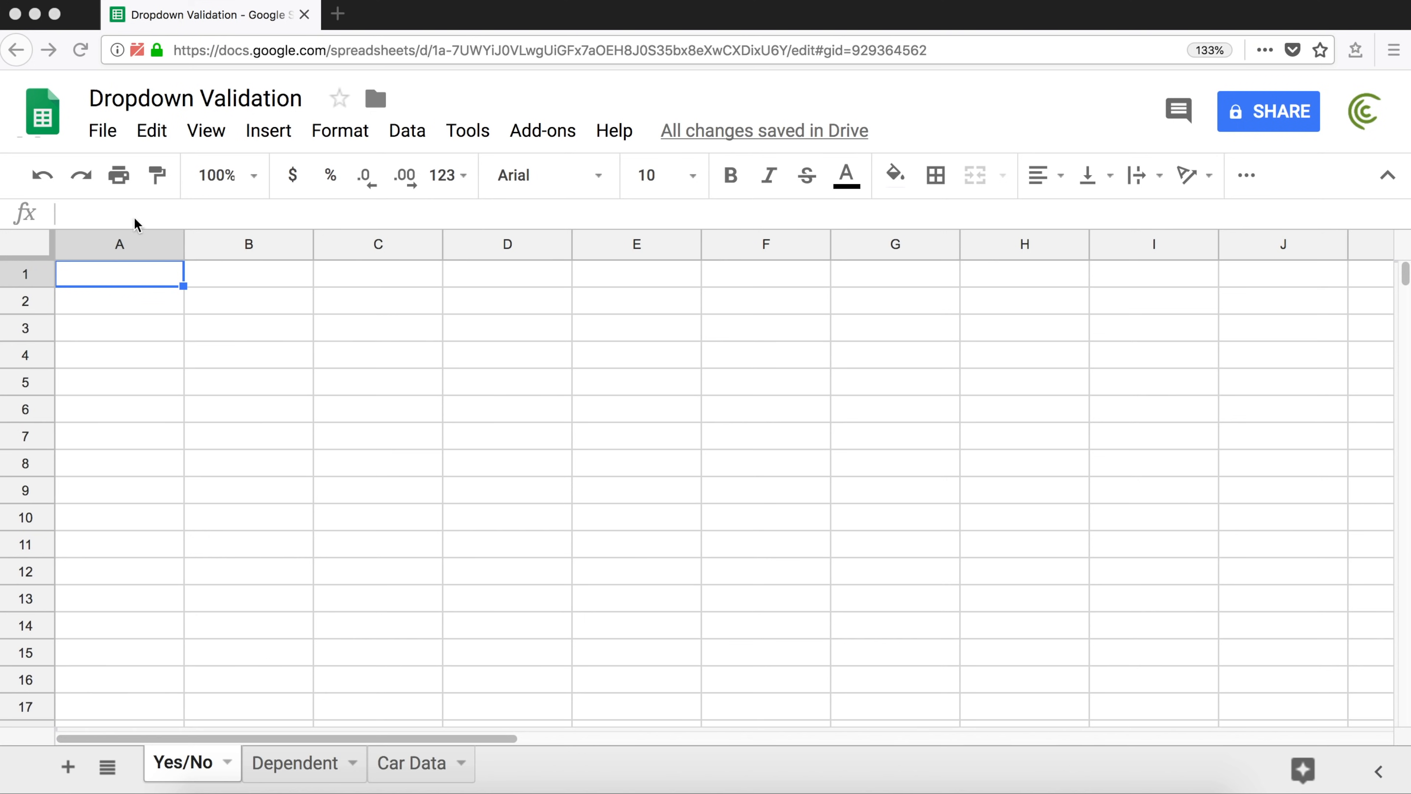
# Examine the makes, models and model versions on the Car Data sheet against the column headers on the Dependent sheet
pyautogui.click(293, 383)
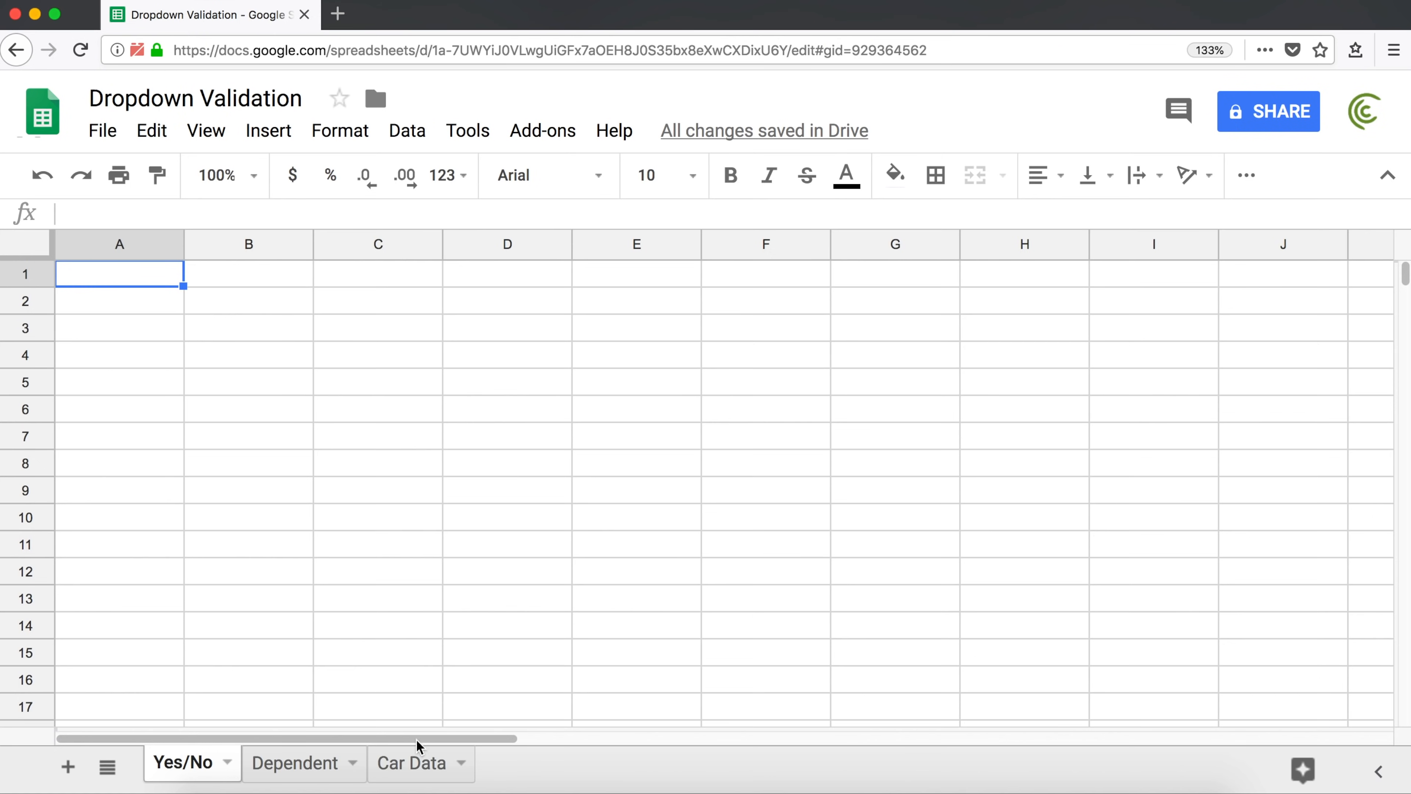
pyautogui.click(414, 771)
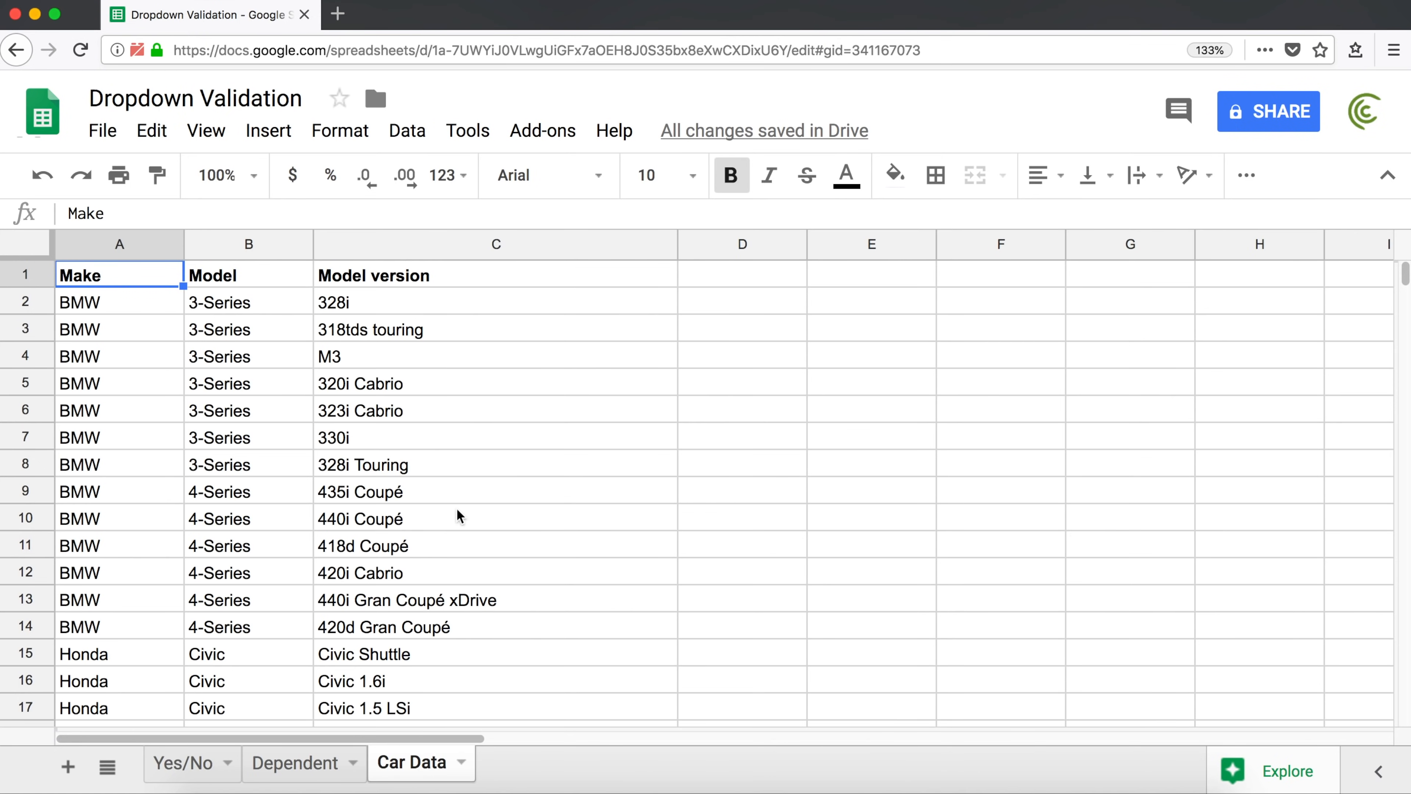
pyautogui.scroll(-5, 147, 341)
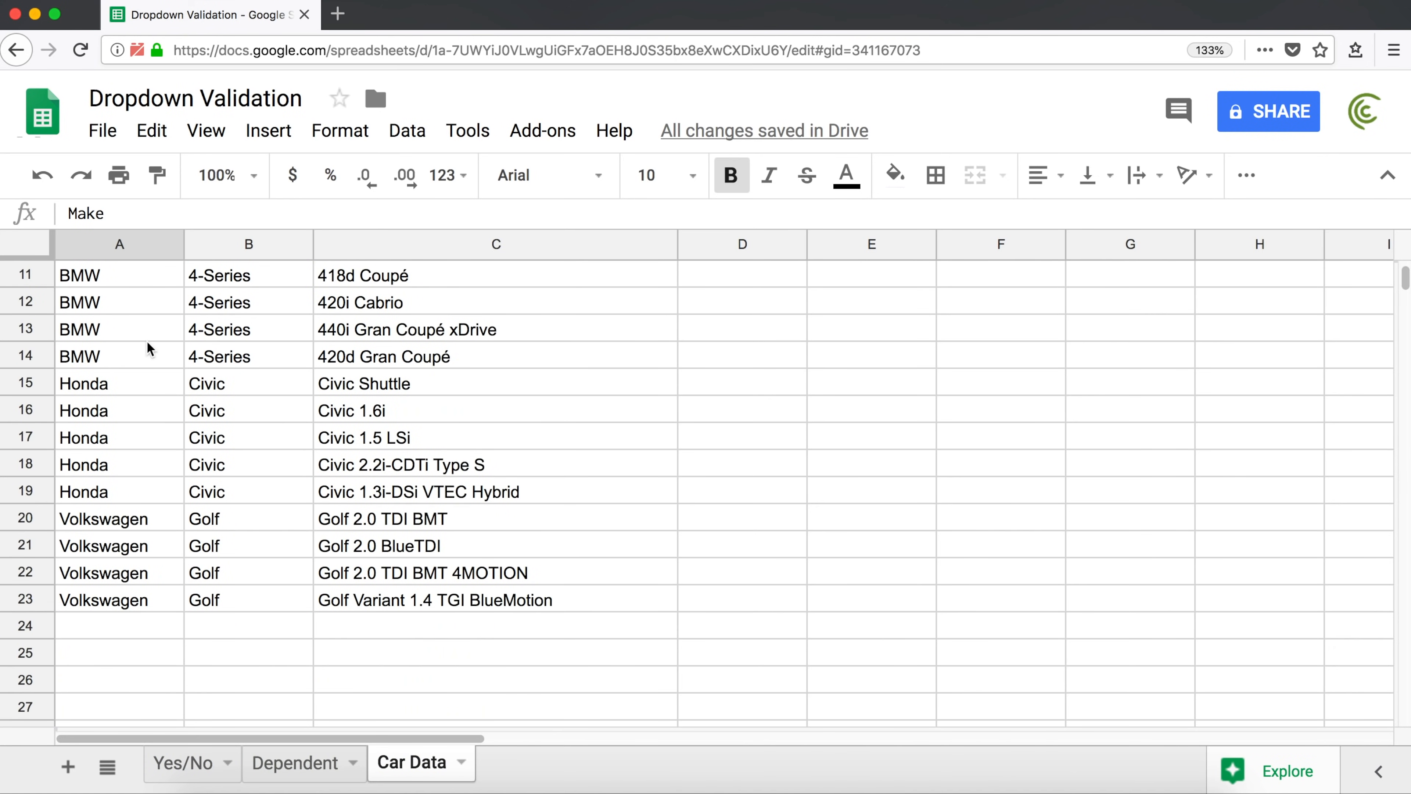
pyautogui.scroll(5, 126, 420)
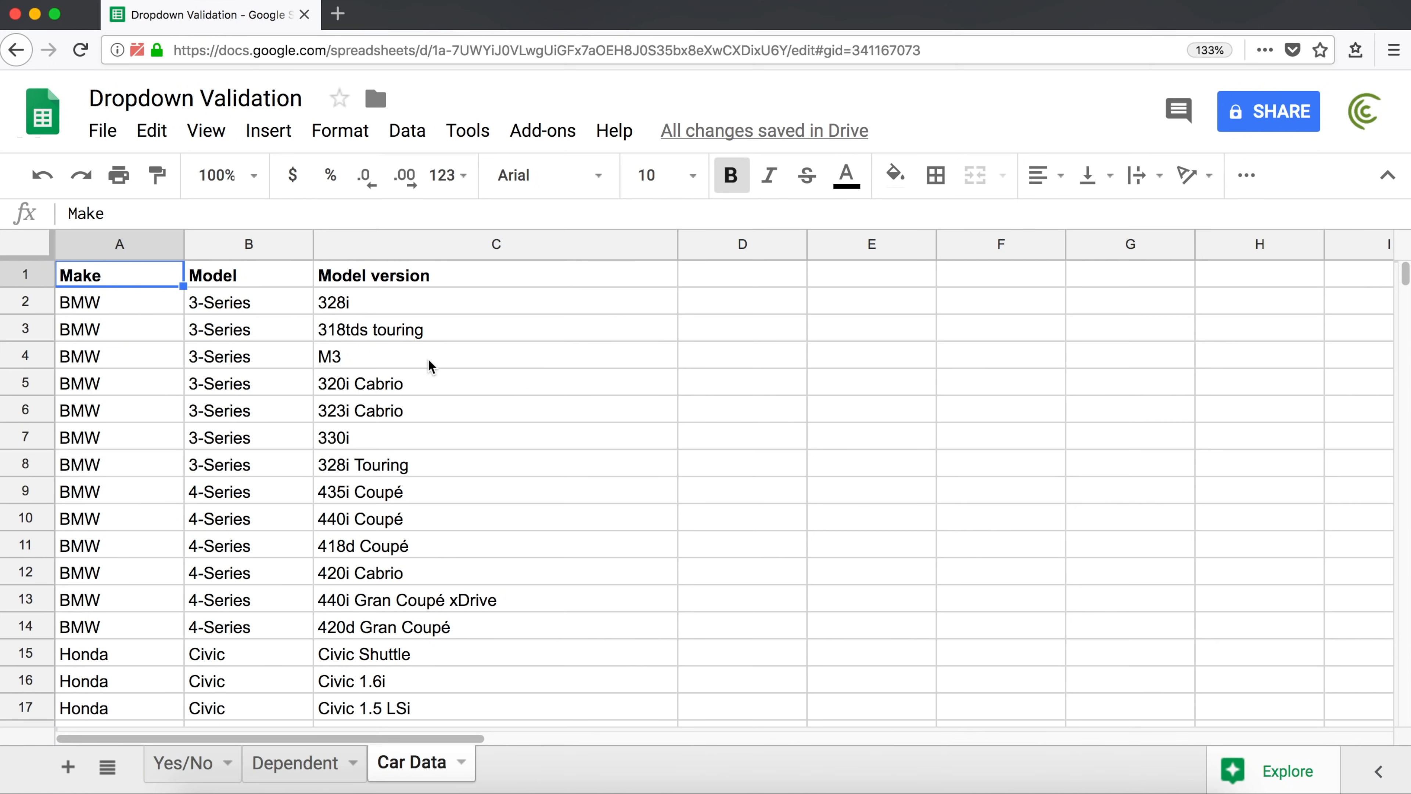
pyautogui.scroll(-1, 139, 445)
pyautogui.scroll(1, 139, 467)
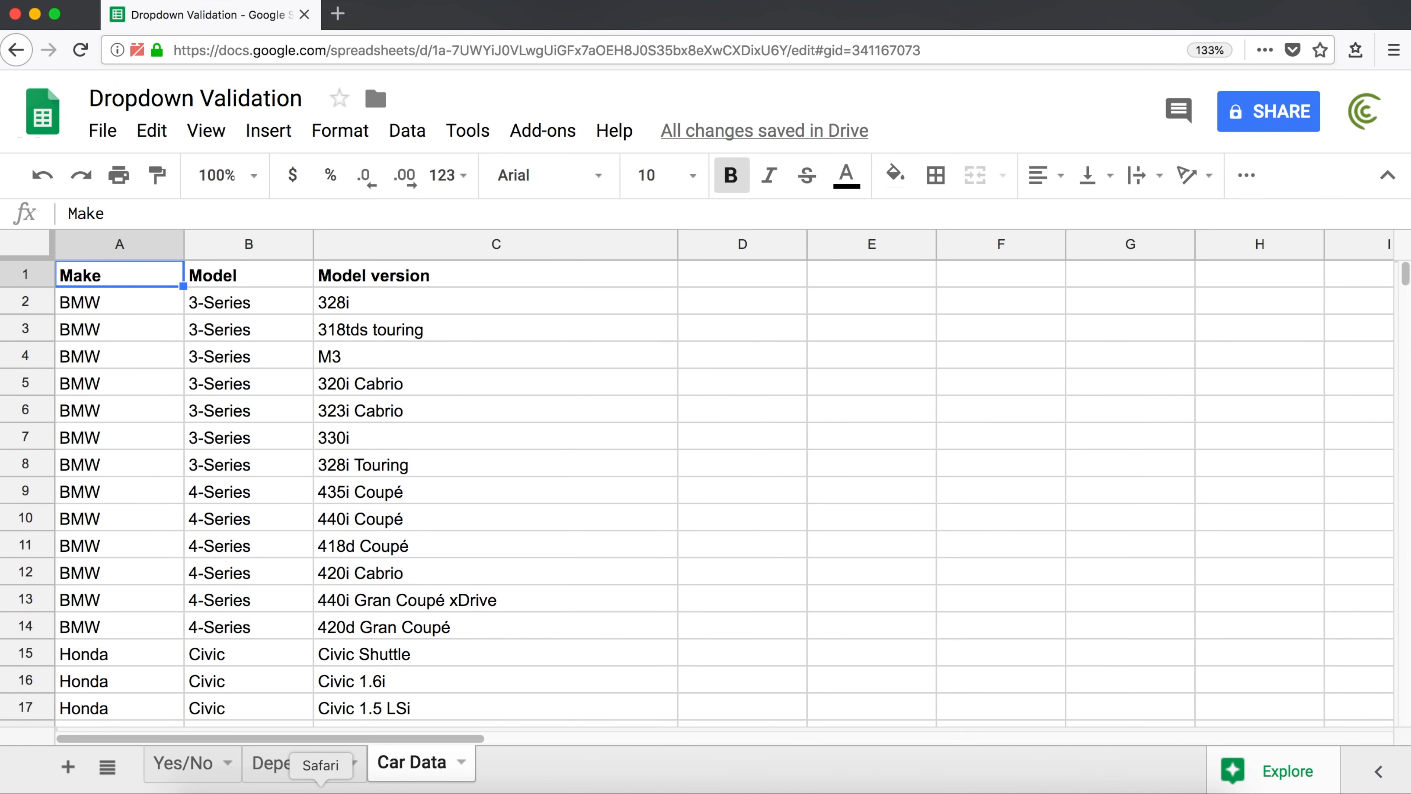
pyautogui.click(294, 770)
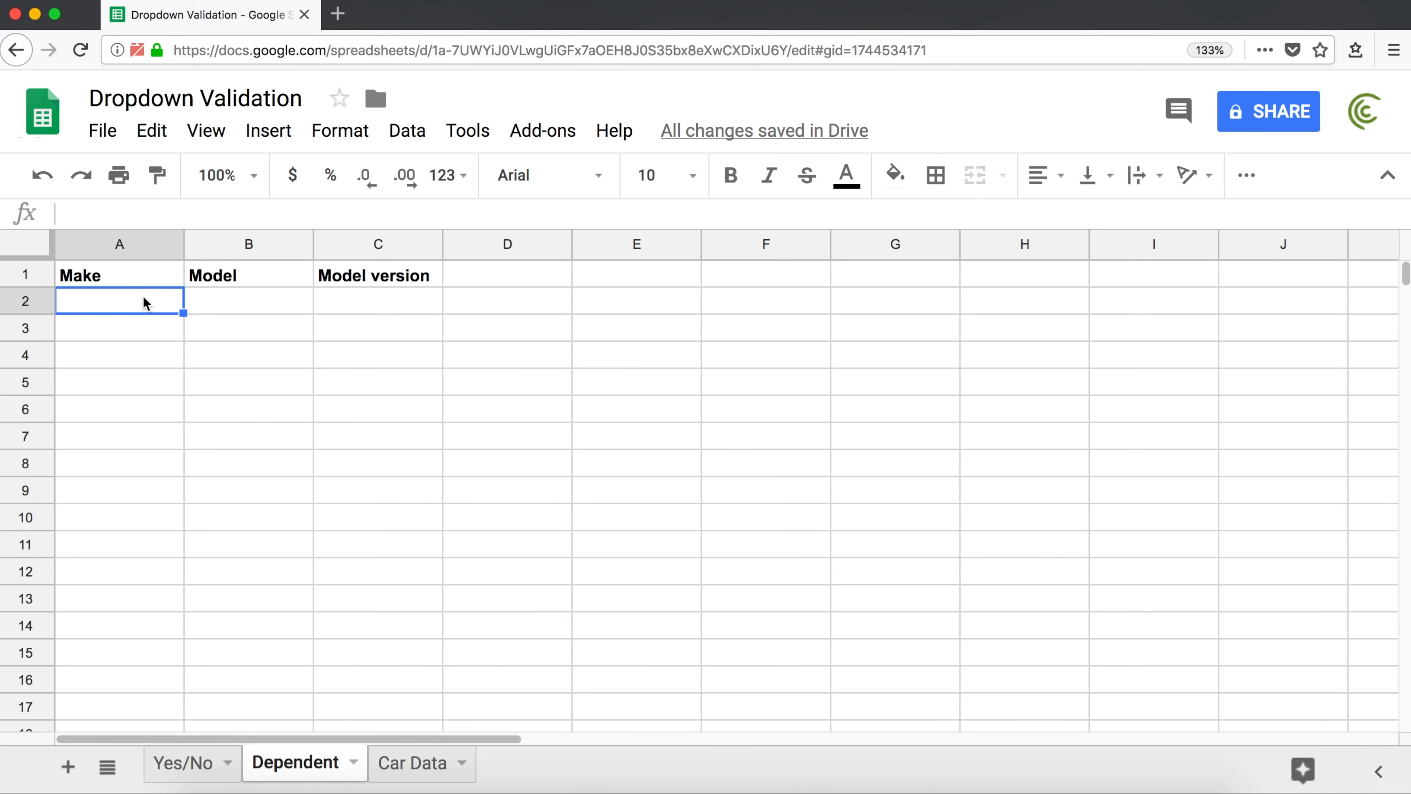
pyautogui.click(397, 764)
pyautogui.scroll(-3, 110, 562)
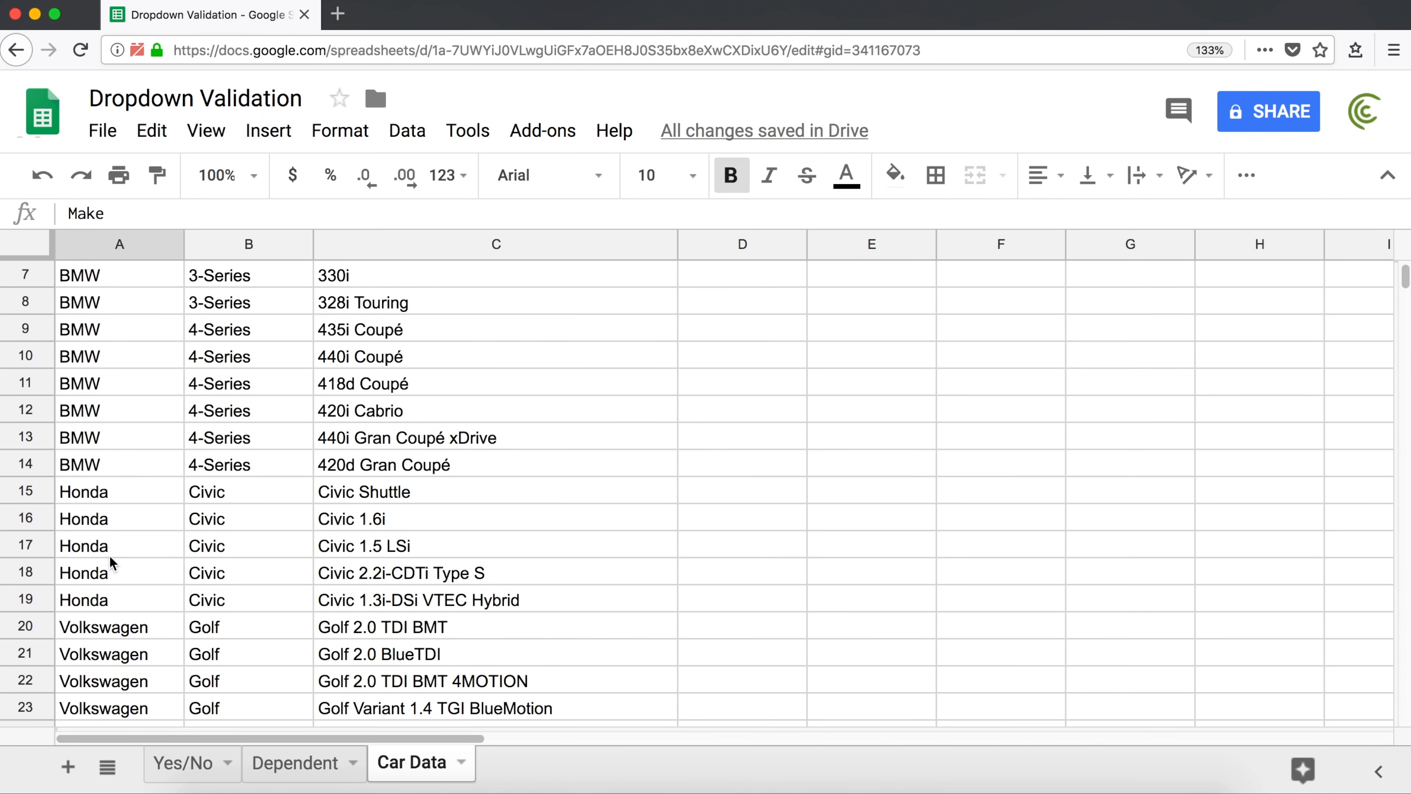
pyautogui.scroll(-1, 114, 626)
pyautogui.click(117, 609)
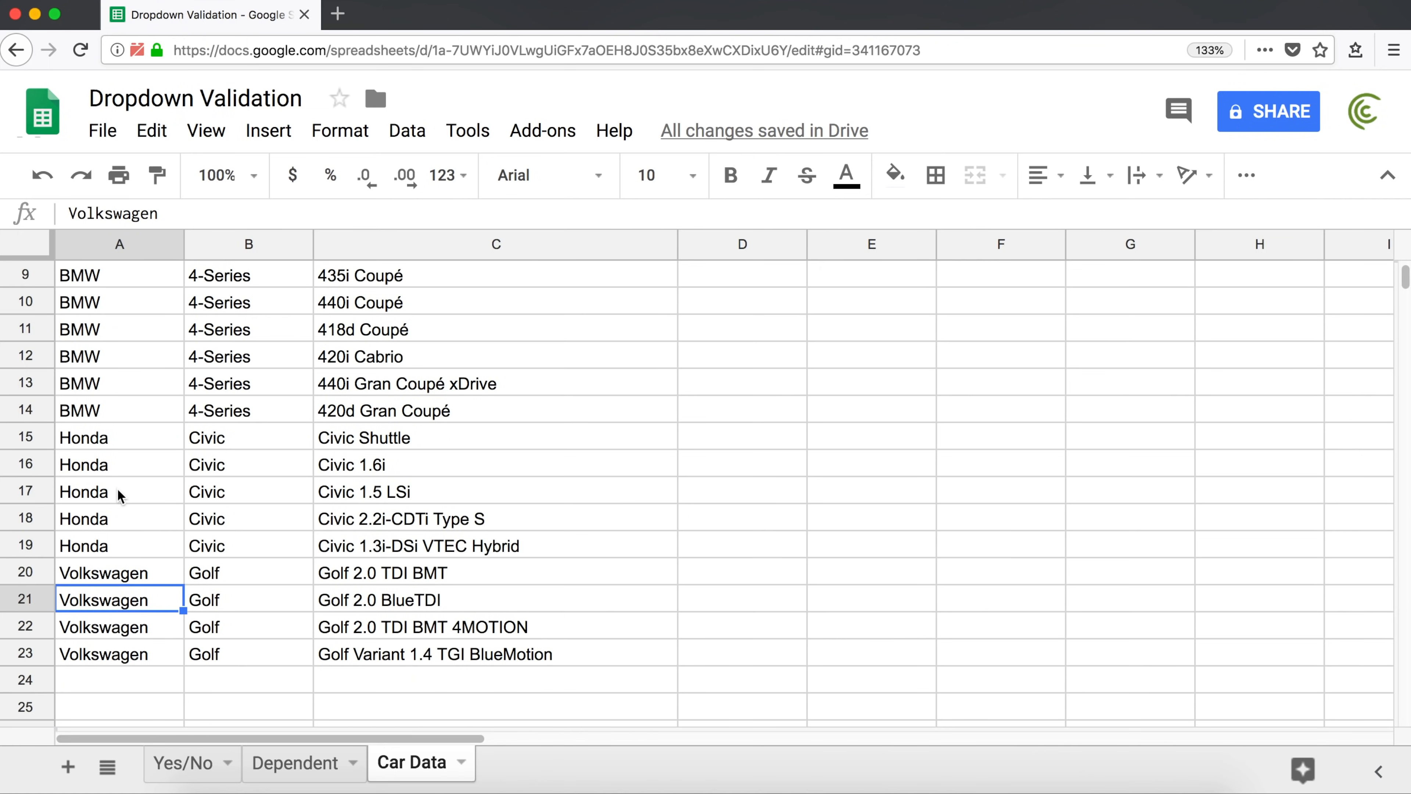
pyautogui.scroll(4, 133, 416)
pyautogui.click(136, 274)
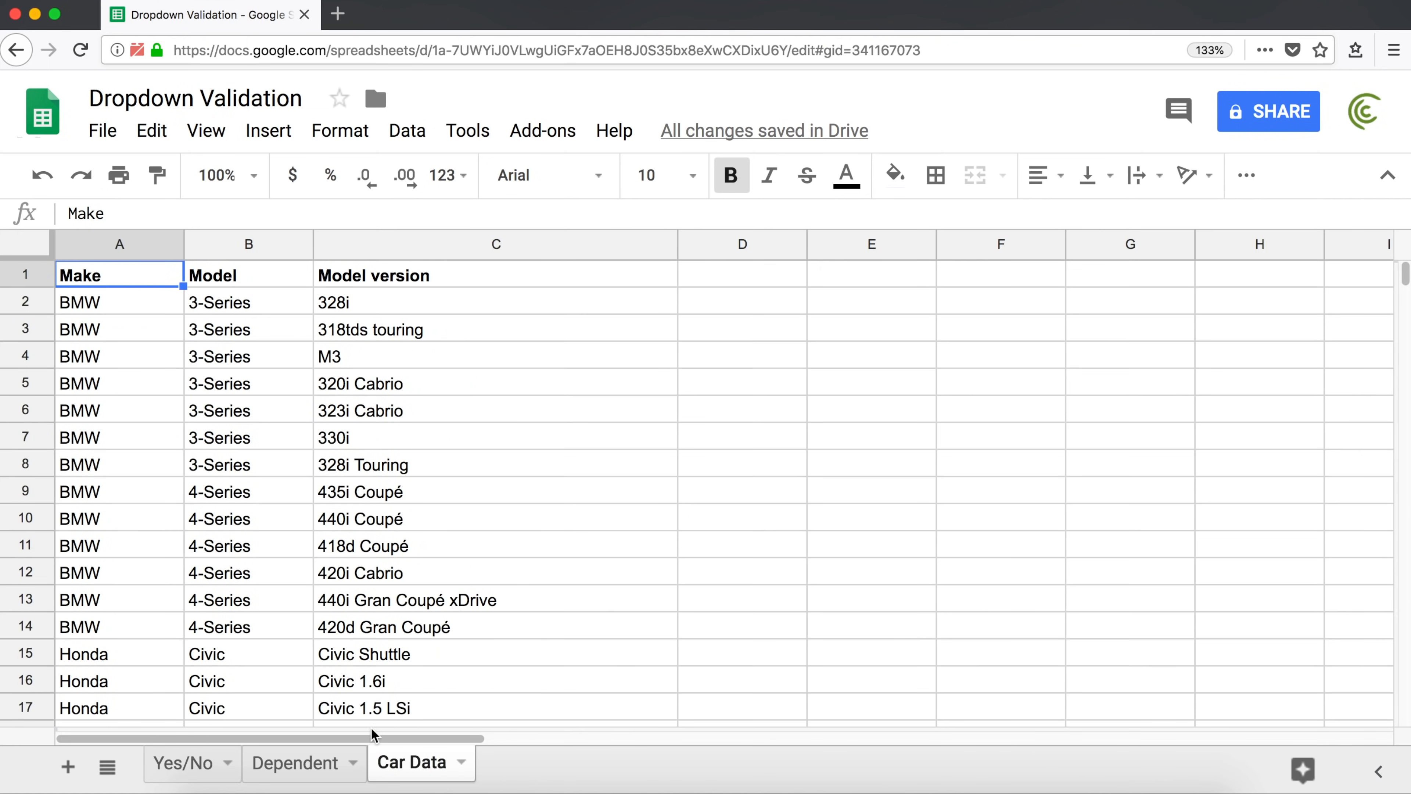
# Check the Model column on the Dependent sheet against the BMW models and 3-Series versions listed on the Car Data sheet
pyautogui.click(321, 778)
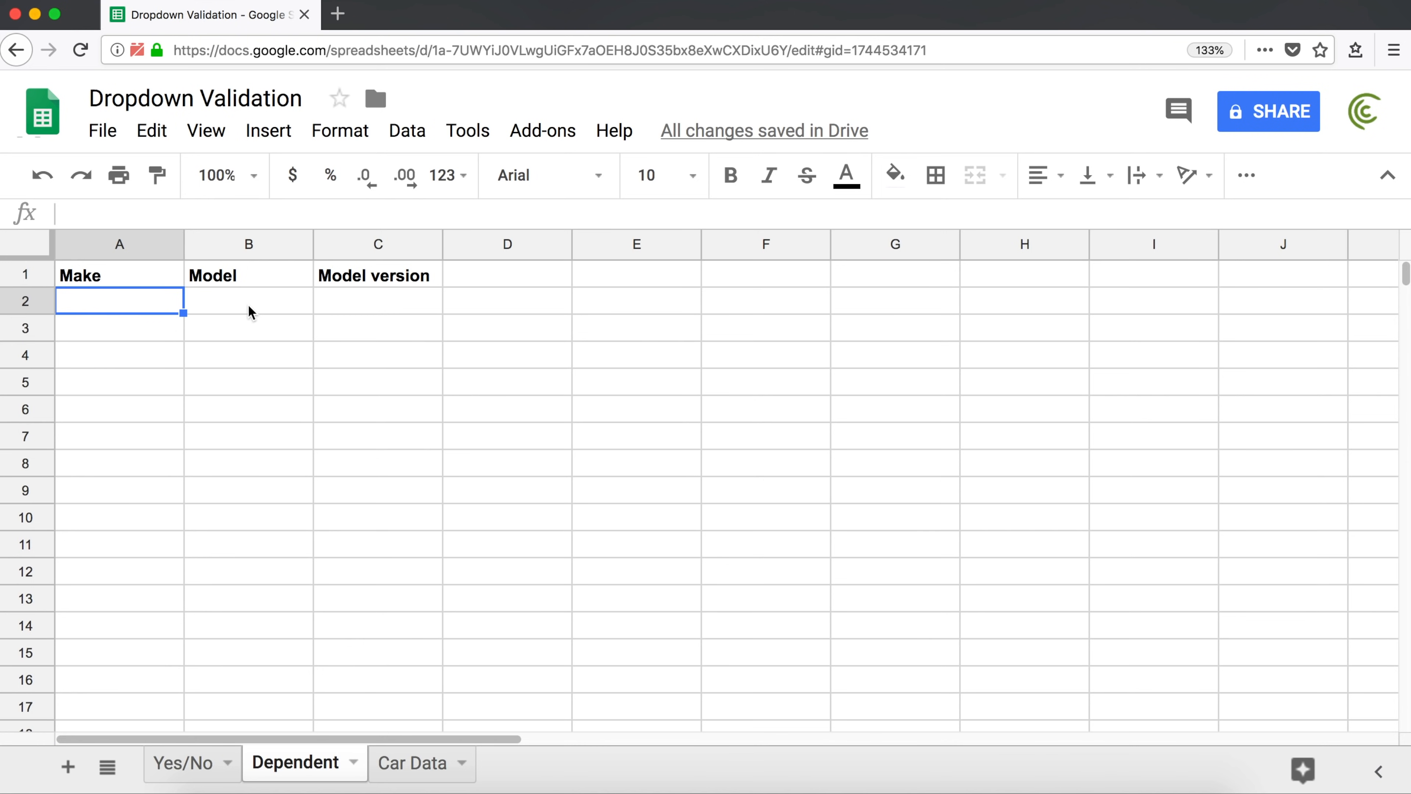
pyautogui.click(217, 308)
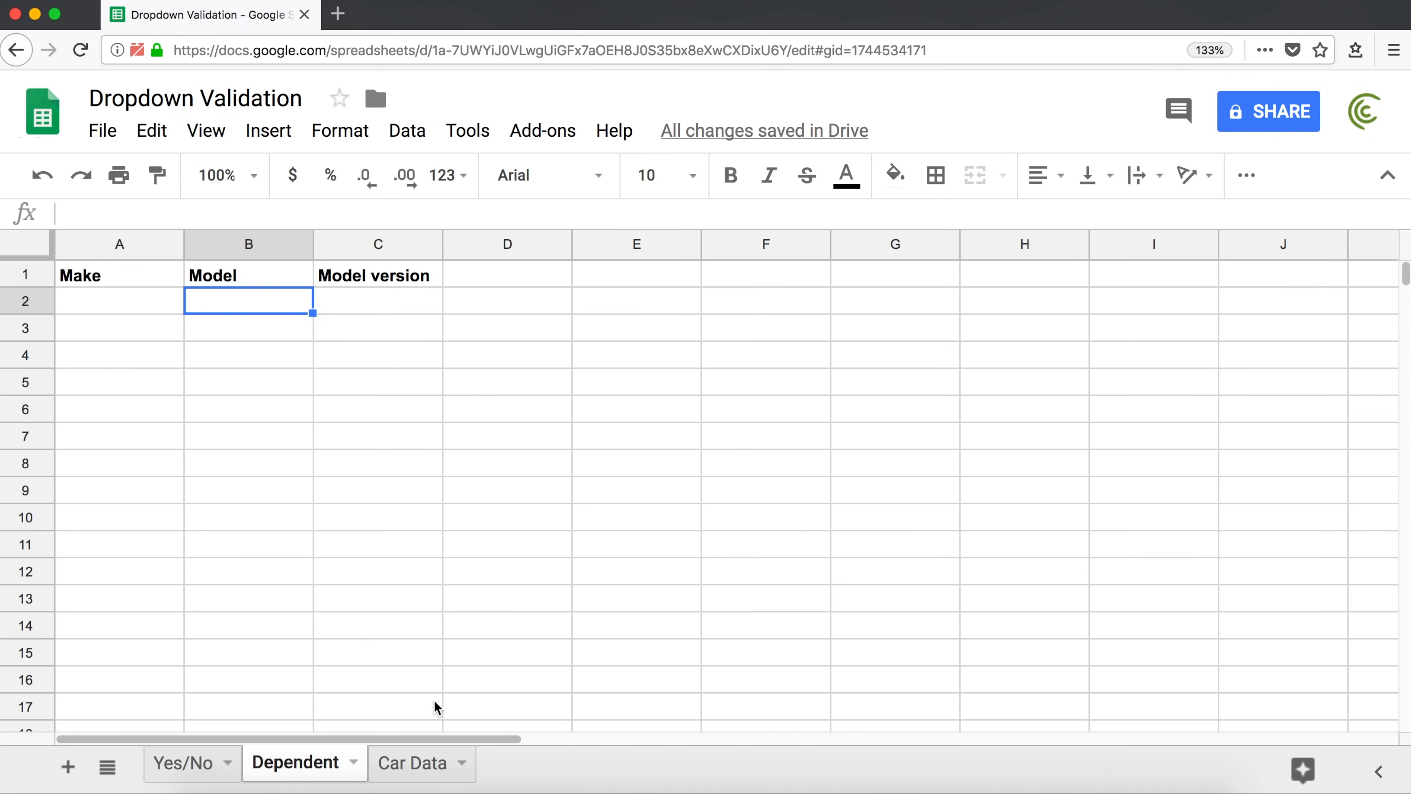
pyautogui.click(417, 787)
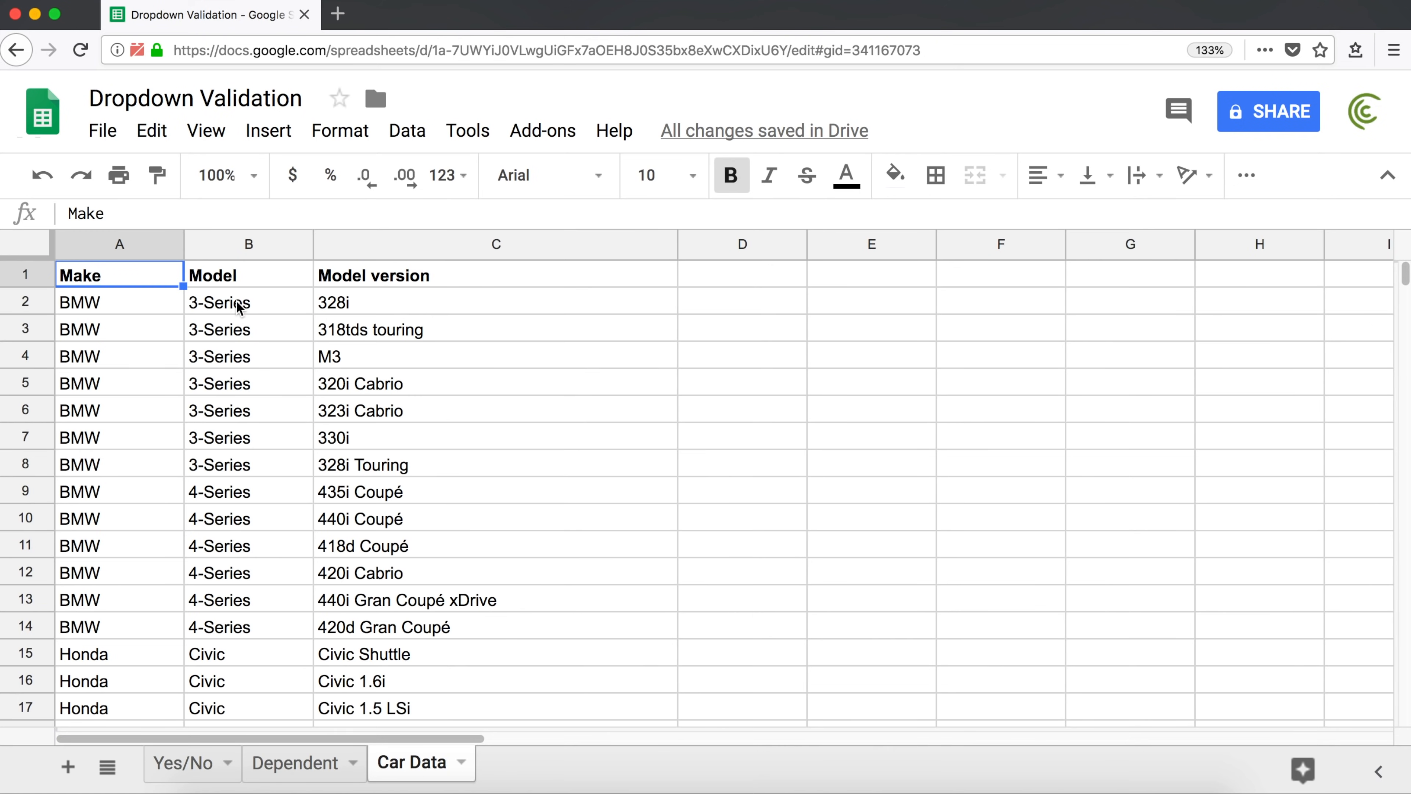
pyautogui.moveTo(113, 310); pyautogui.dragTo(108, 629)
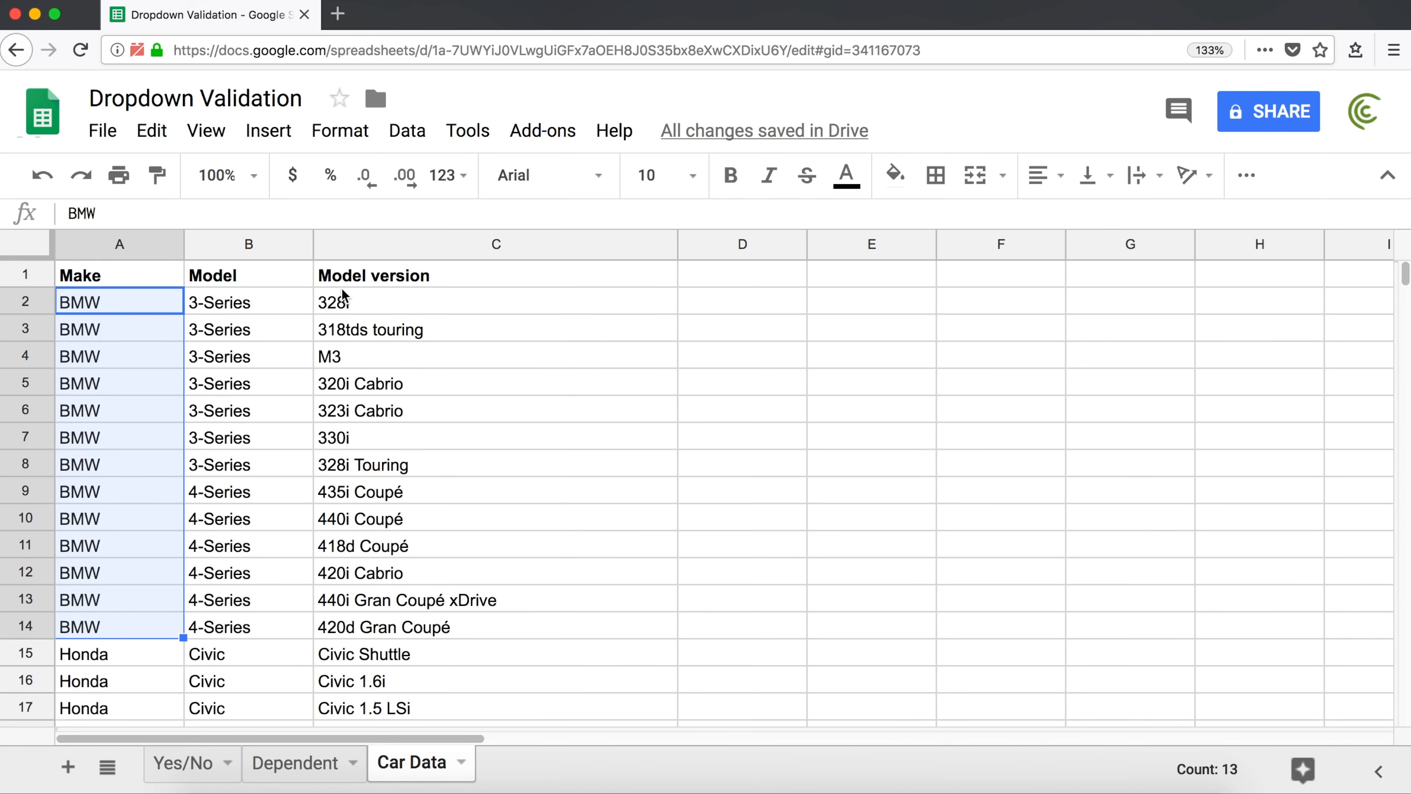
pyautogui.moveTo(259, 305); pyautogui.dragTo(261, 327)
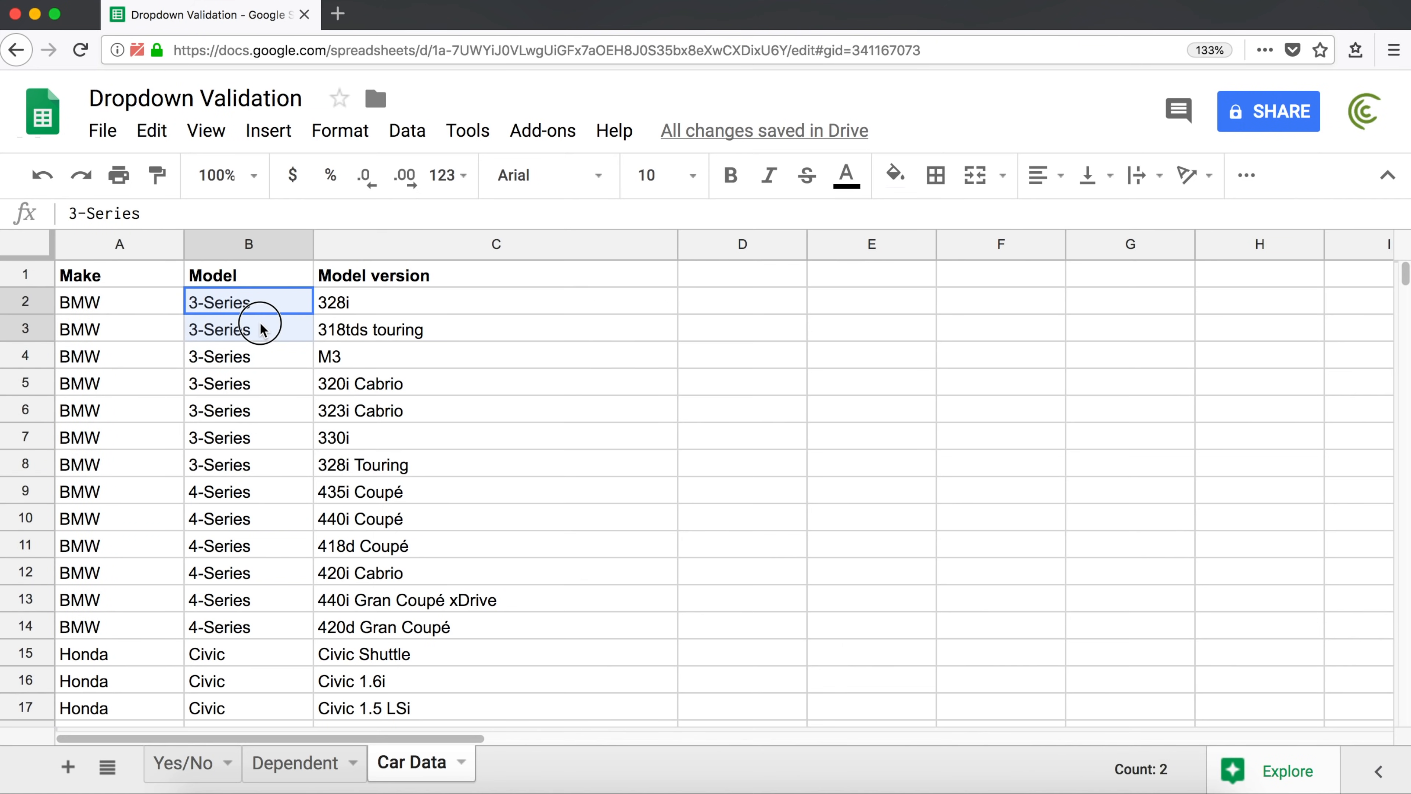
pyautogui.click(271, 500)
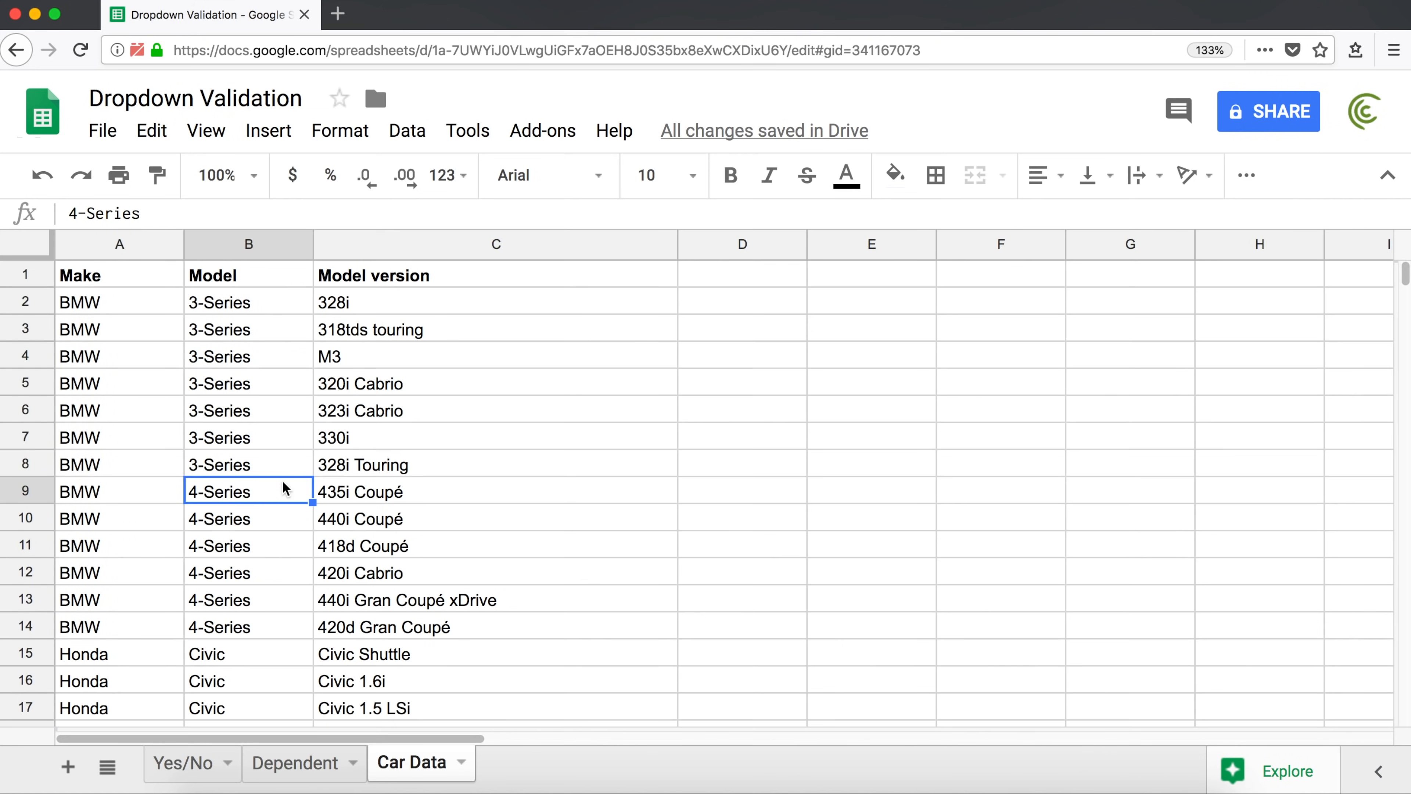
pyautogui.click(243, 309)
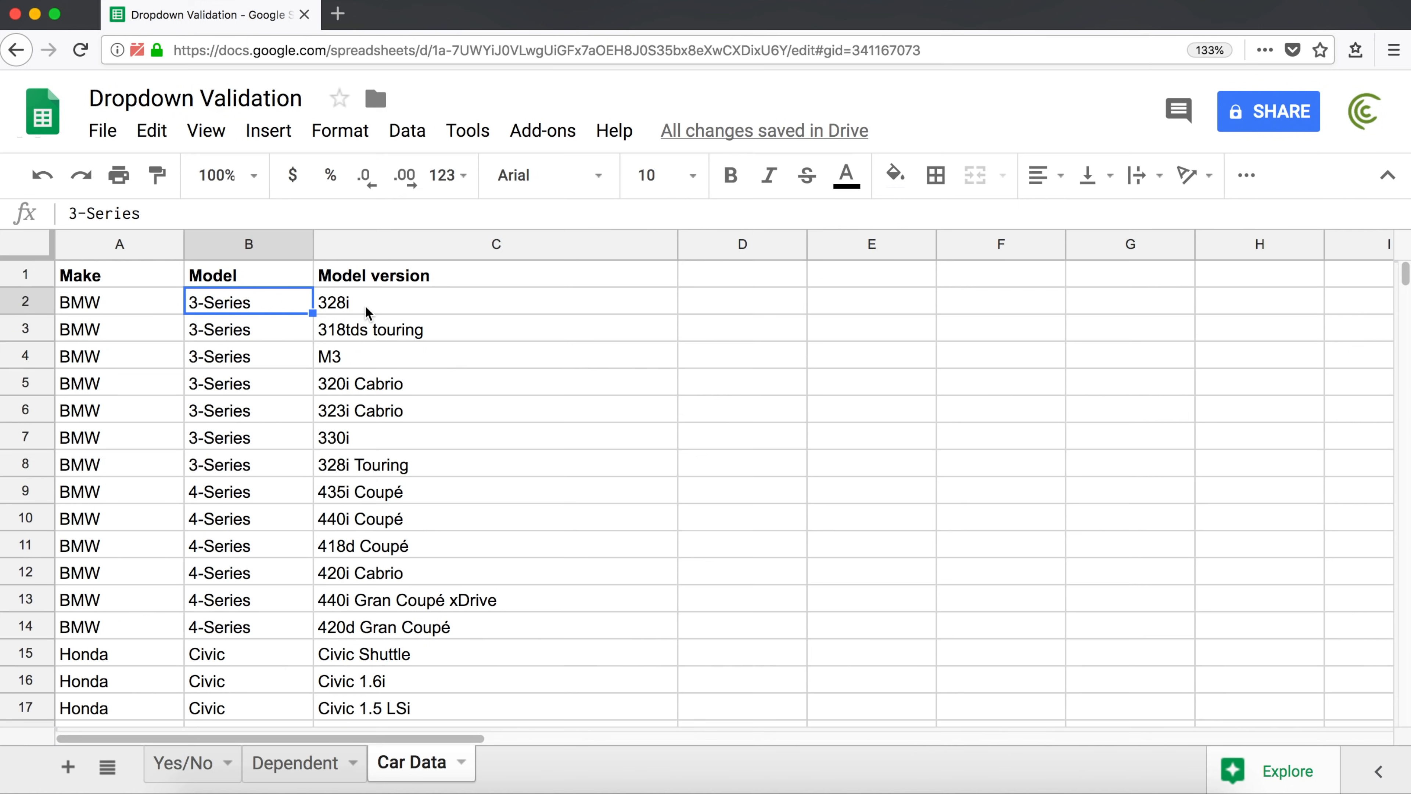
pyautogui.moveTo(366, 309); pyautogui.dragTo(377, 465)
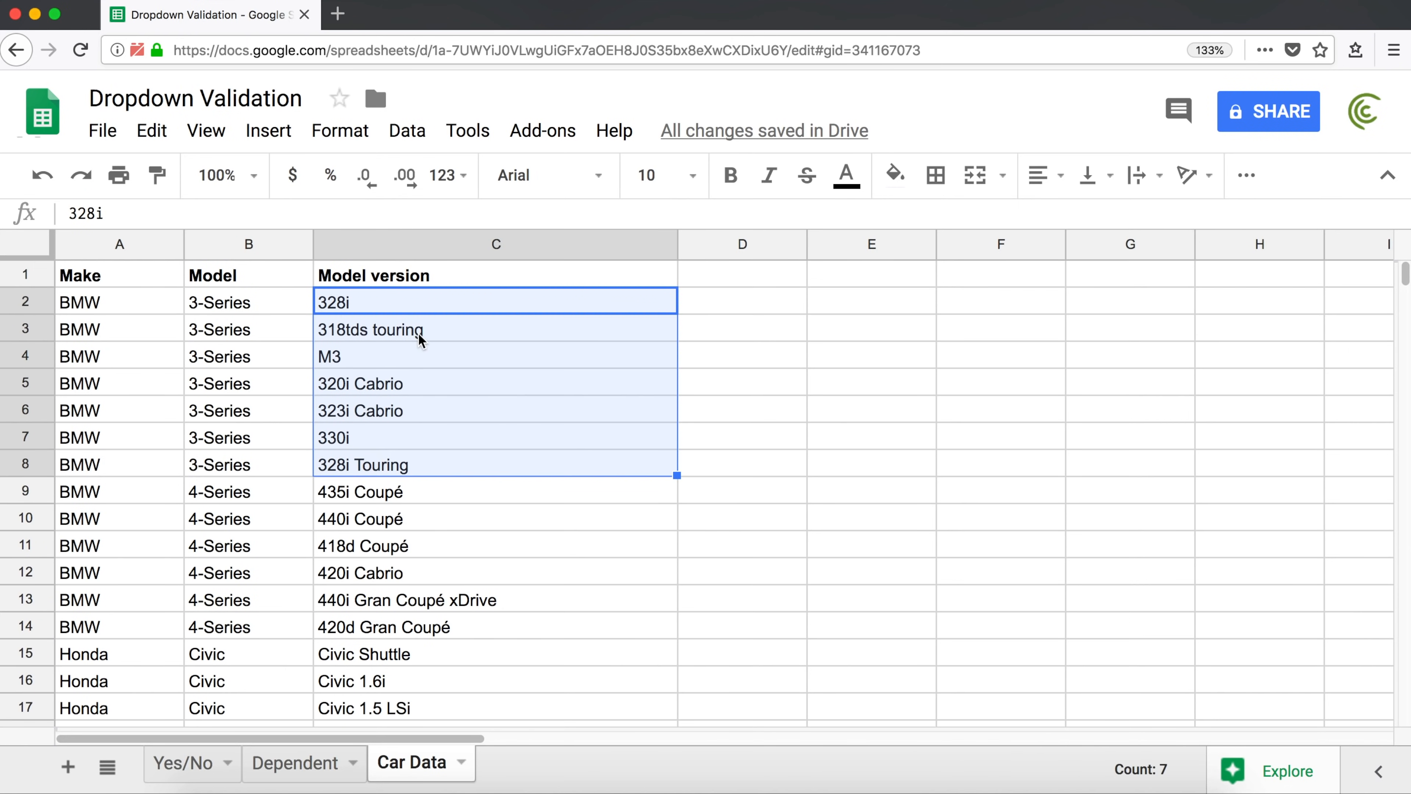
# Review the Make, Model and Model version headers and the entry rows beneath them on the Dependent sheet
pyautogui.click(297, 765)
pyautogui.click(376, 304)
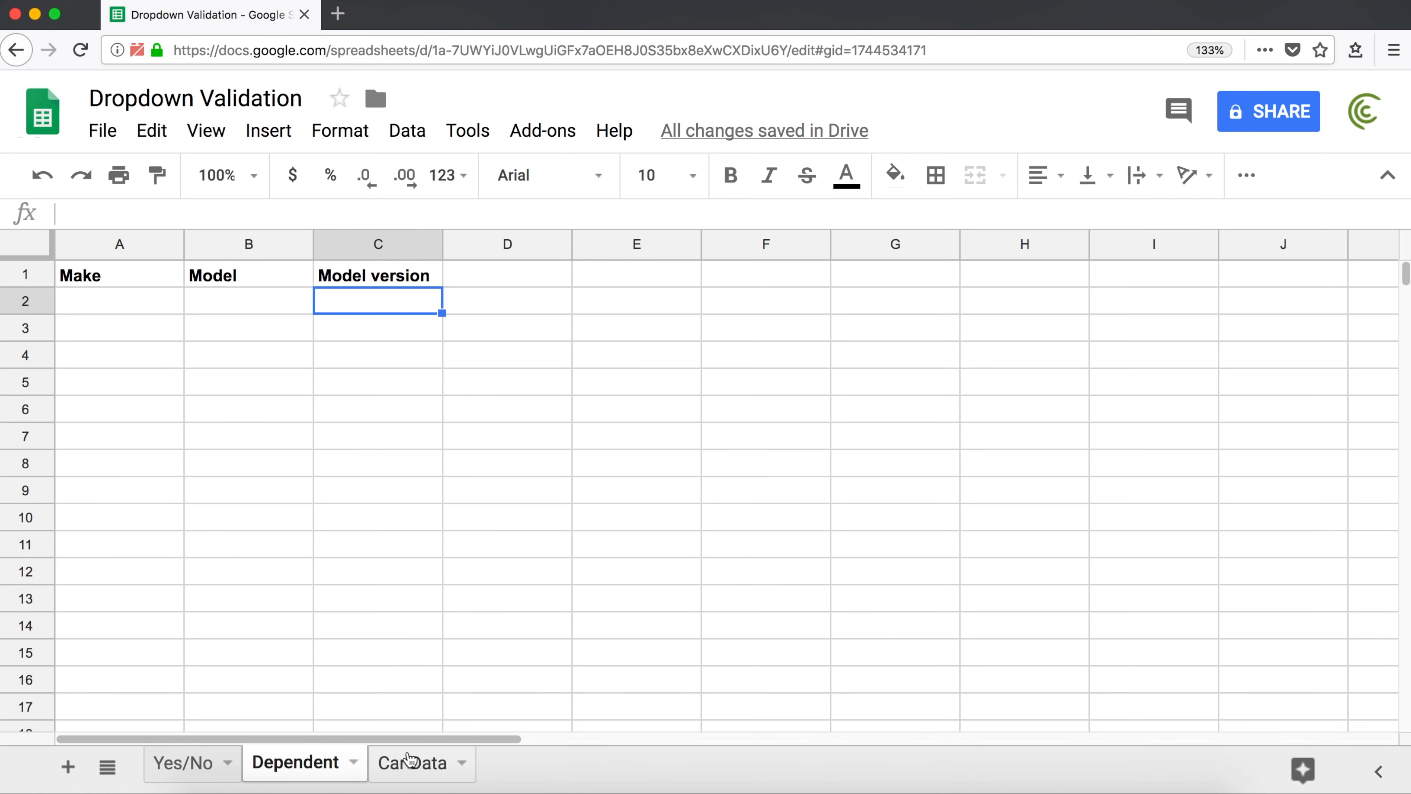
pyautogui.moveTo(133, 277); pyautogui.dragTo(844, 302)
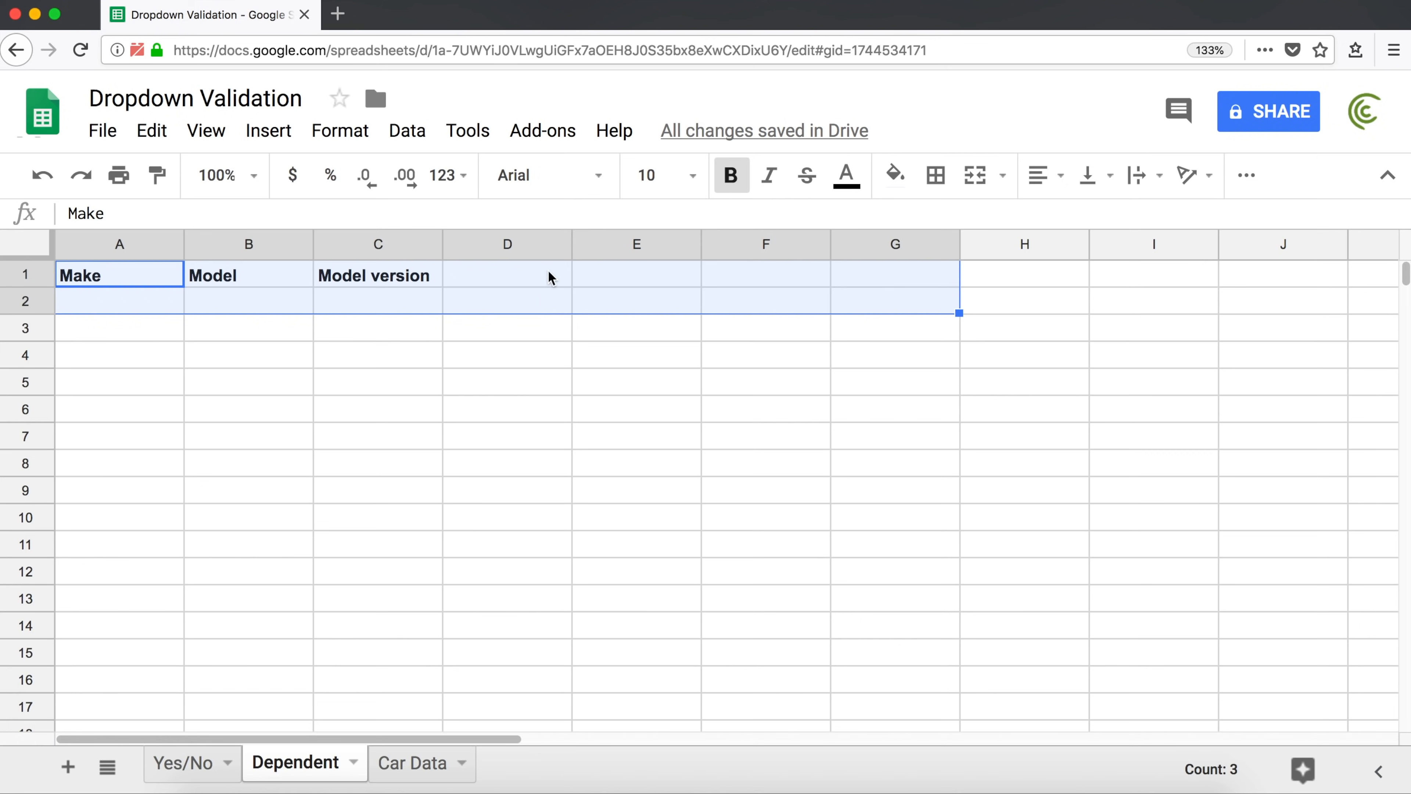
pyautogui.click(135, 278)
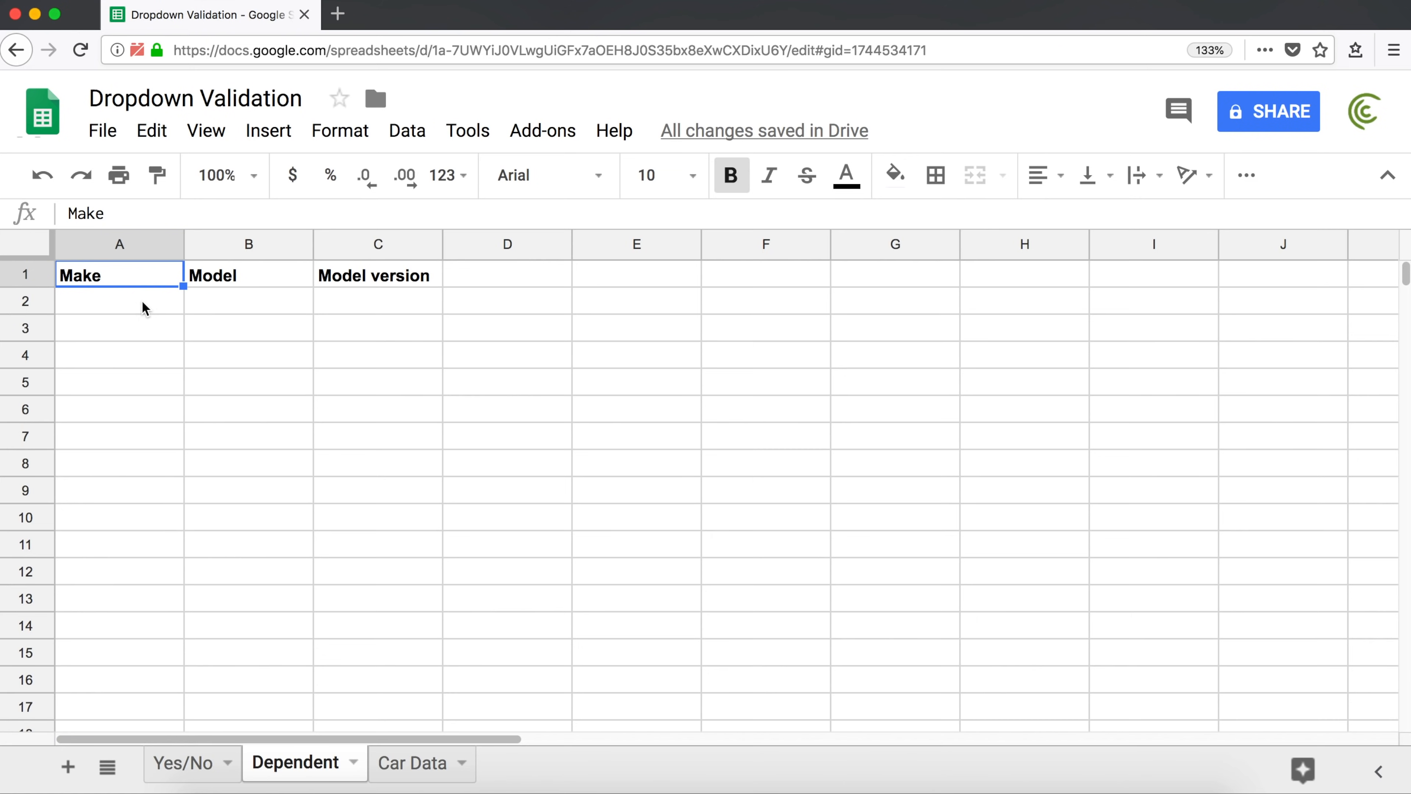
pyautogui.moveTo(116, 304); pyautogui.dragTo(325, 609)
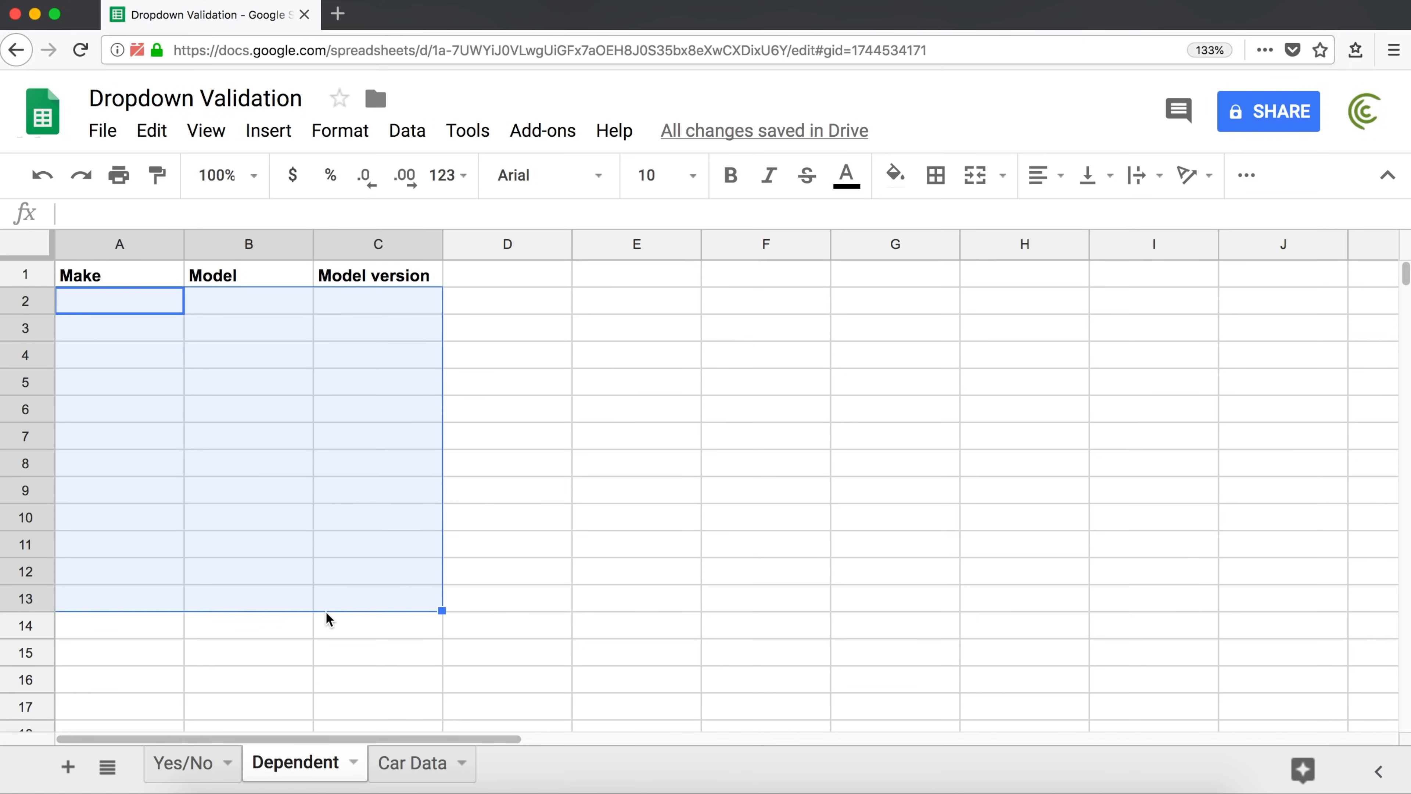
pyautogui.moveTo(136, 304); pyautogui.dragTo(364, 302)
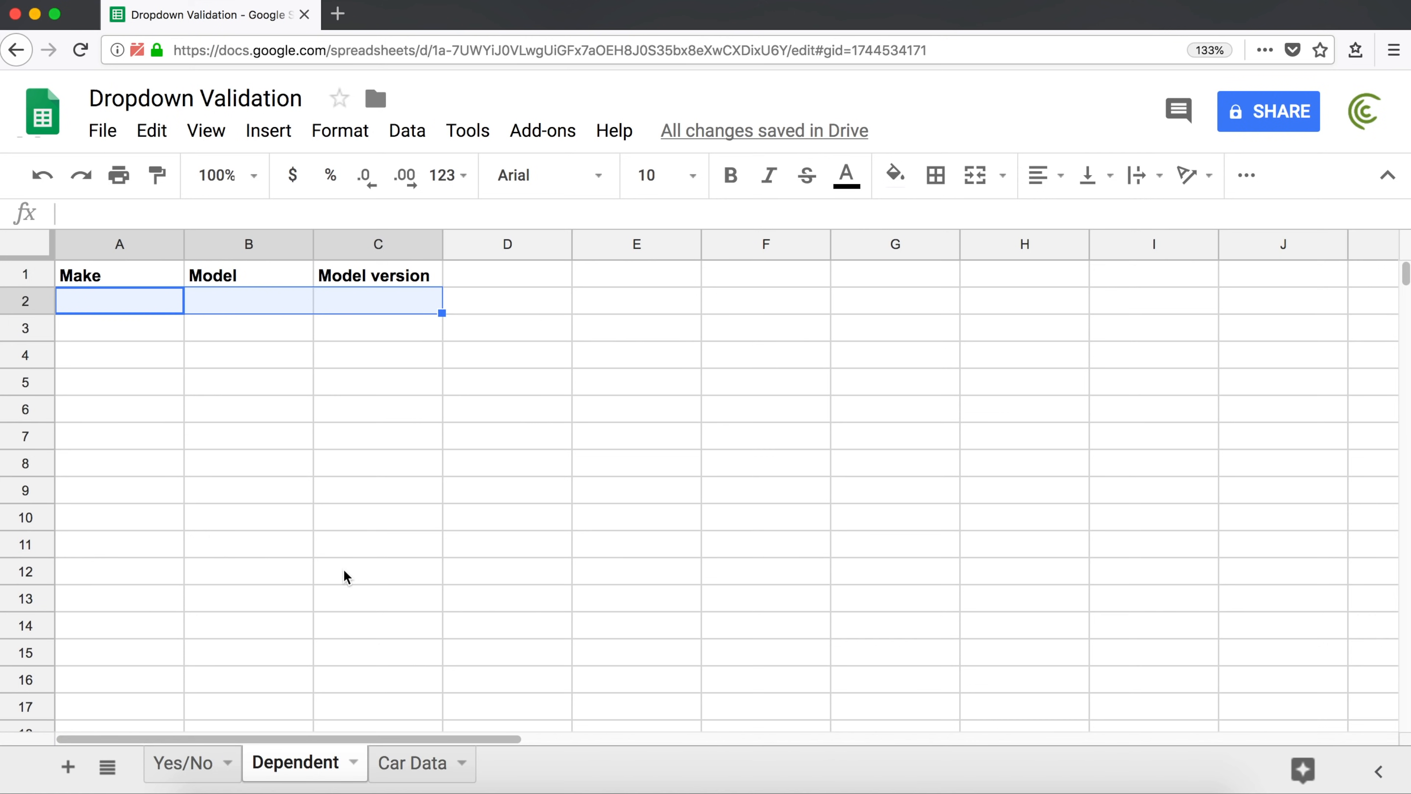
pyautogui.click(125, 279)
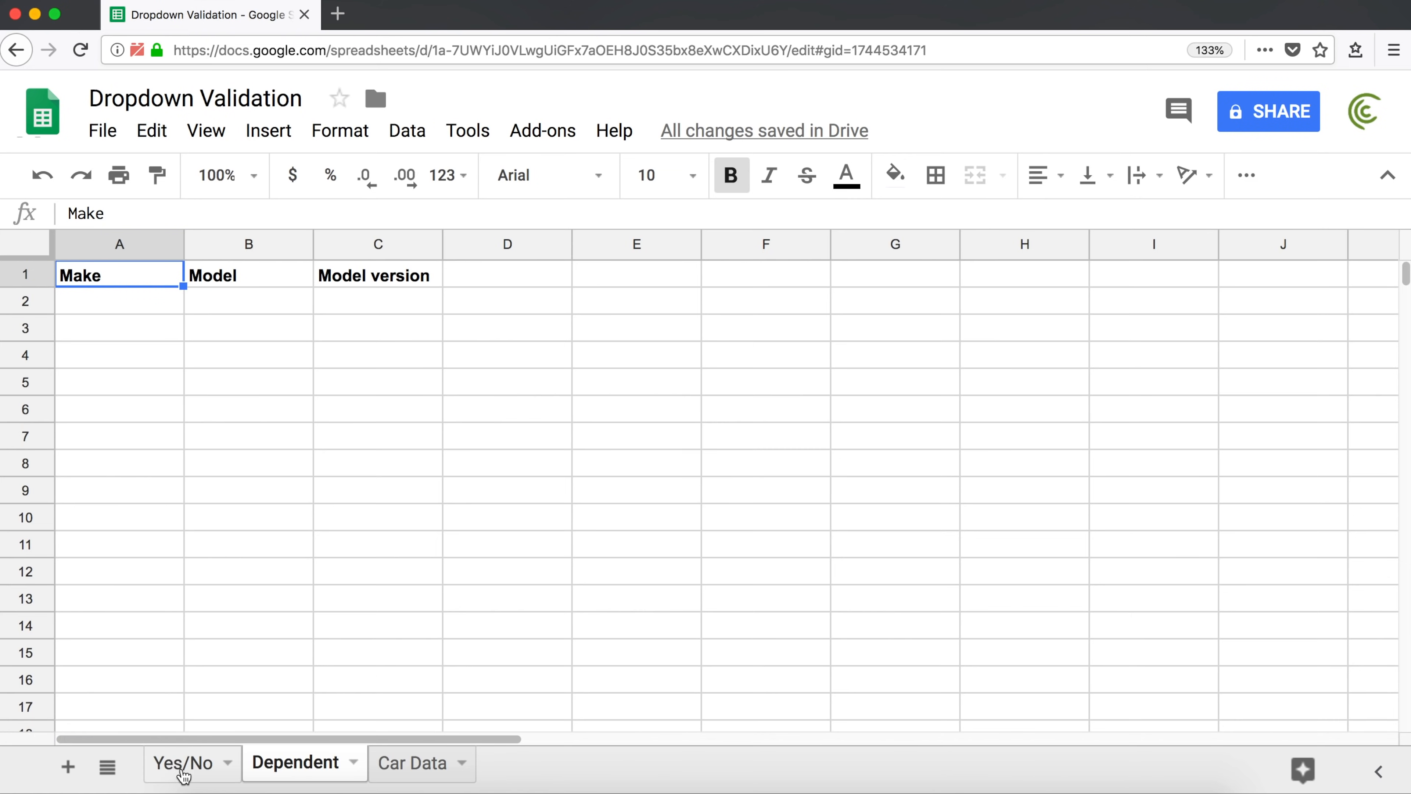
# Add data validation to cell B1 of the Yes/No sheet using a list of items with Yes and No
pyautogui.click(169, 767)
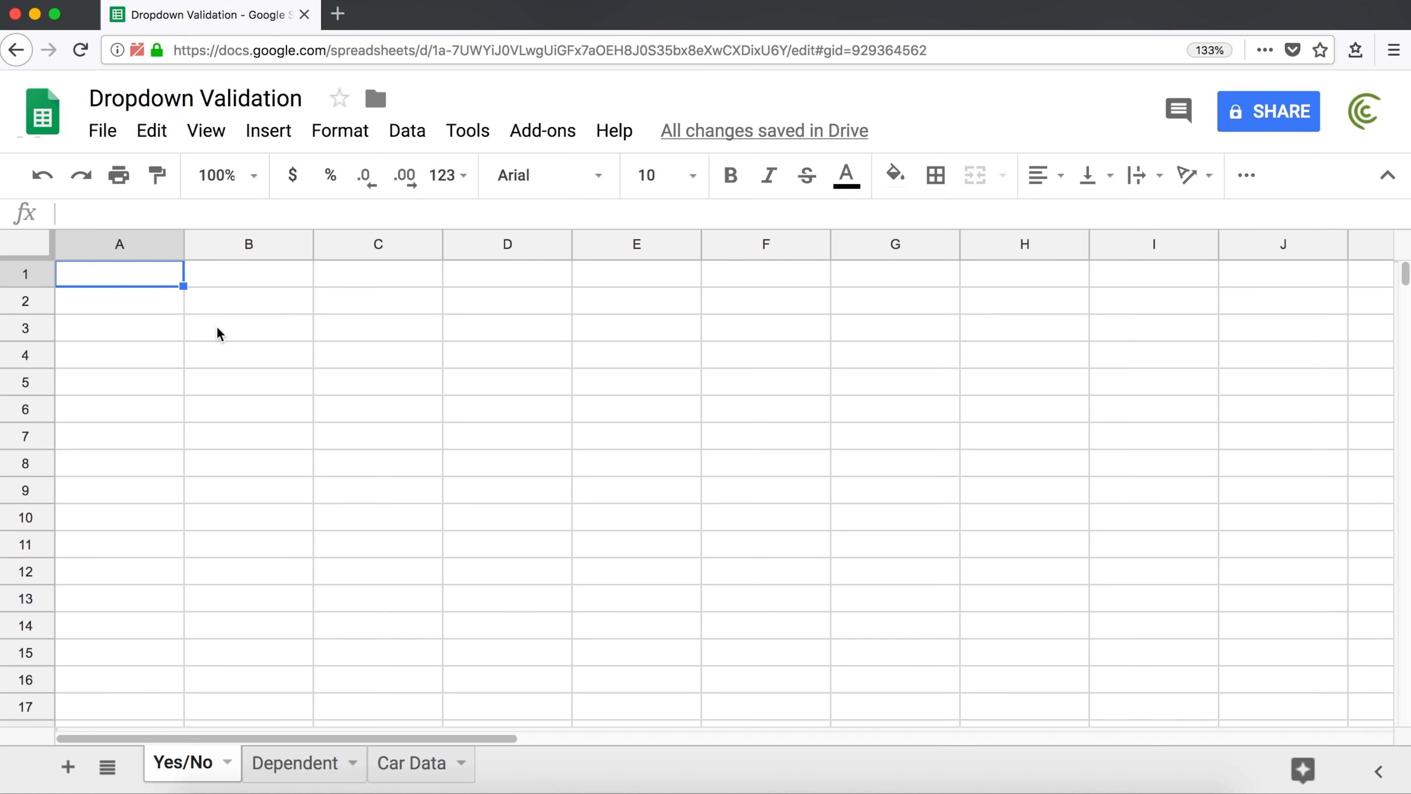
pyautogui.click(237, 271)
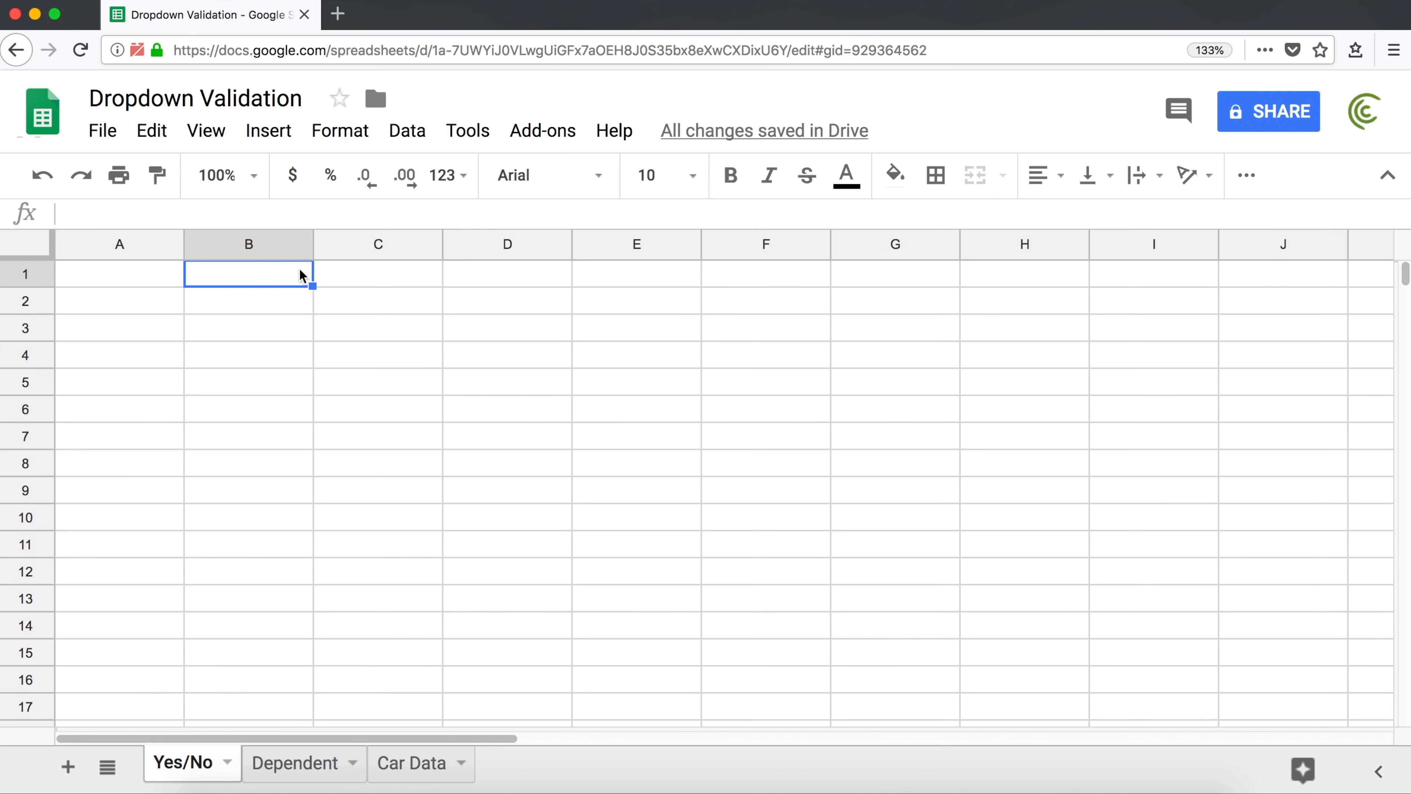
pyautogui.click(405, 132)
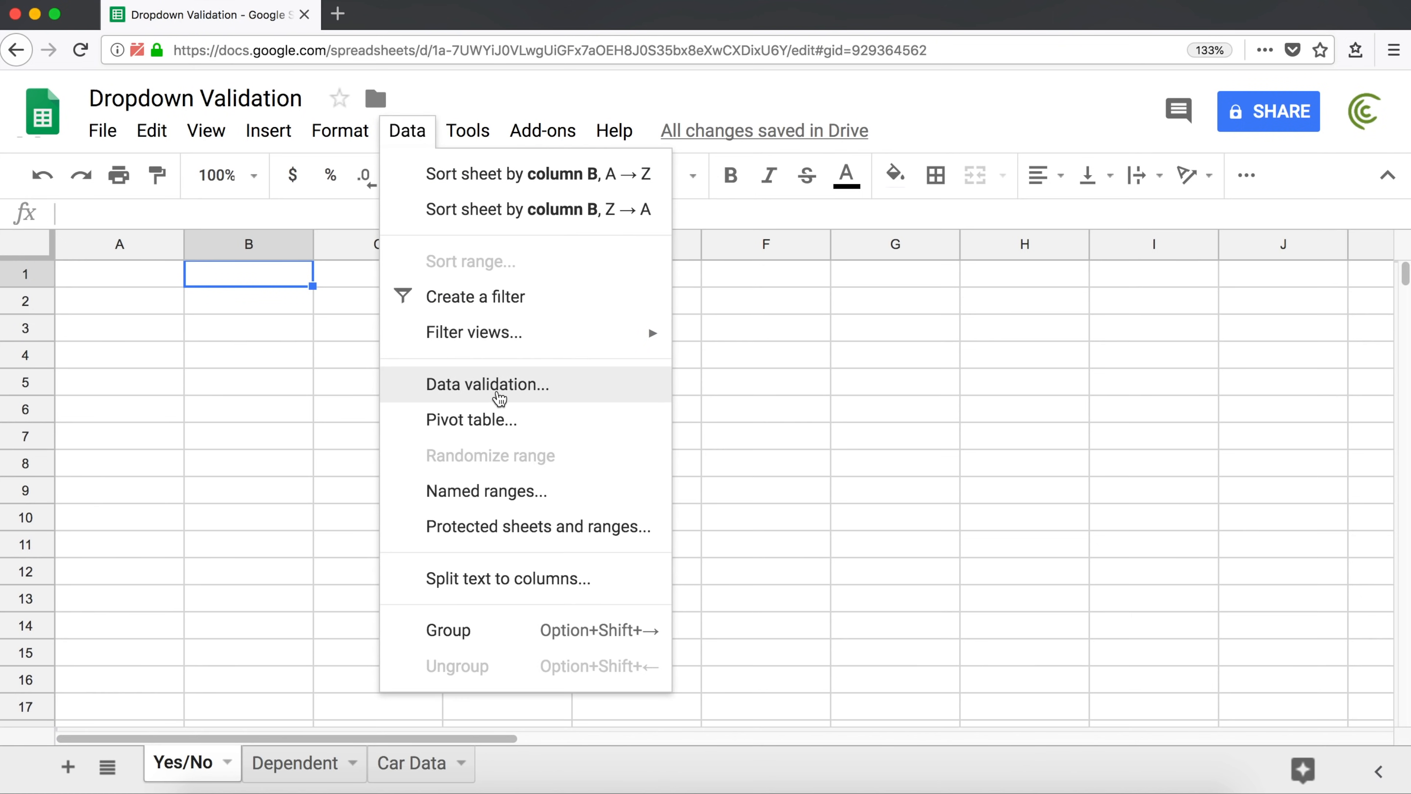
pyautogui.click(497, 386)
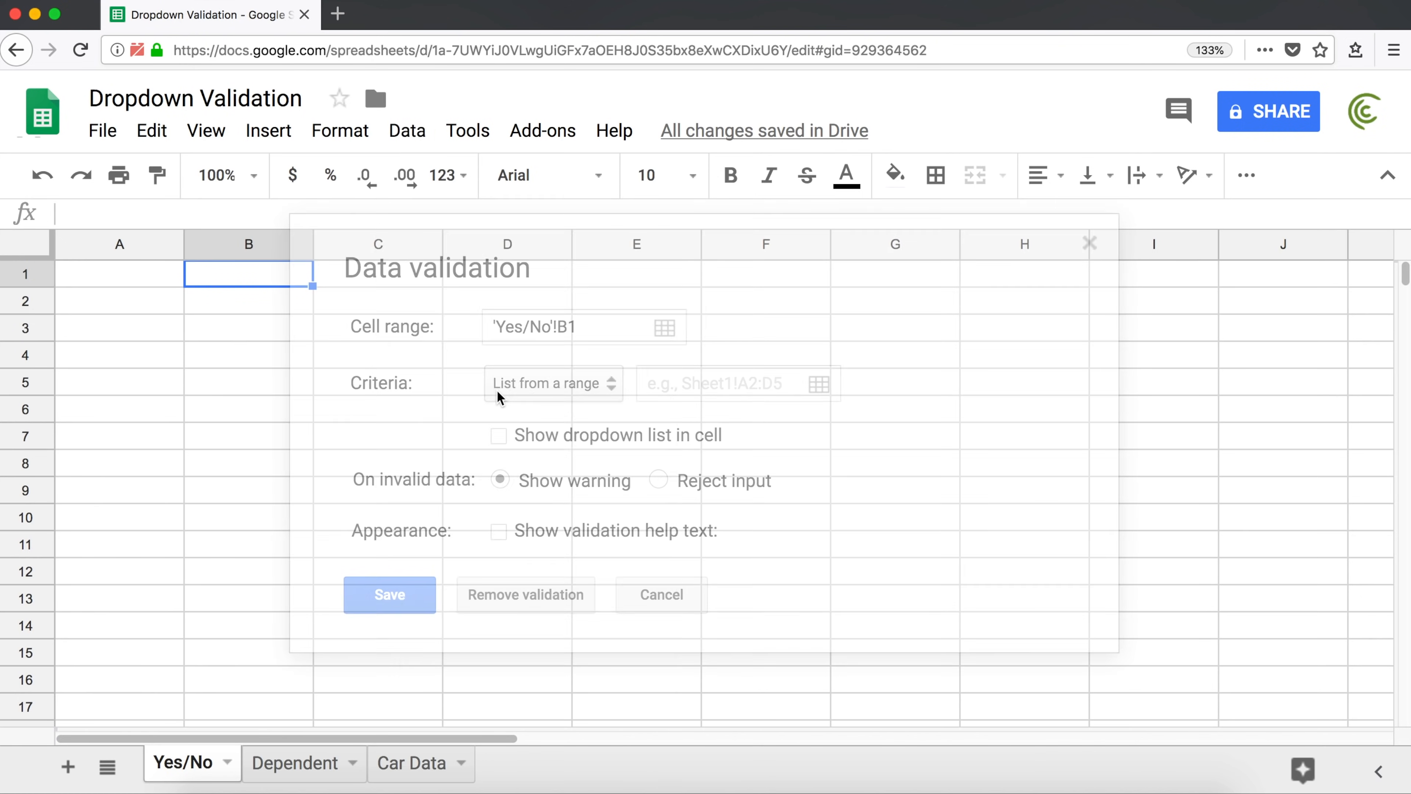
pyautogui.click(571, 387)
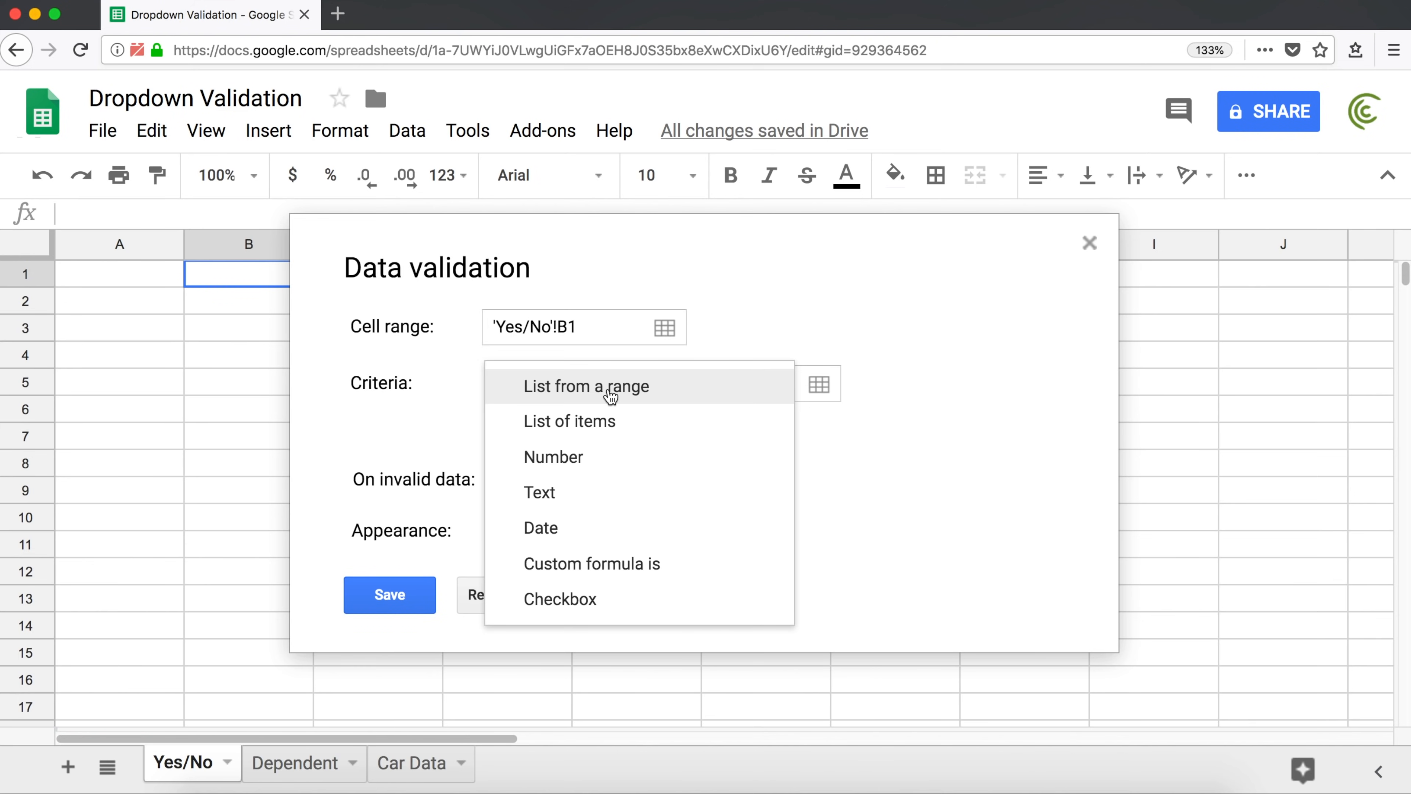
pyautogui.click(607, 425)
pyautogui.click(646, 393)
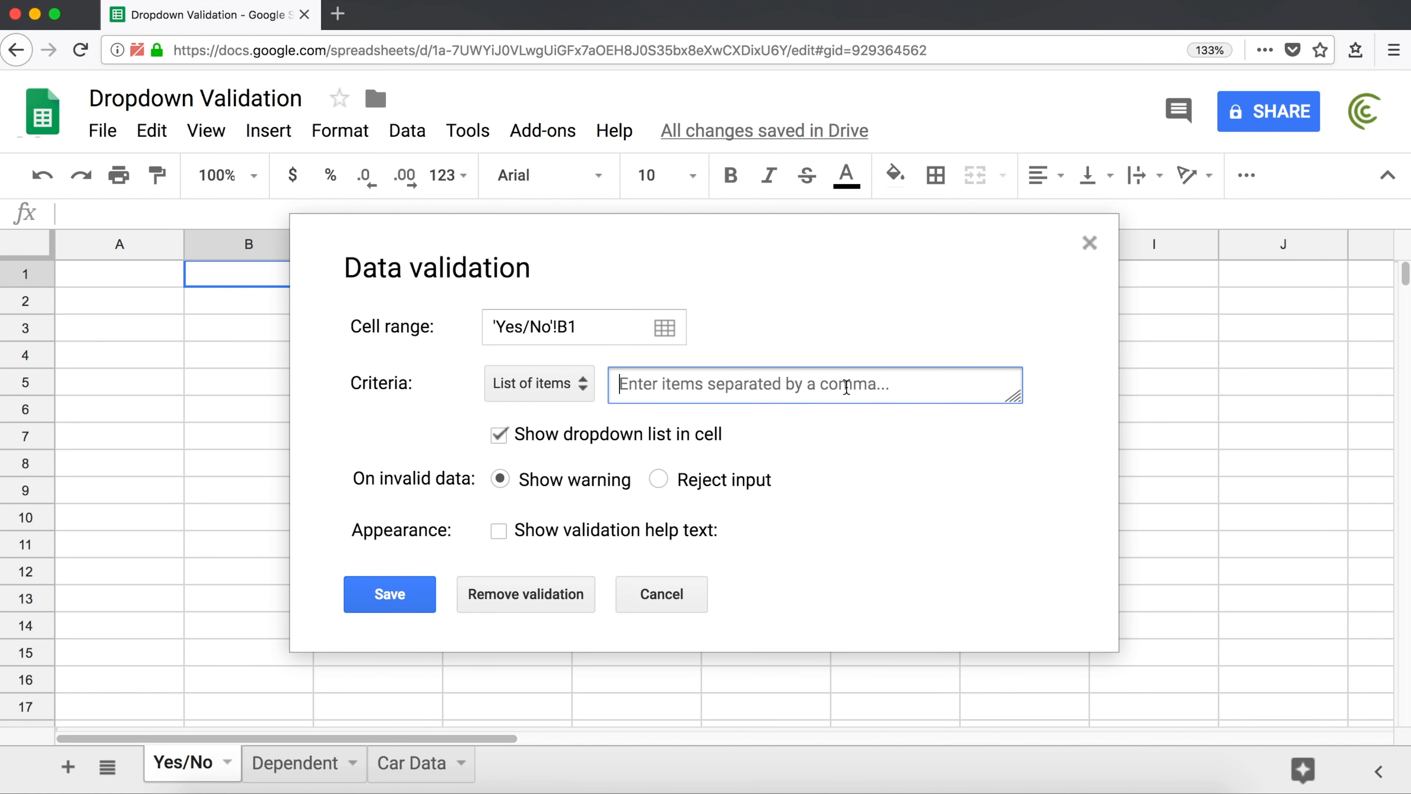
pyautogui.write('Yes')
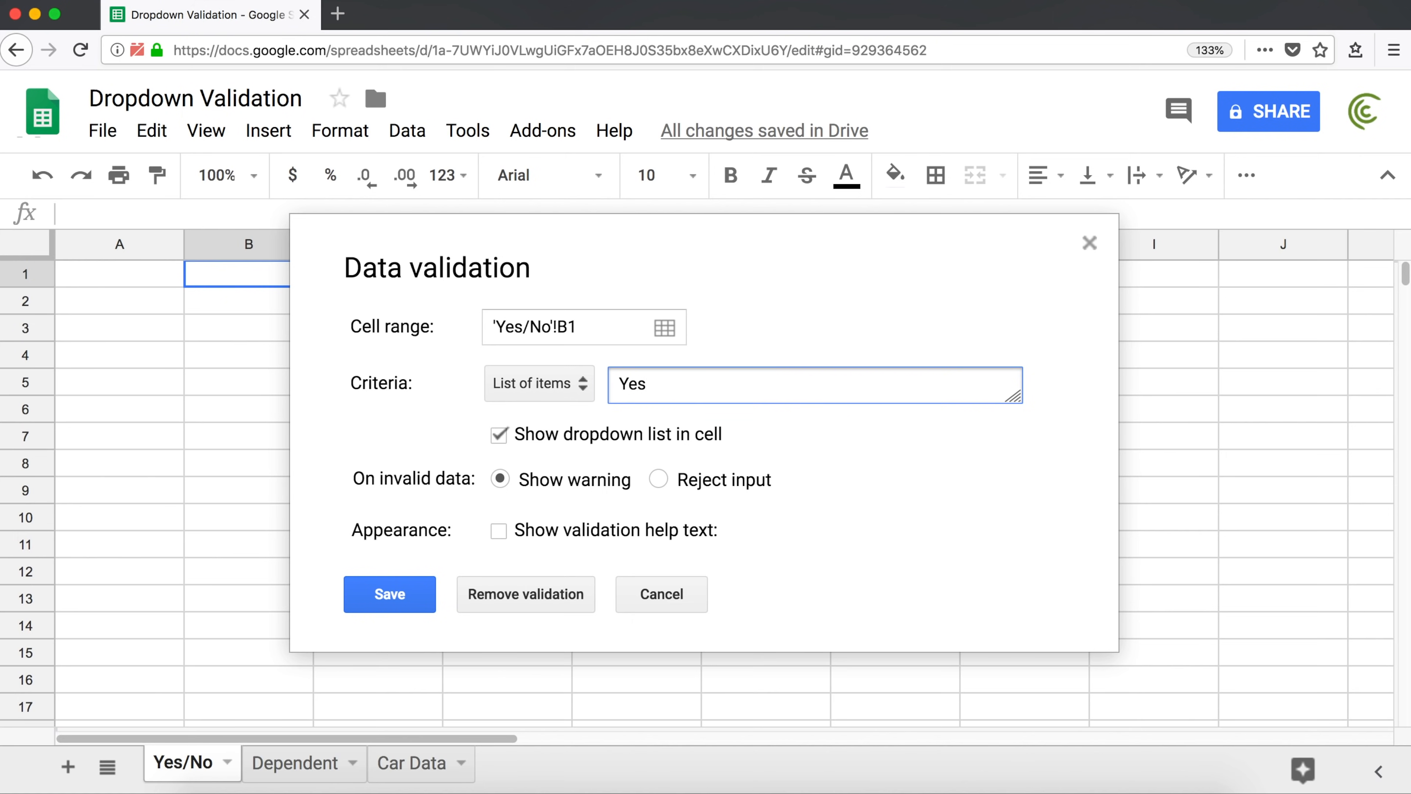
pyautogui.write(',No')
pyautogui.click(407, 596)
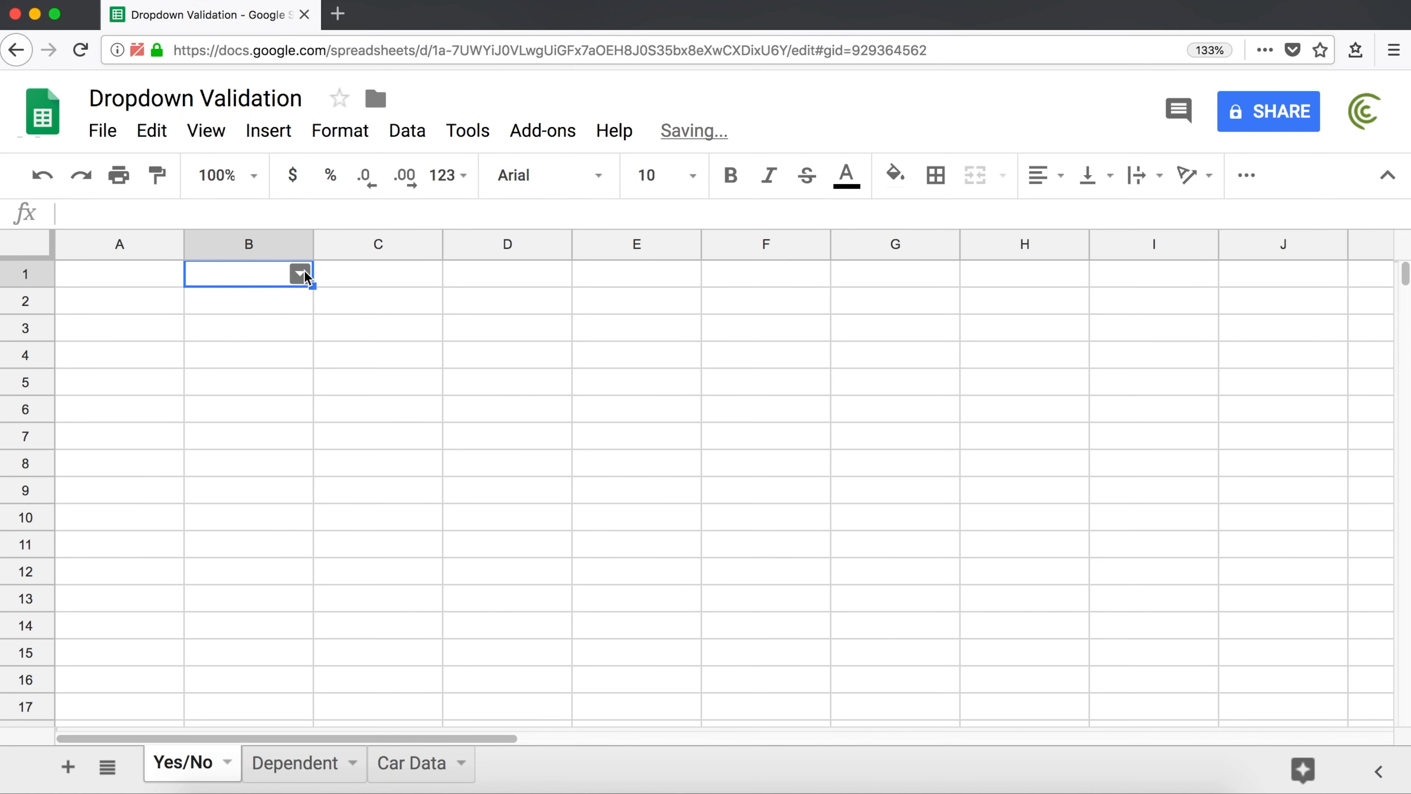
# Test the dropdown in B1 by switching between No and Yes, leaving Yes selected
pyautogui.click(307, 309)
pyautogui.click(300, 274)
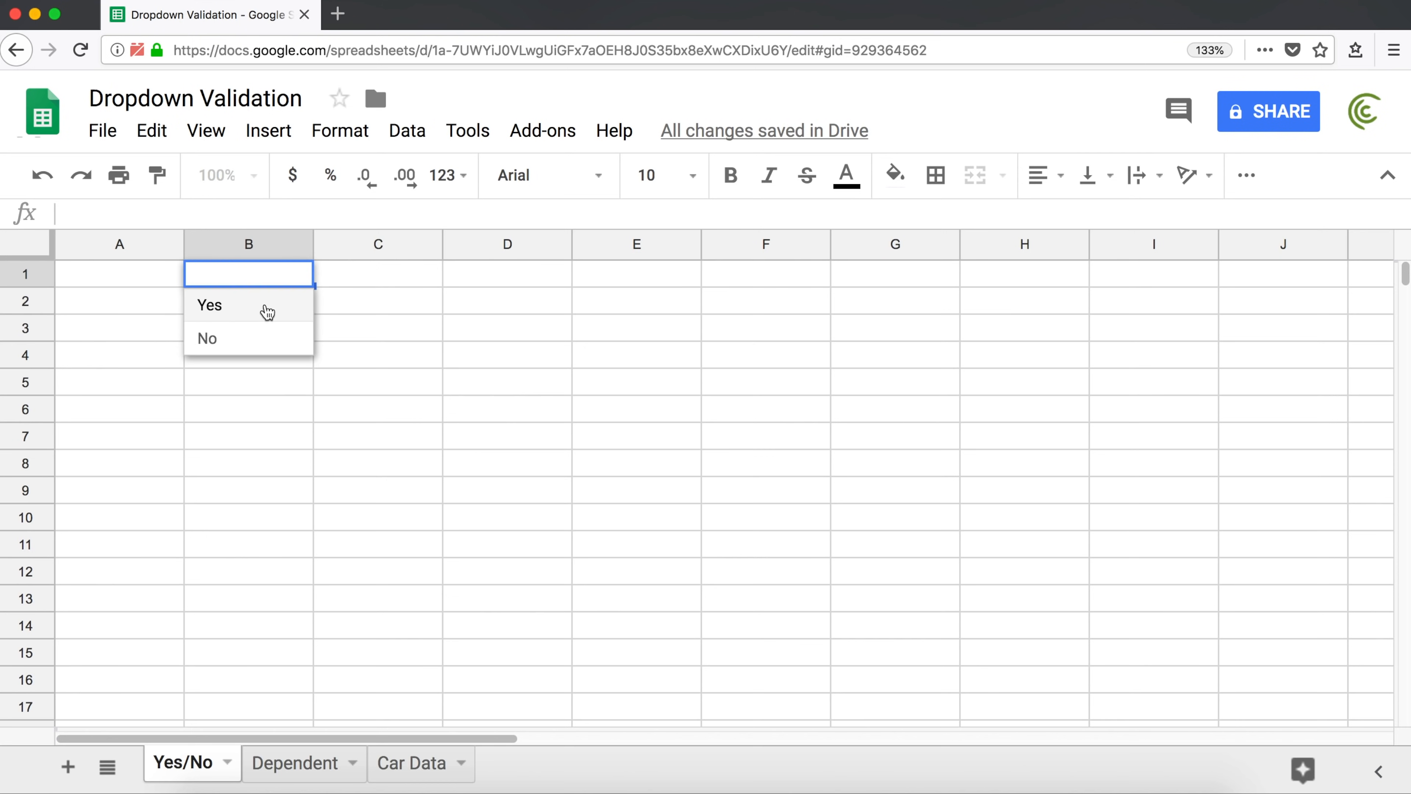
pyautogui.click(264, 337)
pyautogui.click(299, 275)
pyautogui.click(267, 315)
pyautogui.click(293, 275)
pyautogui.click(287, 332)
pyautogui.click(242, 314)
# Enter the unlisted value hello in B1 to test the validation, and reselect the cell
pyautogui.click(232, 276)
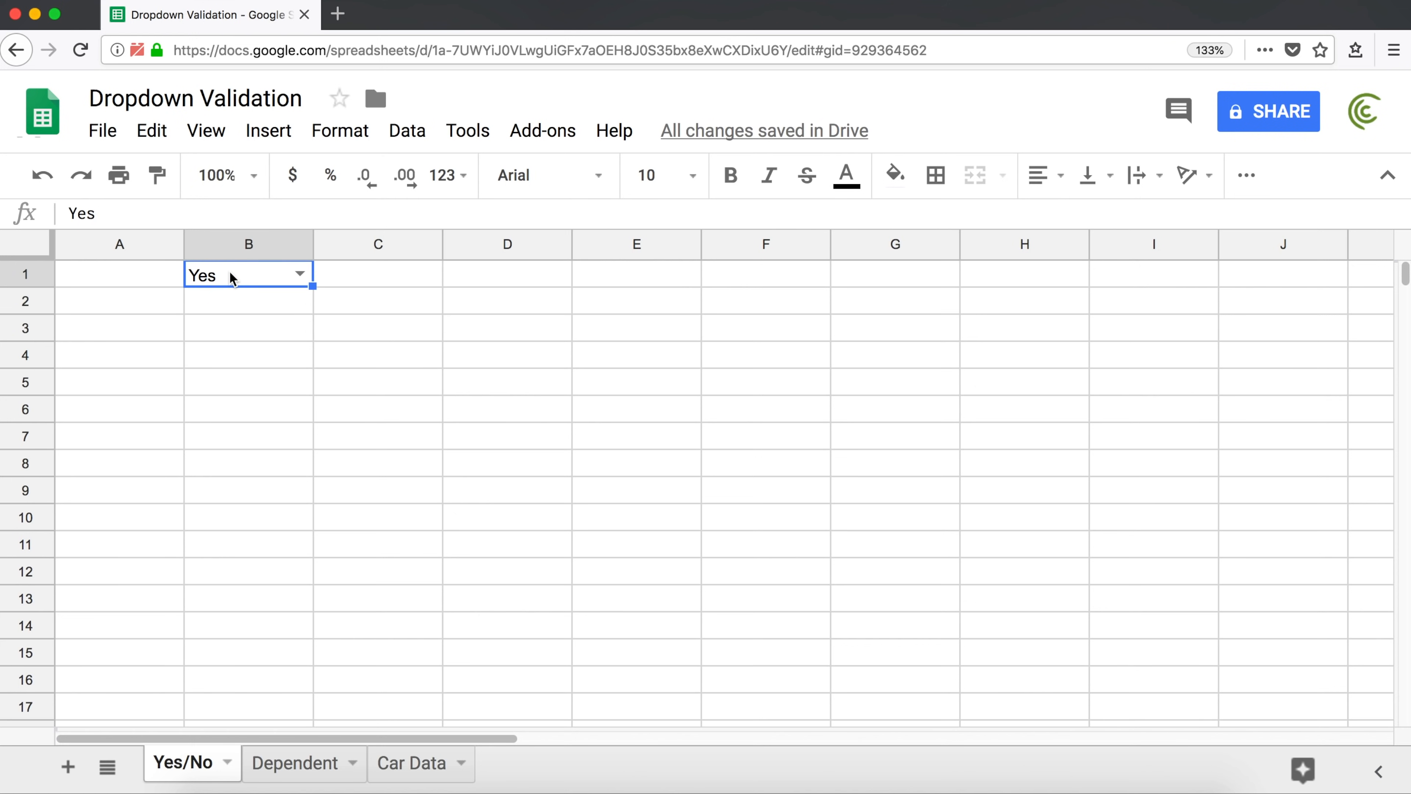
pyautogui.write('hello')
pyautogui.press('Return')
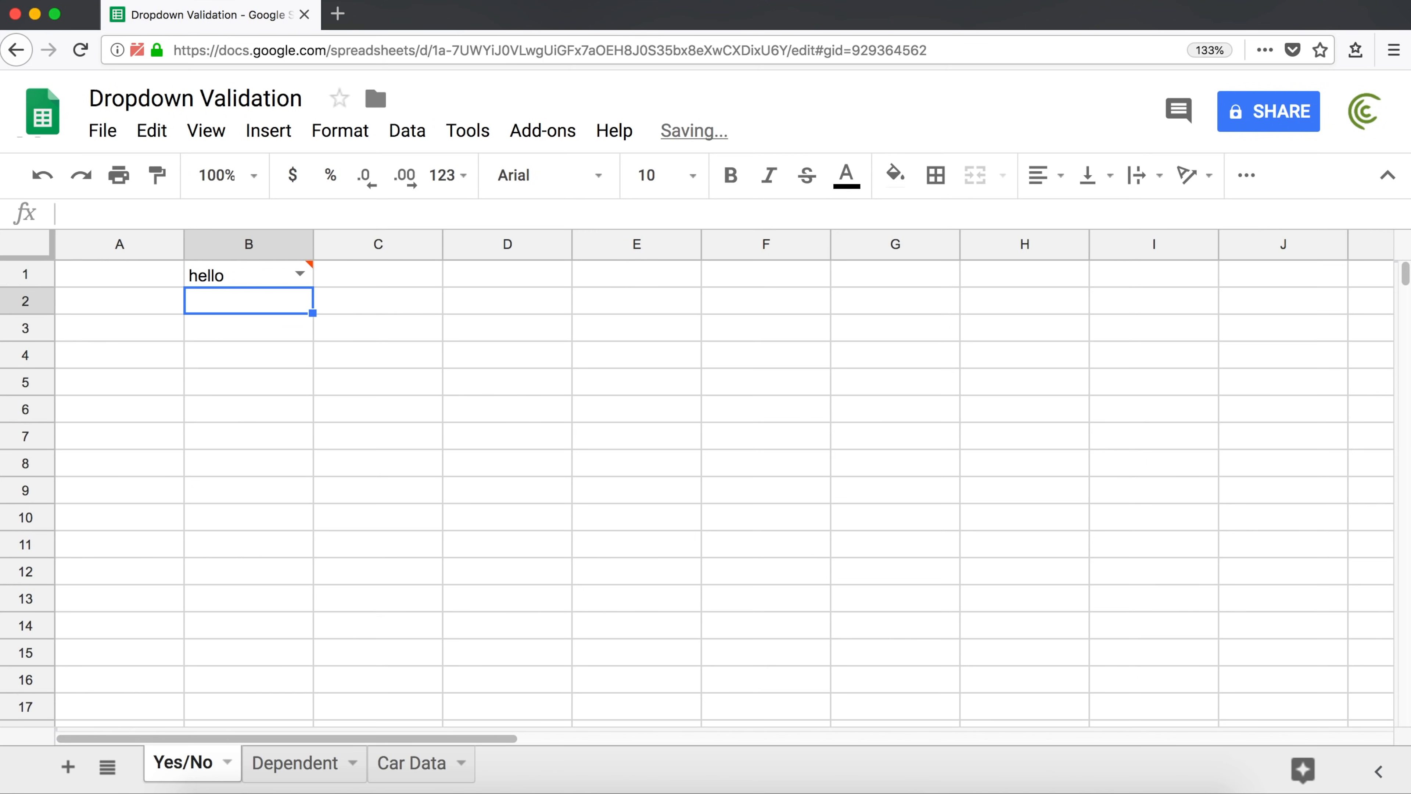
pyautogui.click(249, 274)
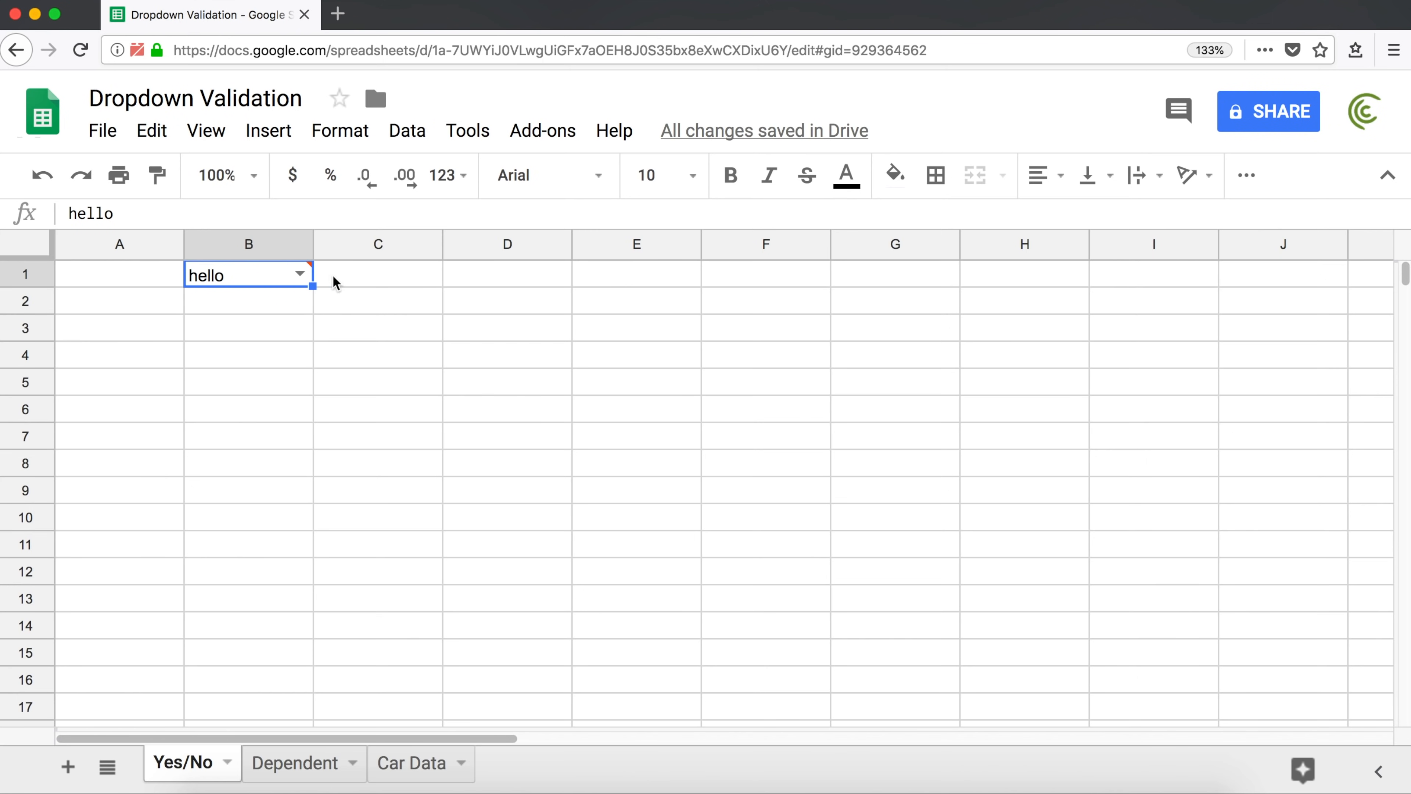
# Change the data validation of B1 to reject input on invalid data and save the rule
pyautogui.moveTo(310, 262)
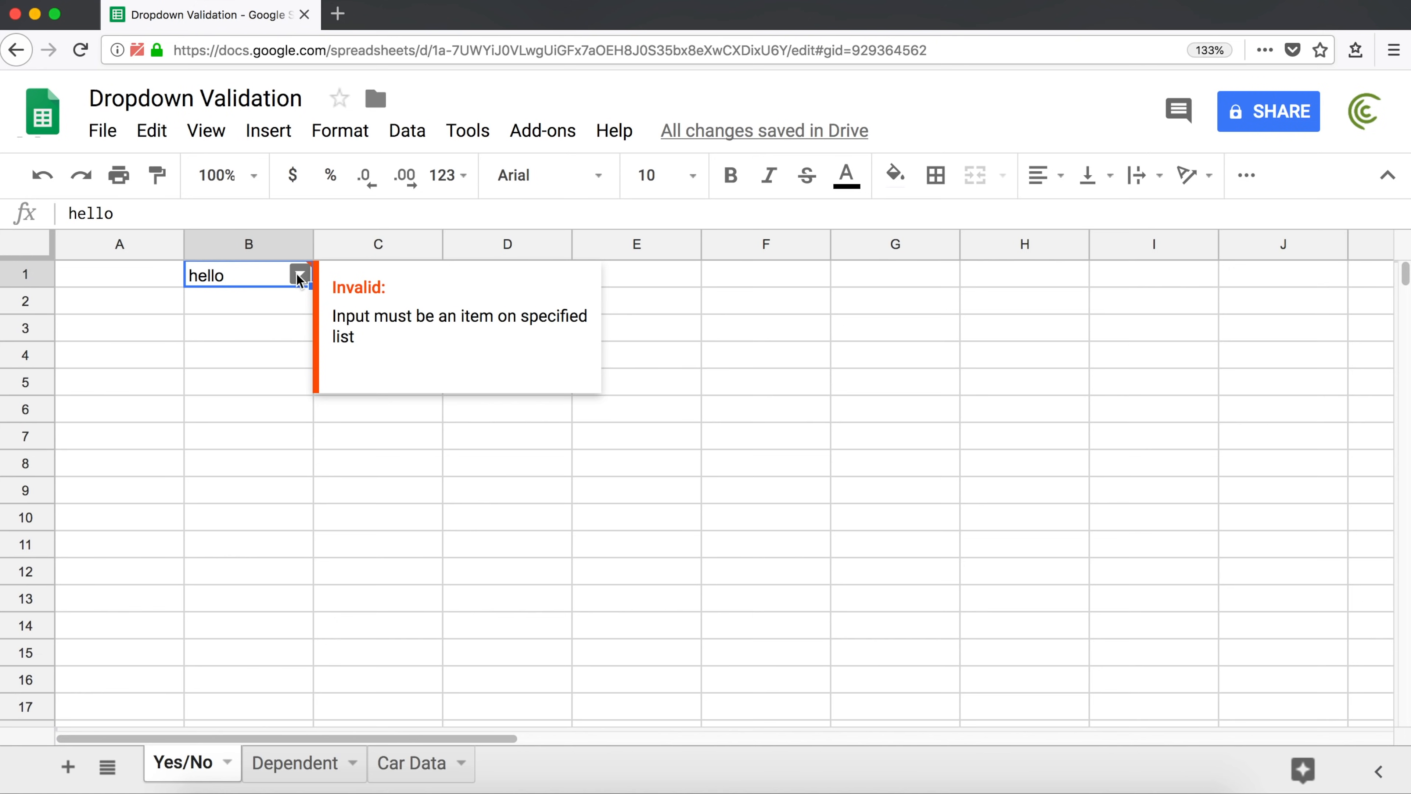
pyautogui.click(421, 138)
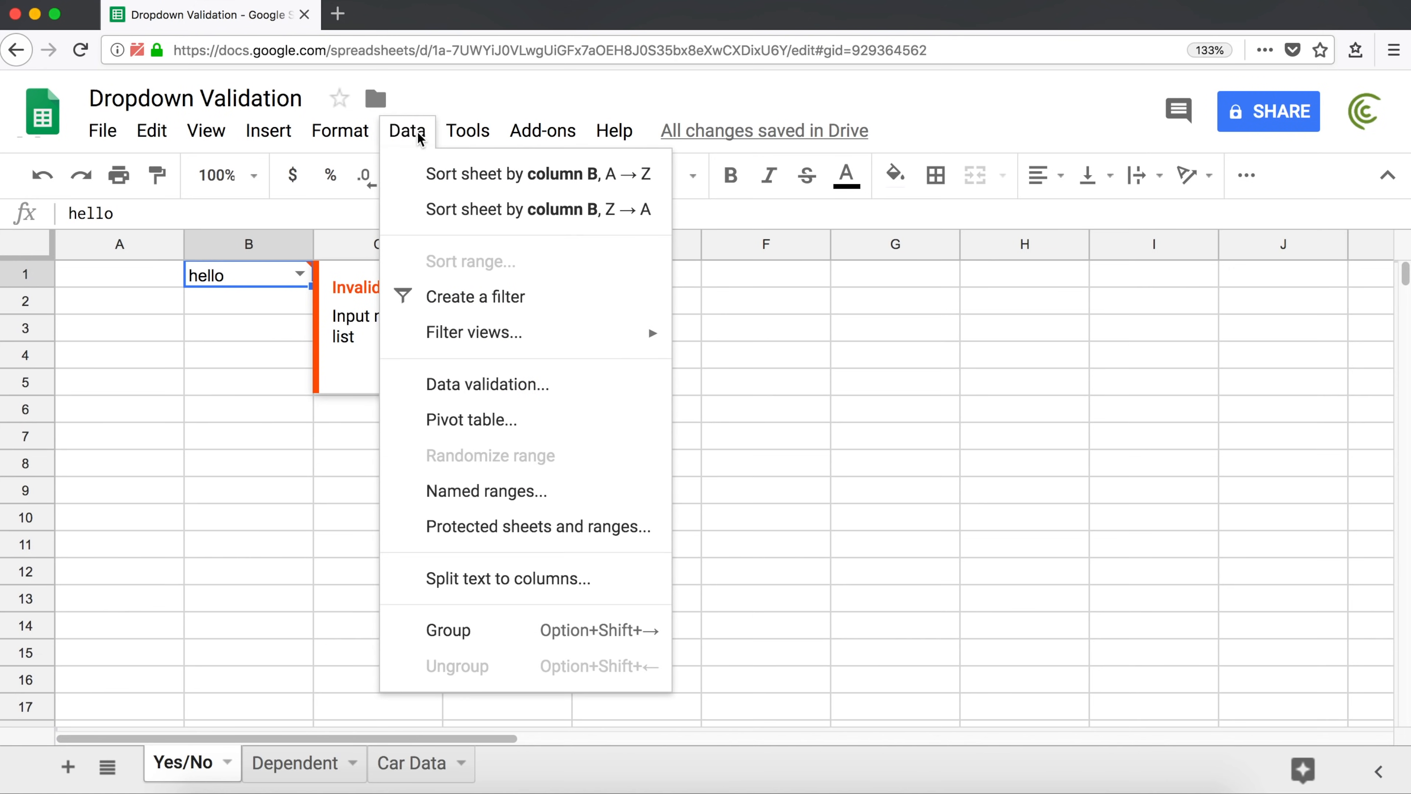
pyautogui.click(482, 384)
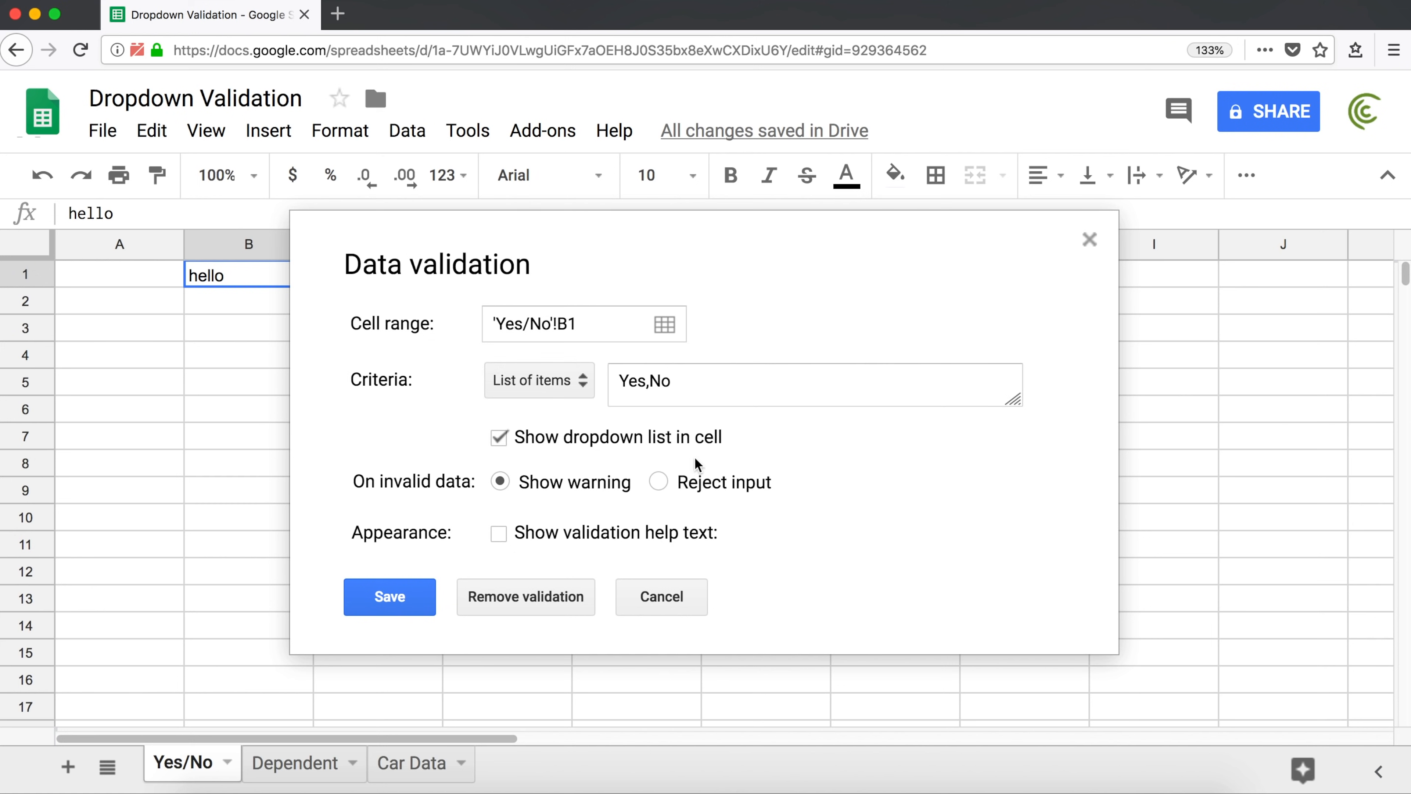
pyautogui.click(716, 489)
pyautogui.click(388, 597)
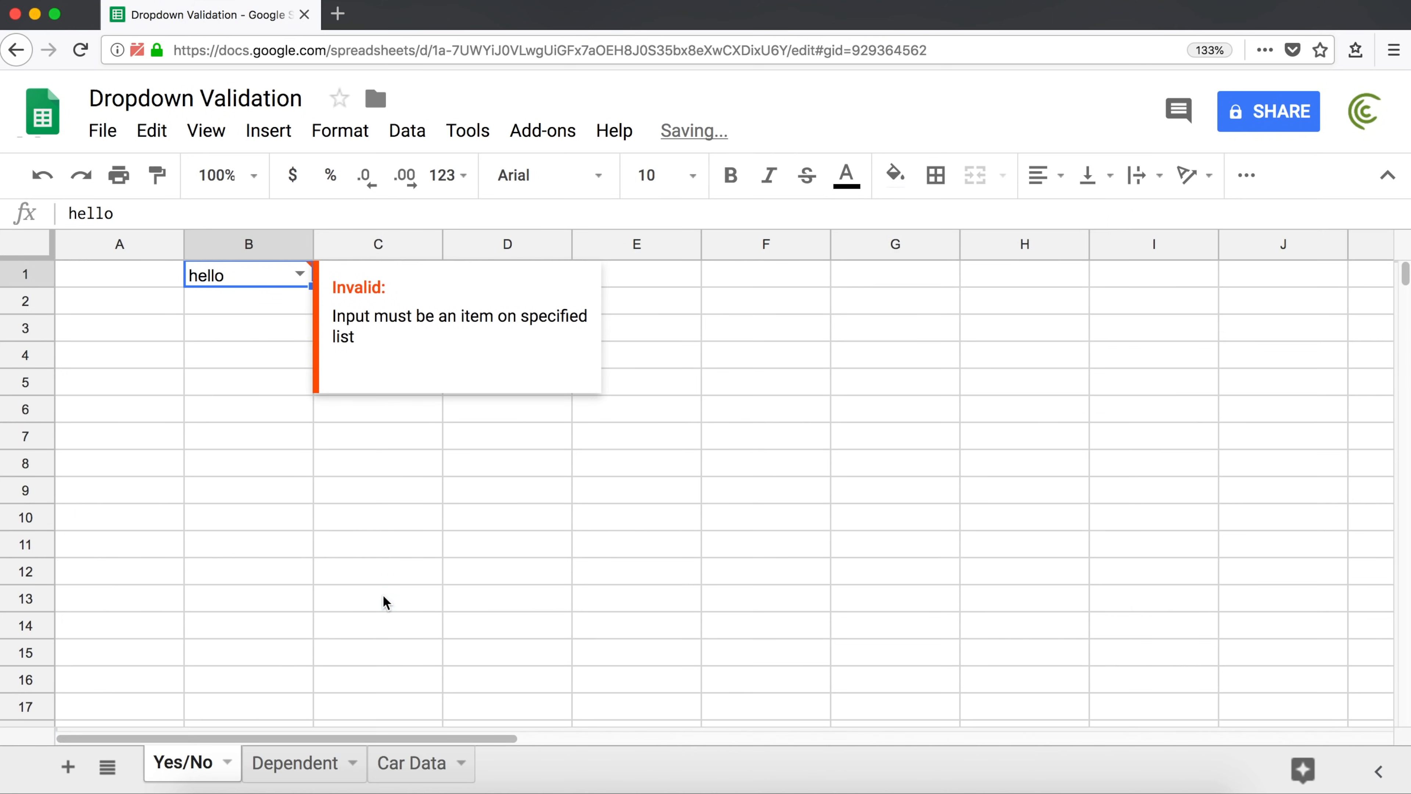
# Re-enter hello in B1 to test the stricter rule, and clear the cell's content
pyautogui.write('hello')
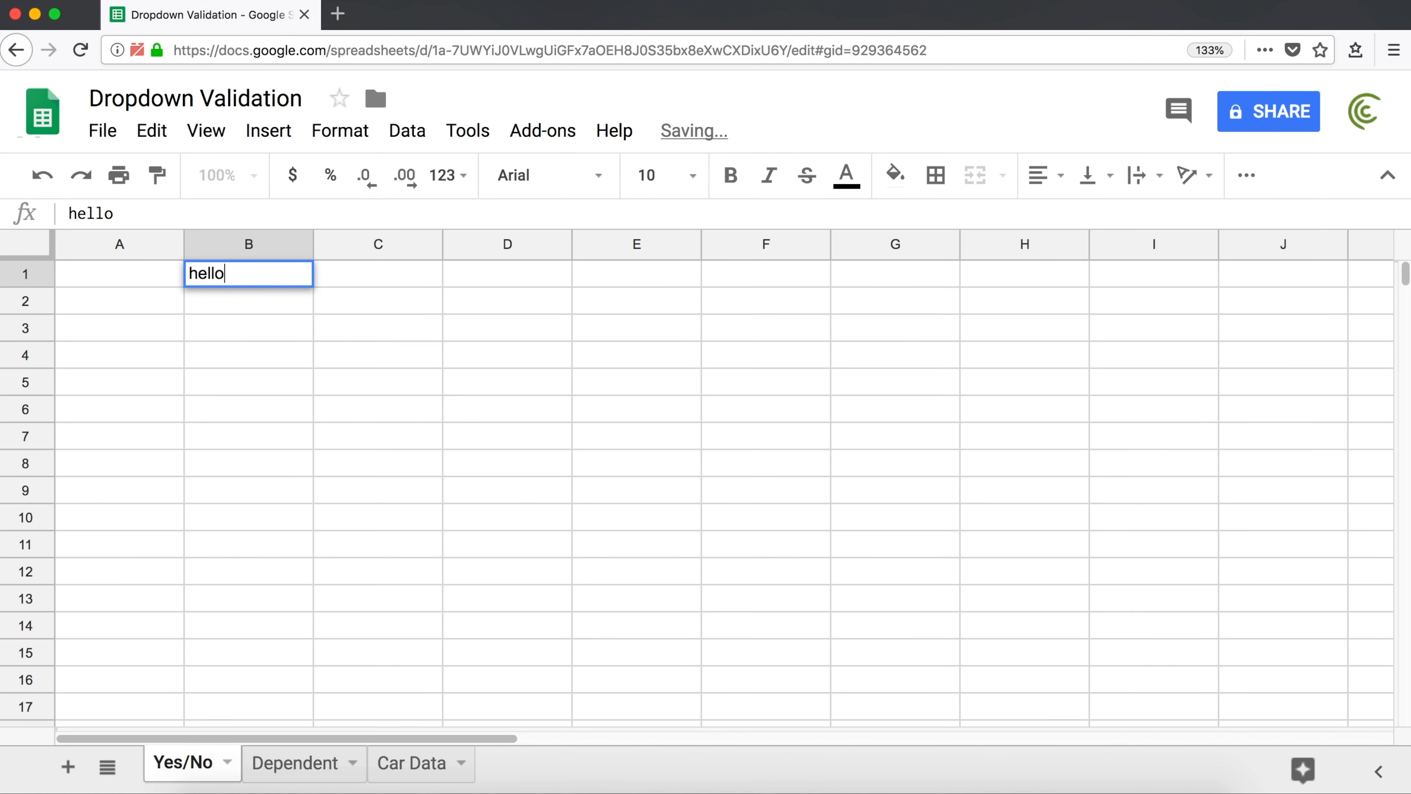
pyautogui.press('Return')
pyautogui.press('Up')
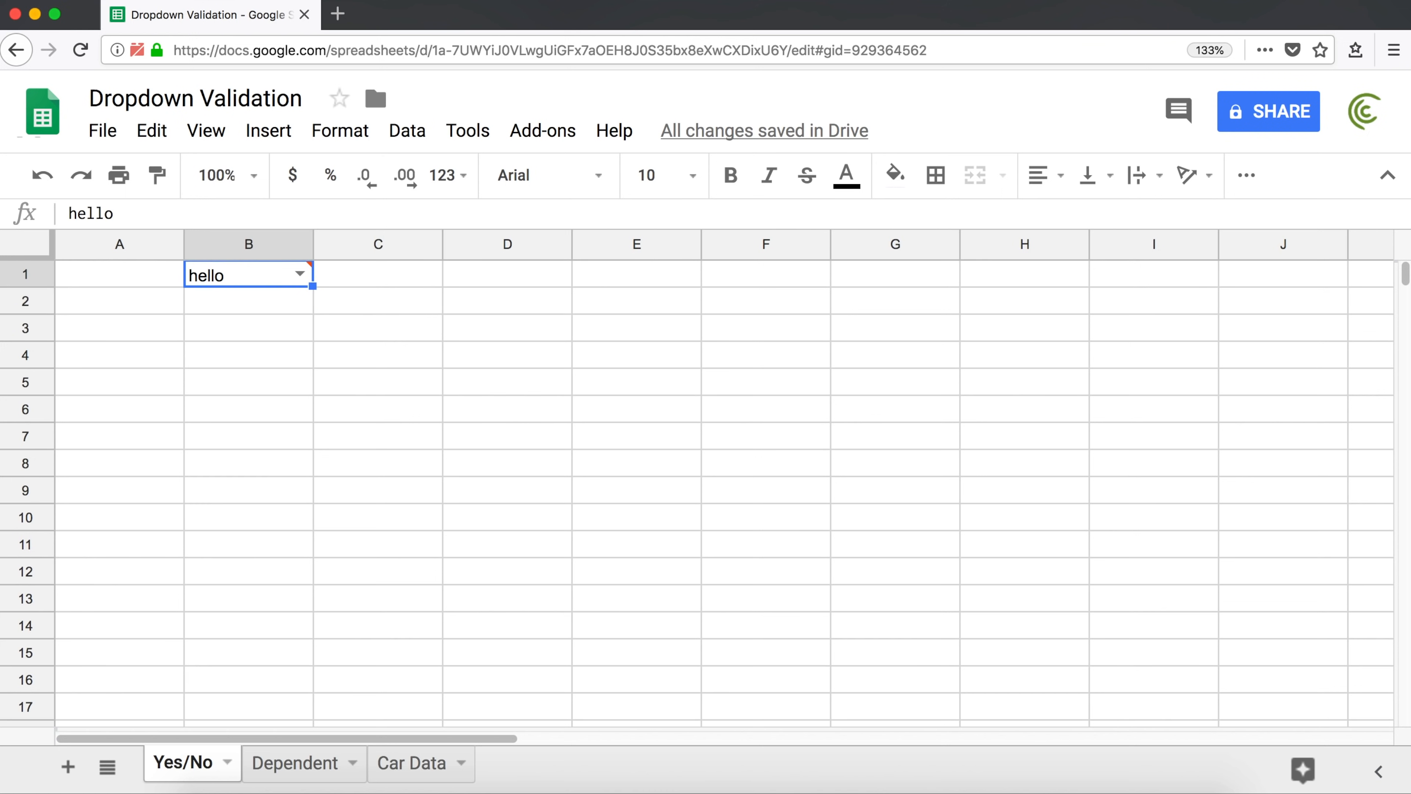
pyautogui.press('Delete')
pyautogui.press('Down')
pyautogui.press('Return')
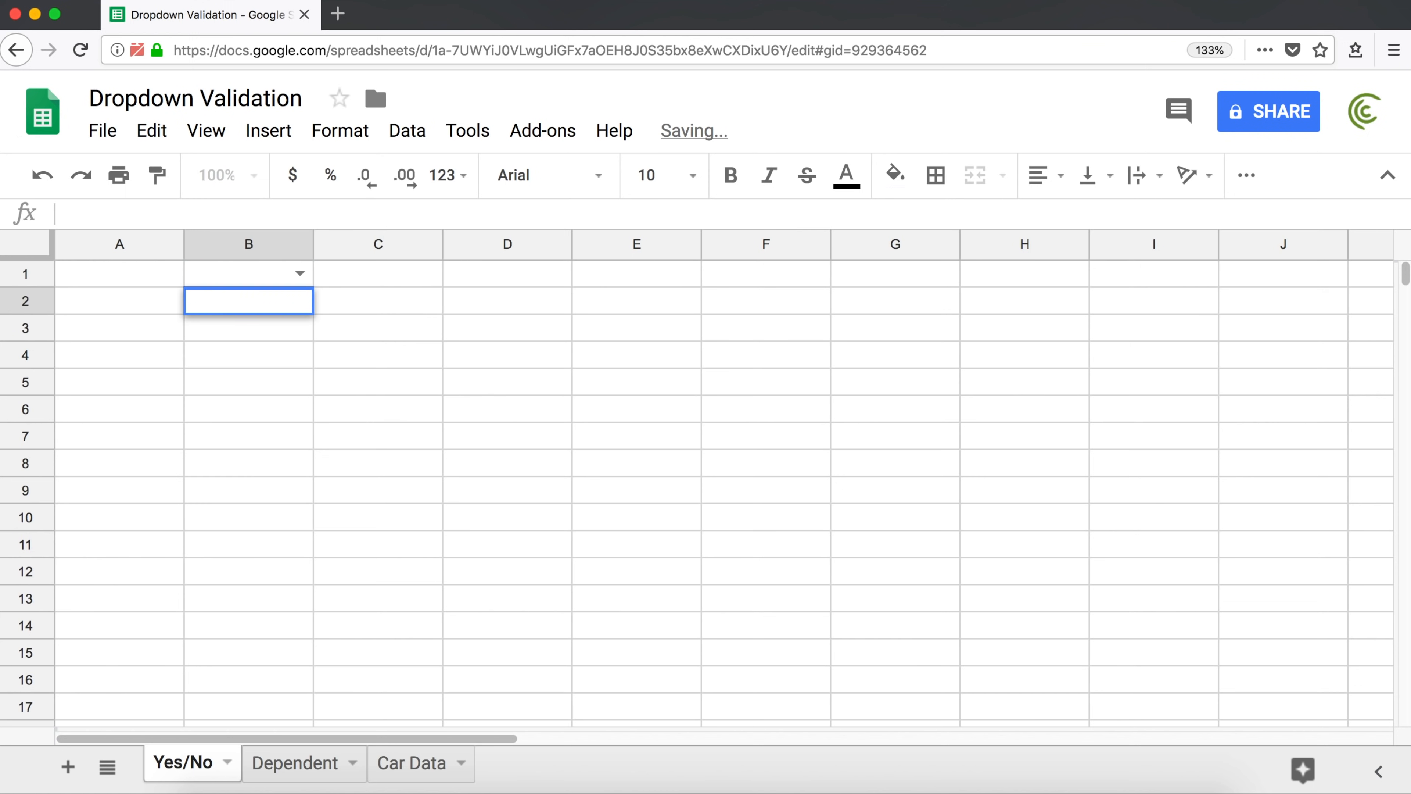
# Try to enter the unlisted value hello in the emptied cell B1 and dismiss the resulting message
pyautogui.press('Return')
pyautogui.press('Up')
pyautogui.press('Up')
pyautogui.write('hello')
pyautogui.press('Return')
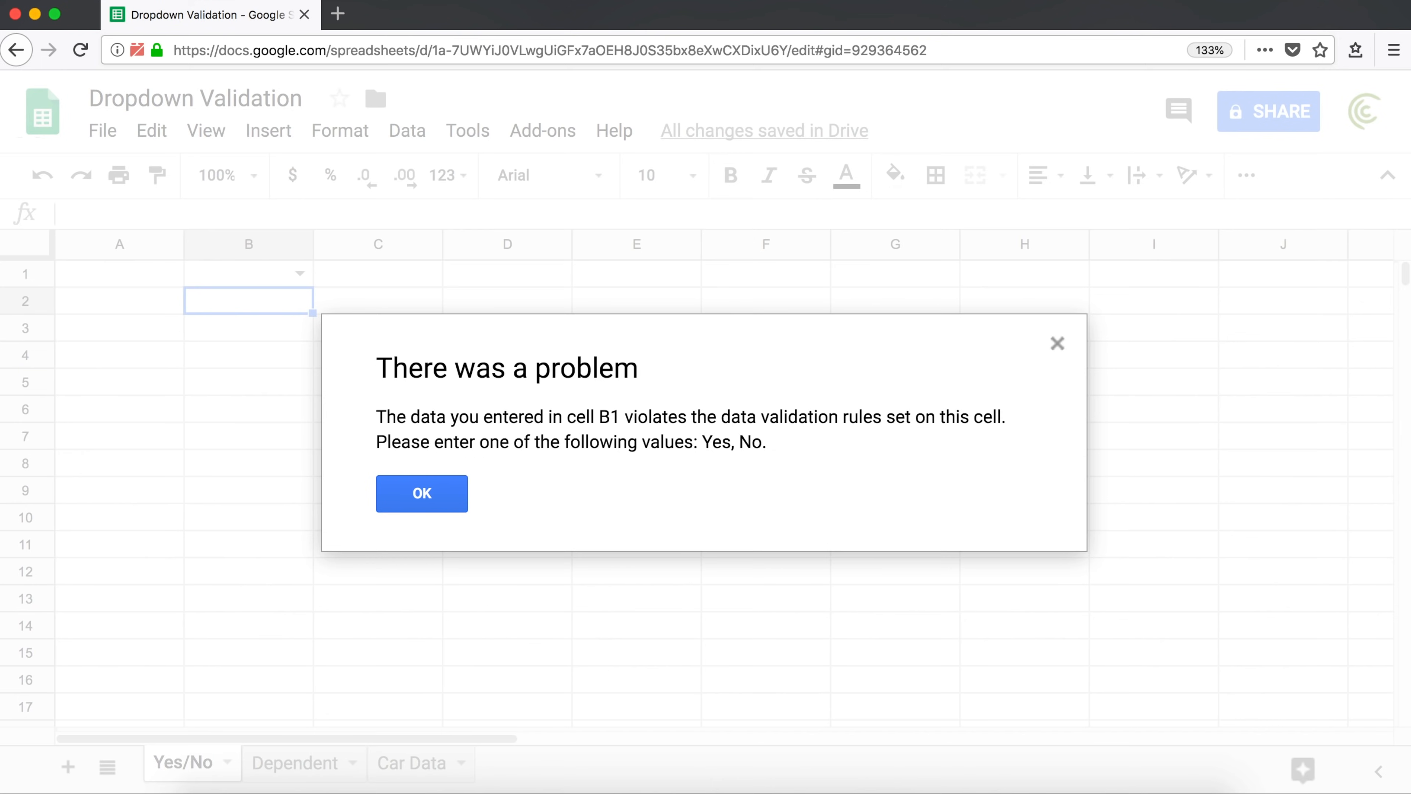
pyautogui.press('Return')
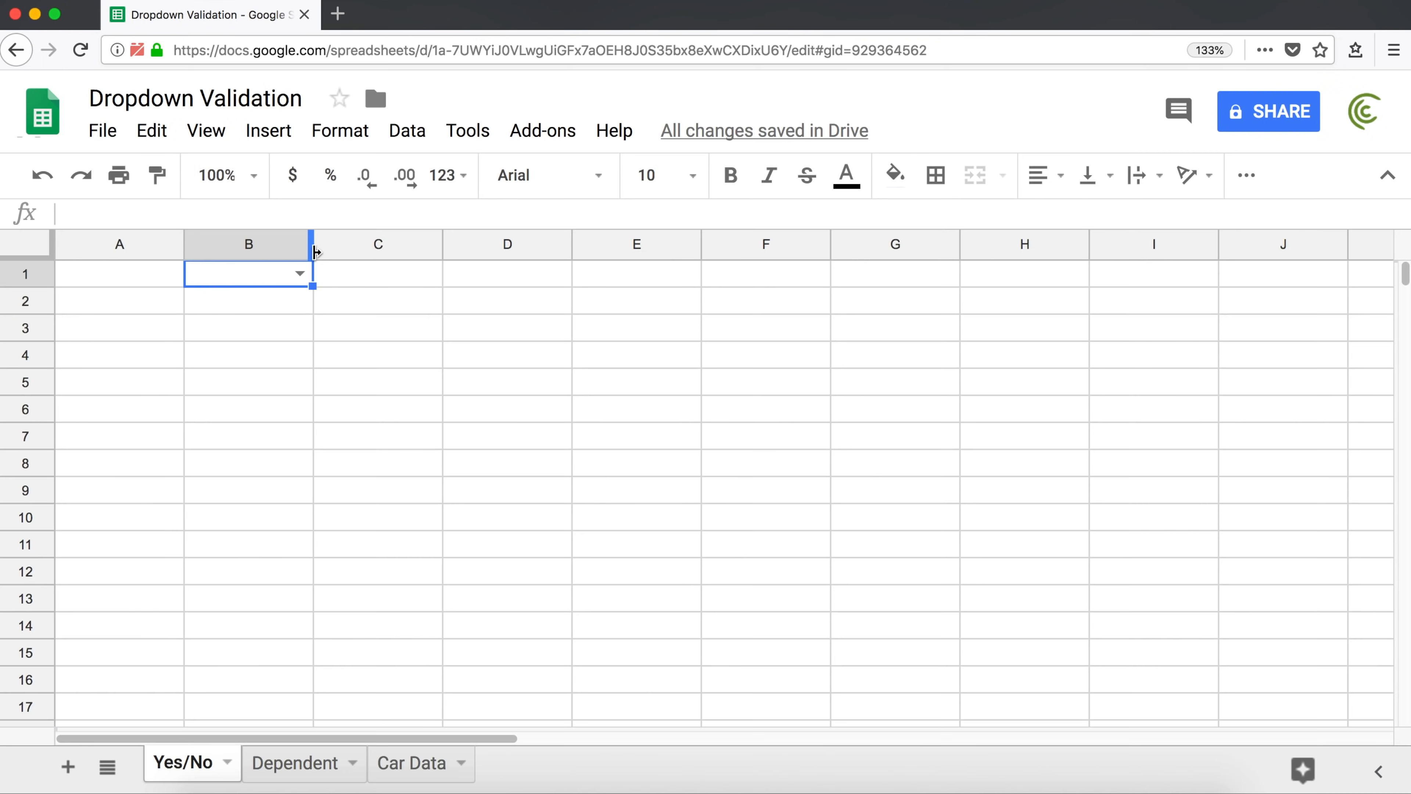
# Test the dropdown in B1 by choosing Yes, No and Yes again, leaving Yes selected
pyautogui.click(304, 273)
pyautogui.click(259, 338)
pyautogui.click(298, 275)
pyautogui.click(283, 304)
pyautogui.click(299, 275)
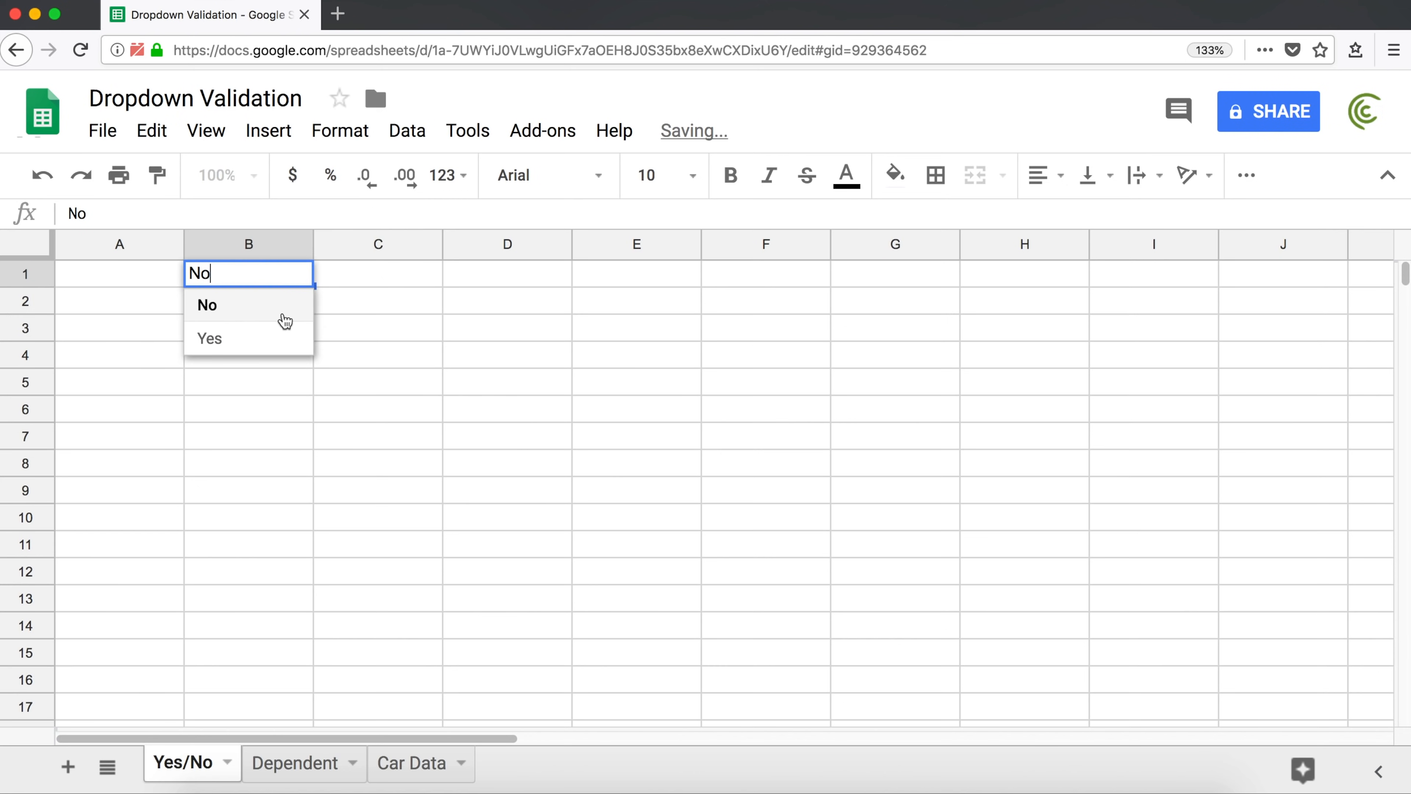
pyautogui.click(278, 338)
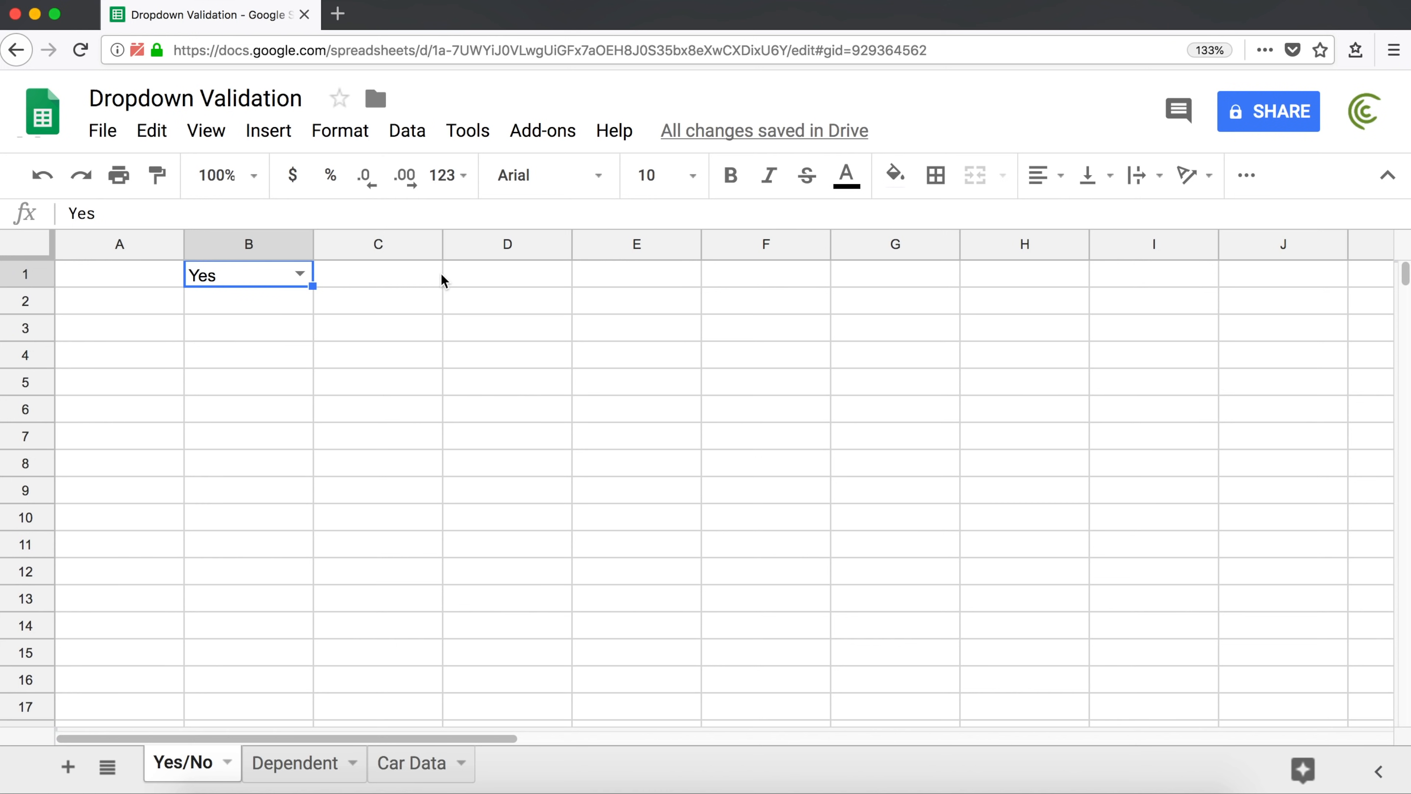
# Enter the column heading Finished in cell E1
pyautogui.click(639, 278)
pyautogui.write('Finished')
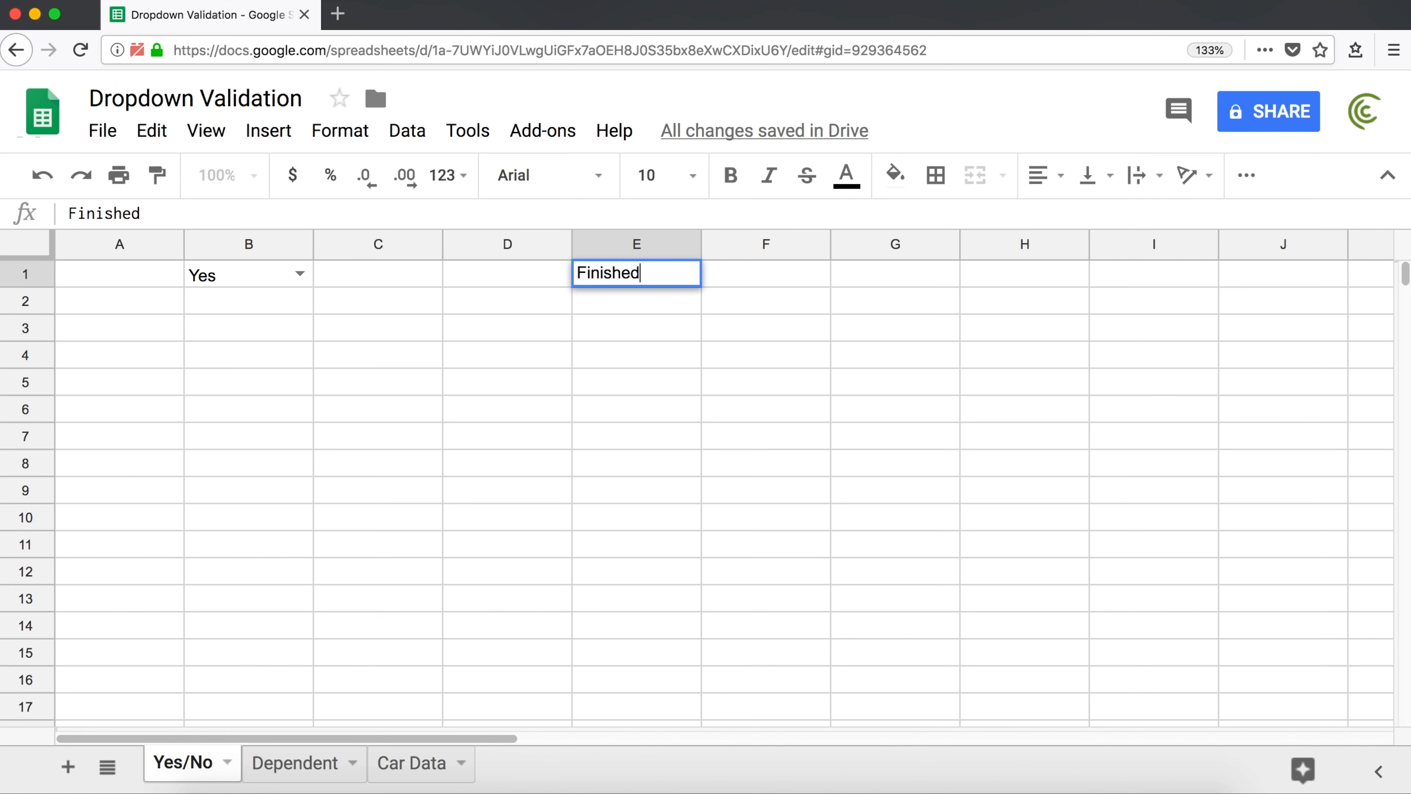
pyautogui.press('Return')
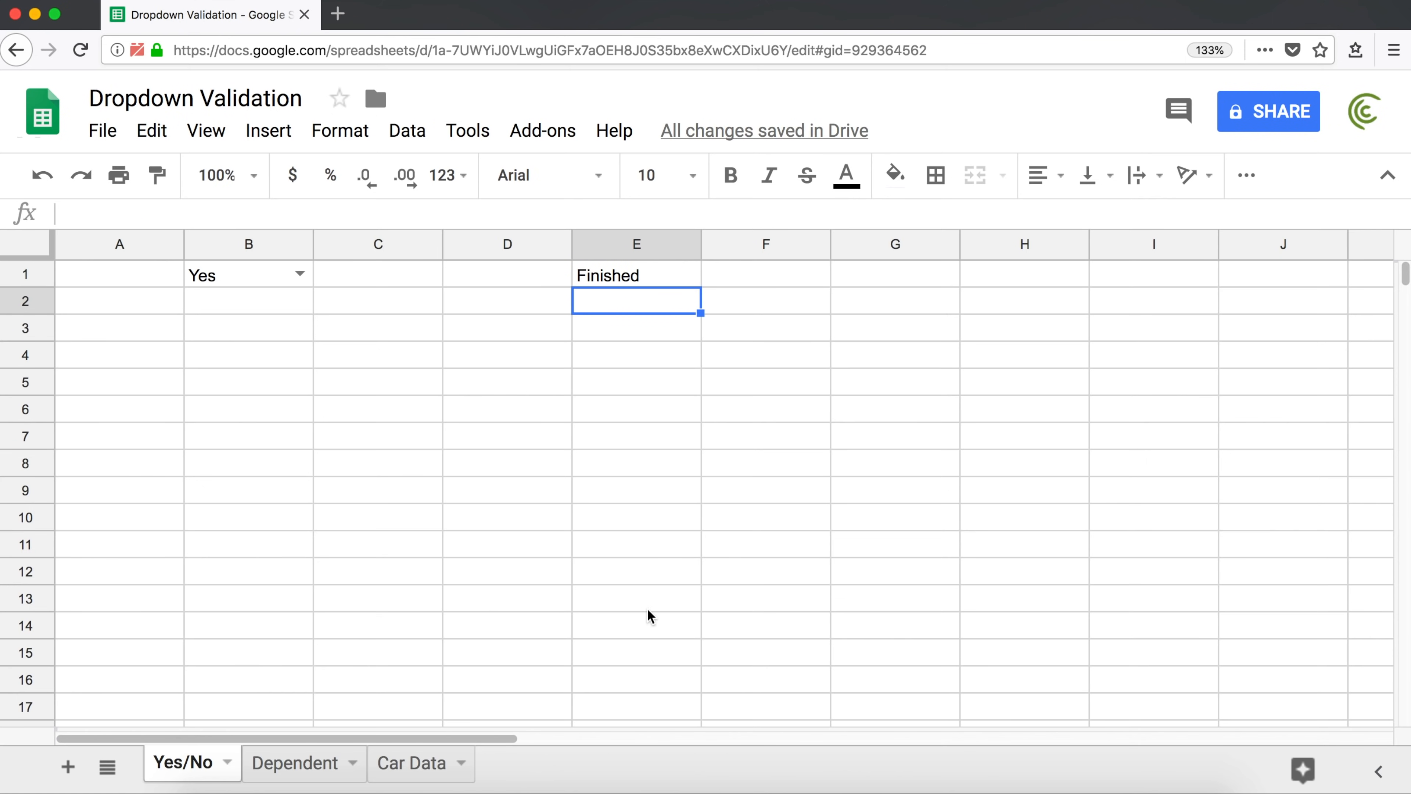
# Add data validation to E2:E17 under Finished using a list of items with Yes and No, rejecting invalid input
pyautogui.click(657, 509)
pyautogui.moveTo(648, 304); pyautogui.dragTo(610, 707)
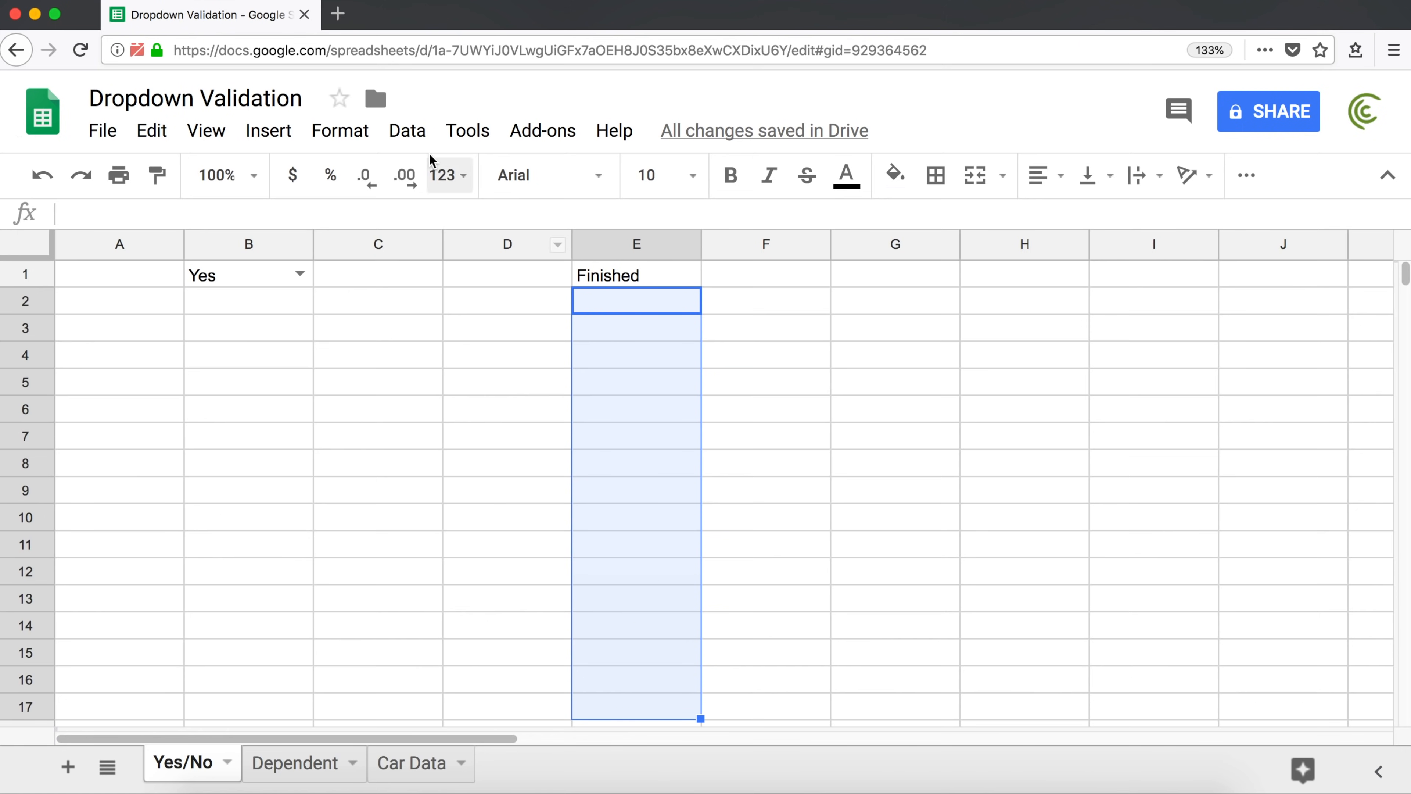
pyautogui.click(413, 142)
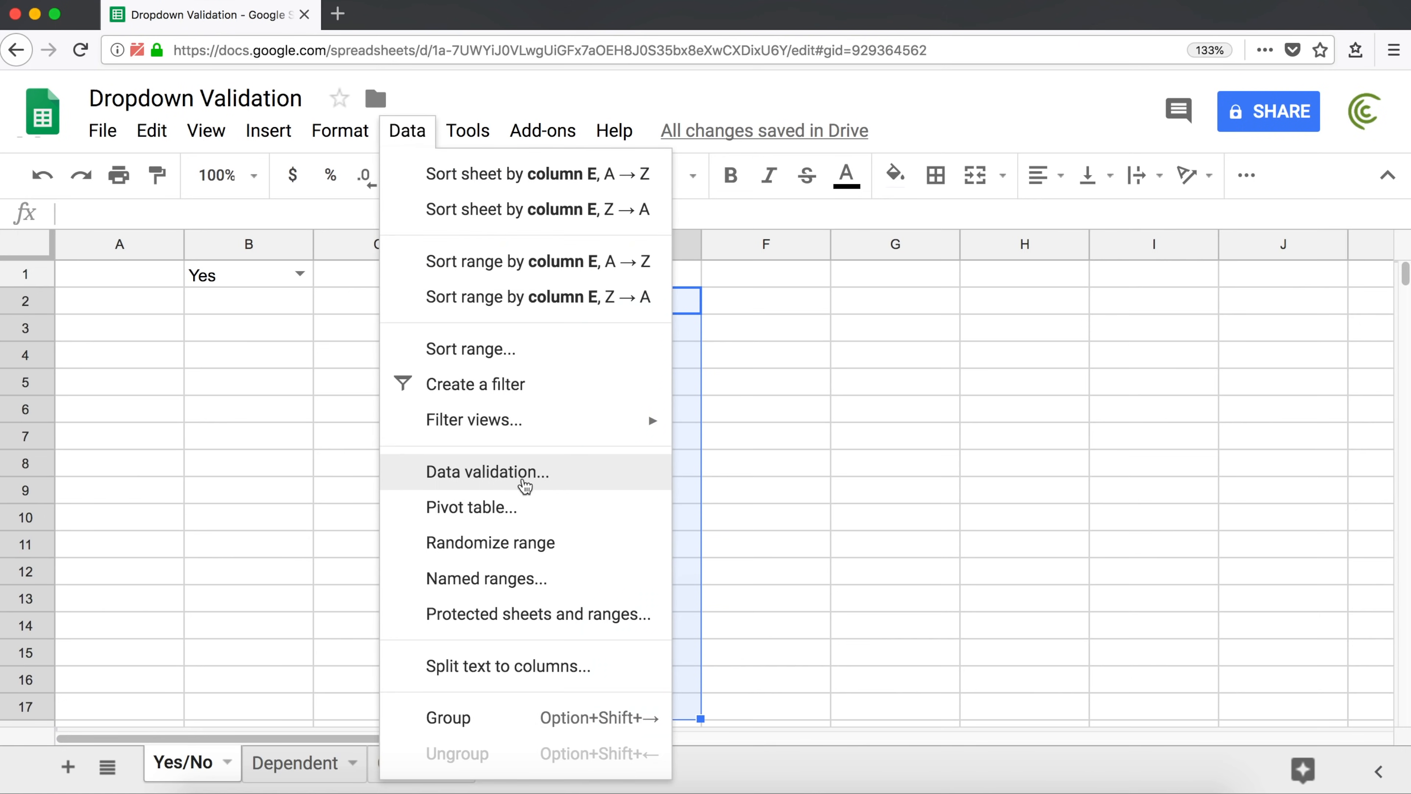
pyautogui.click(522, 471)
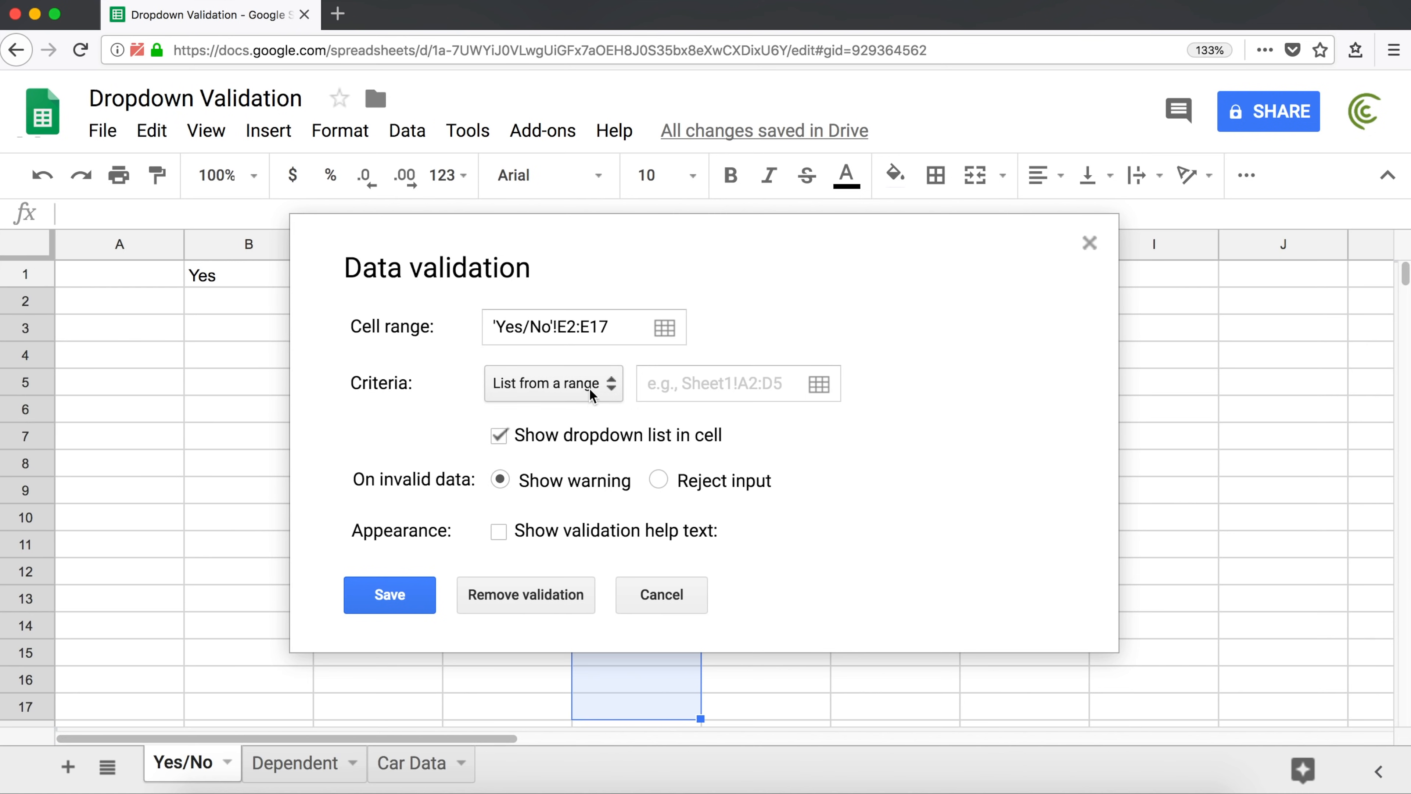
pyautogui.click(581, 382)
pyautogui.click(685, 386)
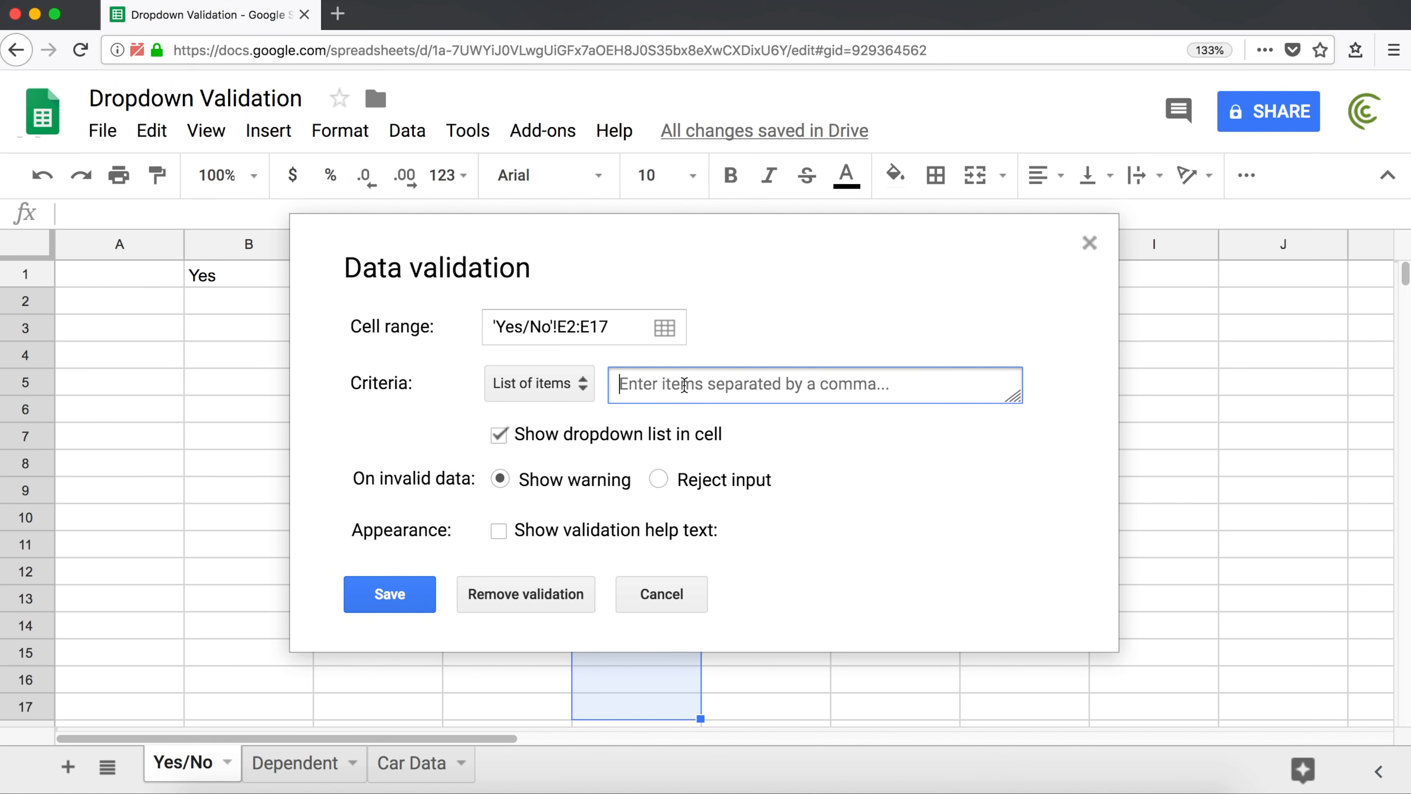
pyautogui.write('Yes,No')
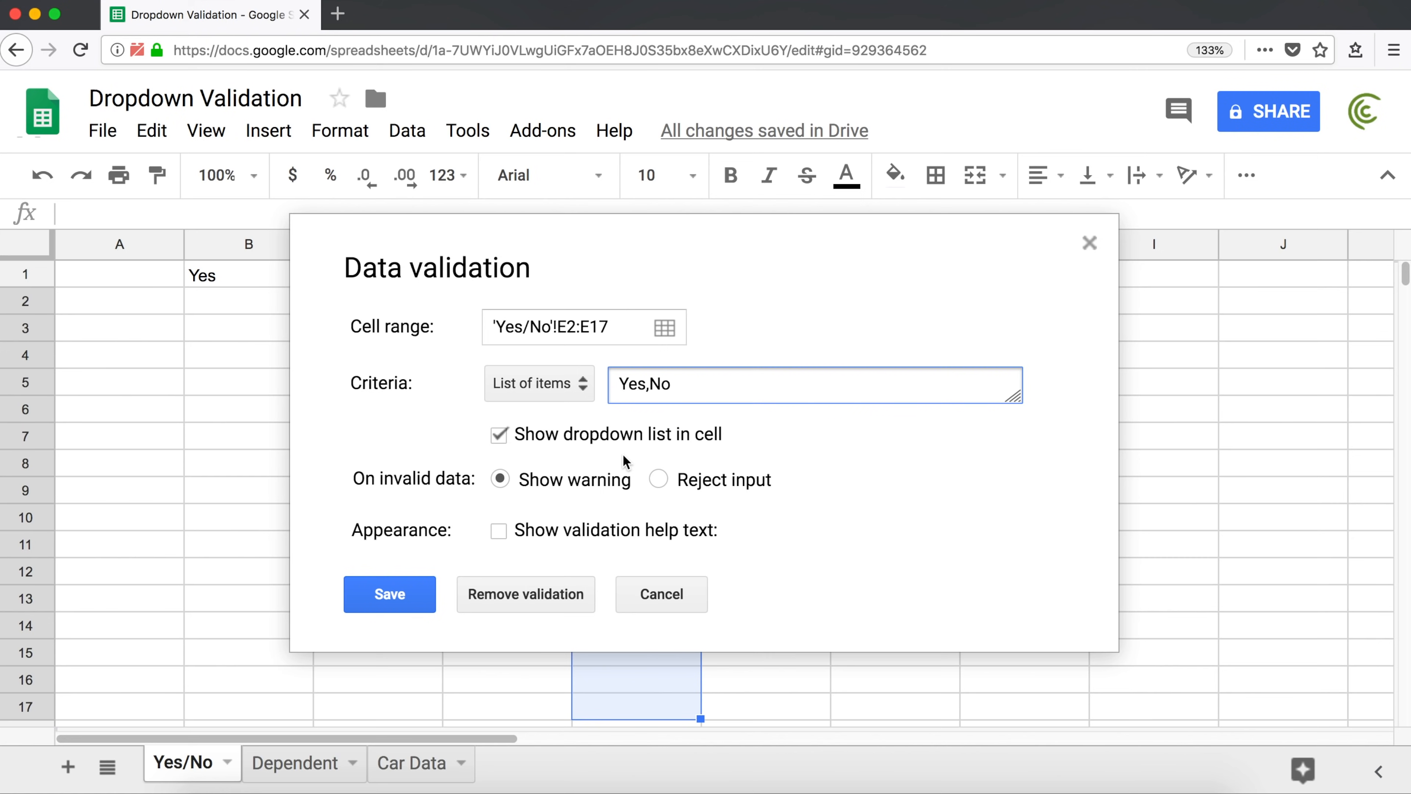
pyautogui.click(659, 480)
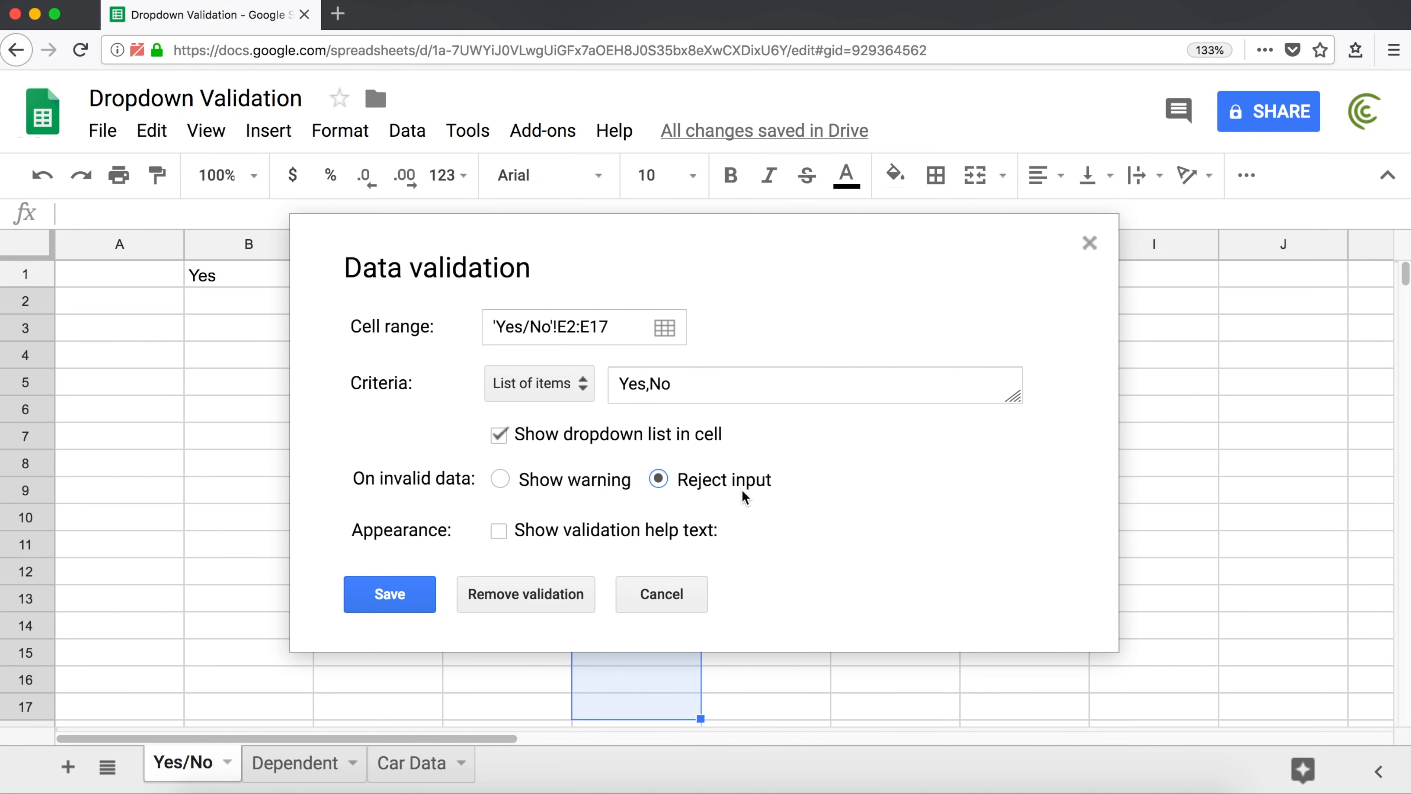
pyautogui.click(401, 601)
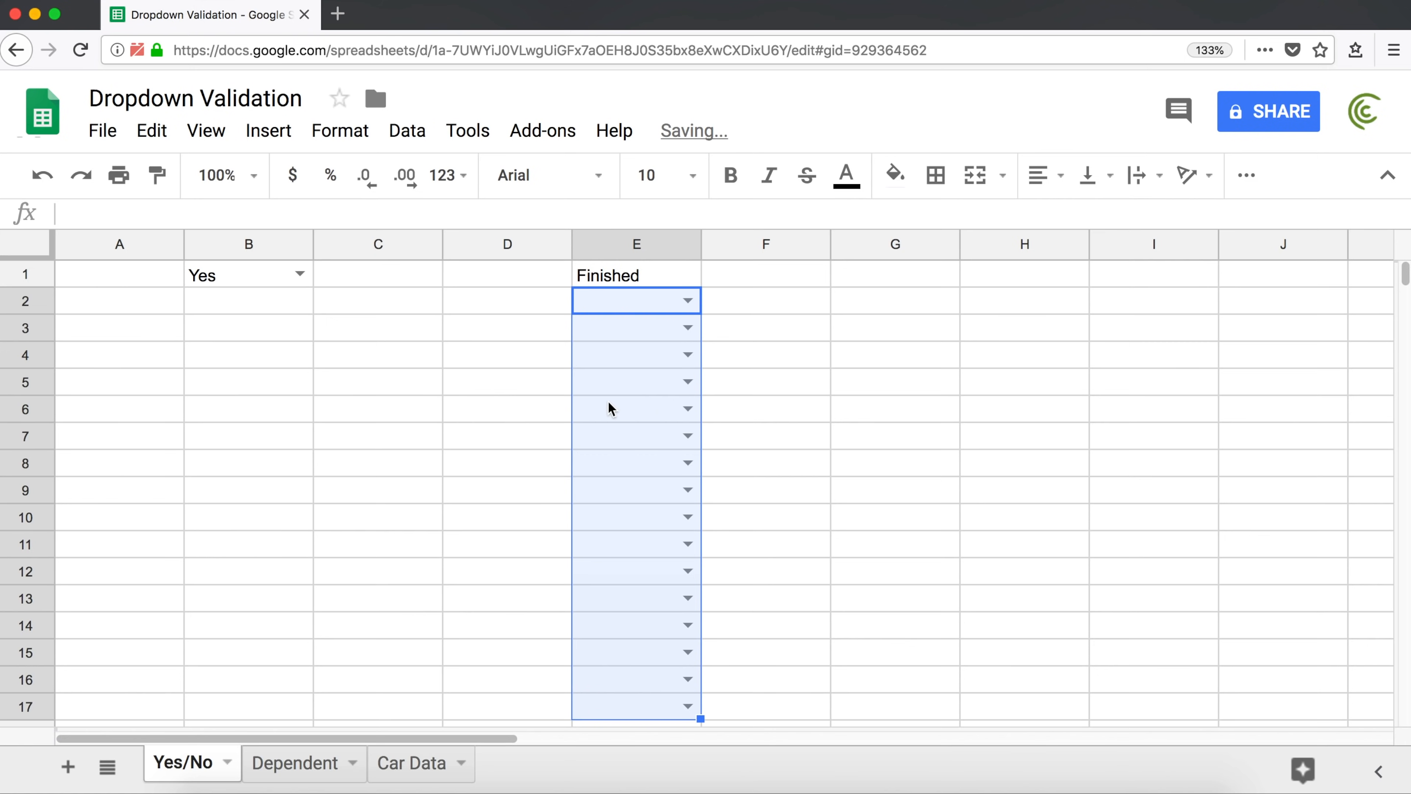
# Check the dropdown options in the Finished column, including cells E2 and E4, without choosing a value
pyautogui.click(611, 409)
pyautogui.click(688, 301)
pyautogui.click(656, 411)
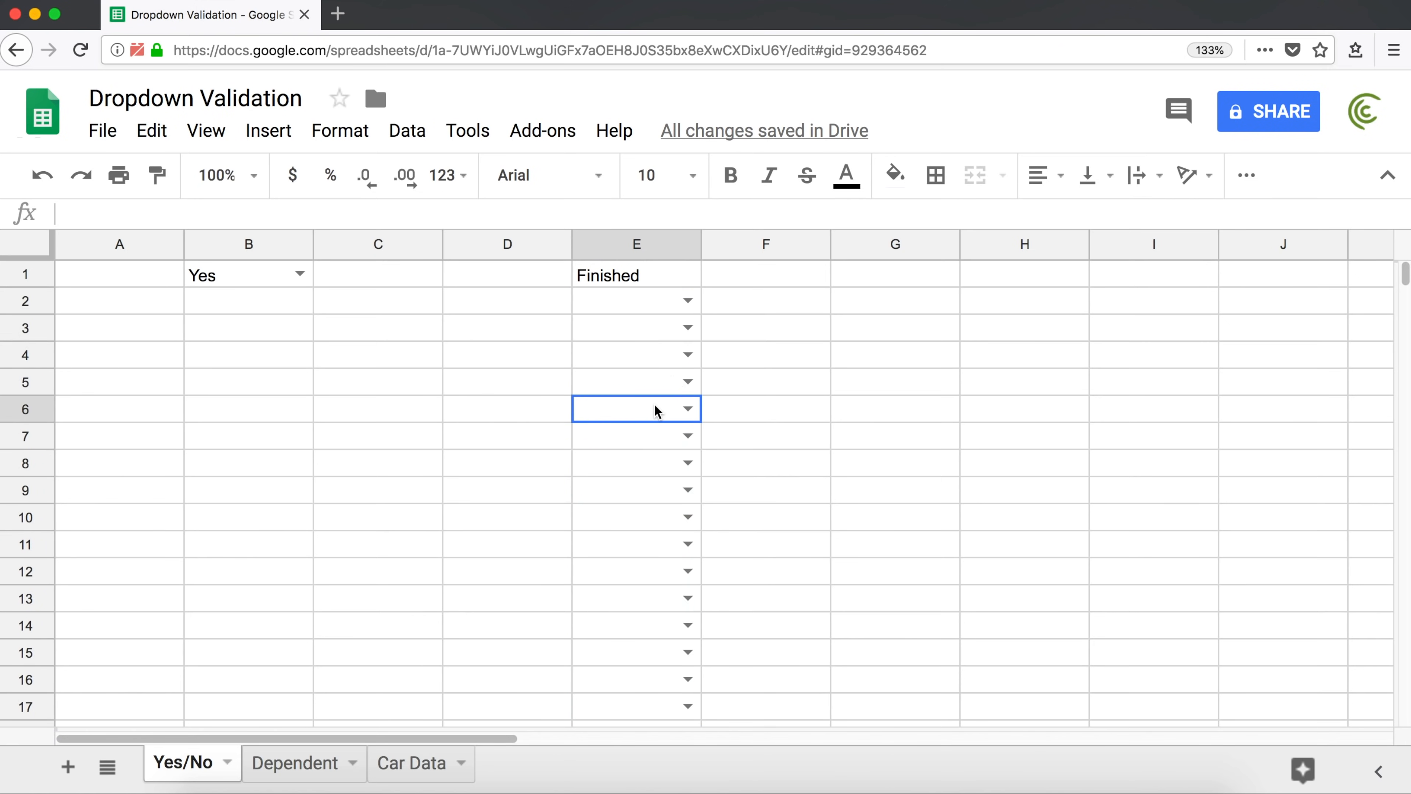
pyautogui.click(686, 356)
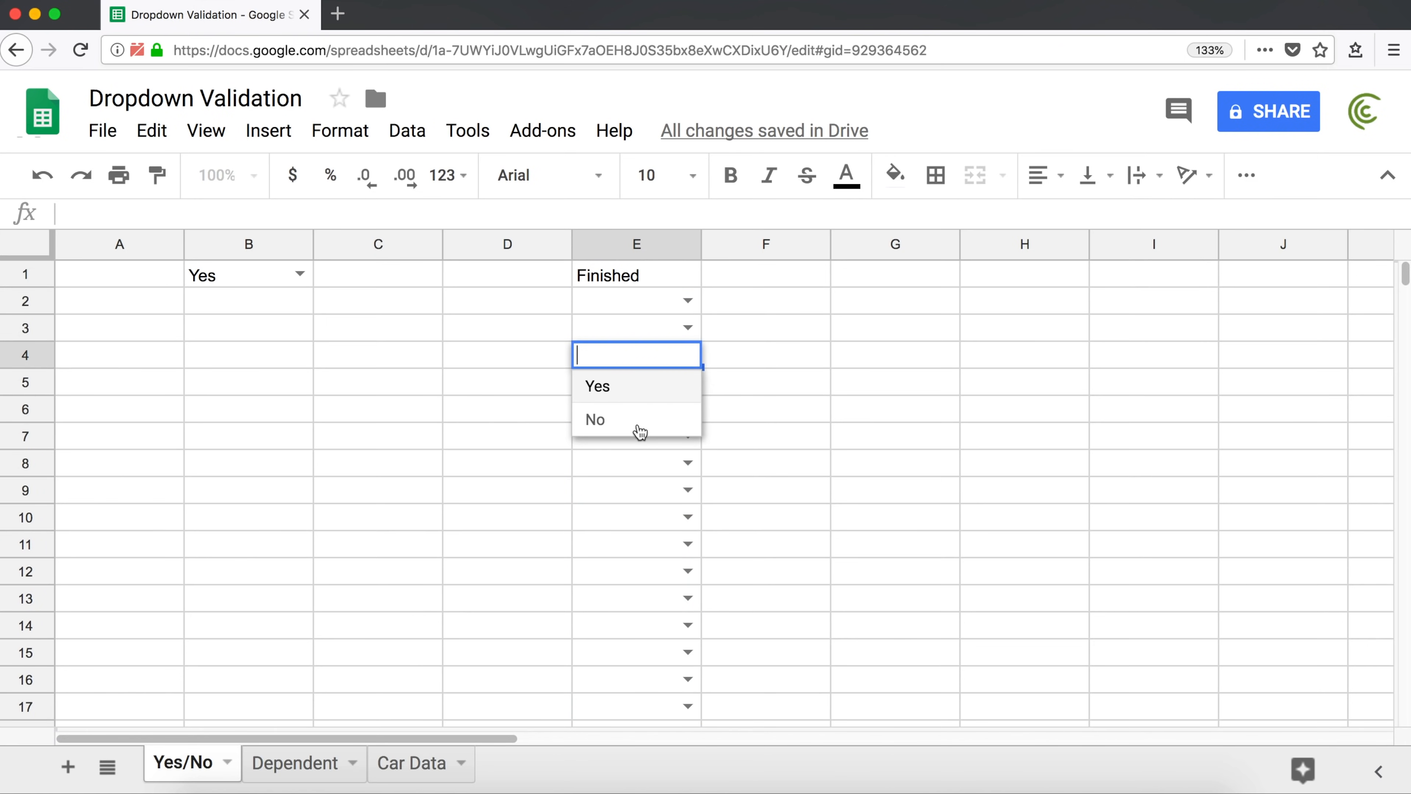
pyautogui.click(722, 417)
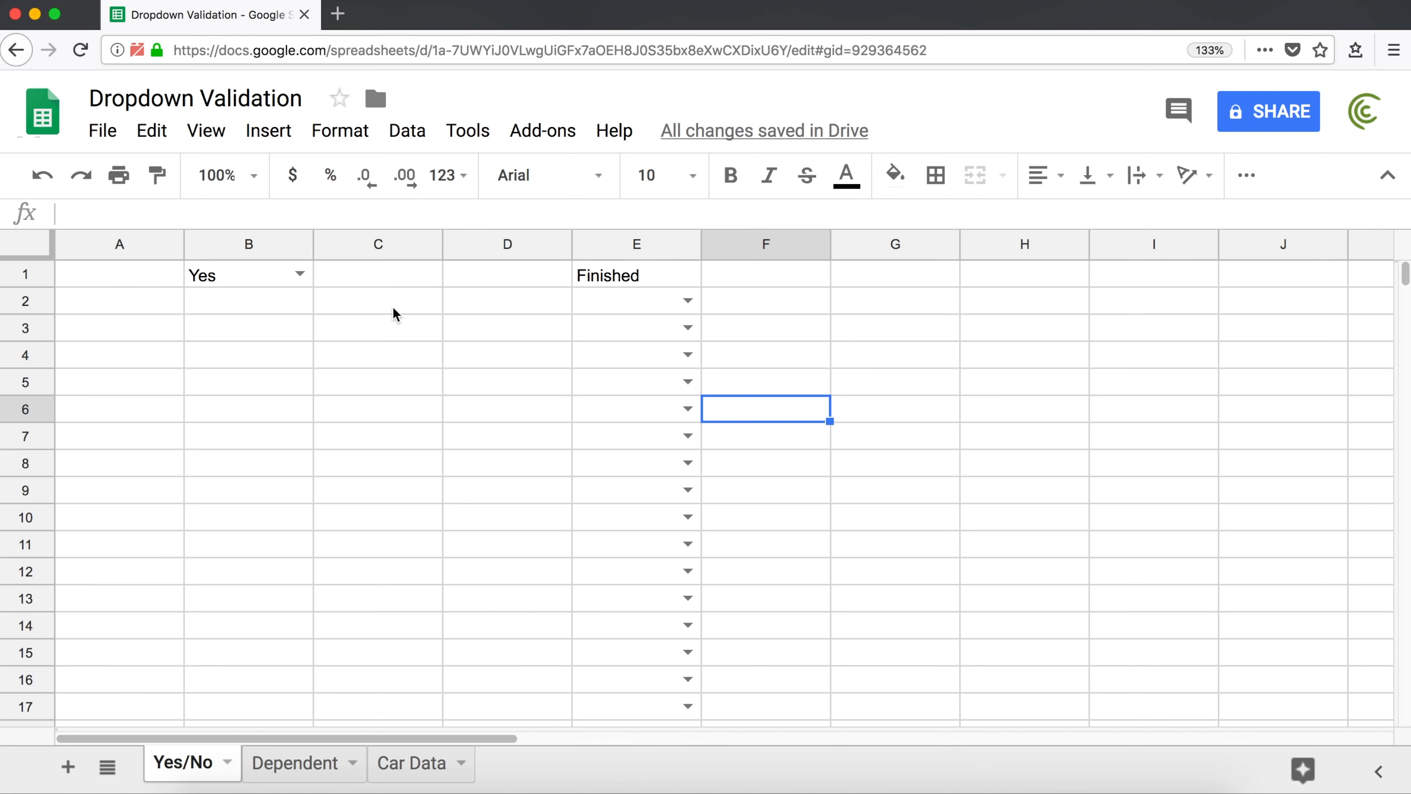
pyautogui.click(688, 300)
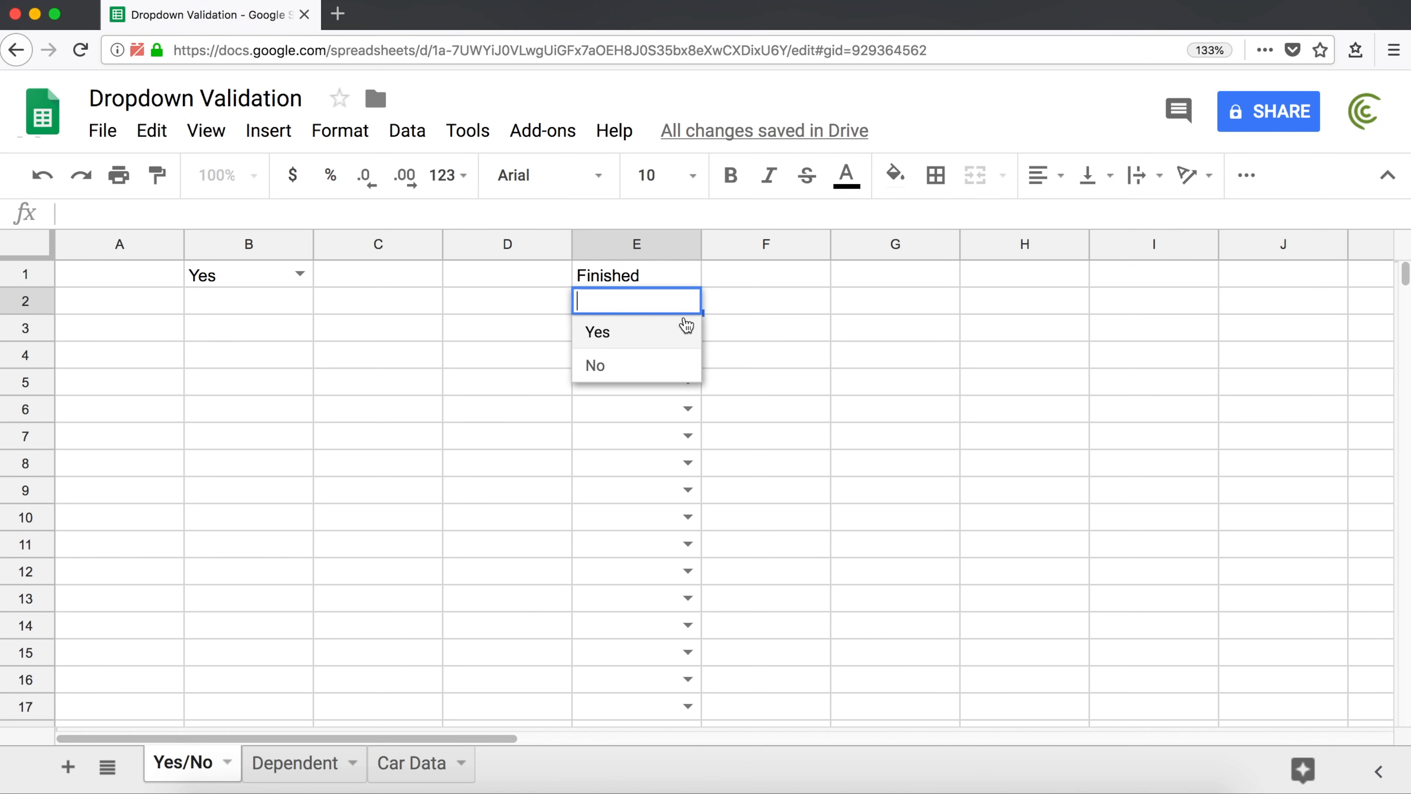
pyautogui.click(766, 313)
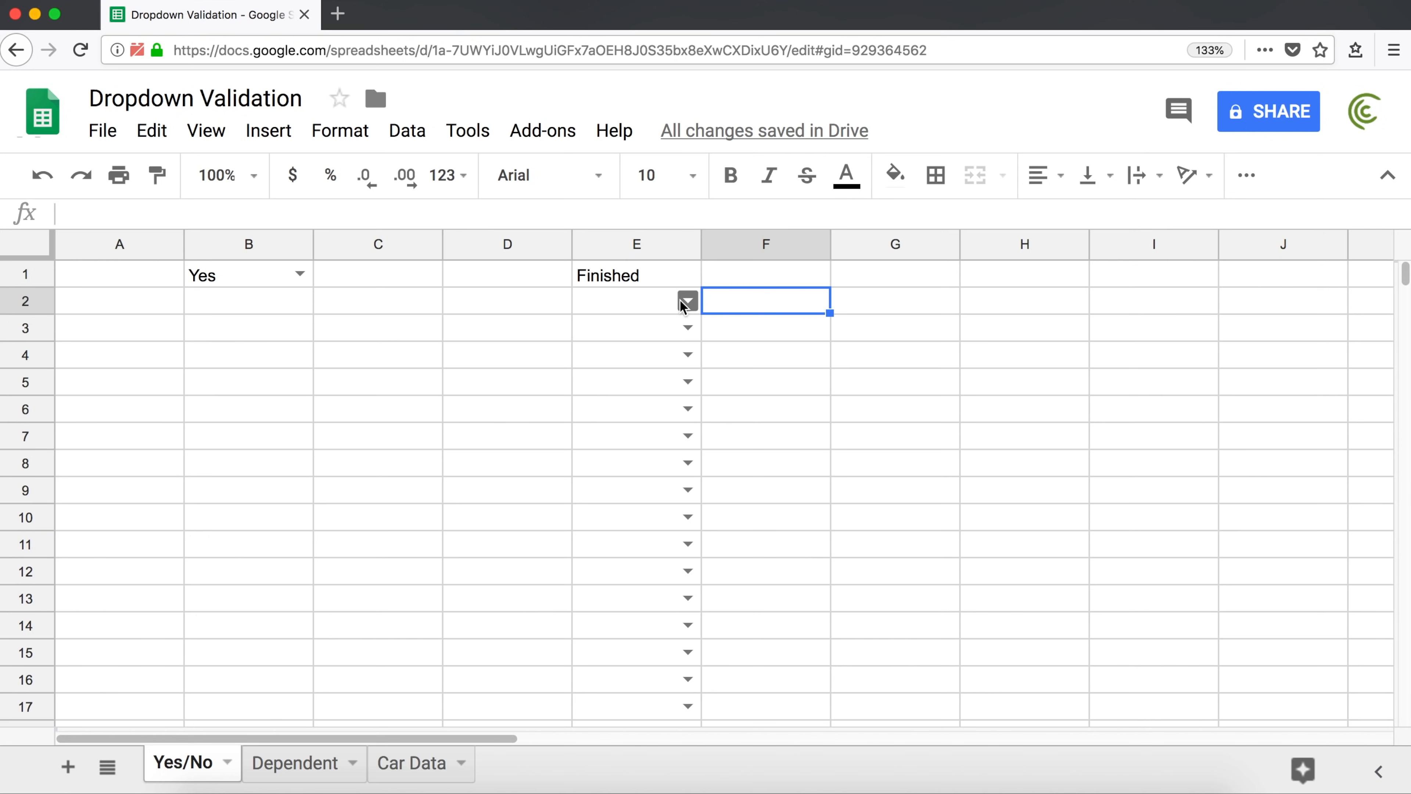
pyautogui.click(688, 300)
pyautogui.click(768, 308)
# Add data validation to F2:F17 with the Checkbox criterion, keeping the default cell values and warning option
pyautogui.moveTo(758, 306); pyautogui.dragTo(738, 698)
pyautogui.click(411, 133)
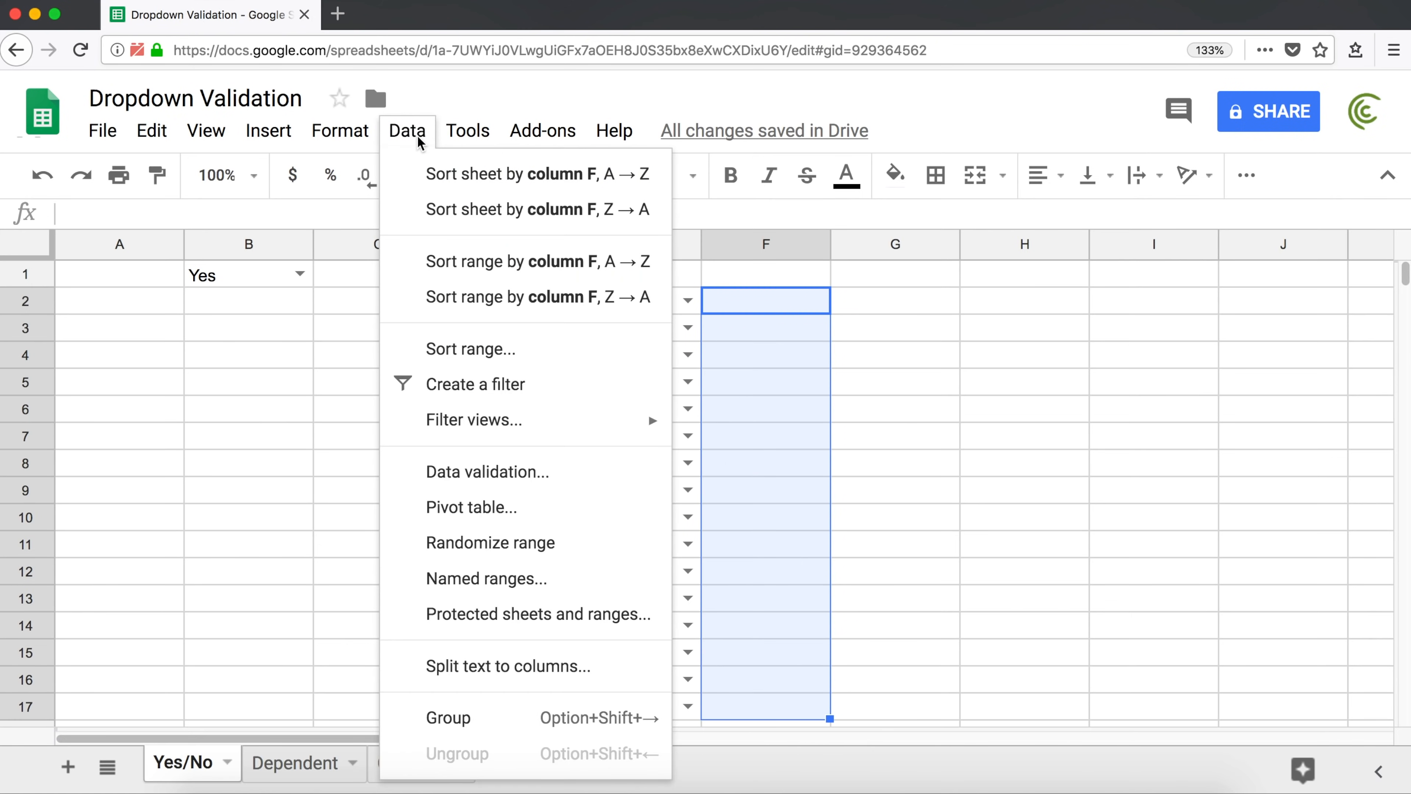
pyautogui.click(494, 472)
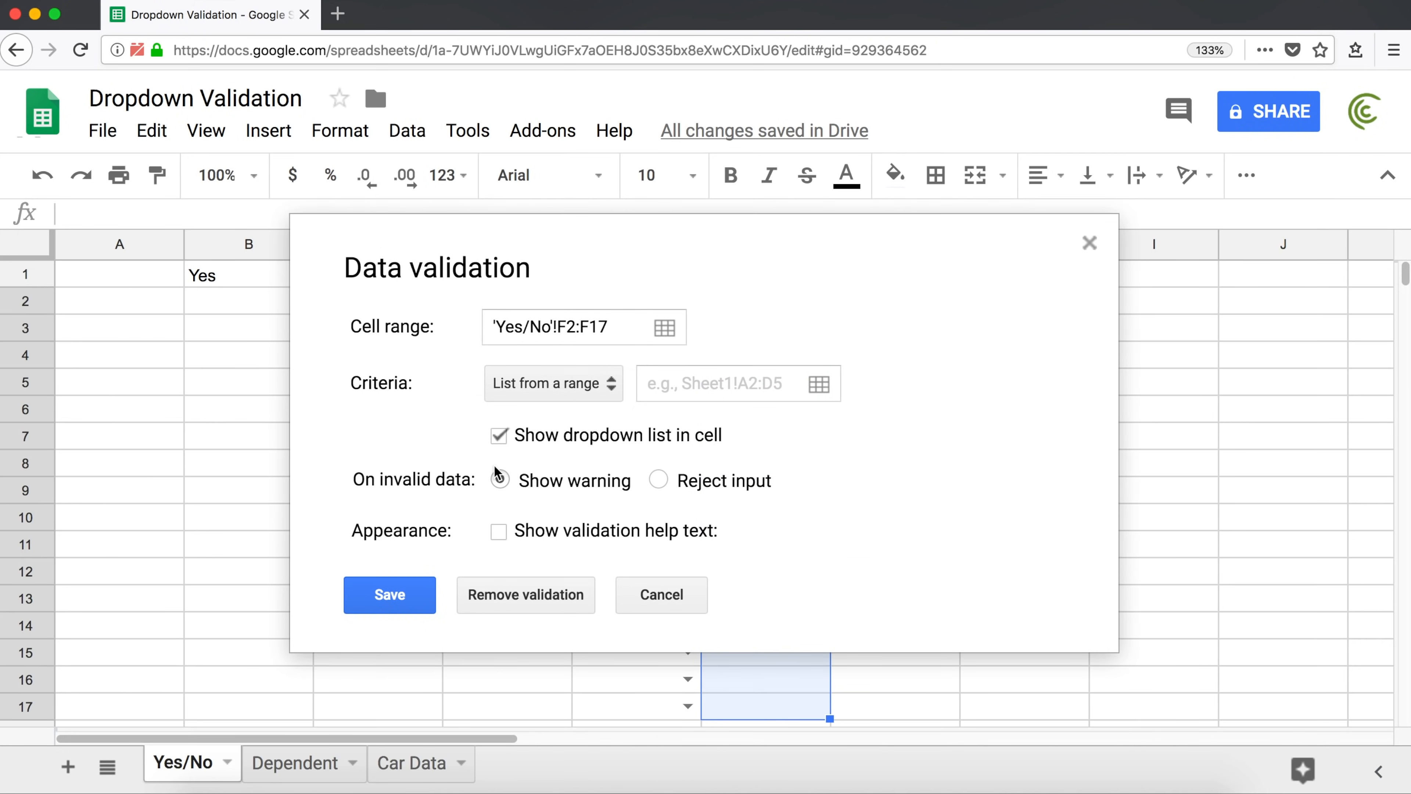
pyautogui.click(581, 383)
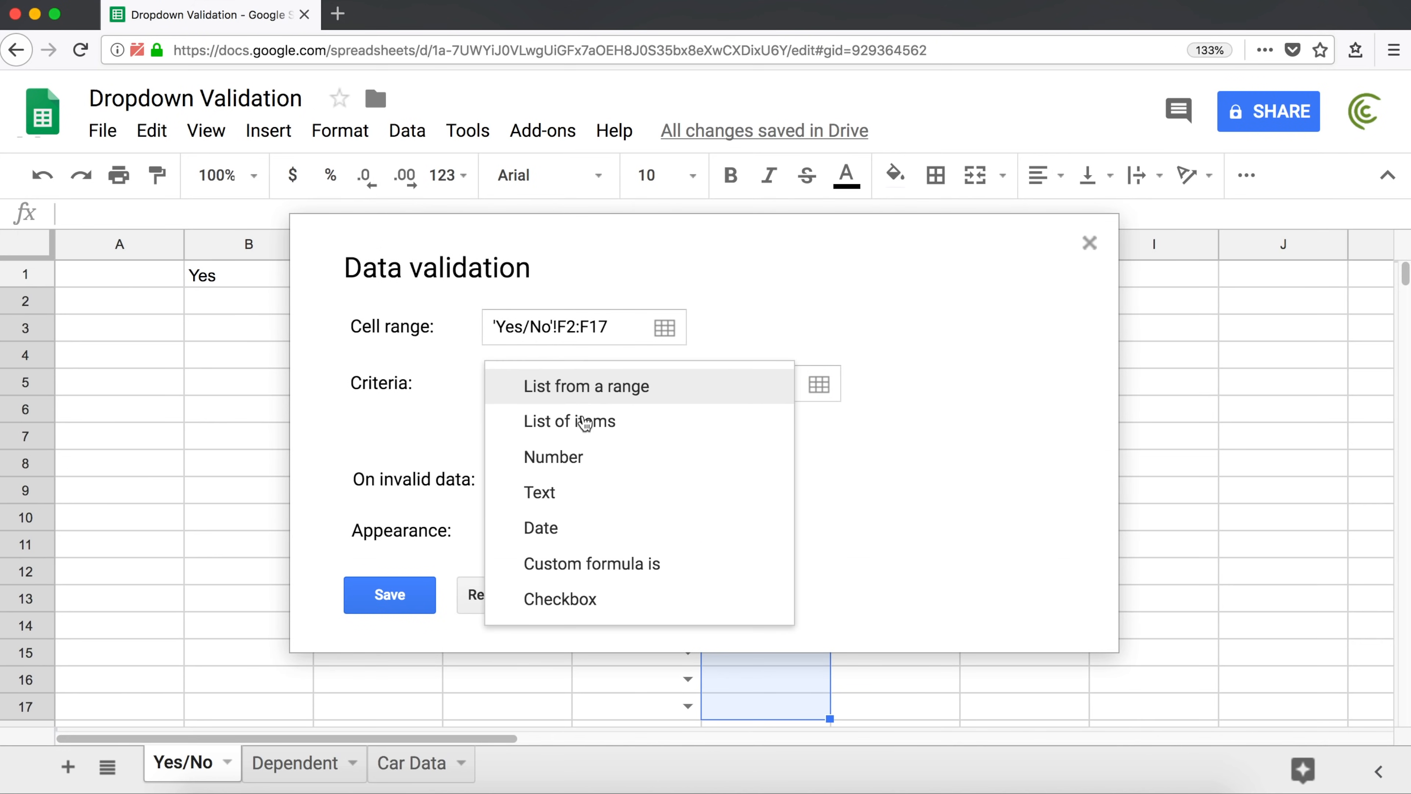
pyautogui.click(578, 598)
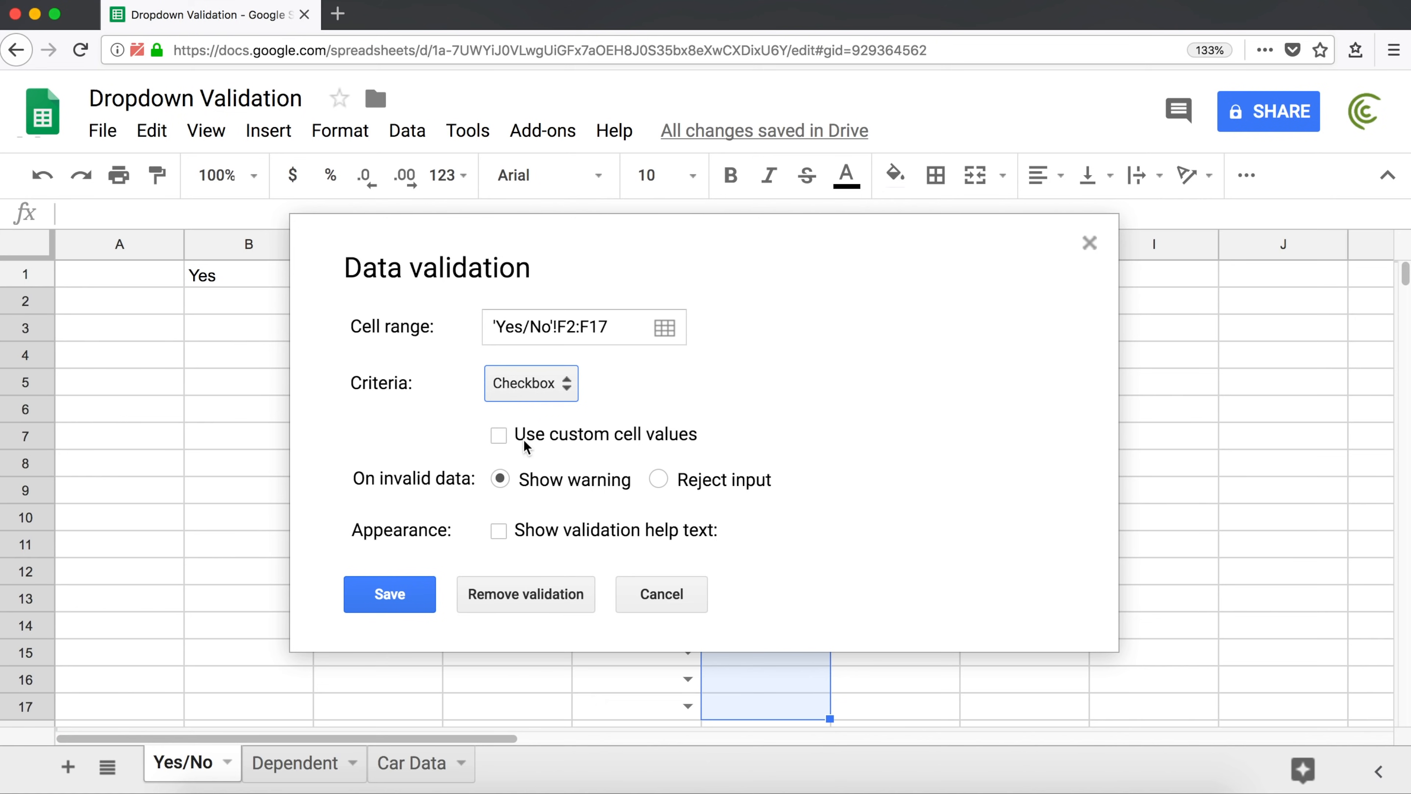
pyautogui.click(387, 590)
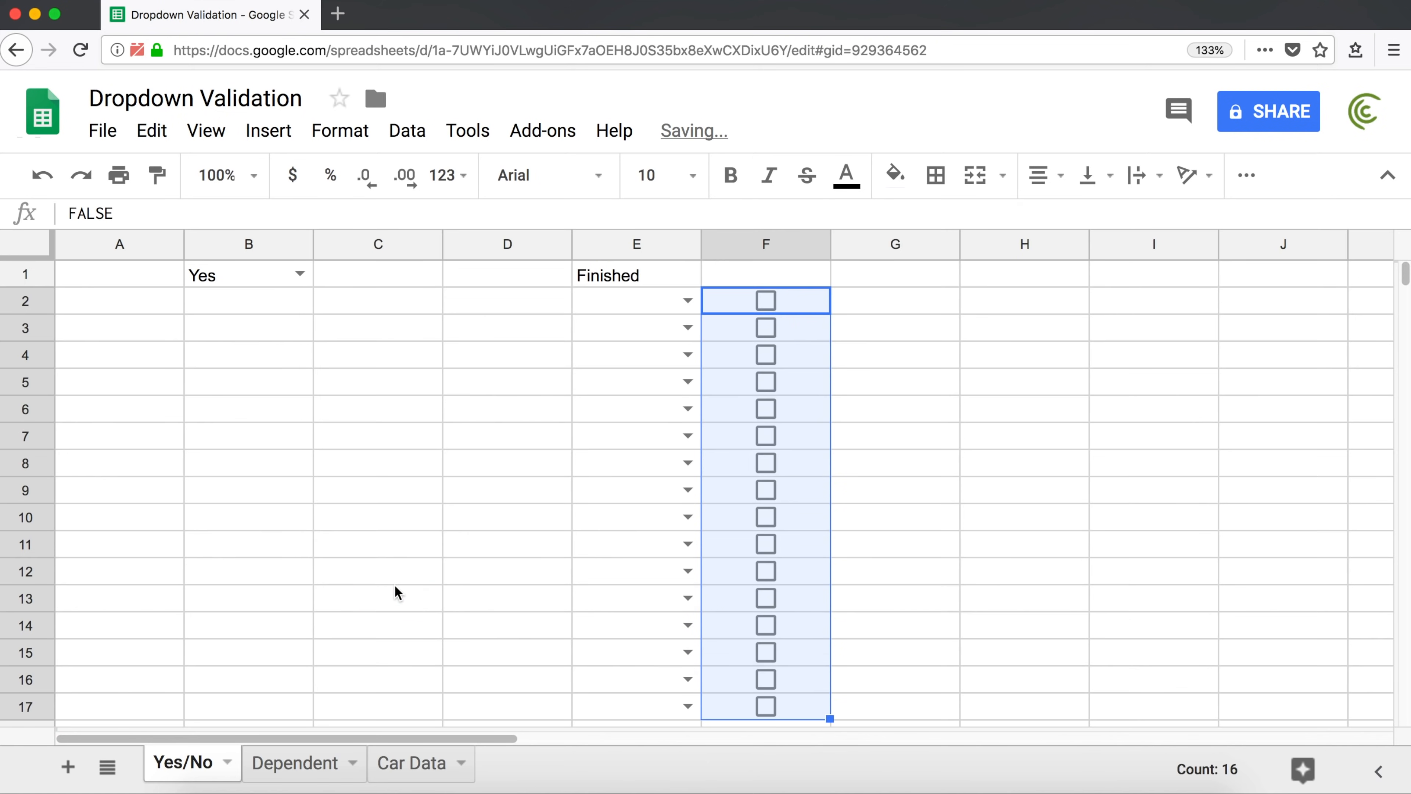
# Test the checkbox in F2 by ticking and unticking it twice, leaving it unticked
pyautogui.click(810, 361)
pyautogui.click(764, 299)
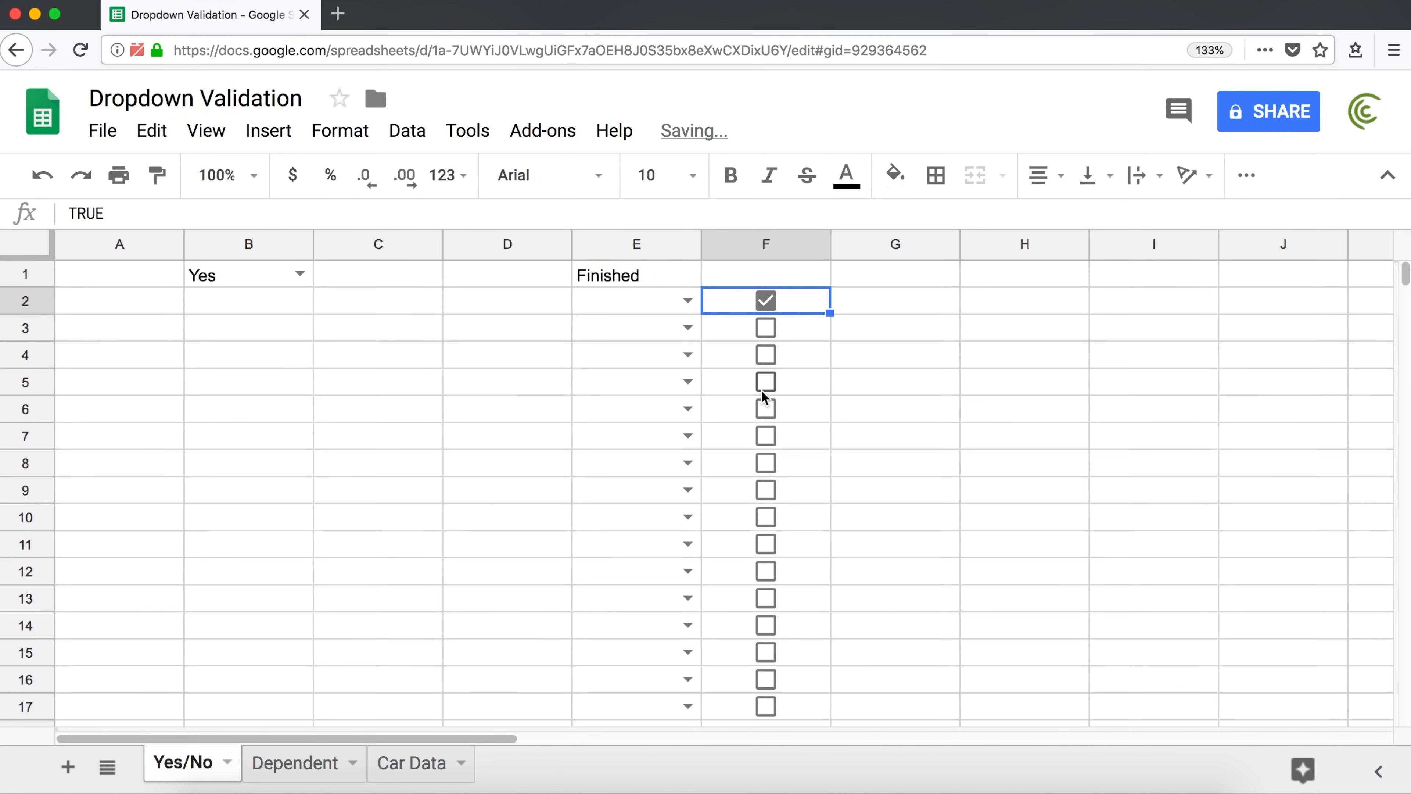
pyautogui.click(768, 301)
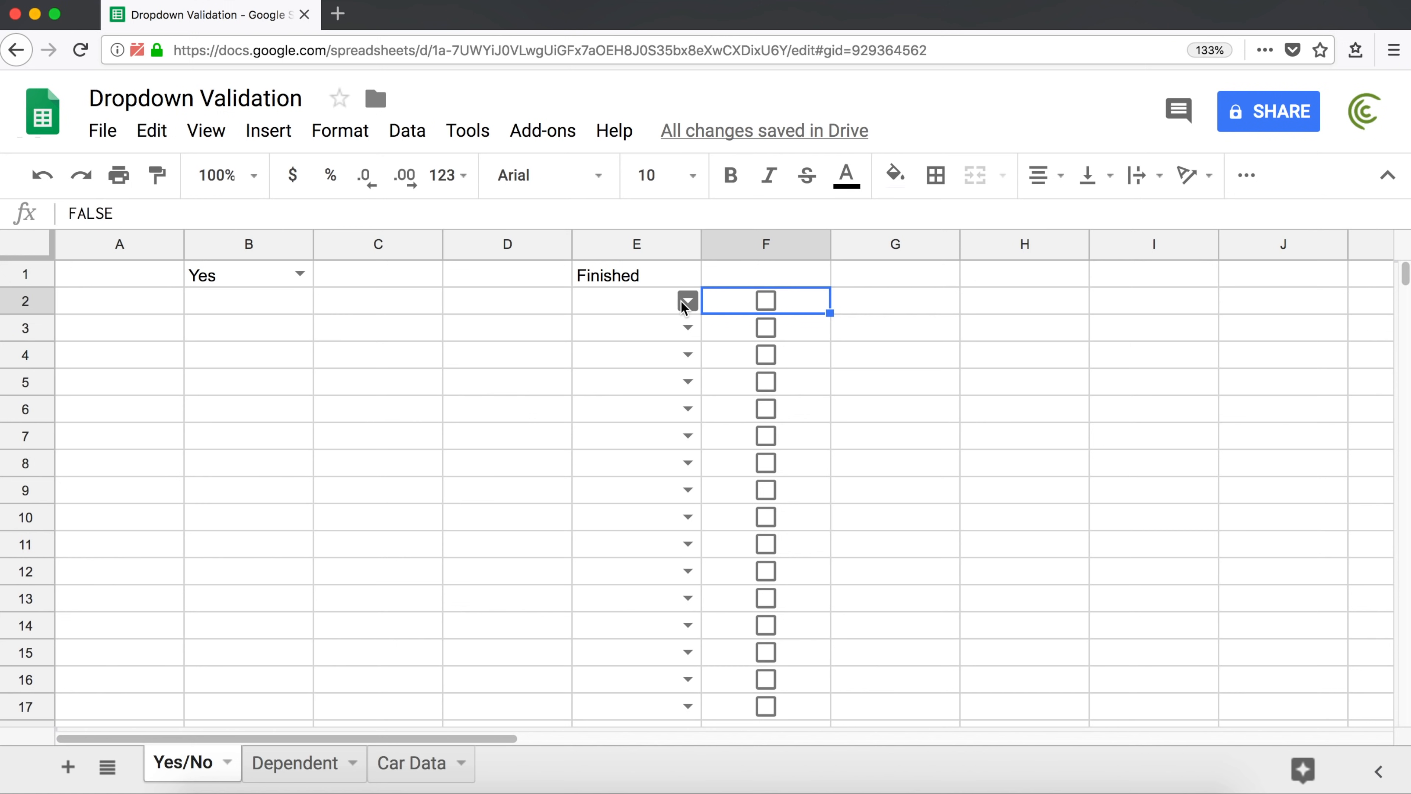
pyautogui.click(764, 306)
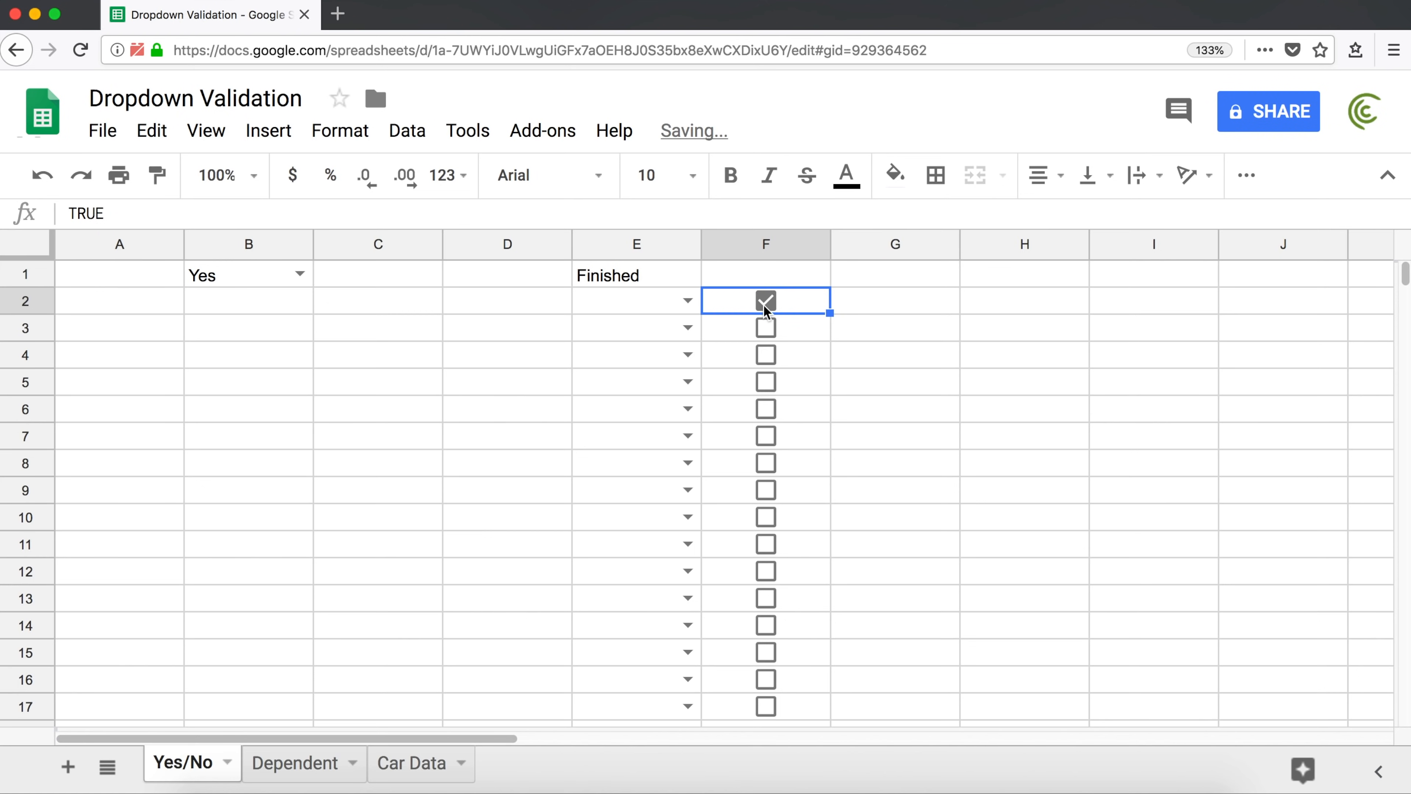
pyautogui.click(764, 300)
# Edit the checkbox validation on F2:F17 to use custom cell values, Yes for checked and No for unchecked
pyautogui.moveTo(789, 302); pyautogui.dragTo(761, 723)
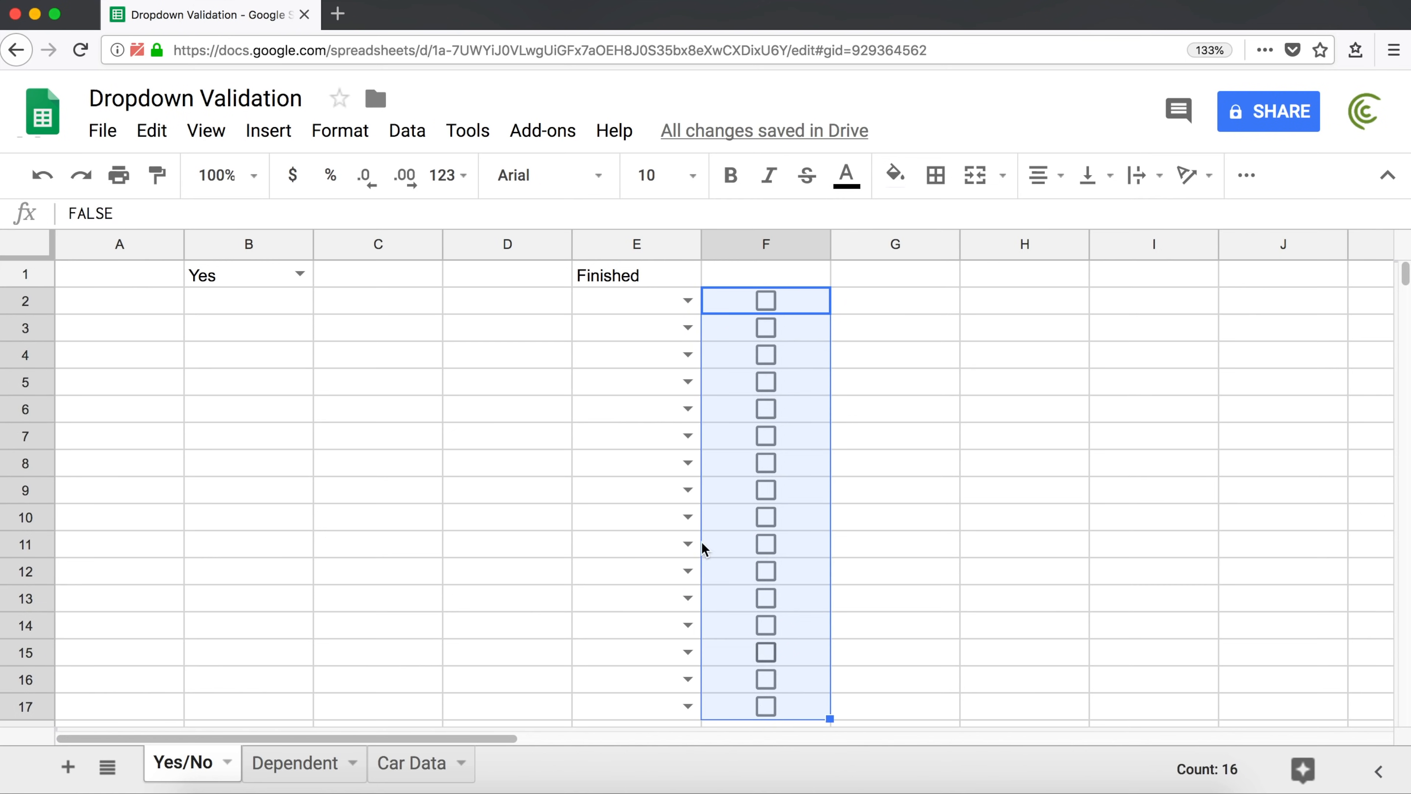
pyautogui.click(414, 131)
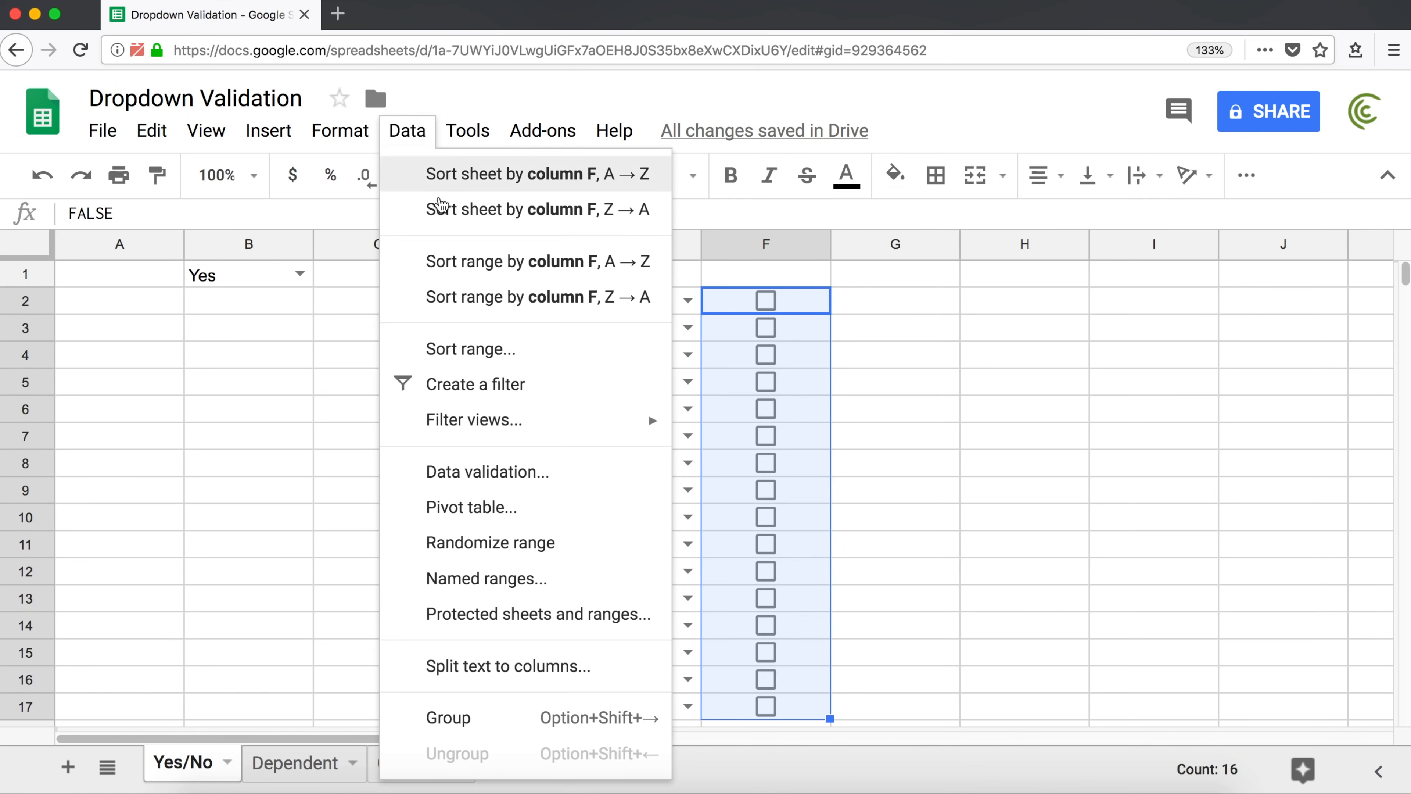
pyautogui.click(487, 471)
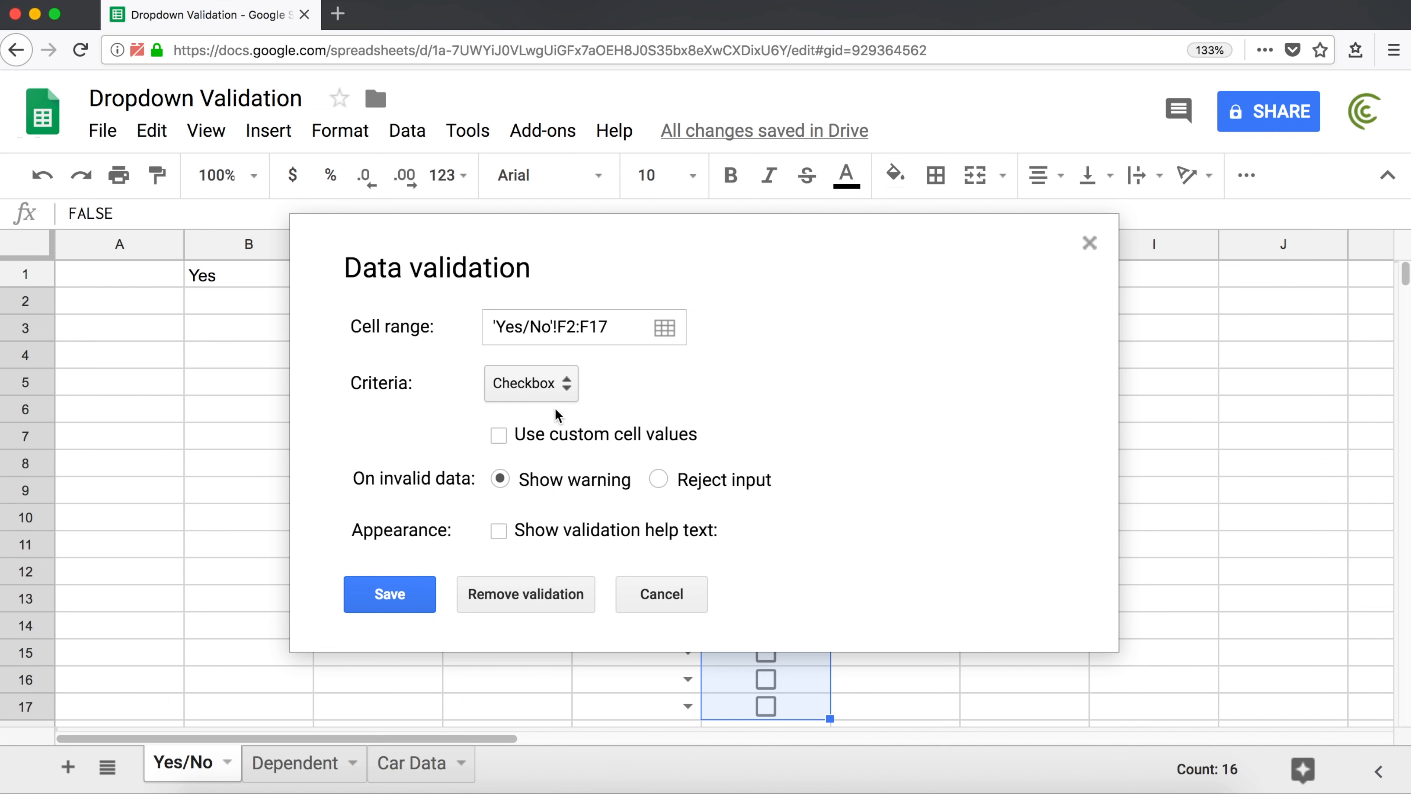
pyautogui.click(539, 435)
pyautogui.click(631, 476)
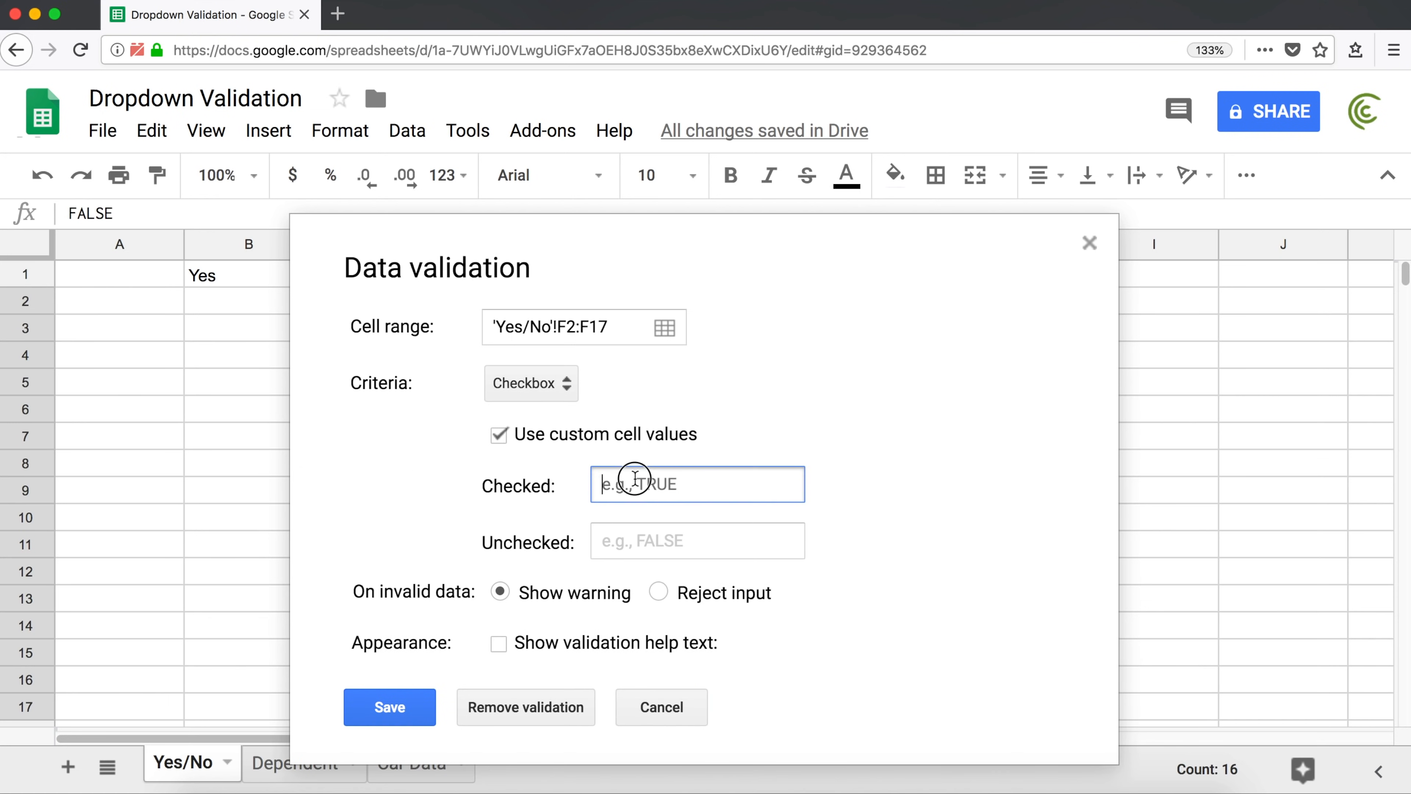
pyautogui.write('Yes')
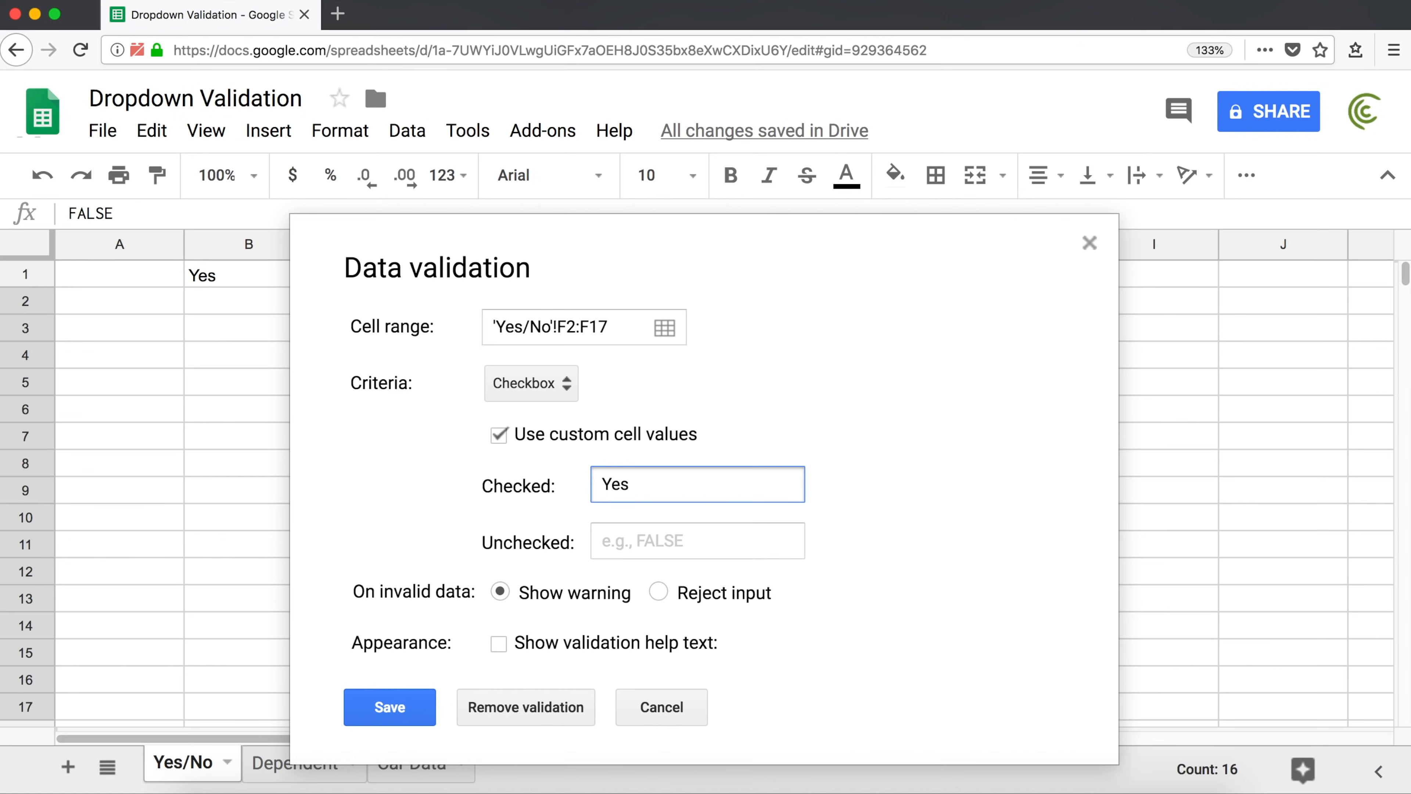
pyautogui.click(684, 535)
pyautogui.write('No')
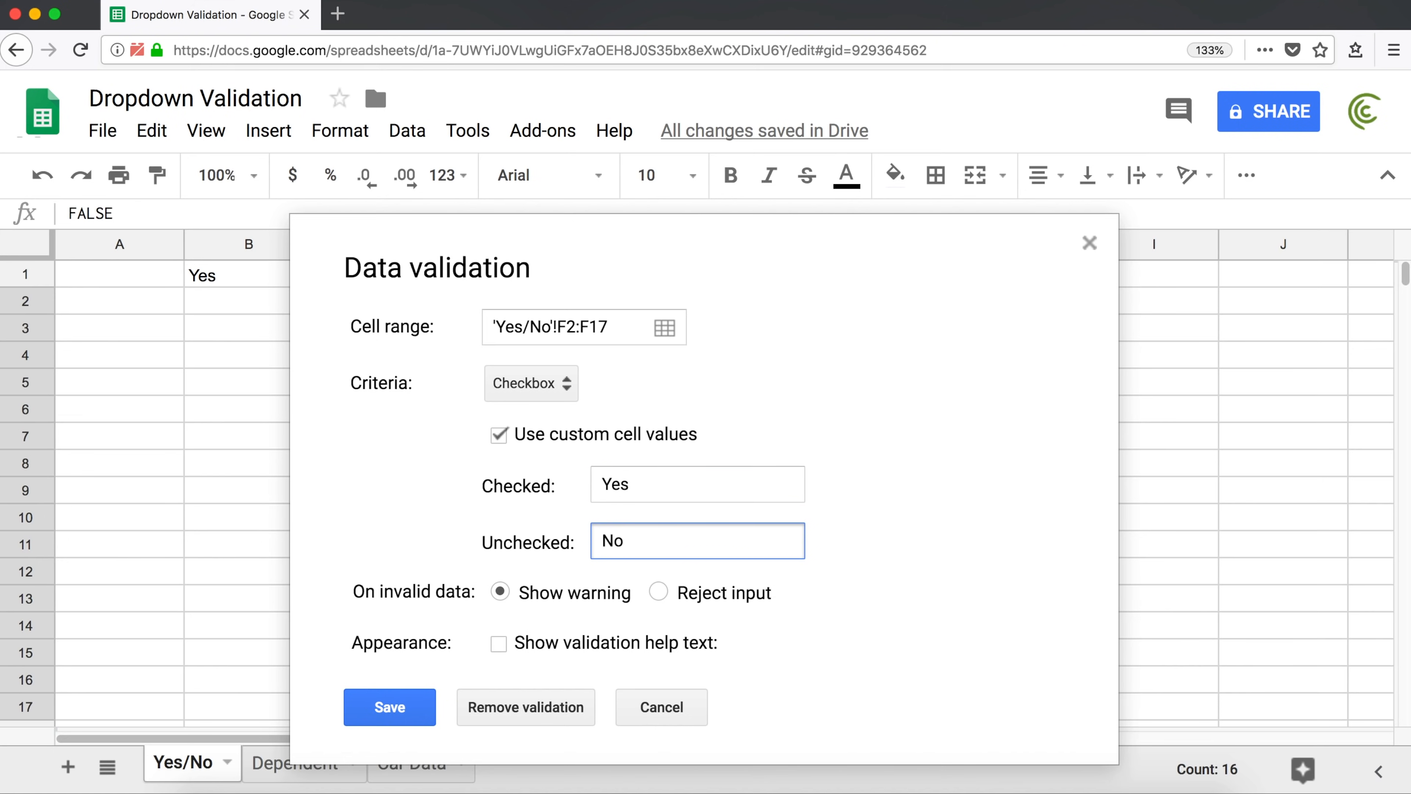
pyautogui.click(410, 710)
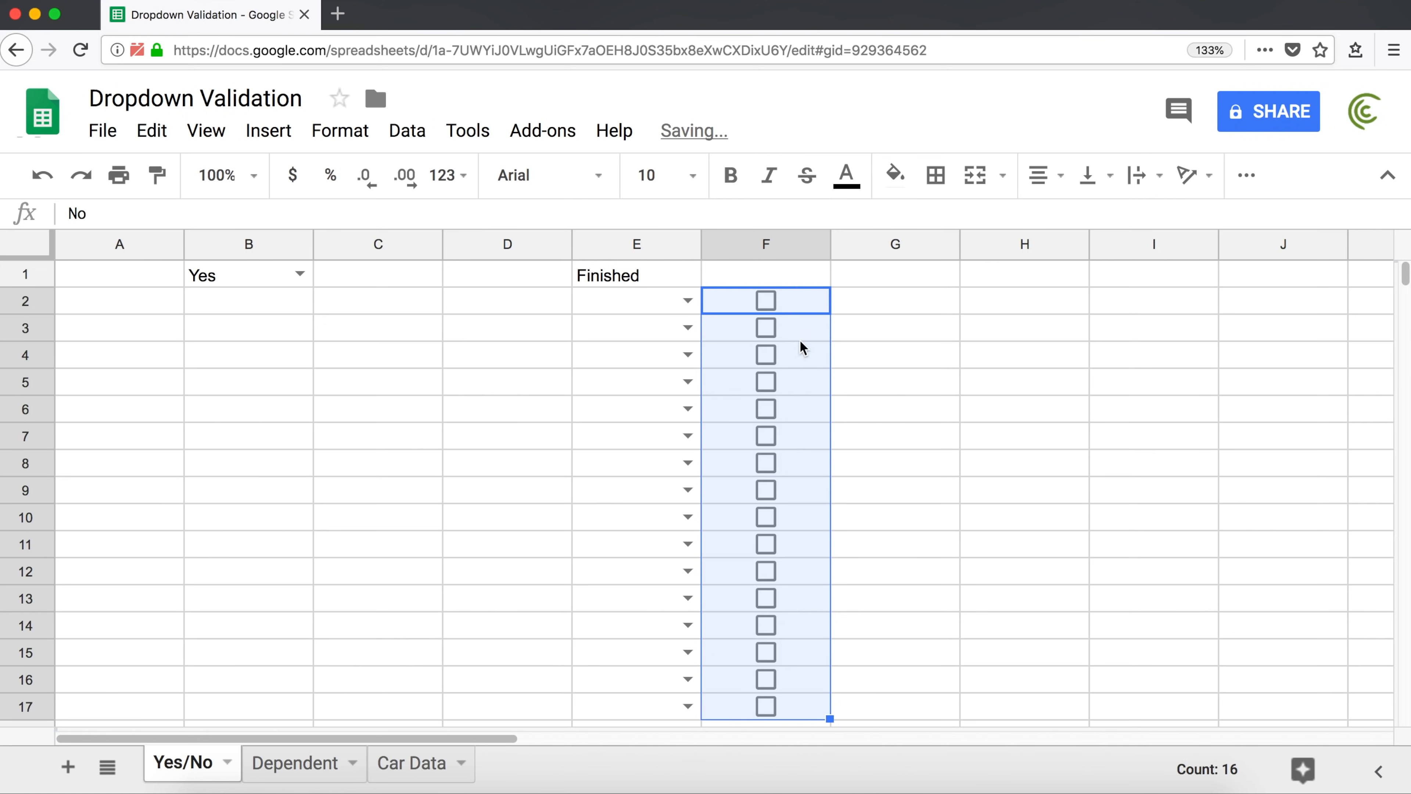
# Test the custom-value checkboxes by ticking and unticking F2 and ticking F5
pyautogui.click(795, 335)
pyautogui.click(782, 306)
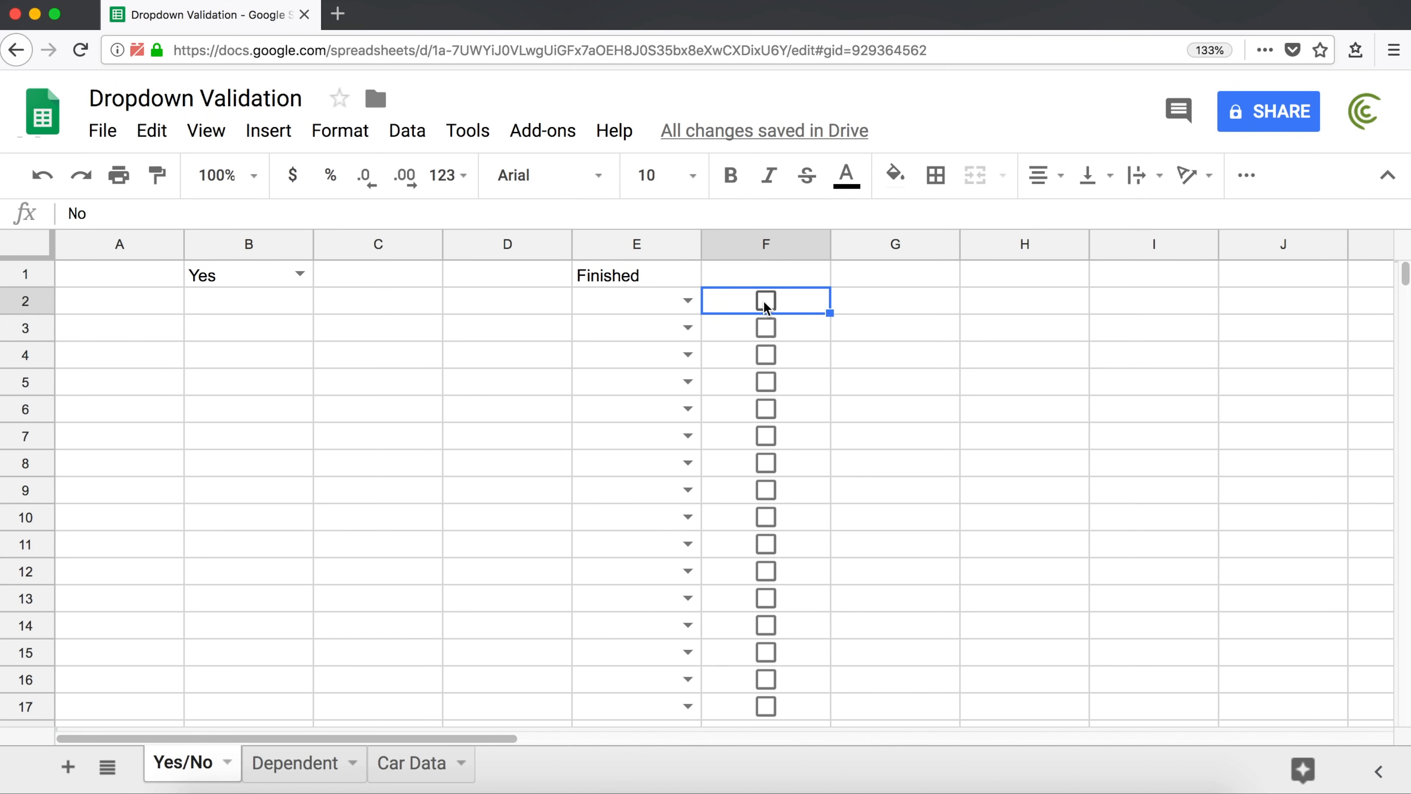
pyautogui.click(765, 303)
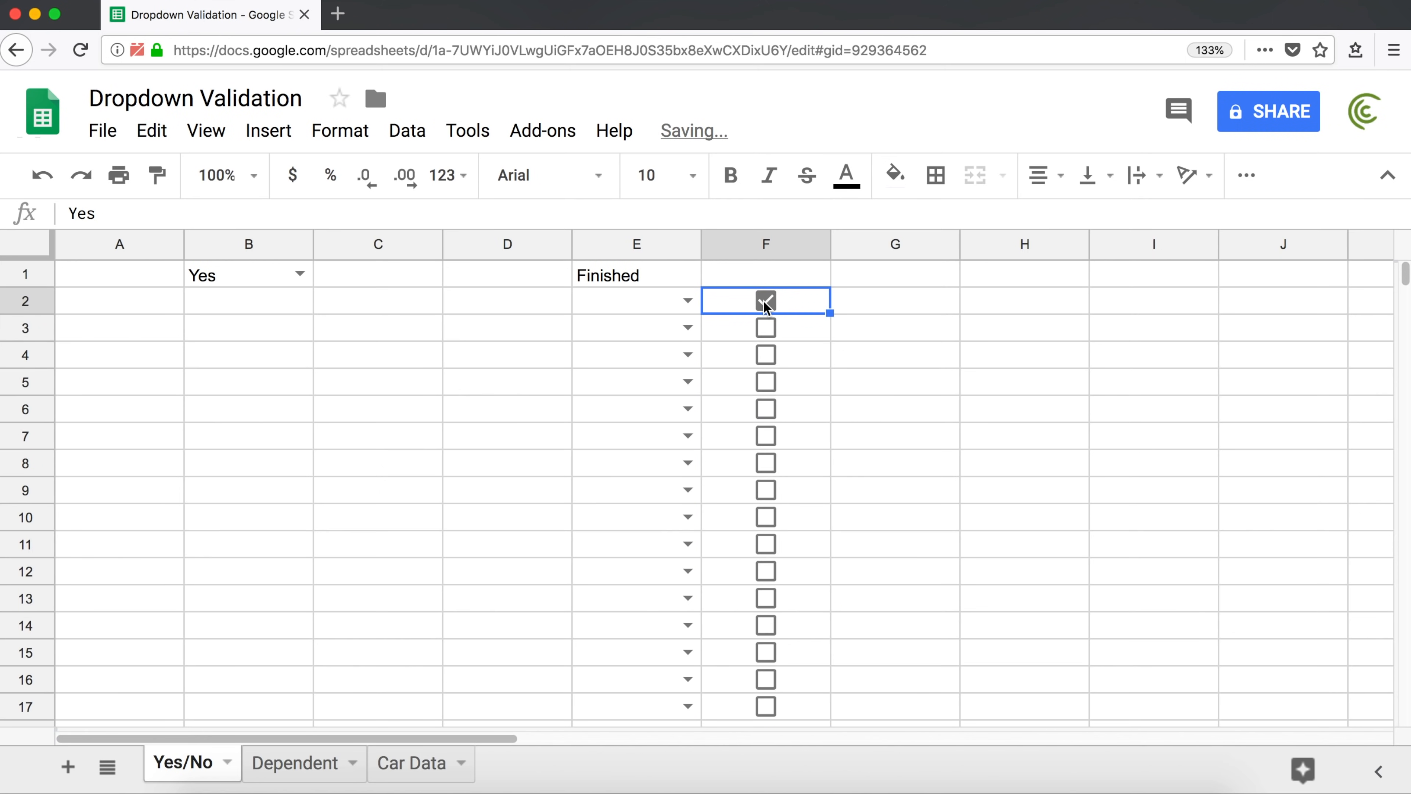
pyautogui.click(783, 327)
pyautogui.click(795, 384)
pyautogui.click(769, 389)
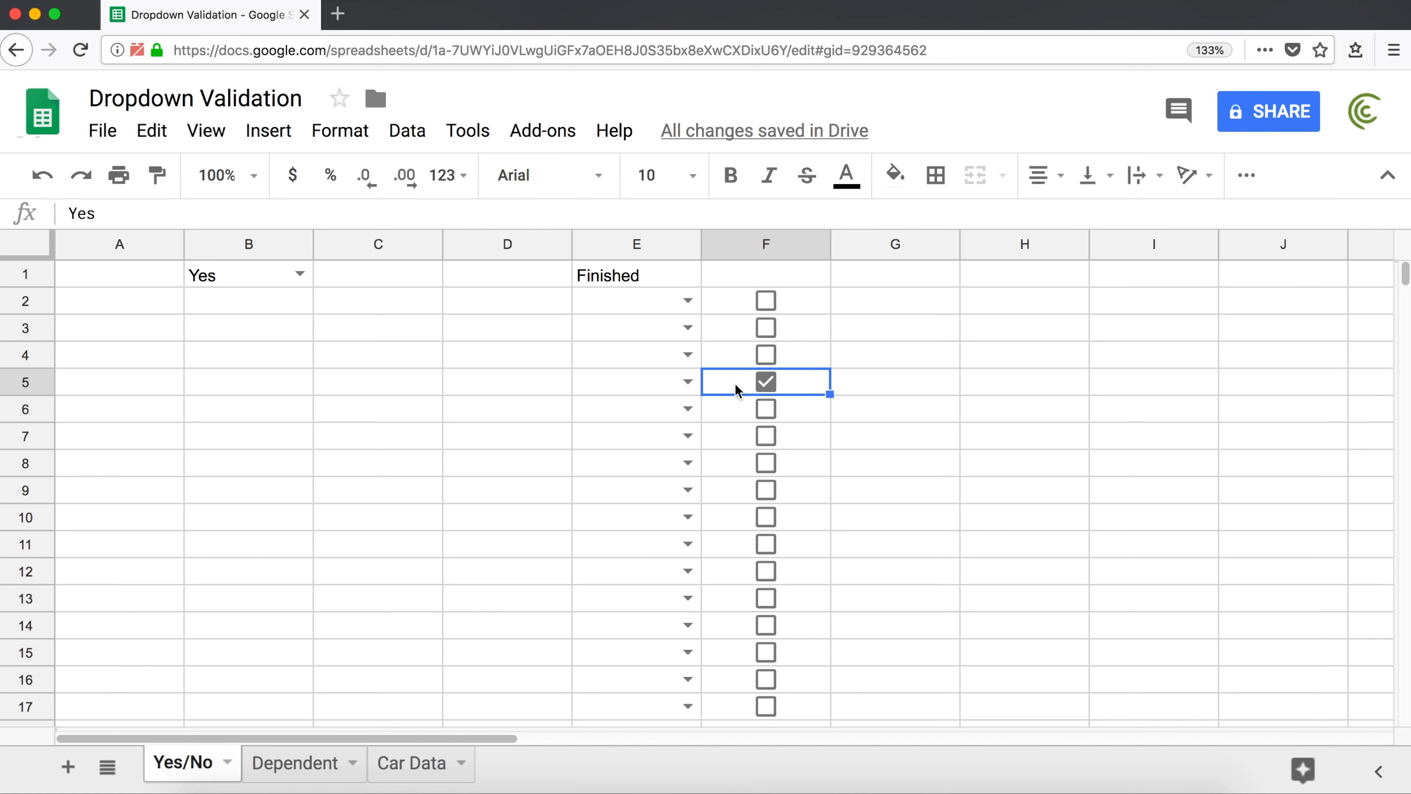
# Inspect the underlying cell values of the ticked checkbox in F5 and the unticked one in F6
pyautogui.moveTo(115, 213); pyautogui.dragTo(75, 219)
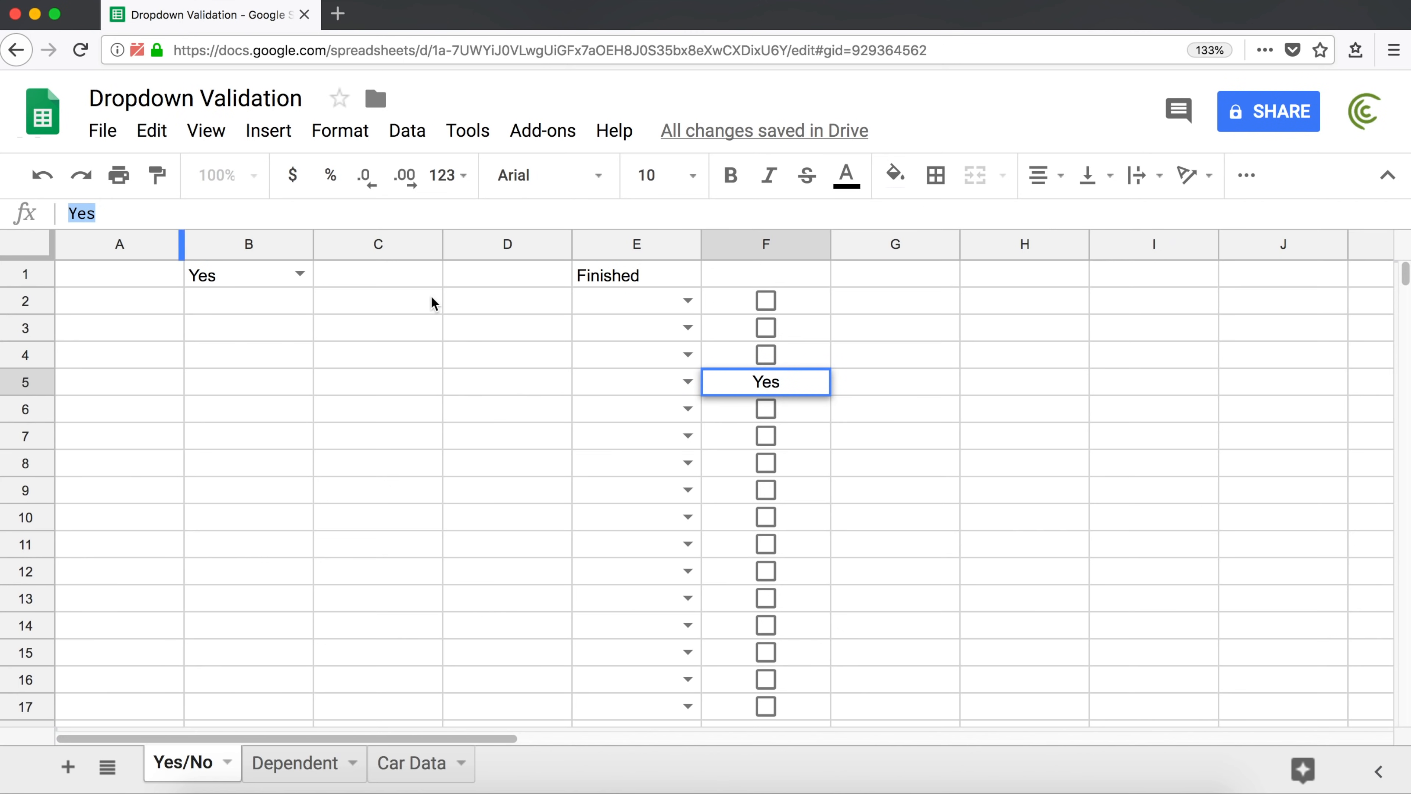
pyautogui.click(812, 414)
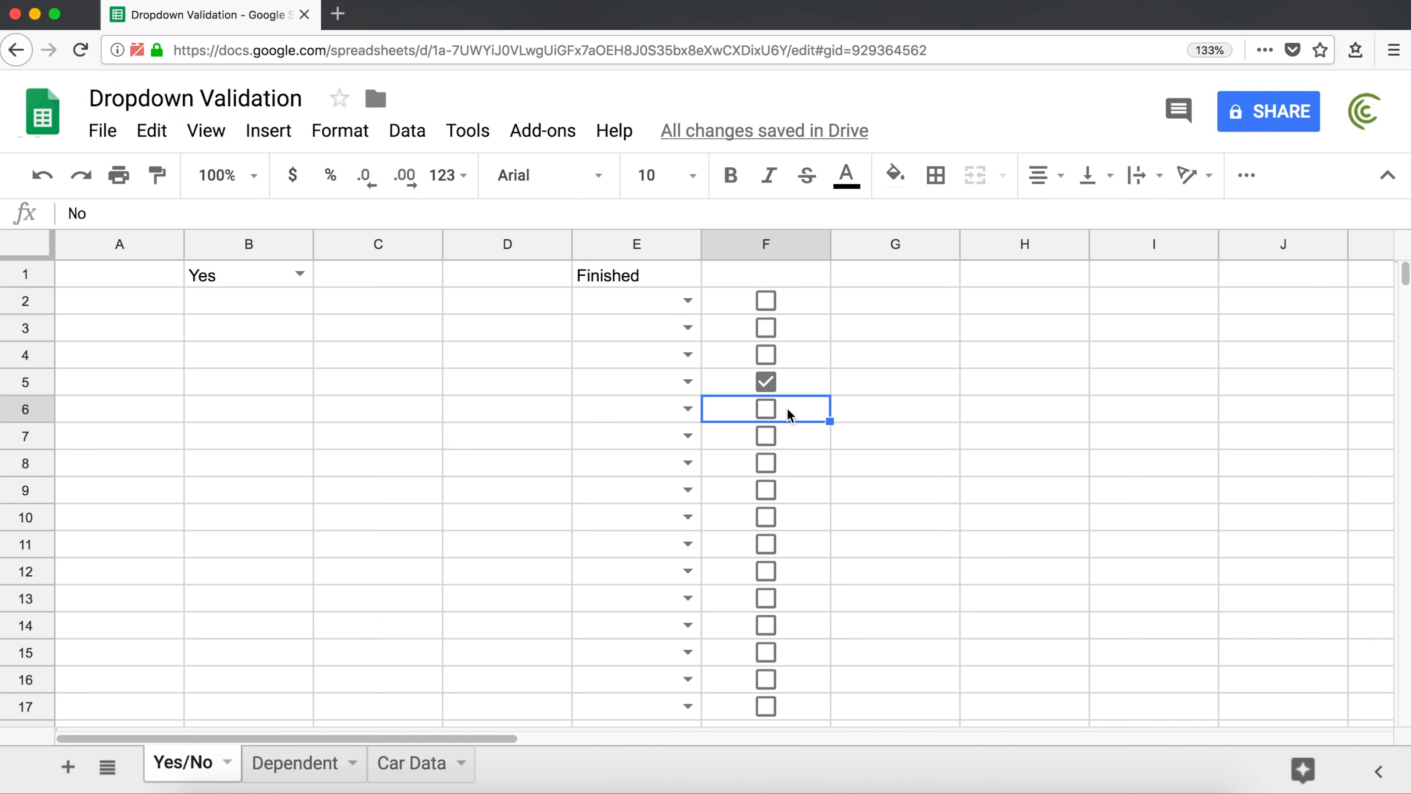
pyautogui.moveTo(100, 212); pyautogui.dragTo(42, 214)
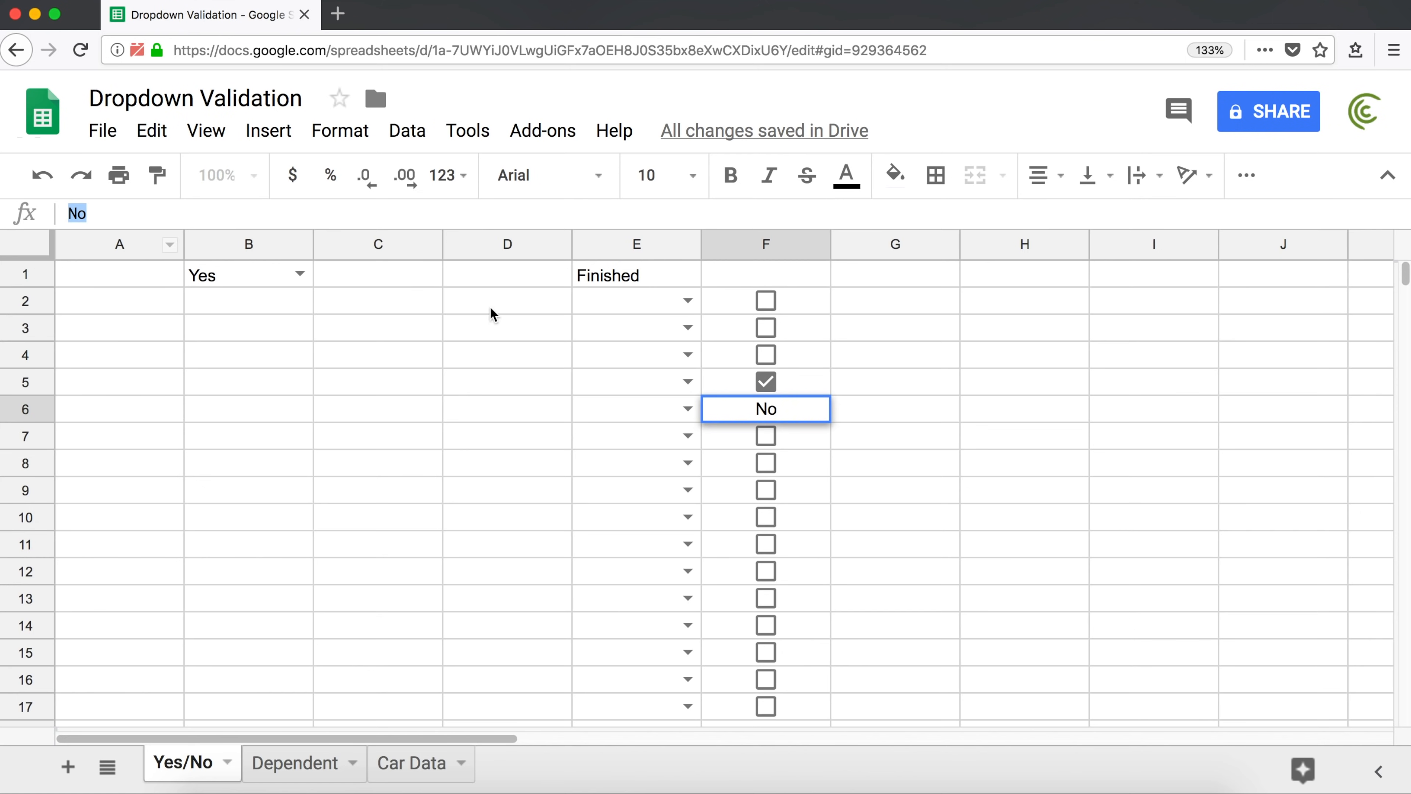
pyautogui.click(873, 404)
pyautogui.click(781, 405)
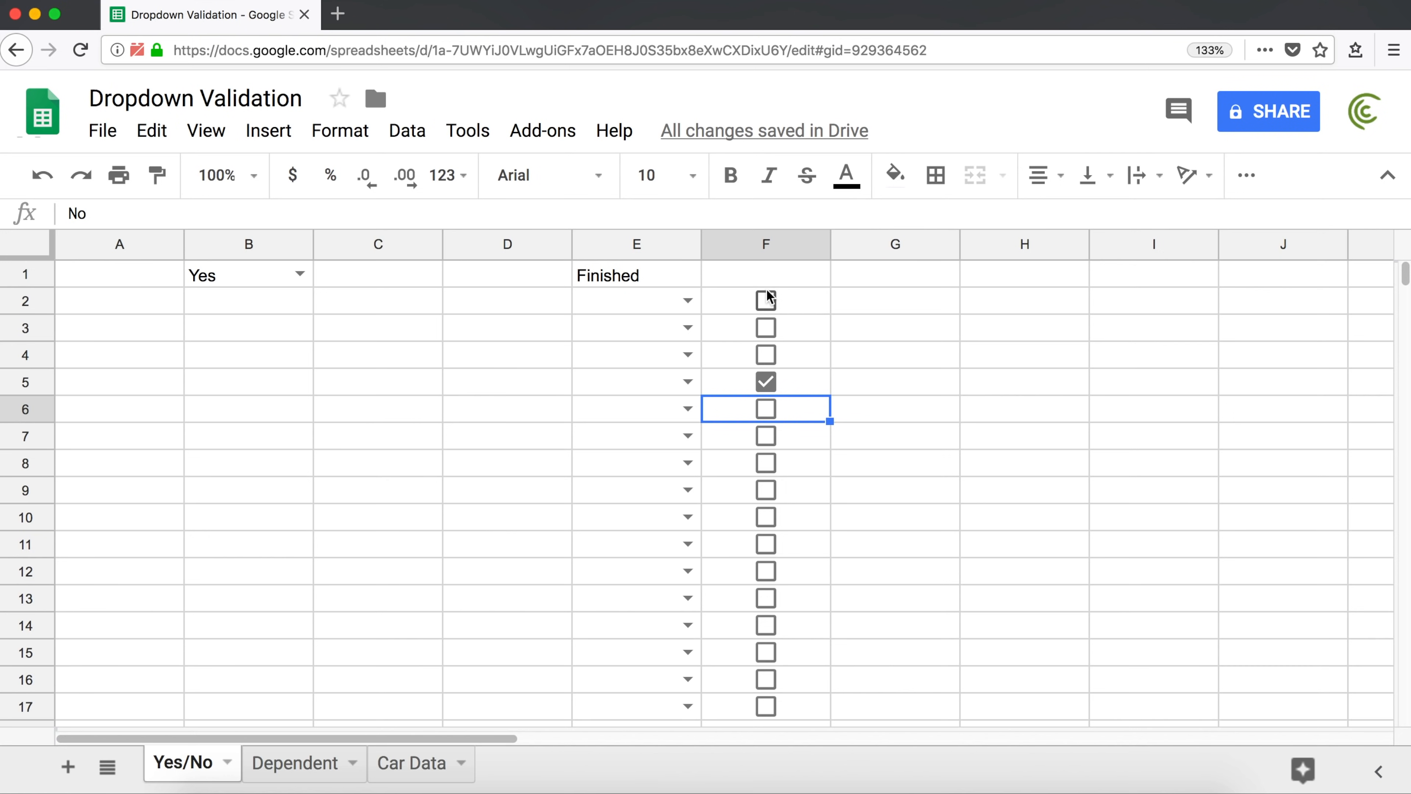
pyautogui.click(776, 277)
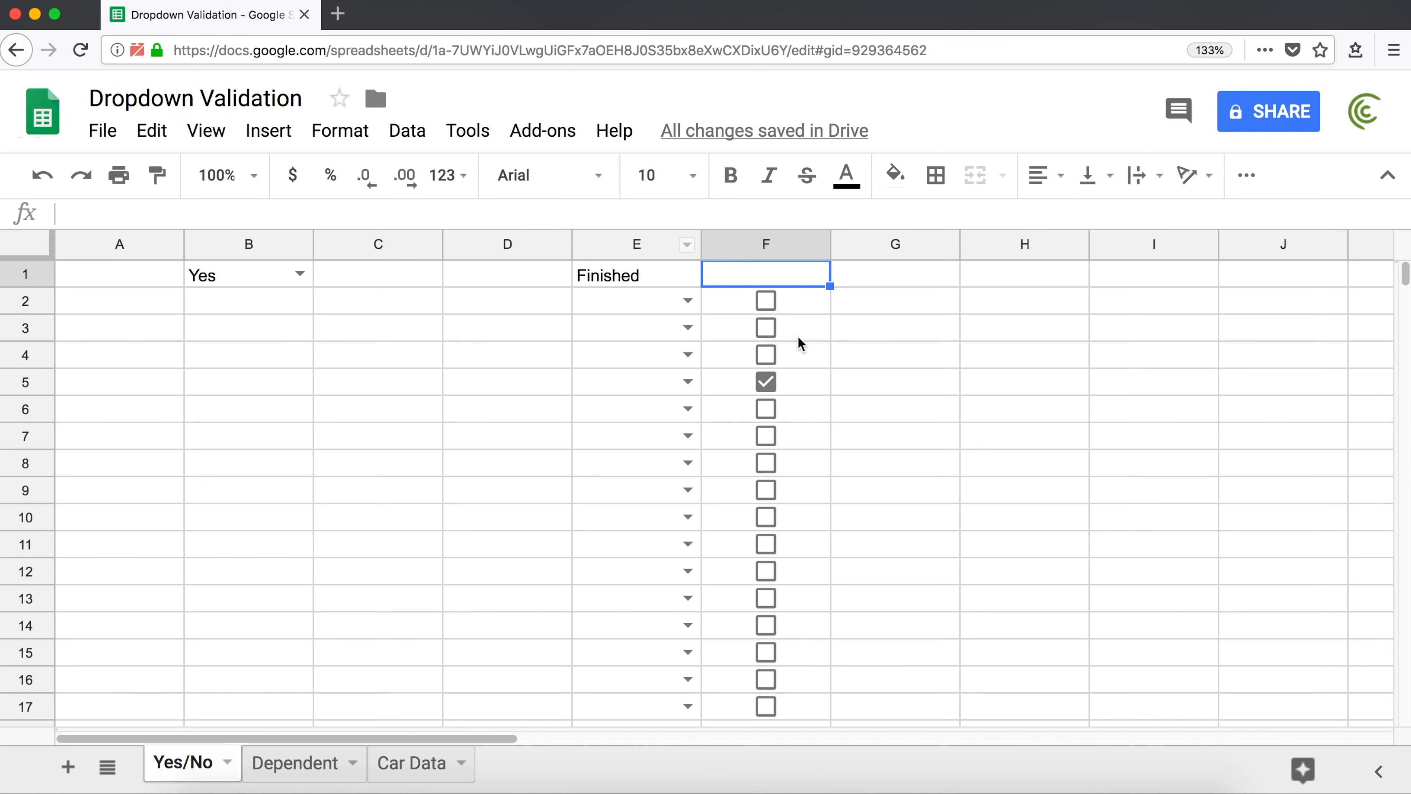
# Remove the checkbox validation from F2:F17 and clear the leftover cell contents
pyautogui.moveTo(802, 307); pyautogui.dragTo(759, 708)
pyautogui.click(408, 132)
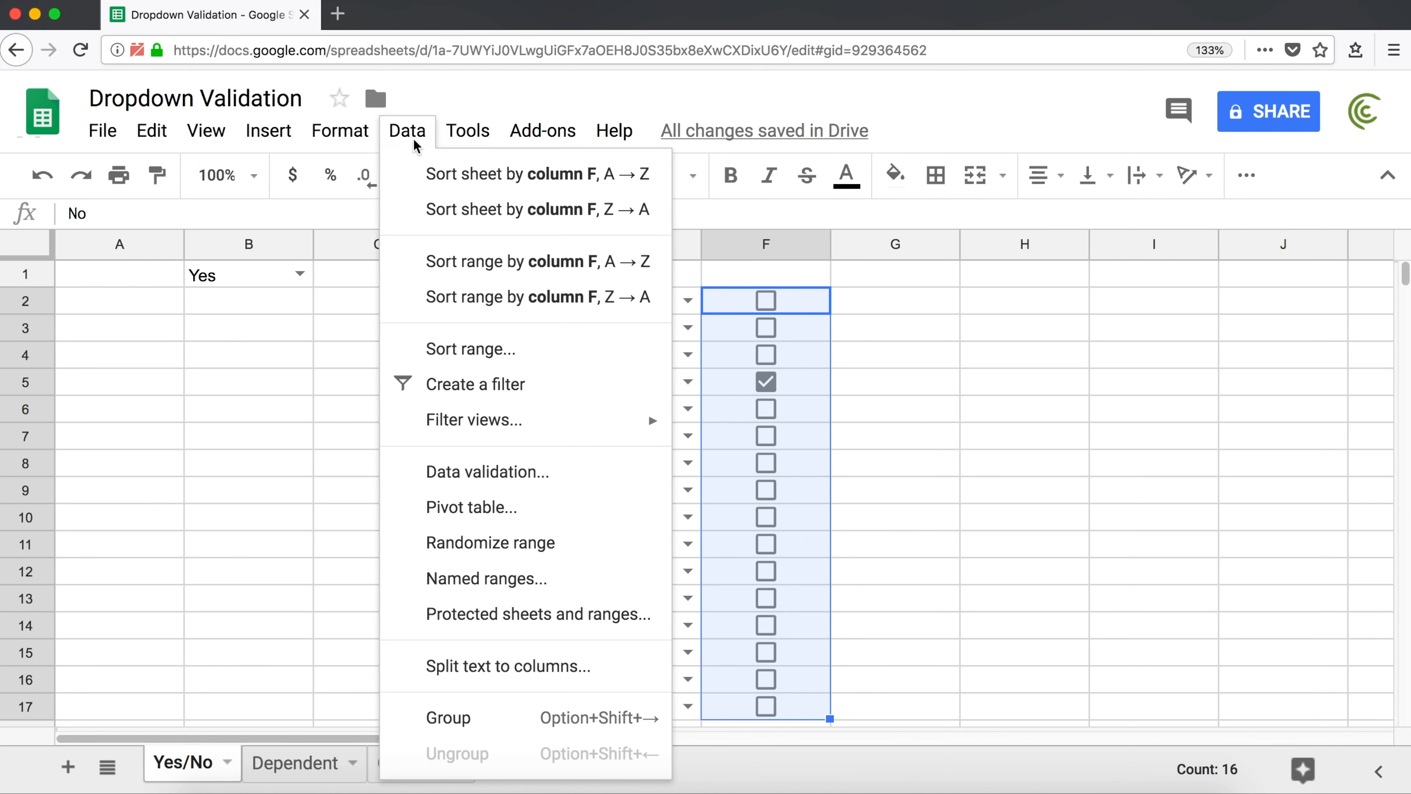
pyautogui.click(493, 473)
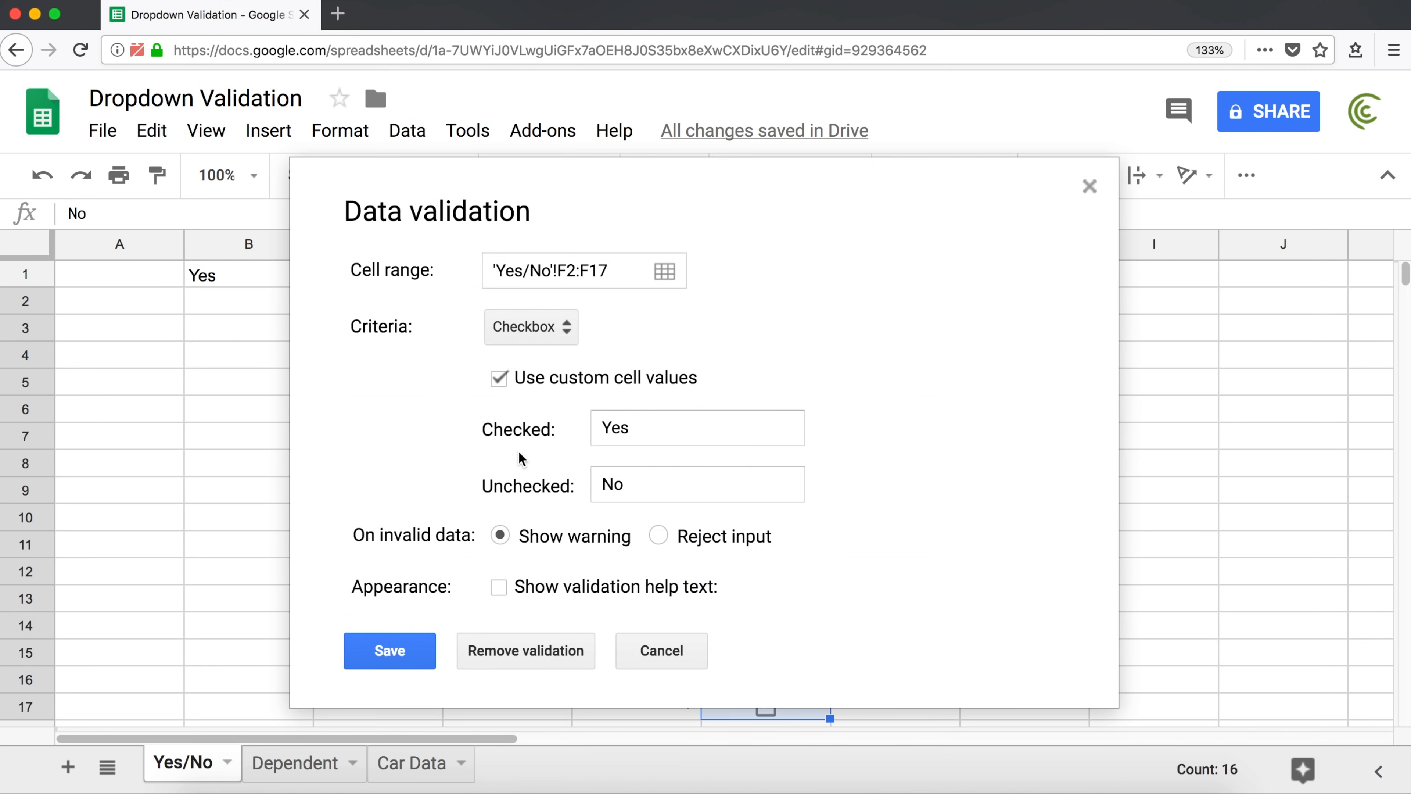
pyautogui.click(534, 652)
pyautogui.click(758, 330)
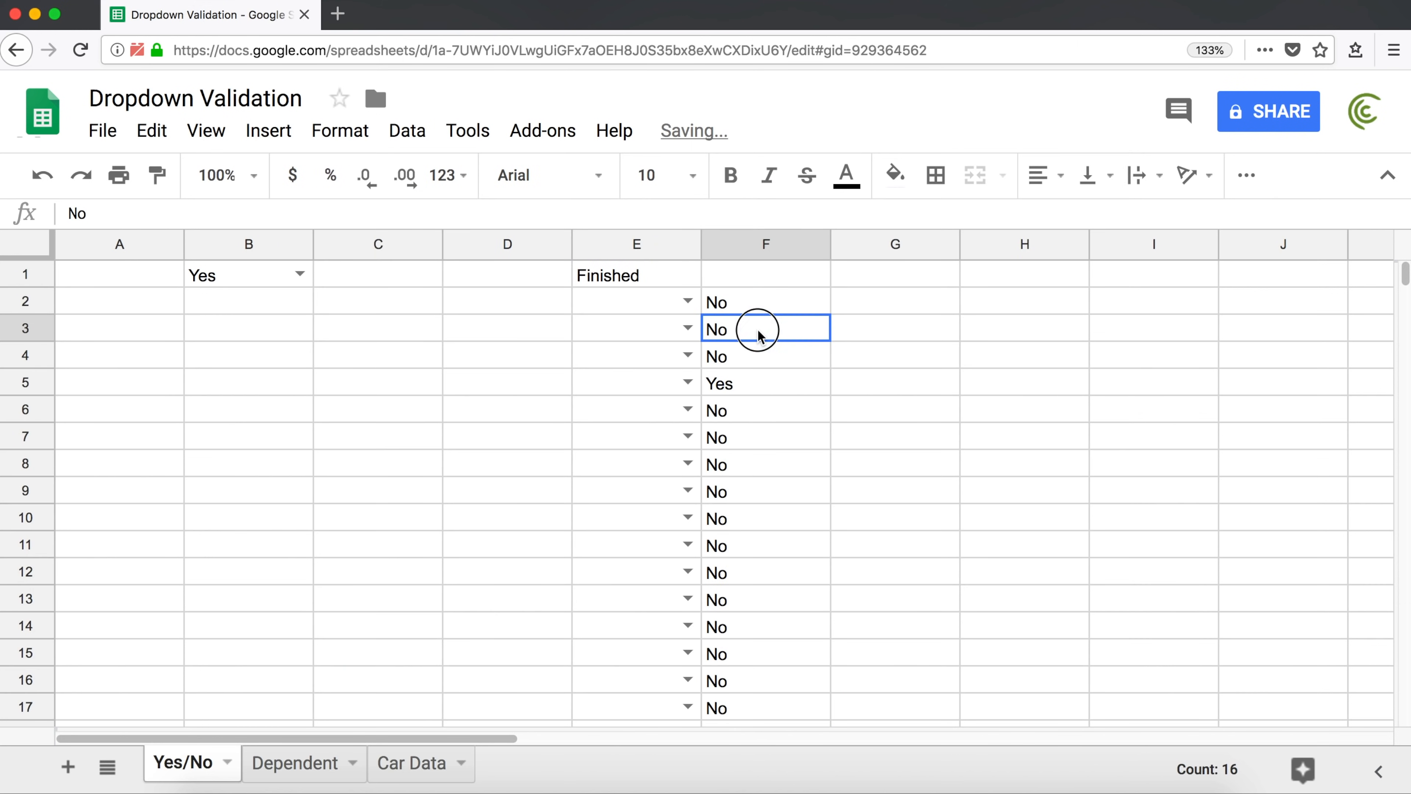
pyautogui.moveTo(762, 304); pyautogui.dragTo(728, 701)
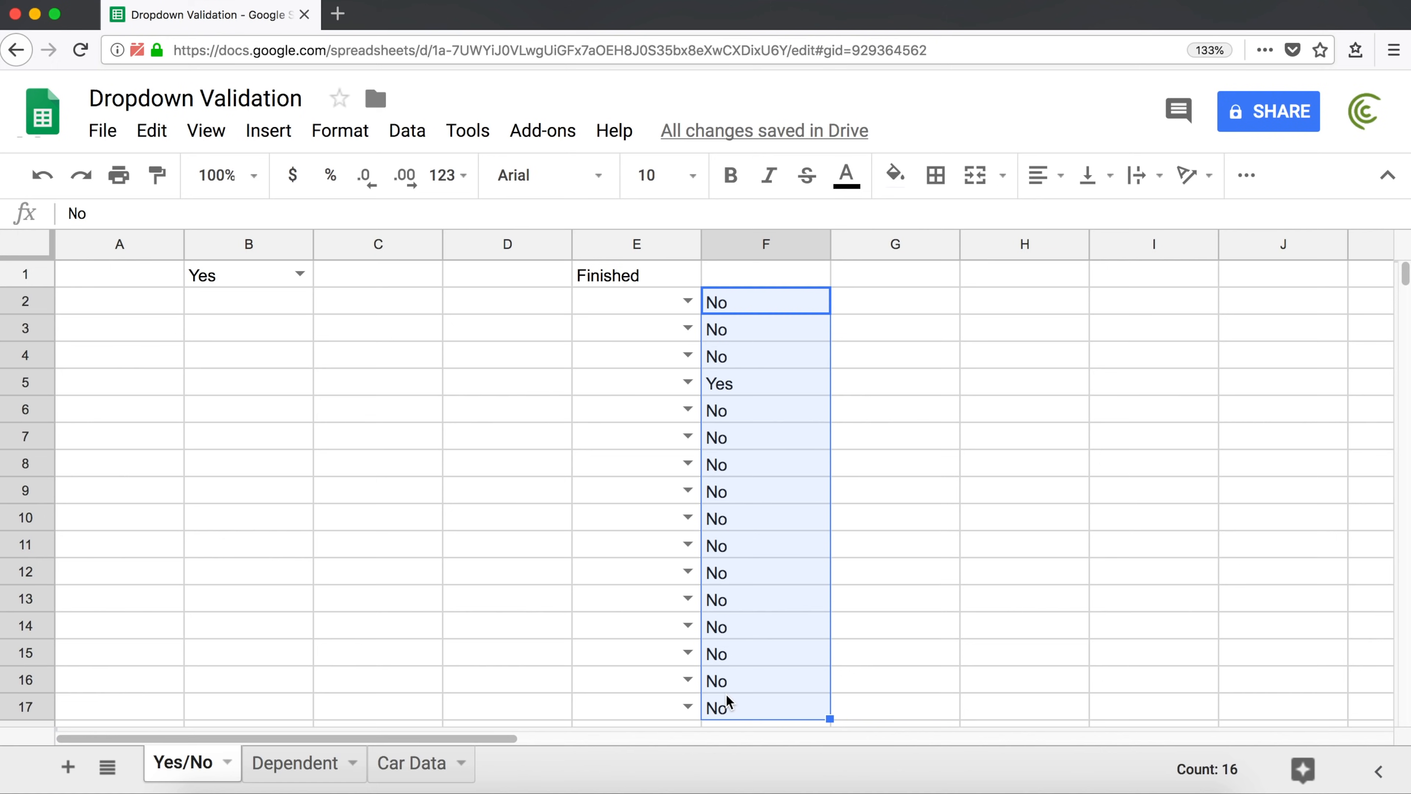
pyautogui.press('Delete')
# Remove the dropdown validation from E2:E17 under Finished
pyautogui.moveTo(626, 309); pyautogui.dragTo(649, 696)
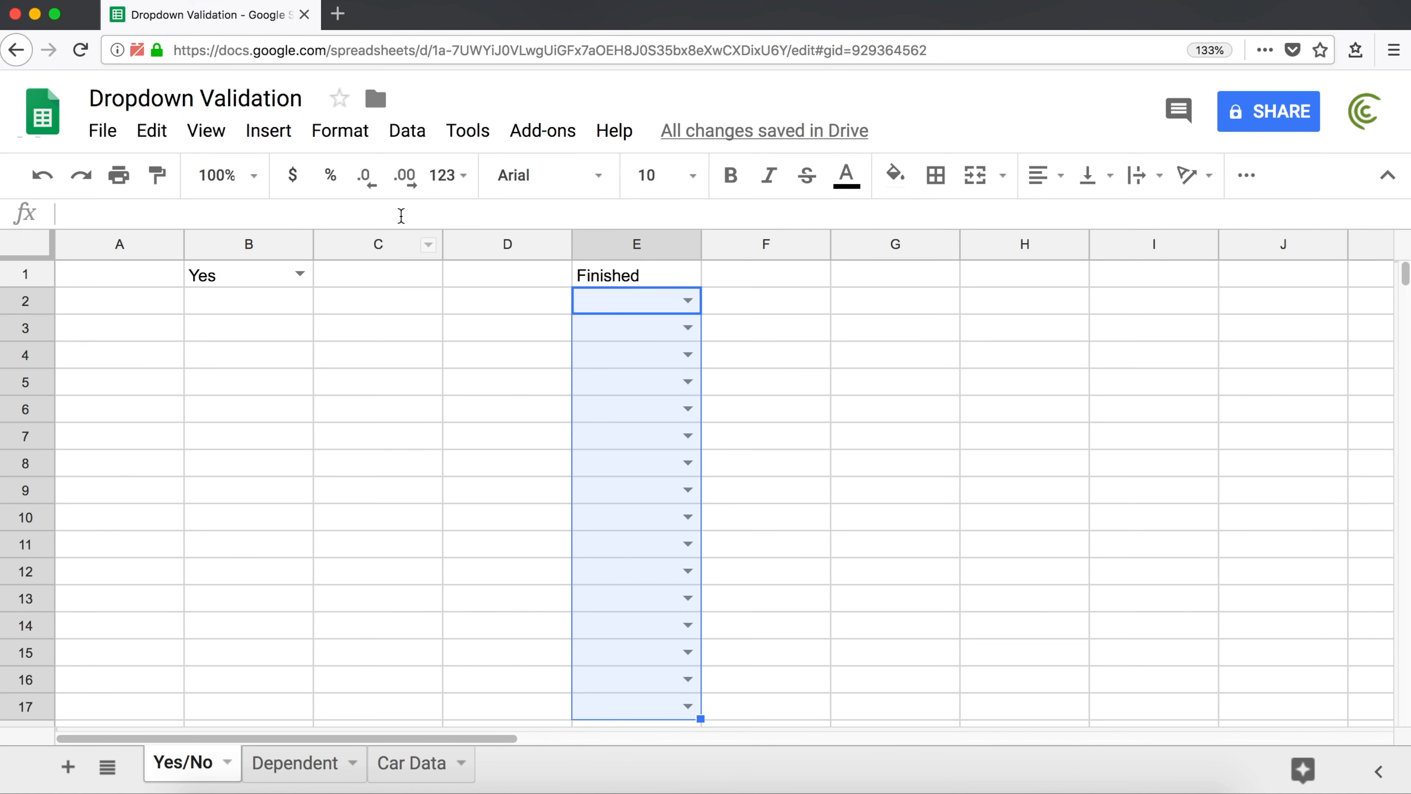
pyautogui.click(405, 133)
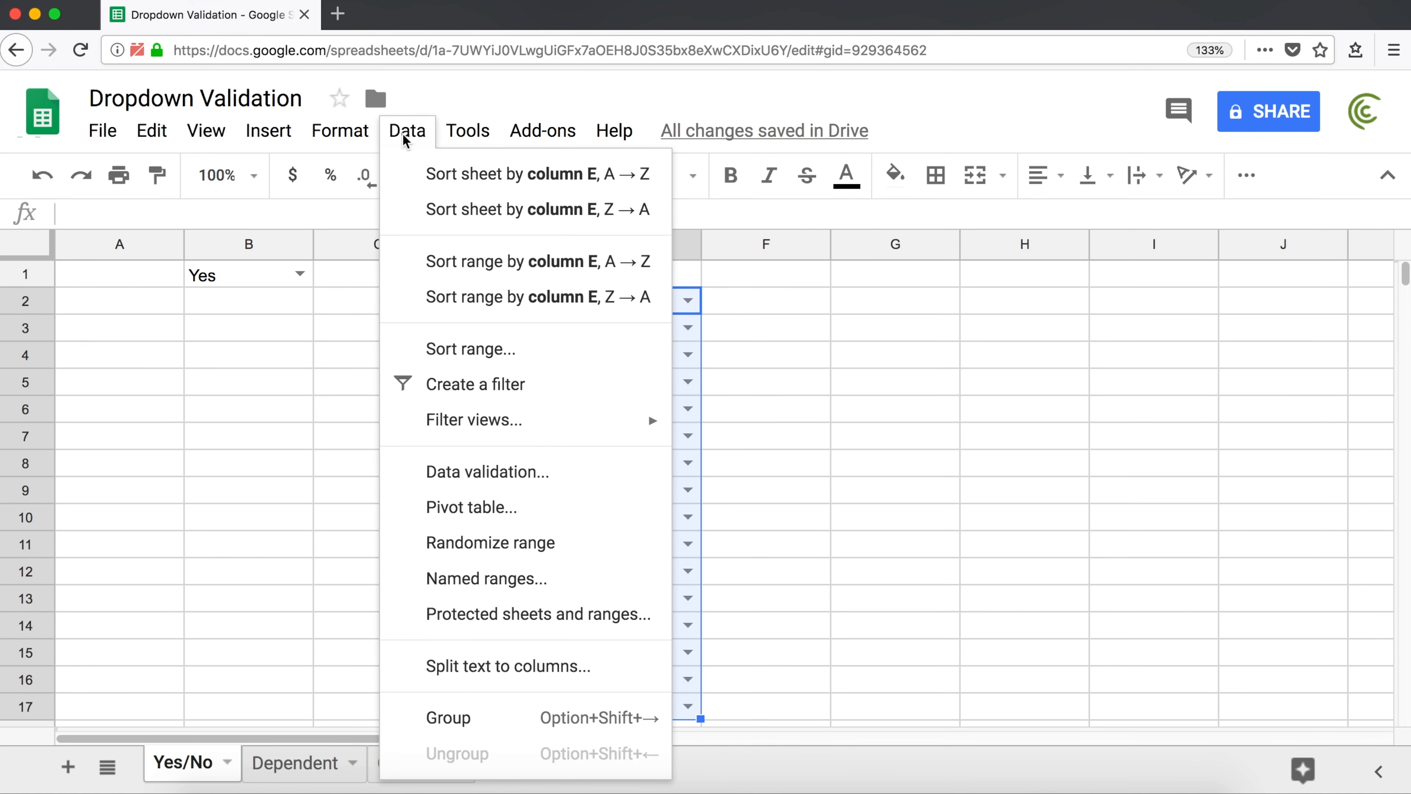
pyautogui.click(536, 478)
pyautogui.click(532, 606)
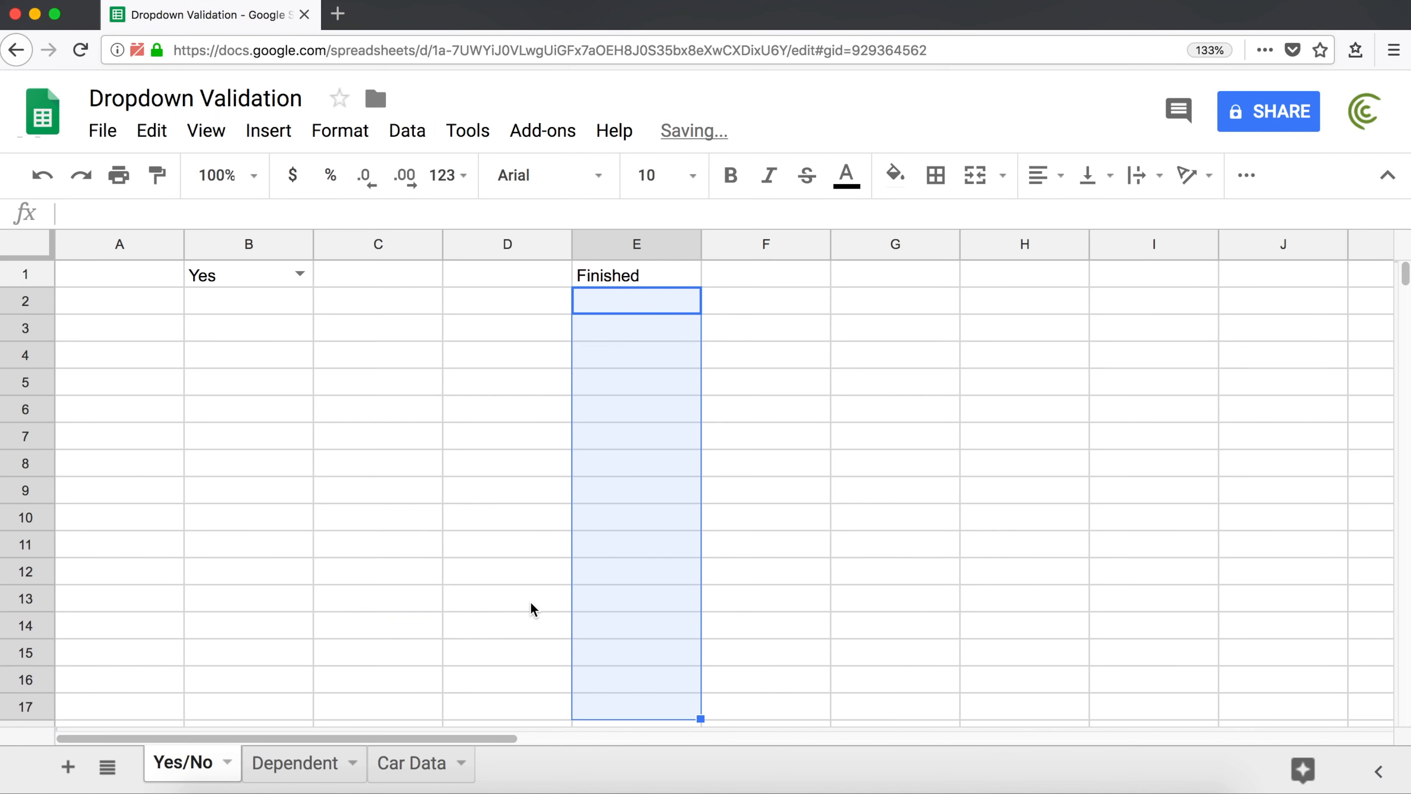
pyautogui.click(869, 378)
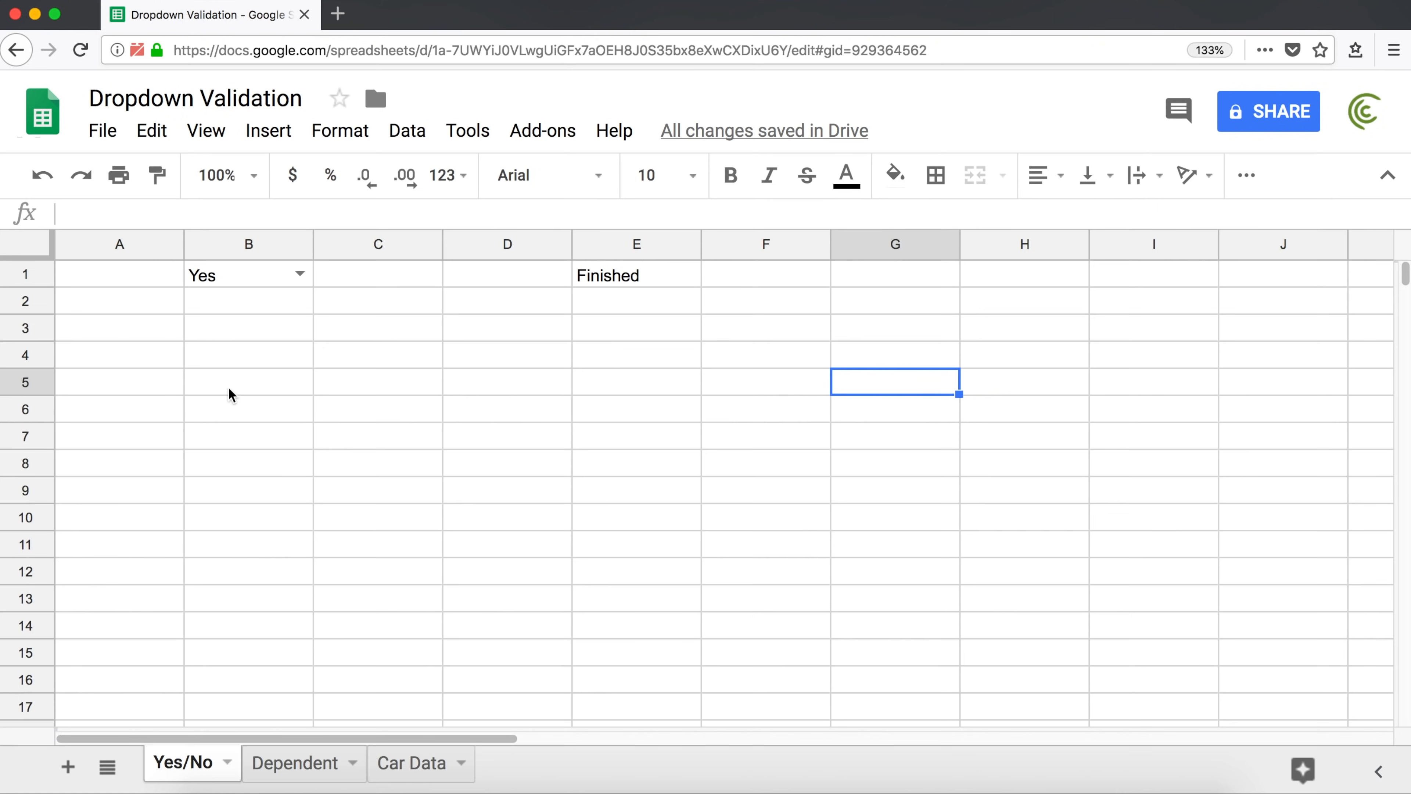
# Switch to the Car Data sheet and examine the entries in the Model version column
pyautogui.moveTo(627, 304); pyautogui.dragTo(633, 599)
pyautogui.click(404, 772)
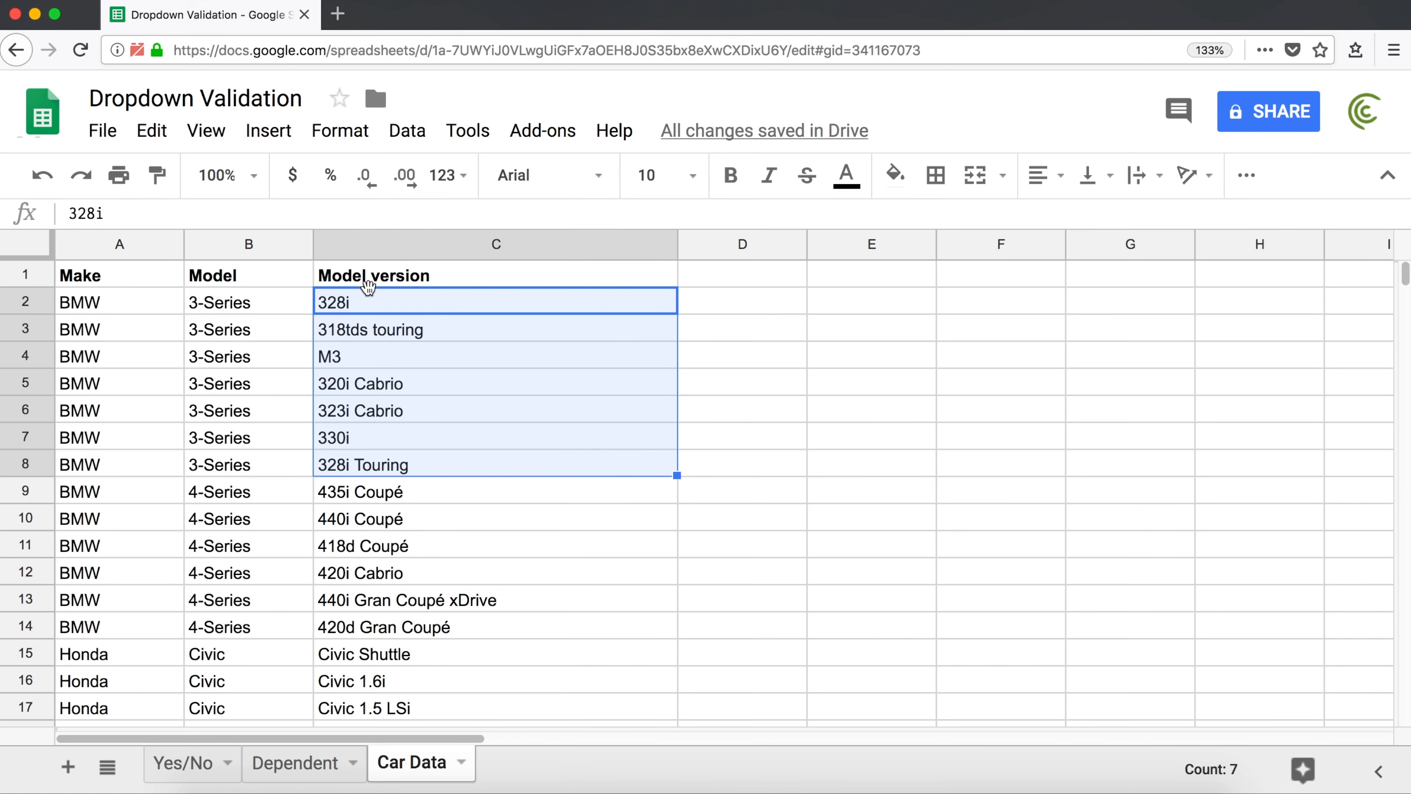
pyautogui.moveTo(371, 277); pyautogui.dragTo(364, 652)
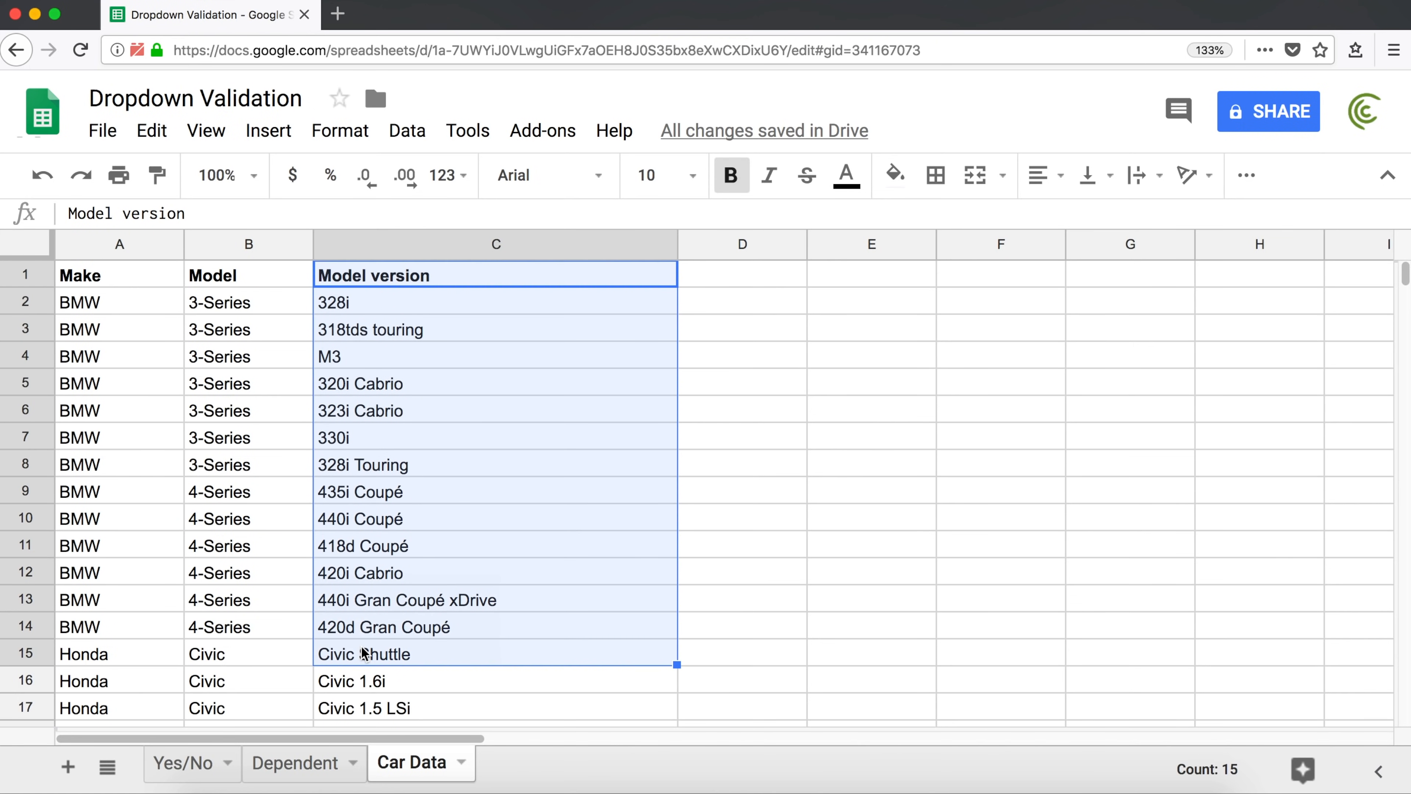
pyautogui.click(408, 418)
# Examine the Make column on the Car Data sheet, including its repeated BMW and Honda entries
pyautogui.click(122, 303)
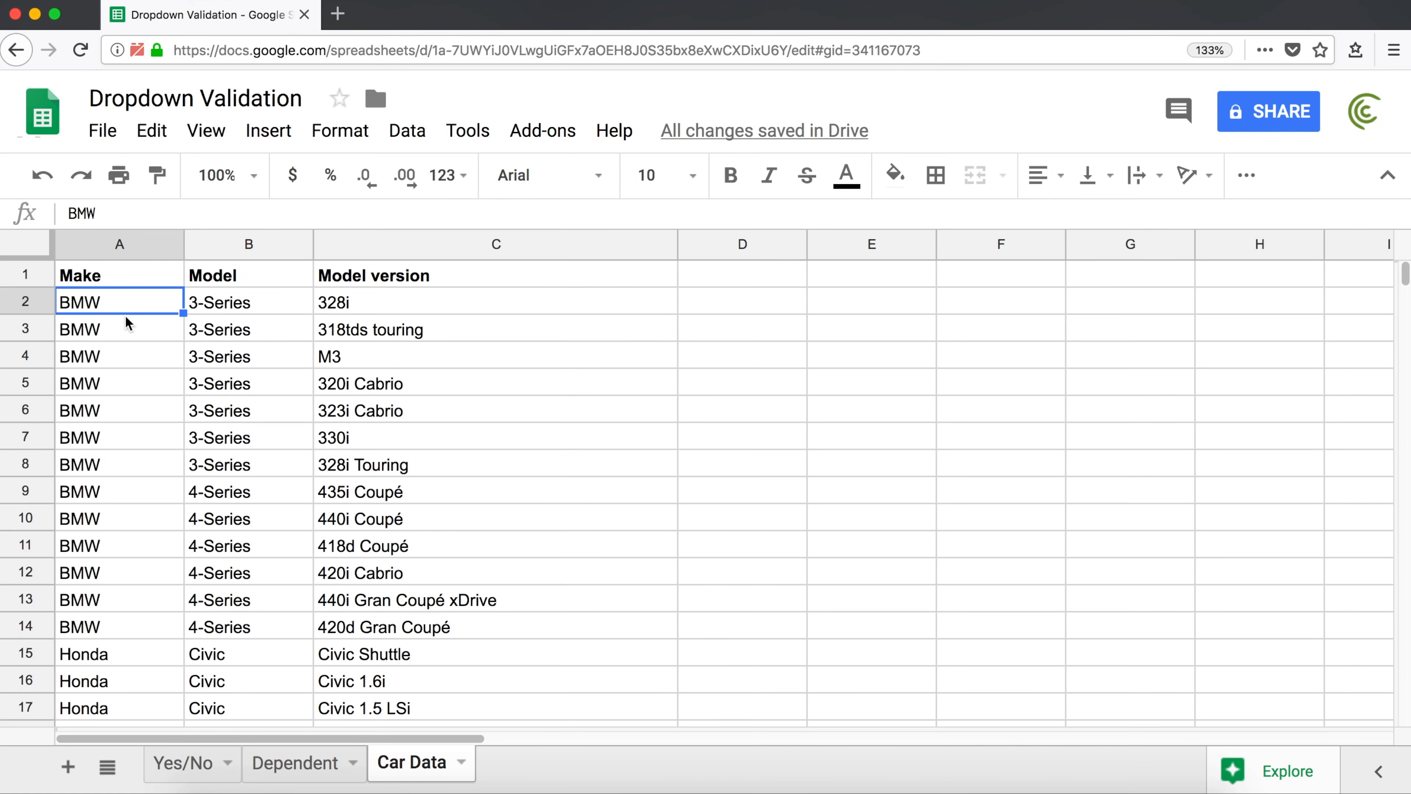
pyautogui.scroll(-5, 139, 562)
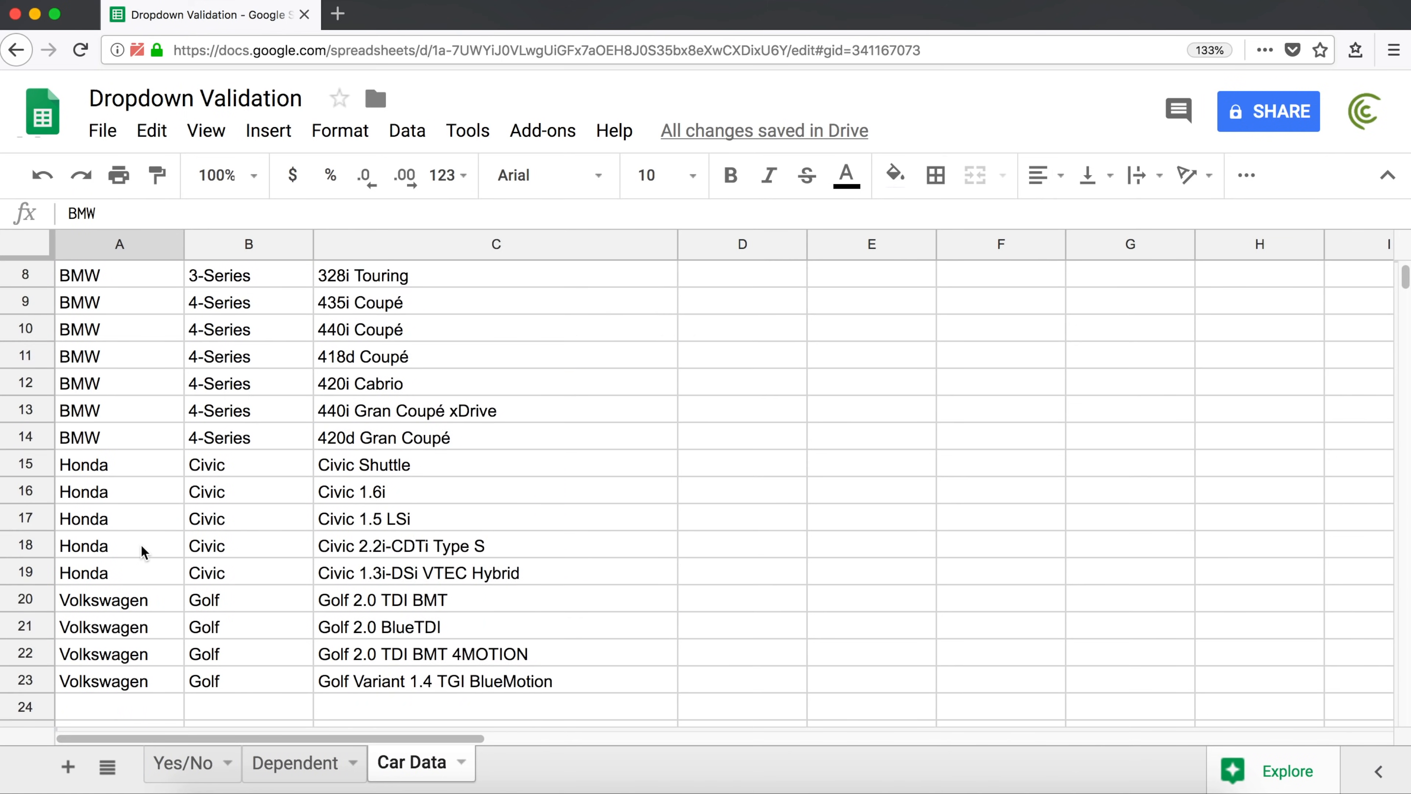
pyautogui.scroll(5, 141, 559)
pyautogui.click(105, 277)
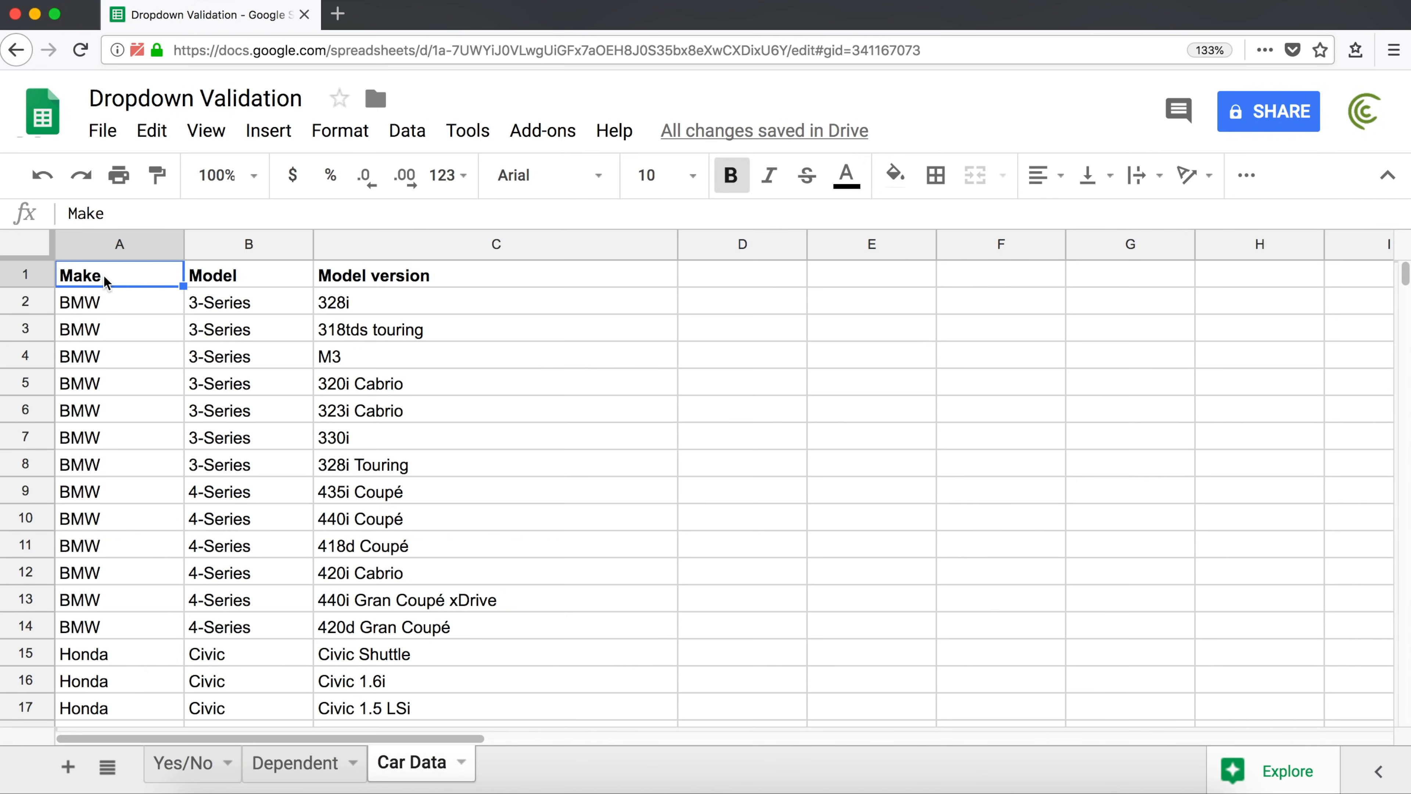
pyautogui.moveTo(113, 303); pyautogui.dragTo(79, 626)
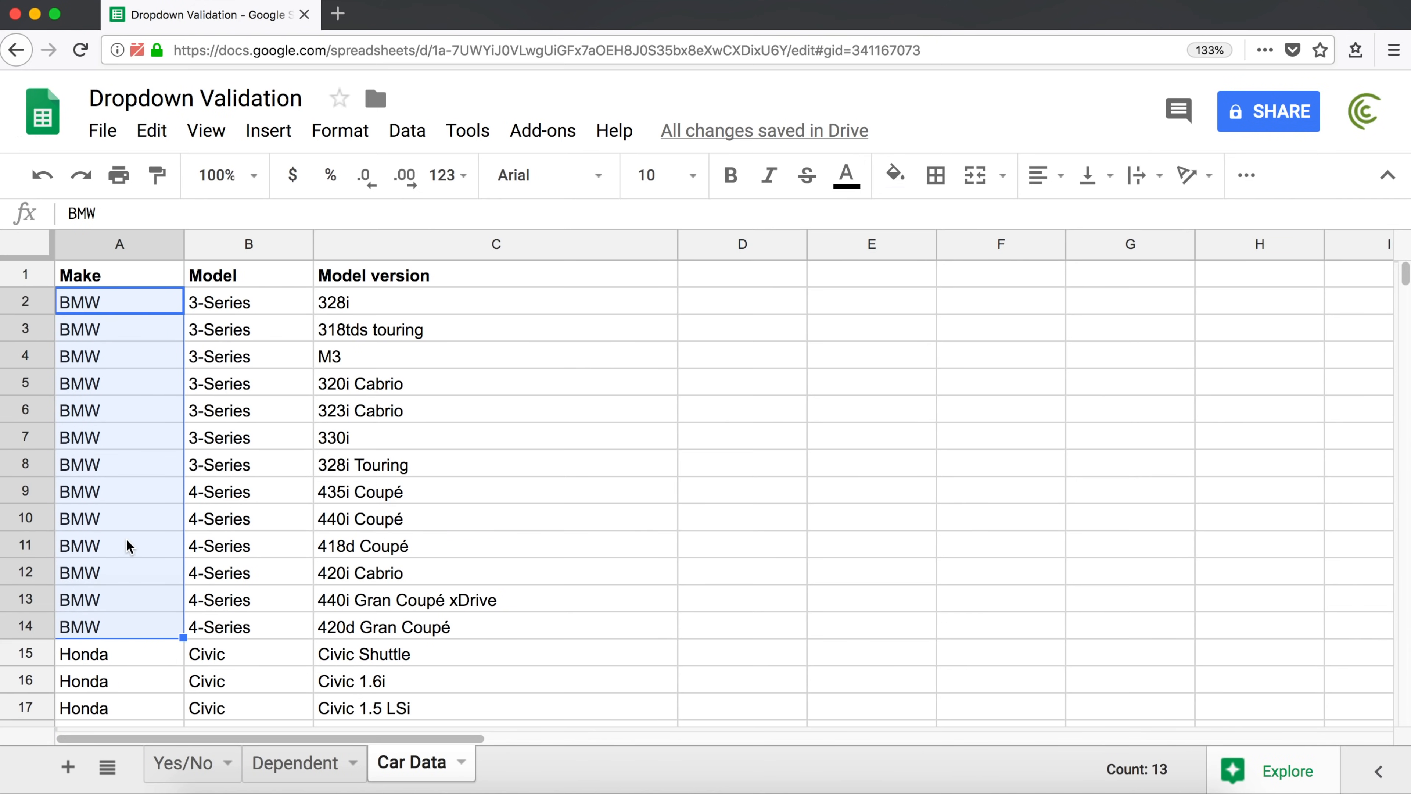
pyautogui.scroll(-5, 128, 547)
pyautogui.moveTo(108, 467); pyautogui.dragTo(129, 580)
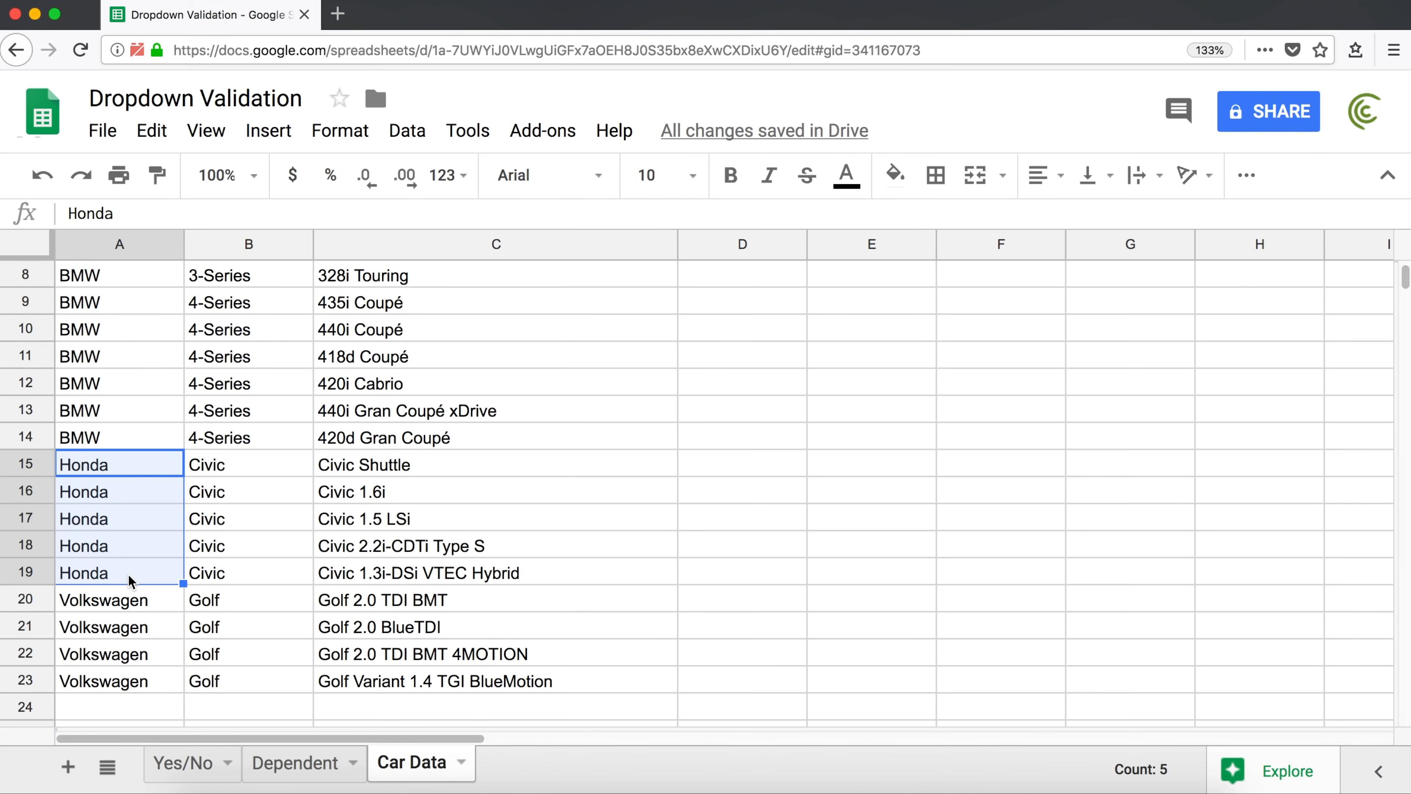
pyautogui.scroll(4, 156, 617)
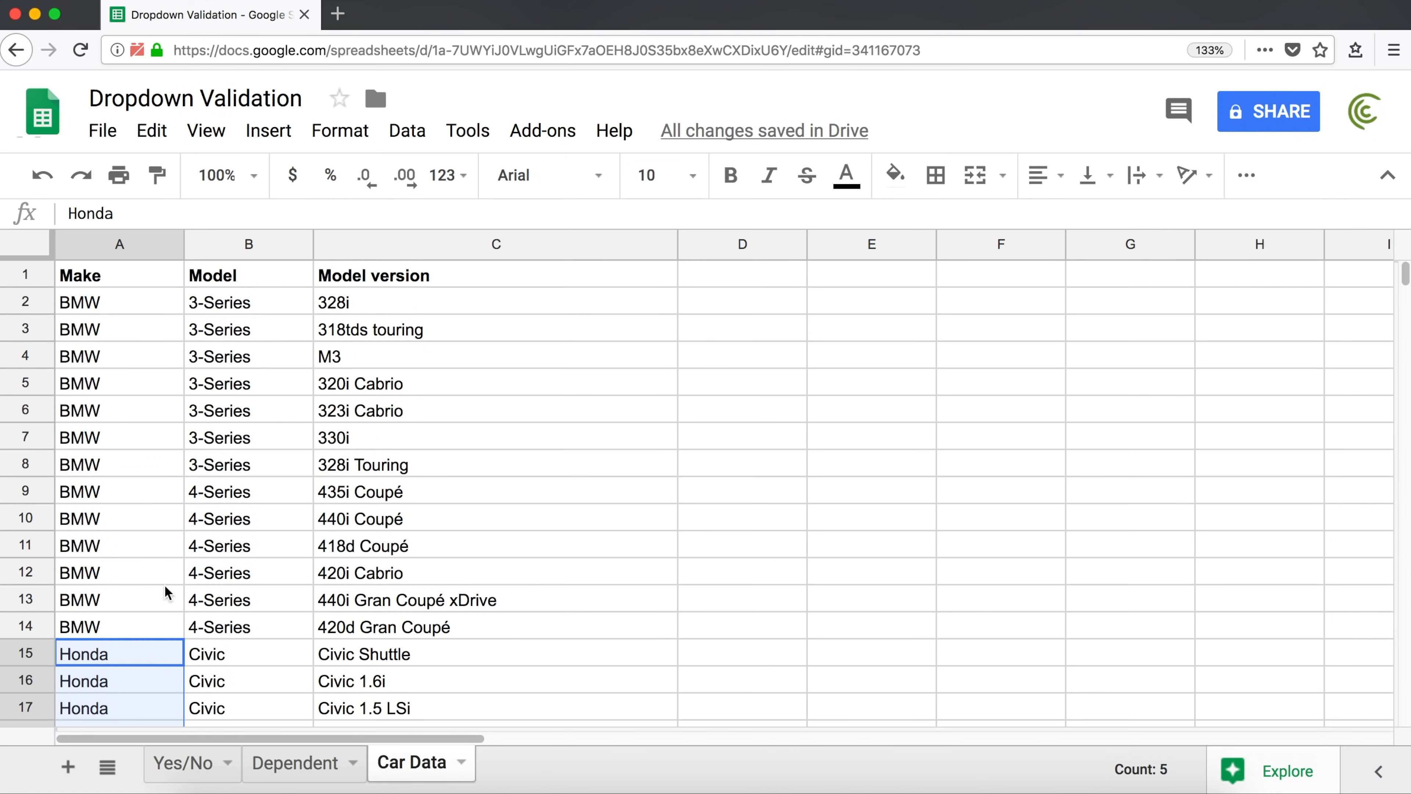
pyautogui.click(138, 299)
# Start a list-from-a-range data validation for cells E2:E17 under Finished on the Yes/No sheet
pyautogui.click(227, 757)
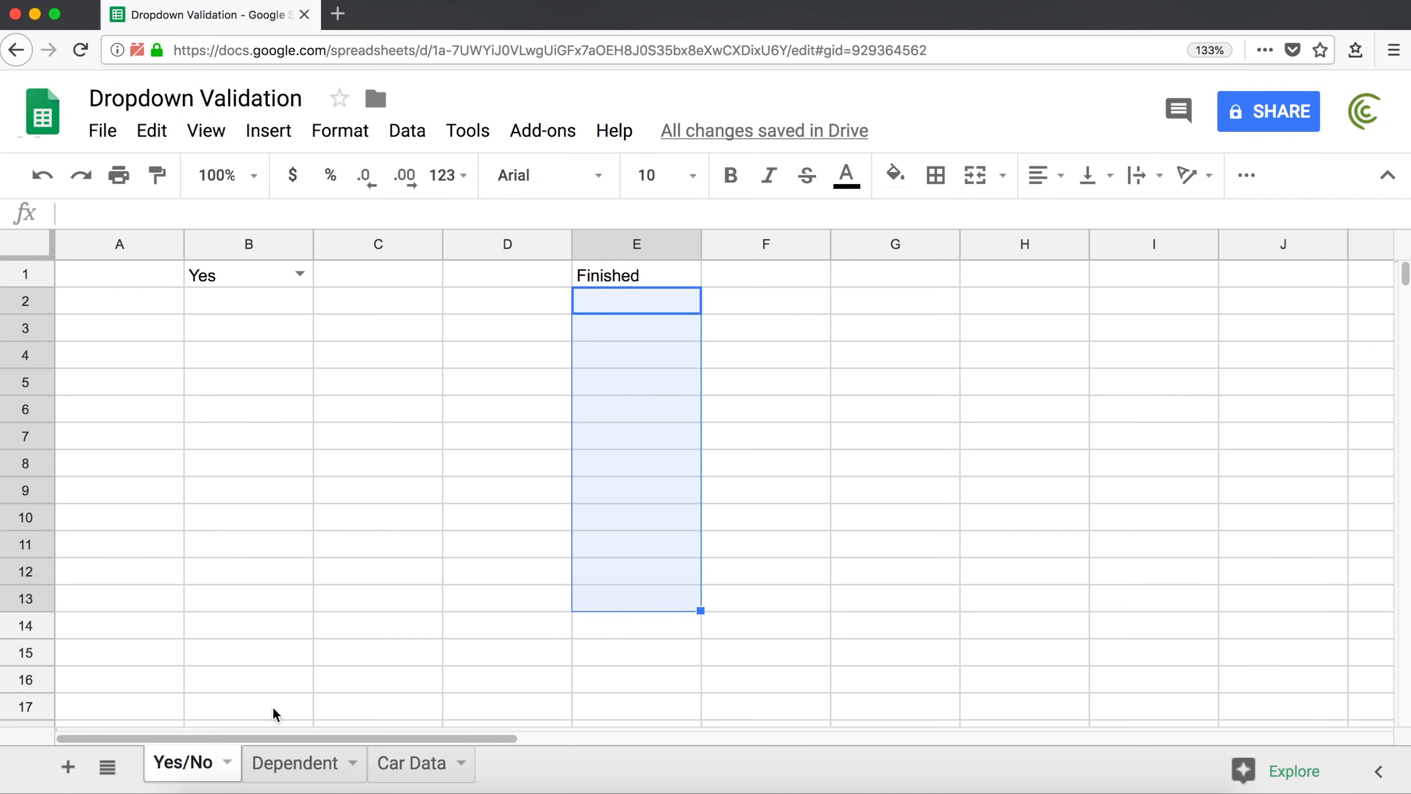
pyautogui.moveTo(633, 302); pyautogui.dragTo(621, 706)
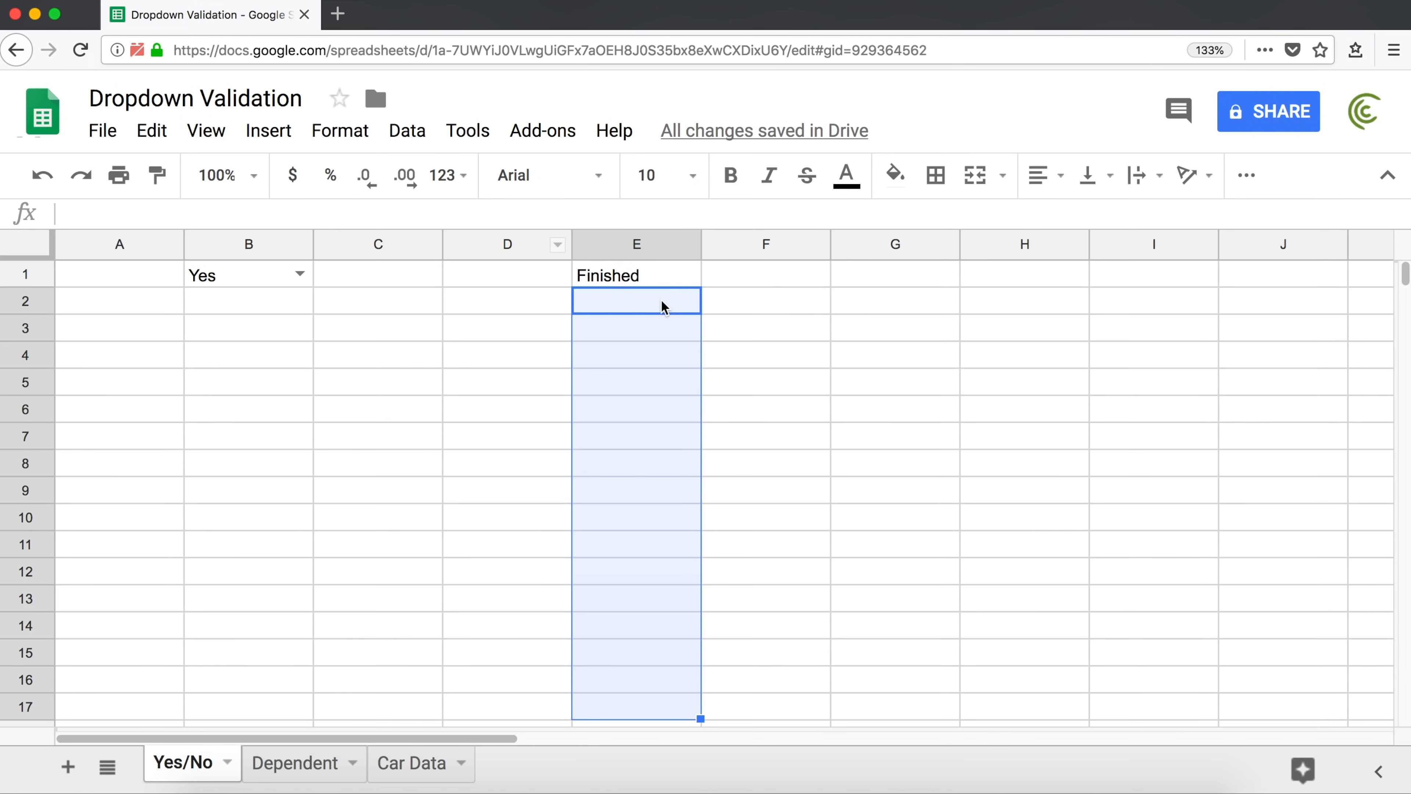
pyautogui.click(401, 131)
pyautogui.click(509, 471)
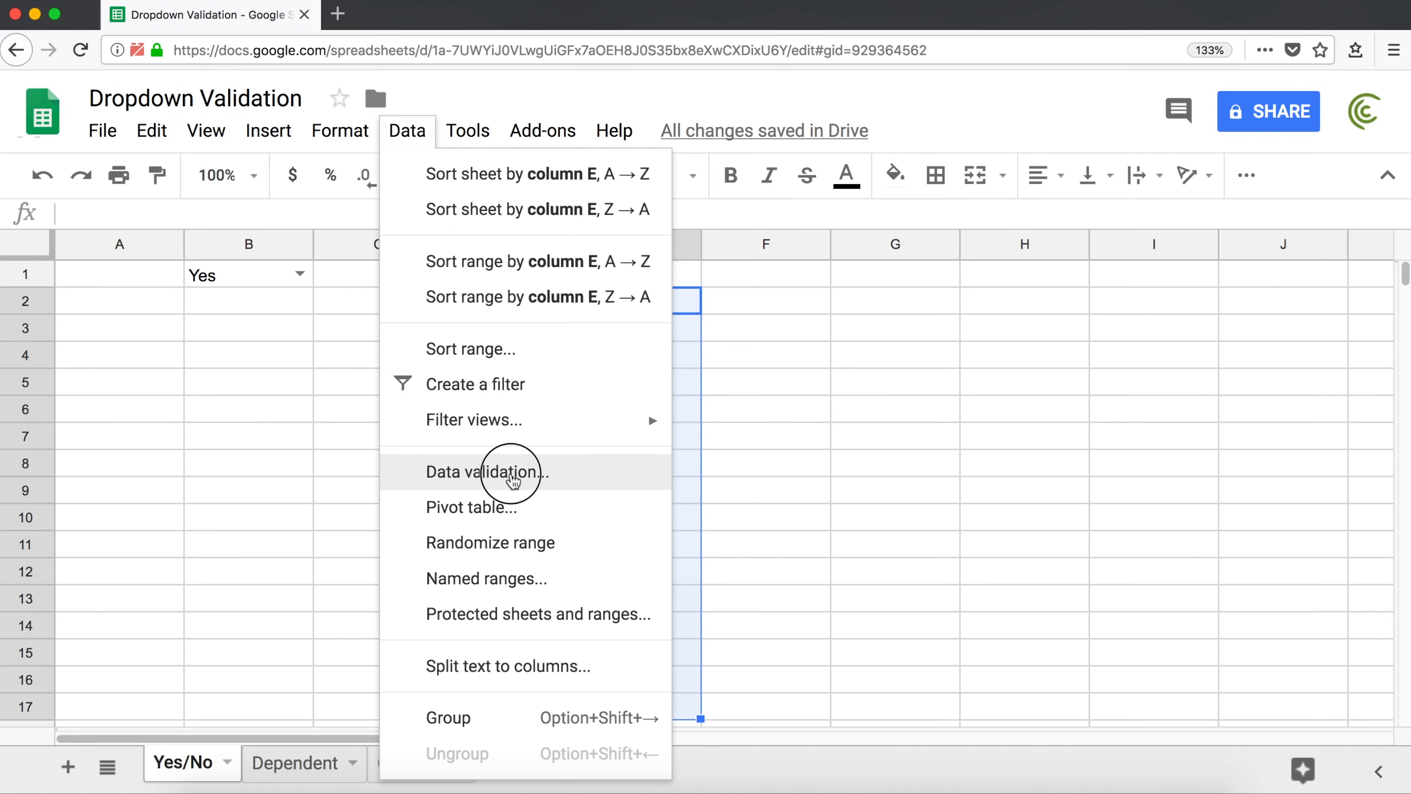
pyautogui.click(582, 393)
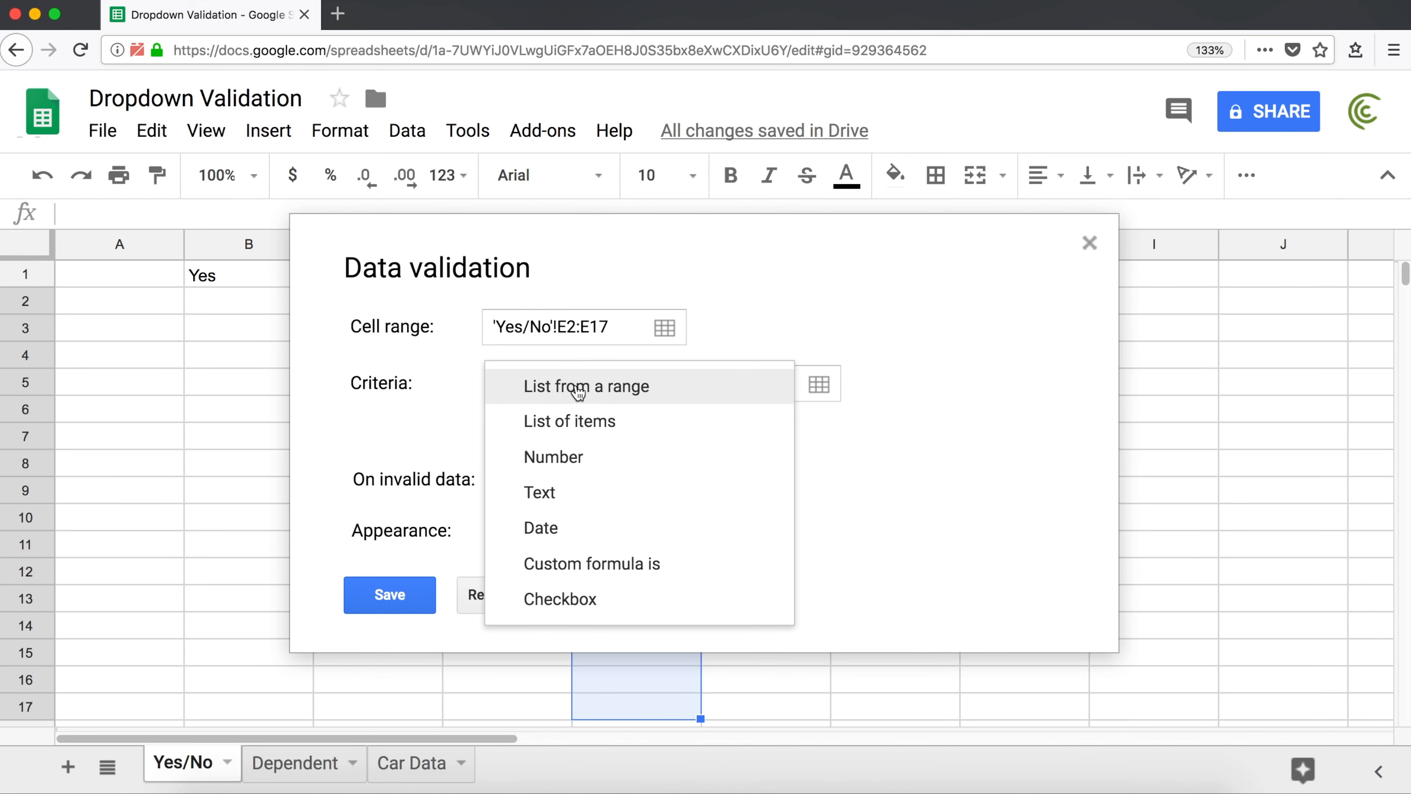
pyautogui.click(590, 387)
pyautogui.click(722, 387)
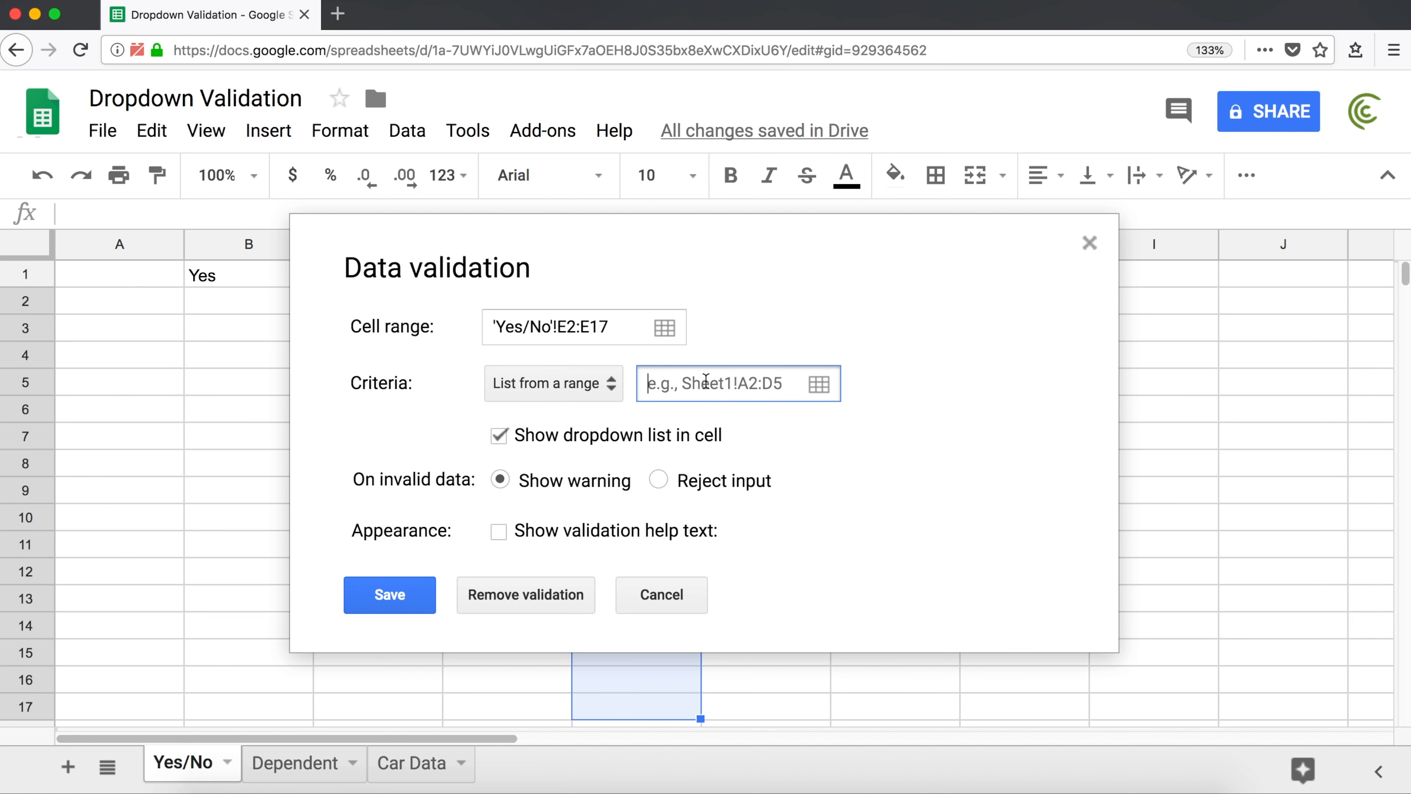
# Set the E2:E17 validation's source to 'Car Data'!A2:A68 in the Make column and save the rule
pyautogui.click(825, 391)
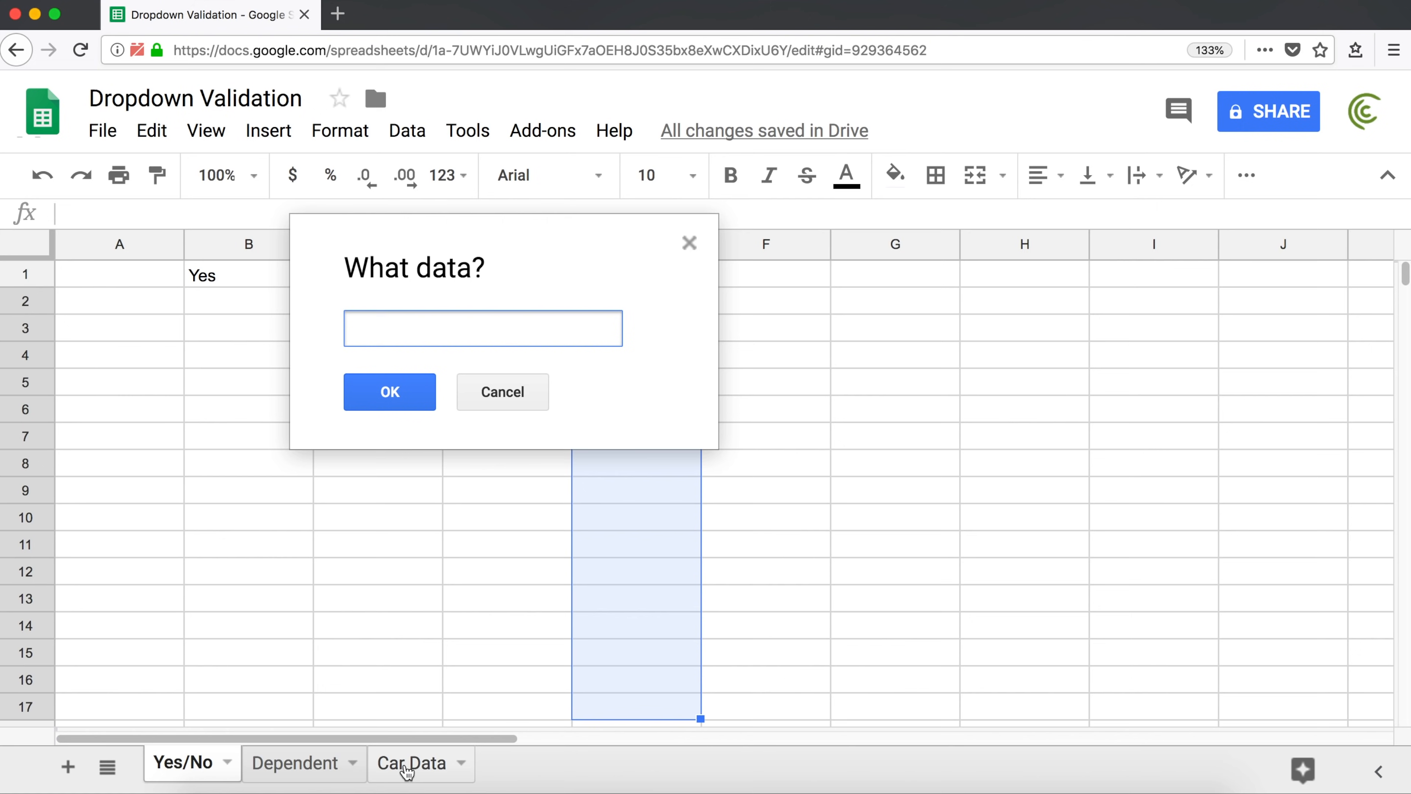
pyautogui.click(411, 765)
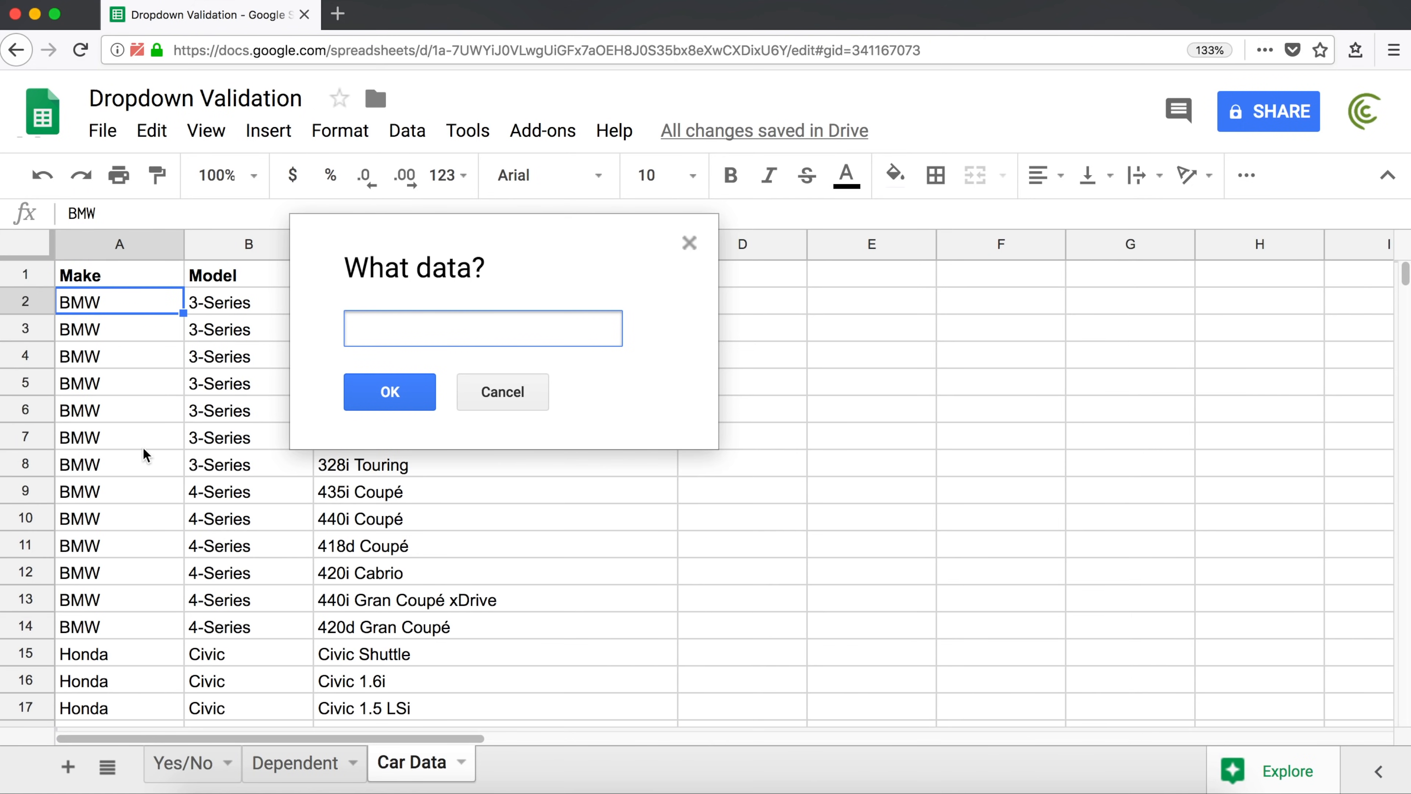
pyautogui.click(120, 304)
pyautogui.moveTo(112, 298); pyautogui.dragTo(100, 543)
pyautogui.moveTo(95, 595); pyautogui.dragTo(91, 706)
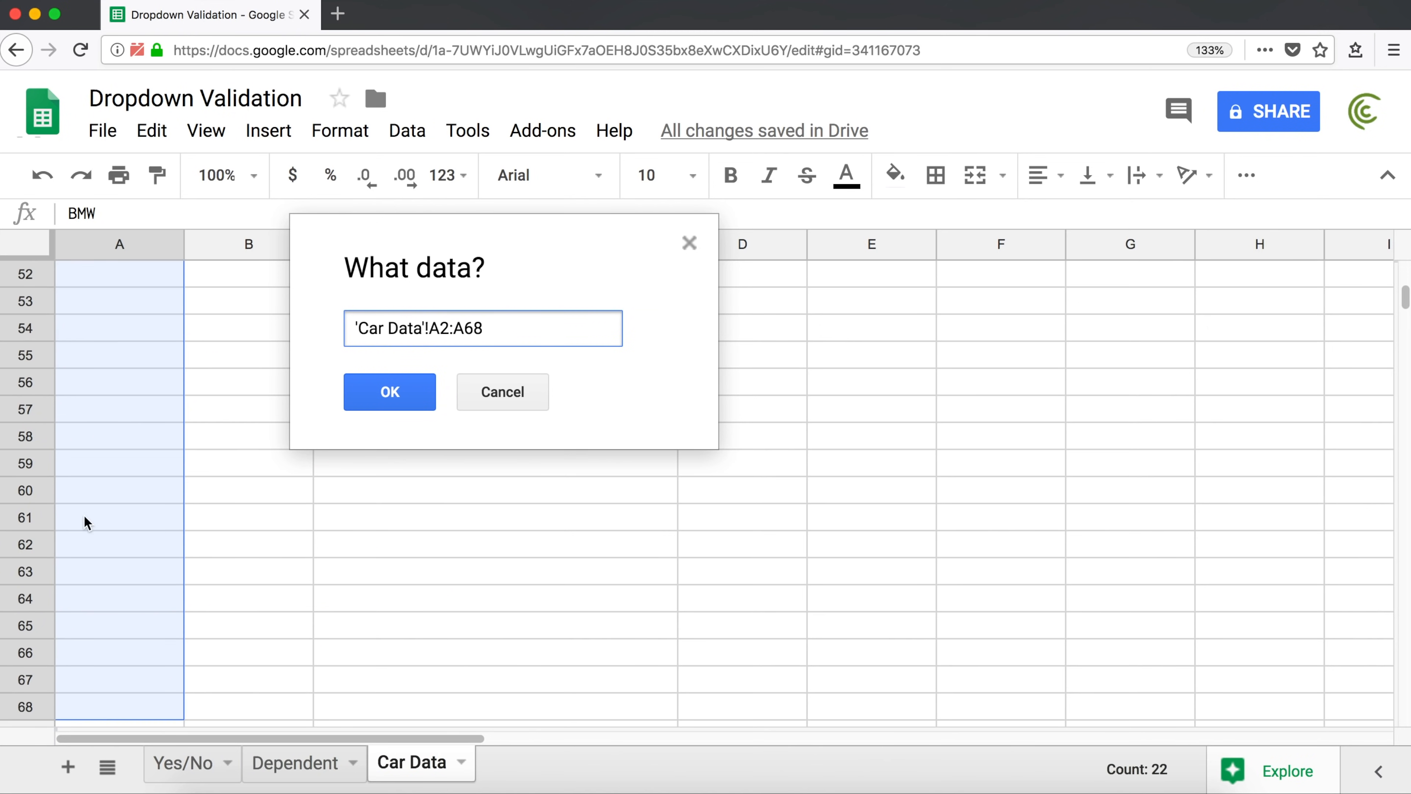
pyautogui.scroll(-5, 98, 374)
pyautogui.scroll(15, 99, 374)
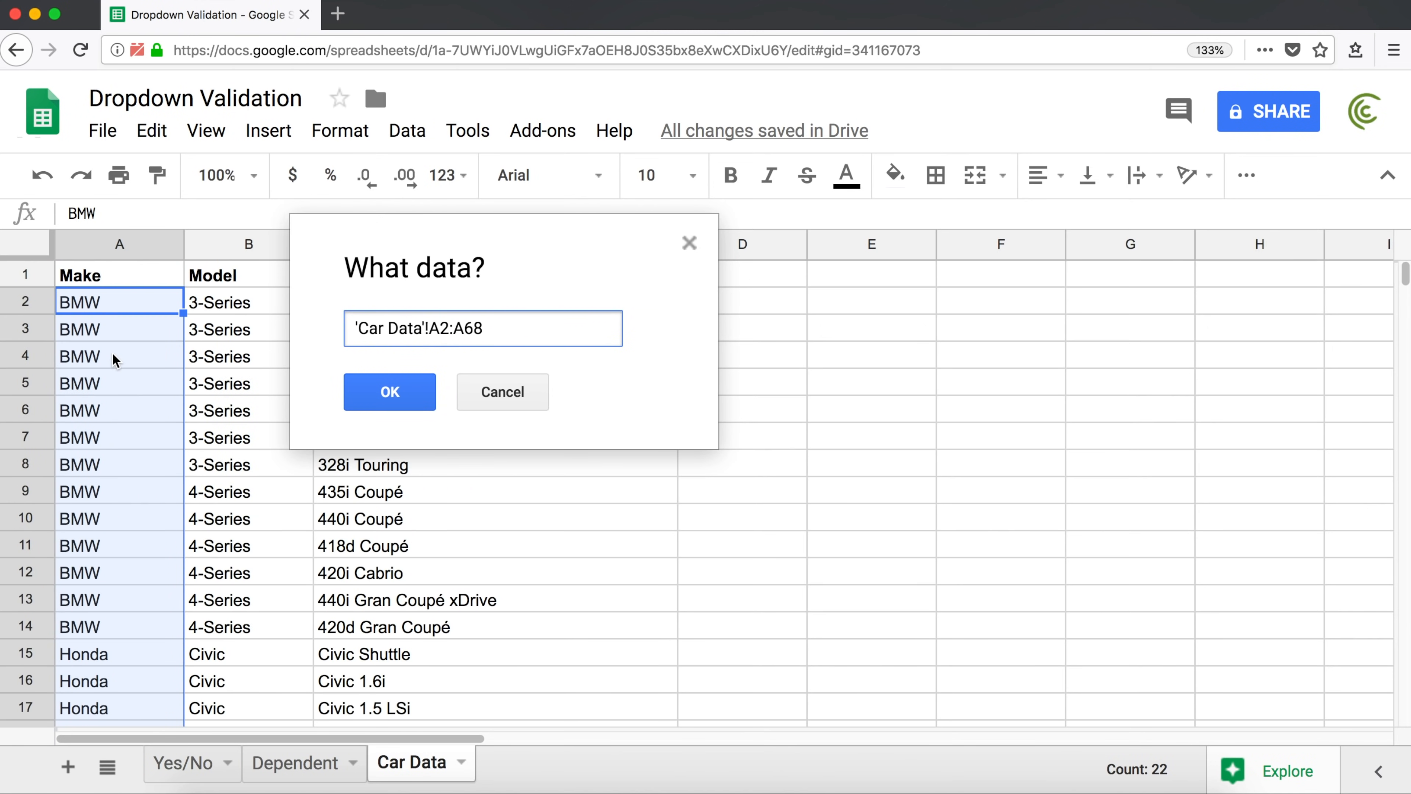
pyautogui.scroll(-5, 85, 494)
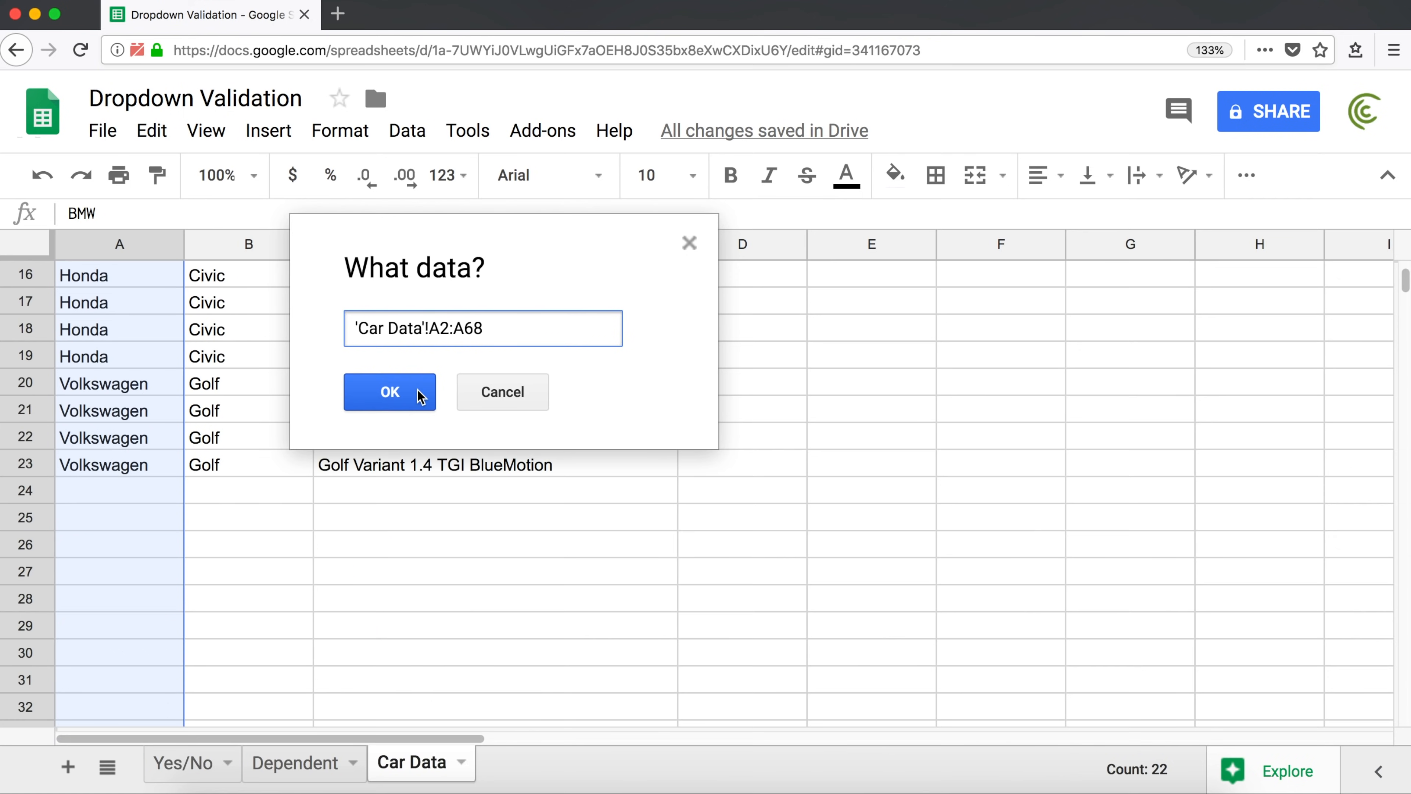
pyautogui.click(413, 394)
pyautogui.click(403, 603)
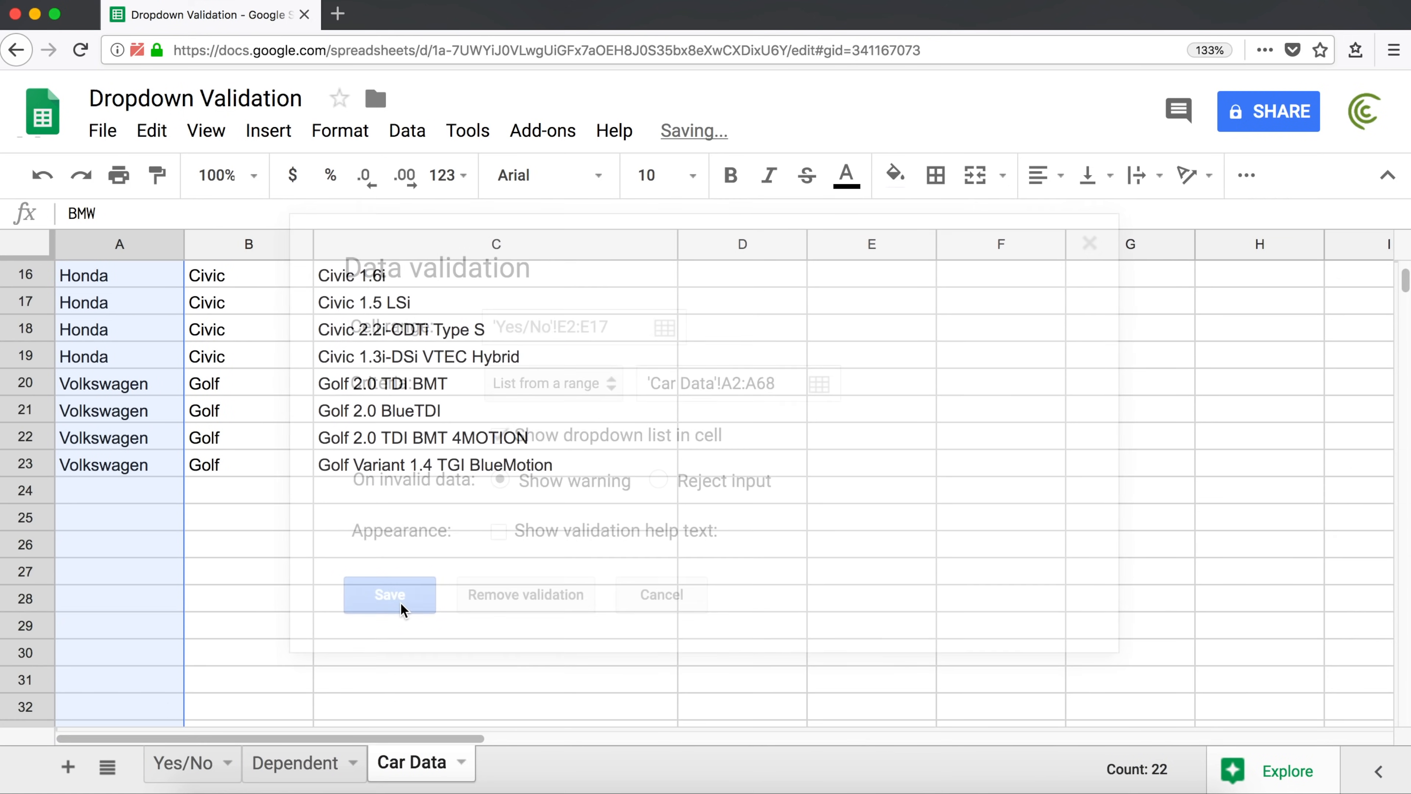
# Check the dropdown choices in E2 on the Yes/No sheet against the Make column on Car Data
pyautogui.click(174, 772)
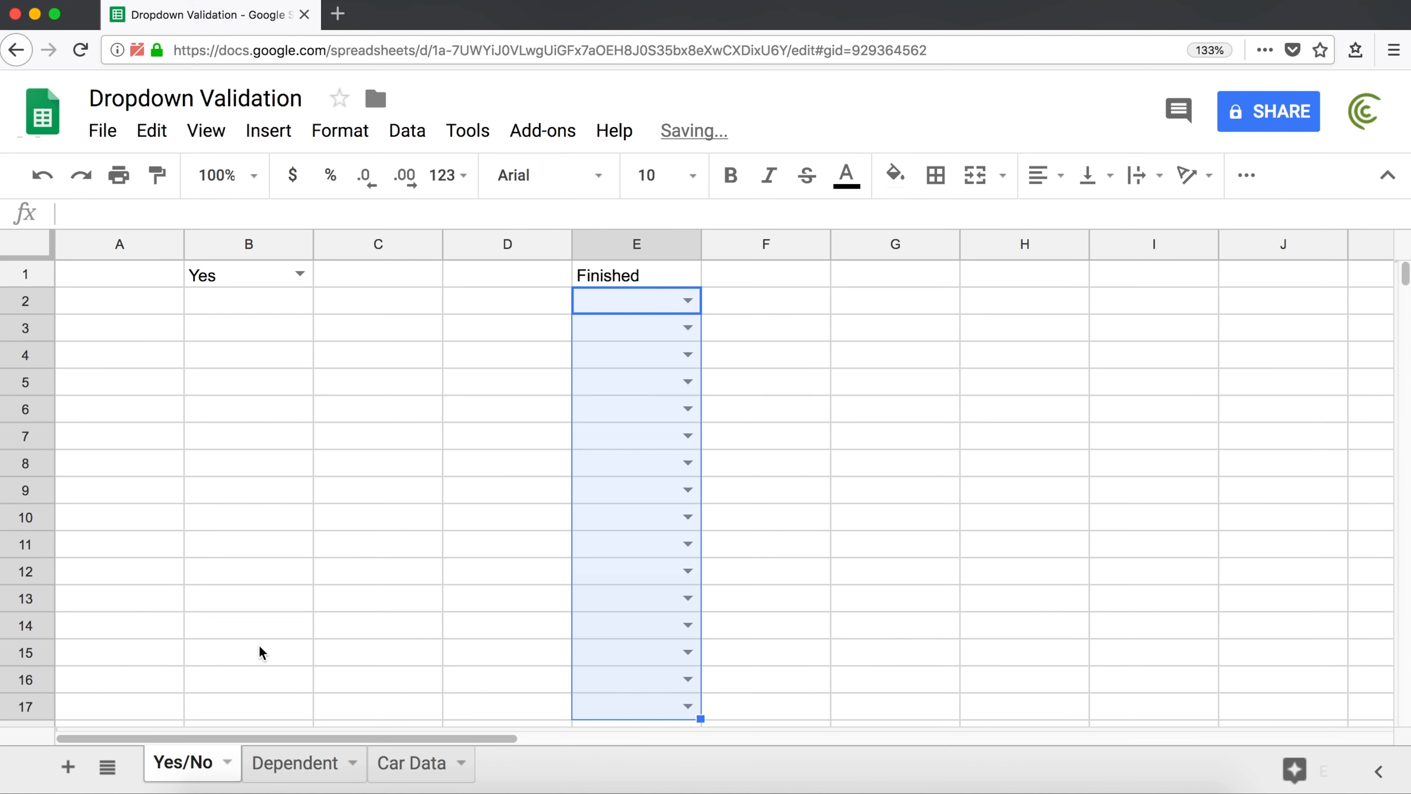
pyautogui.click(456, 432)
pyautogui.click(688, 301)
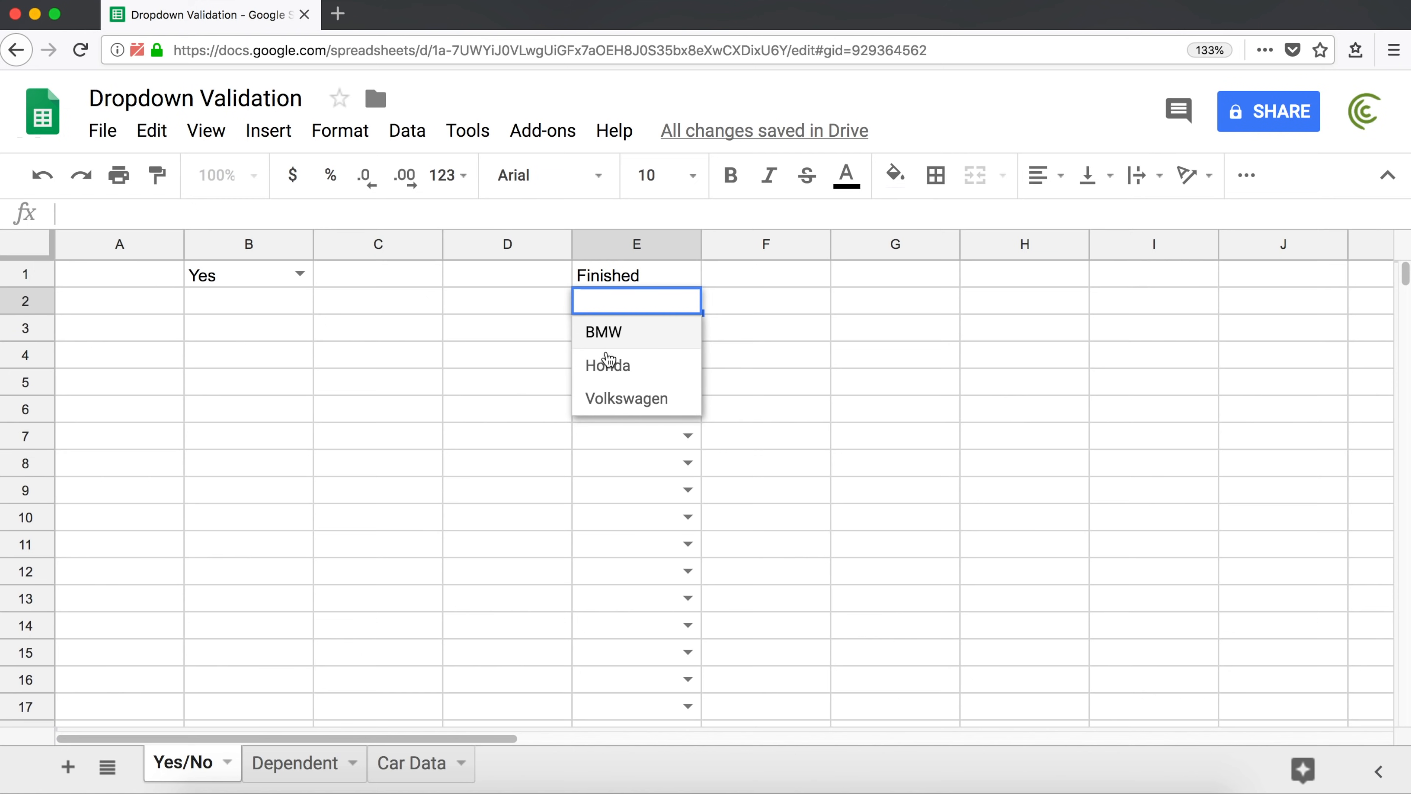
pyautogui.click(392, 769)
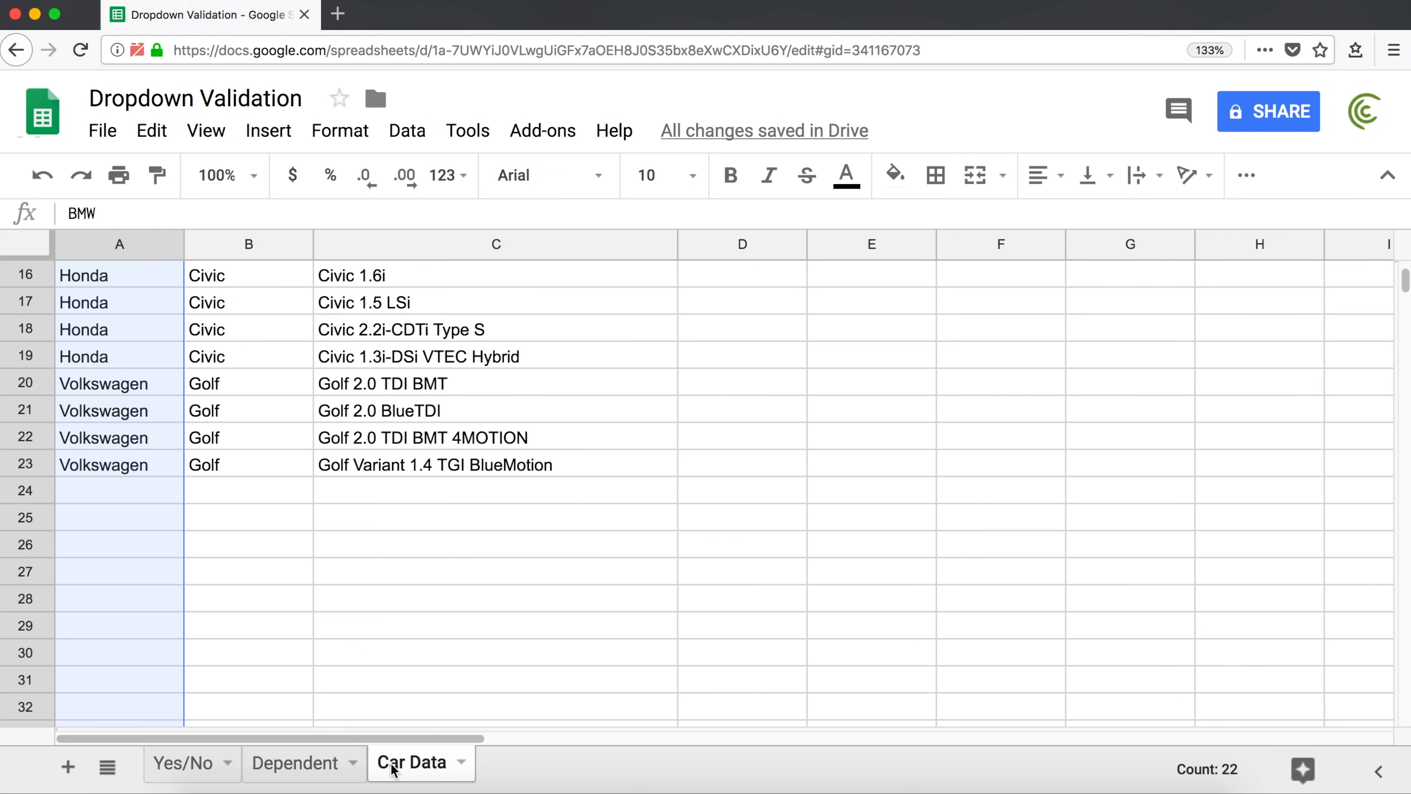
pyautogui.scroll(8, 136, 361)
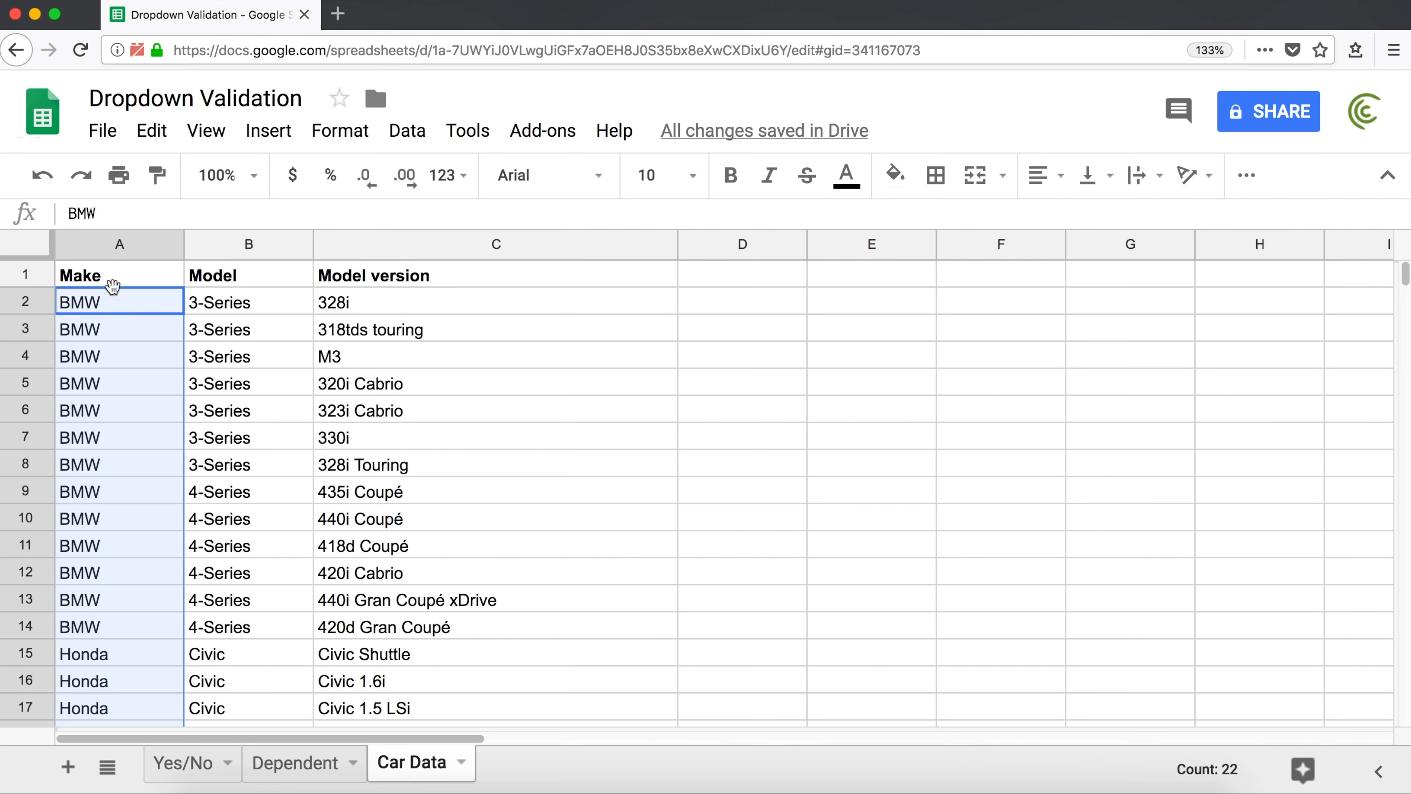
pyautogui.click(114, 276)
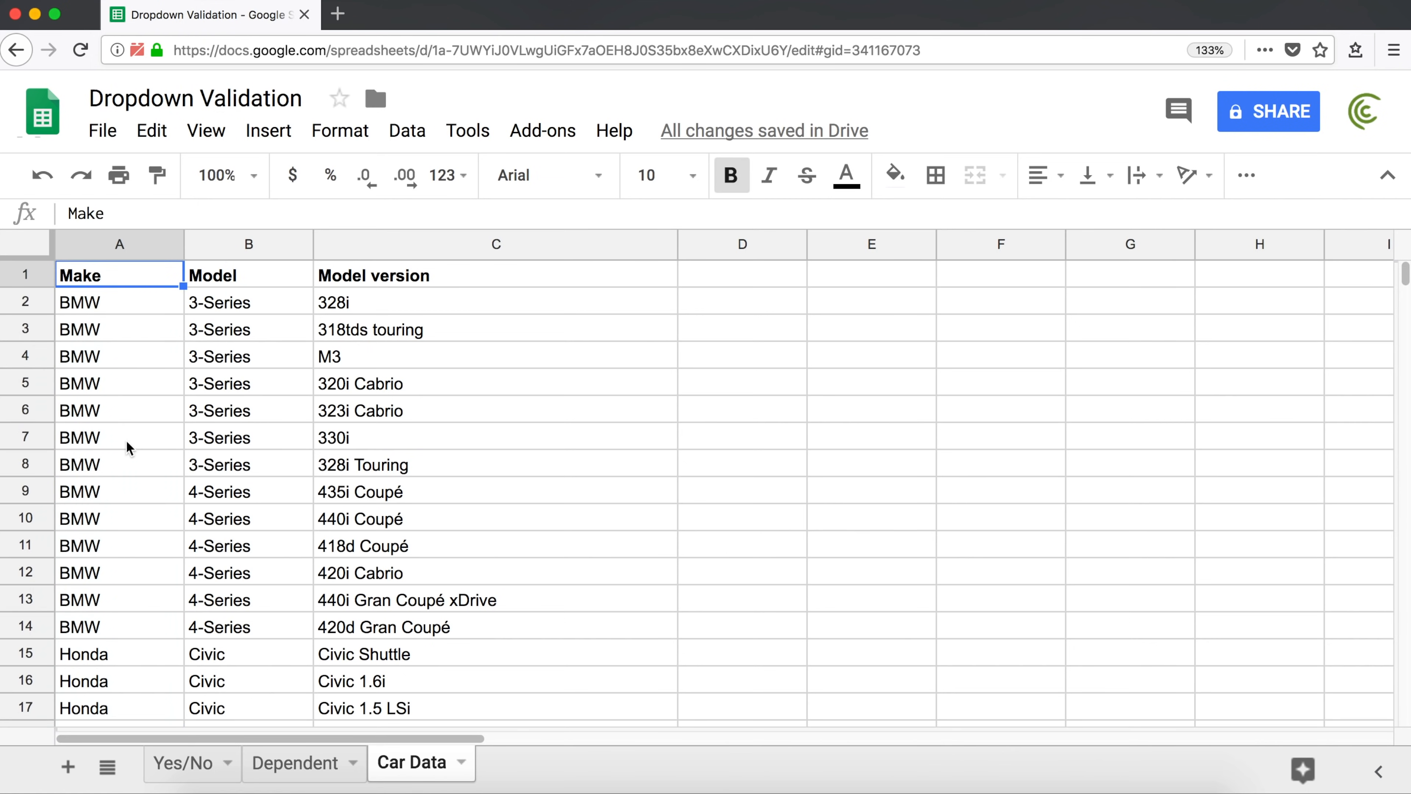
pyautogui.click(169, 778)
pyautogui.click(688, 302)
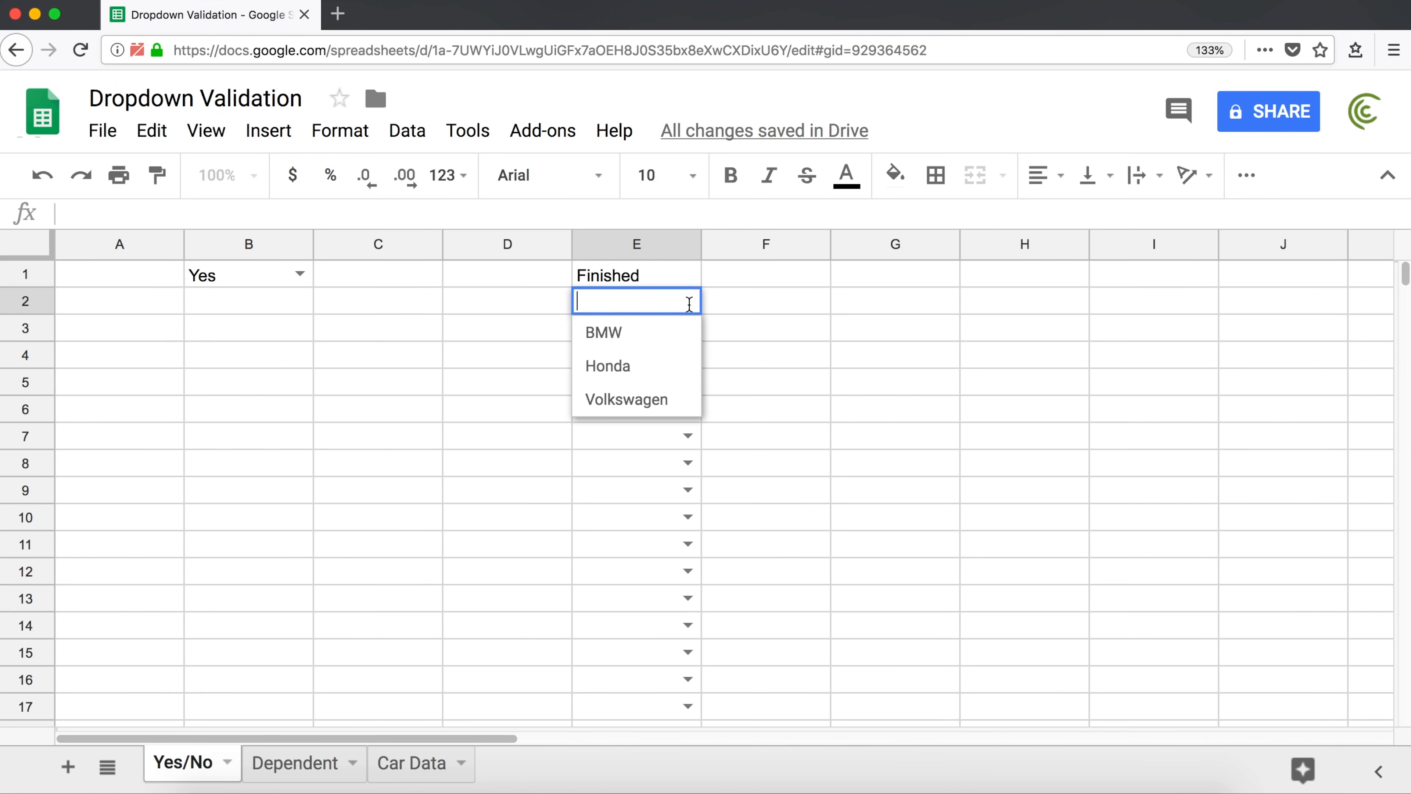
pyautogui.click(771, 332)
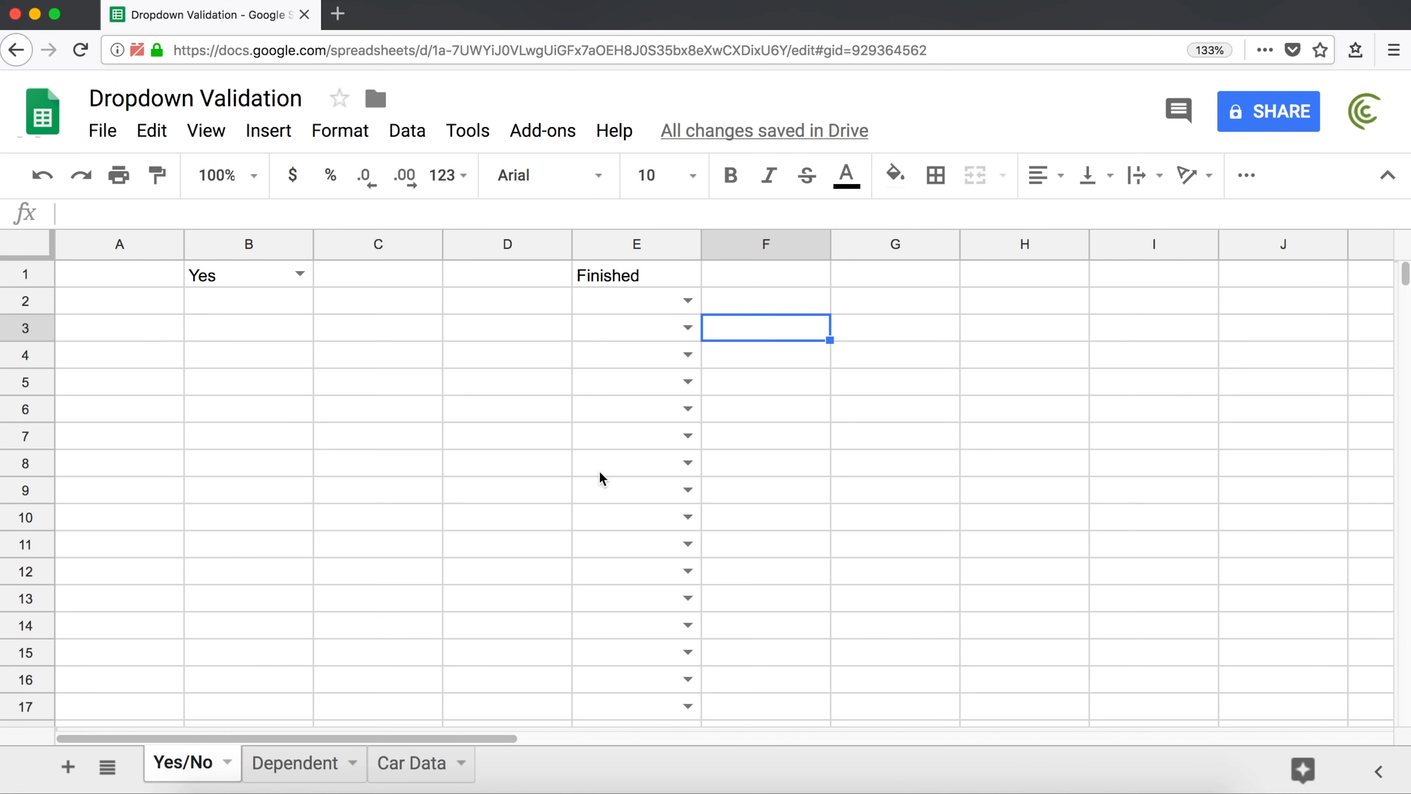
# Review the Dependent sheet's headers and the repeated Make entries on the Car Data sheet
pyautogui.click(307, 776)
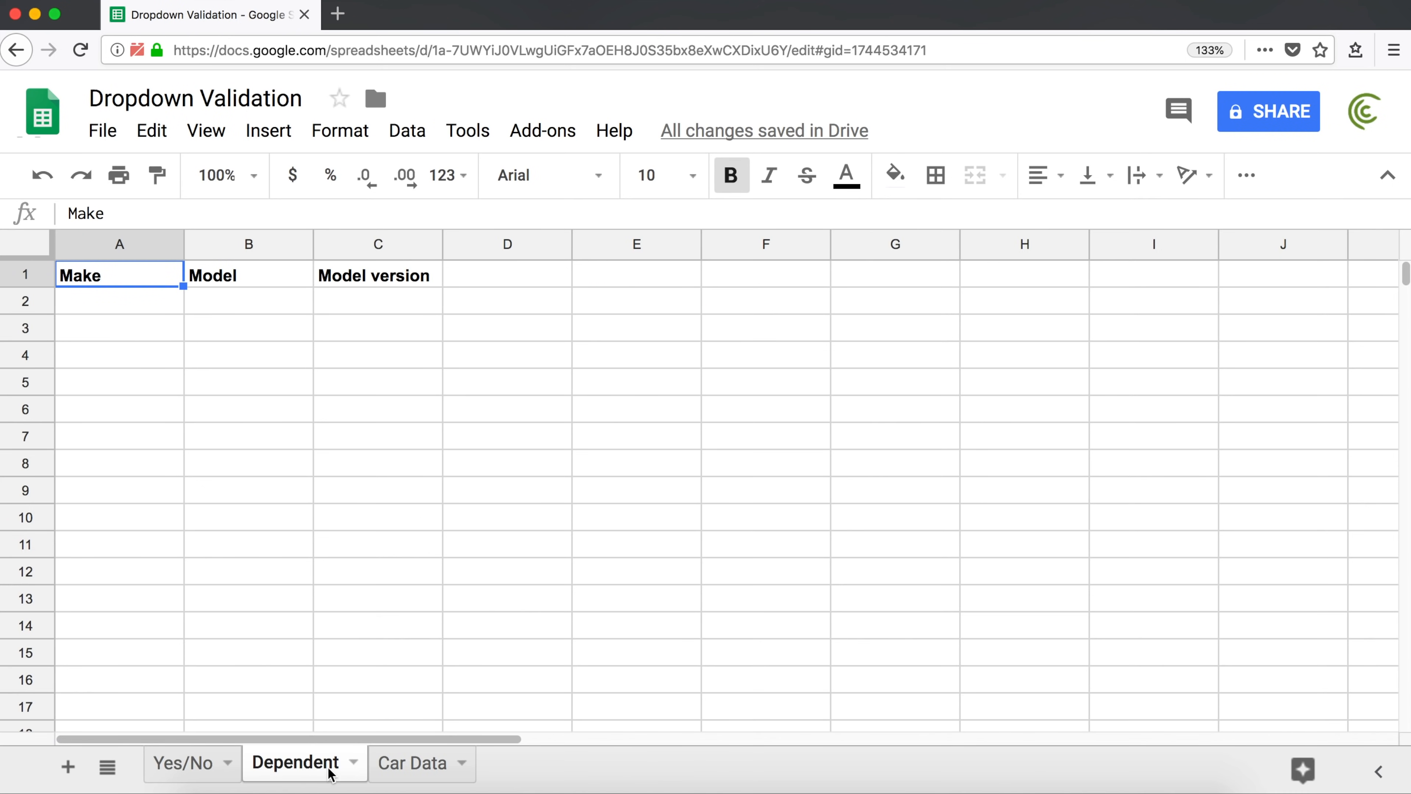
pyautogui.click(422, 772)
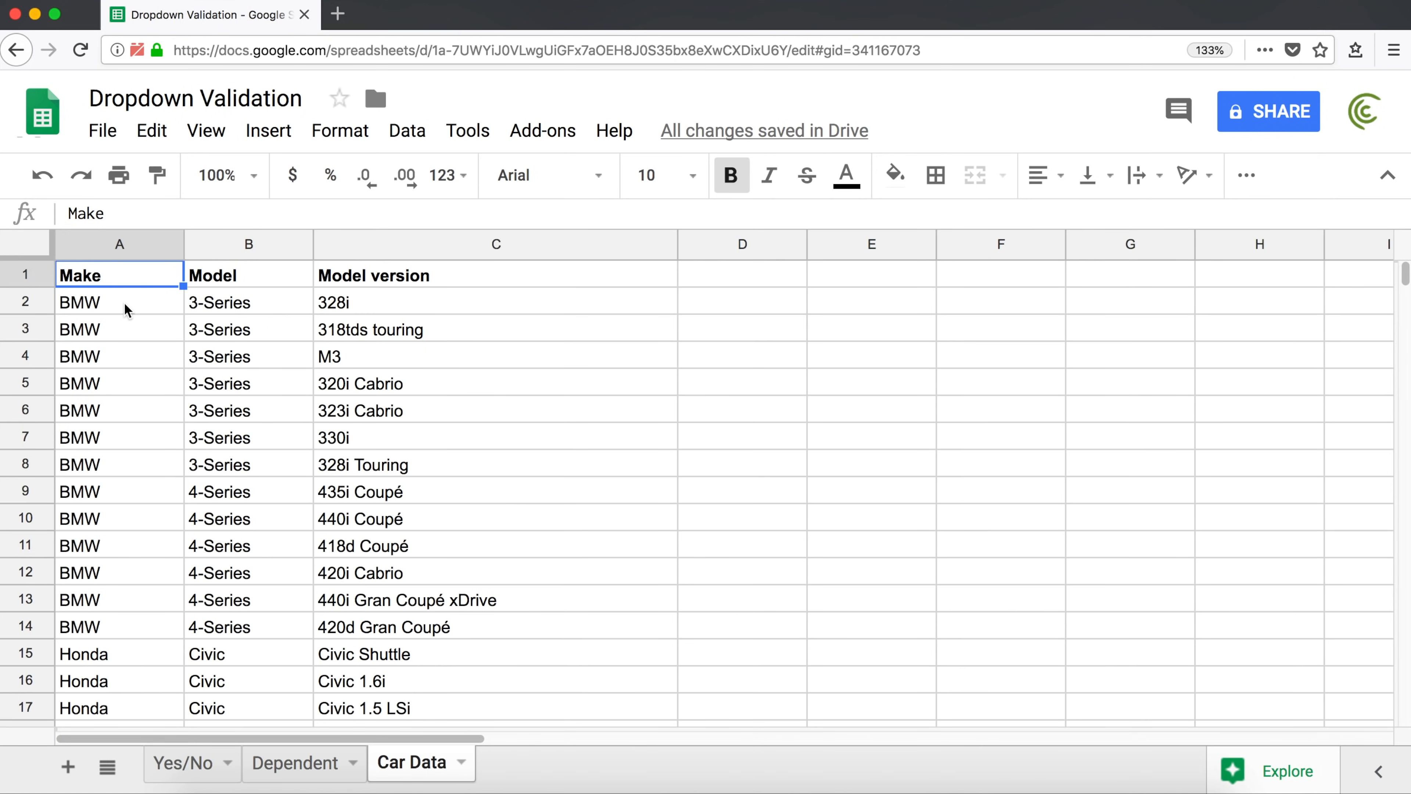
pyautogui.moveTo(115, 301); pyautogui.dragTo(114, 653)
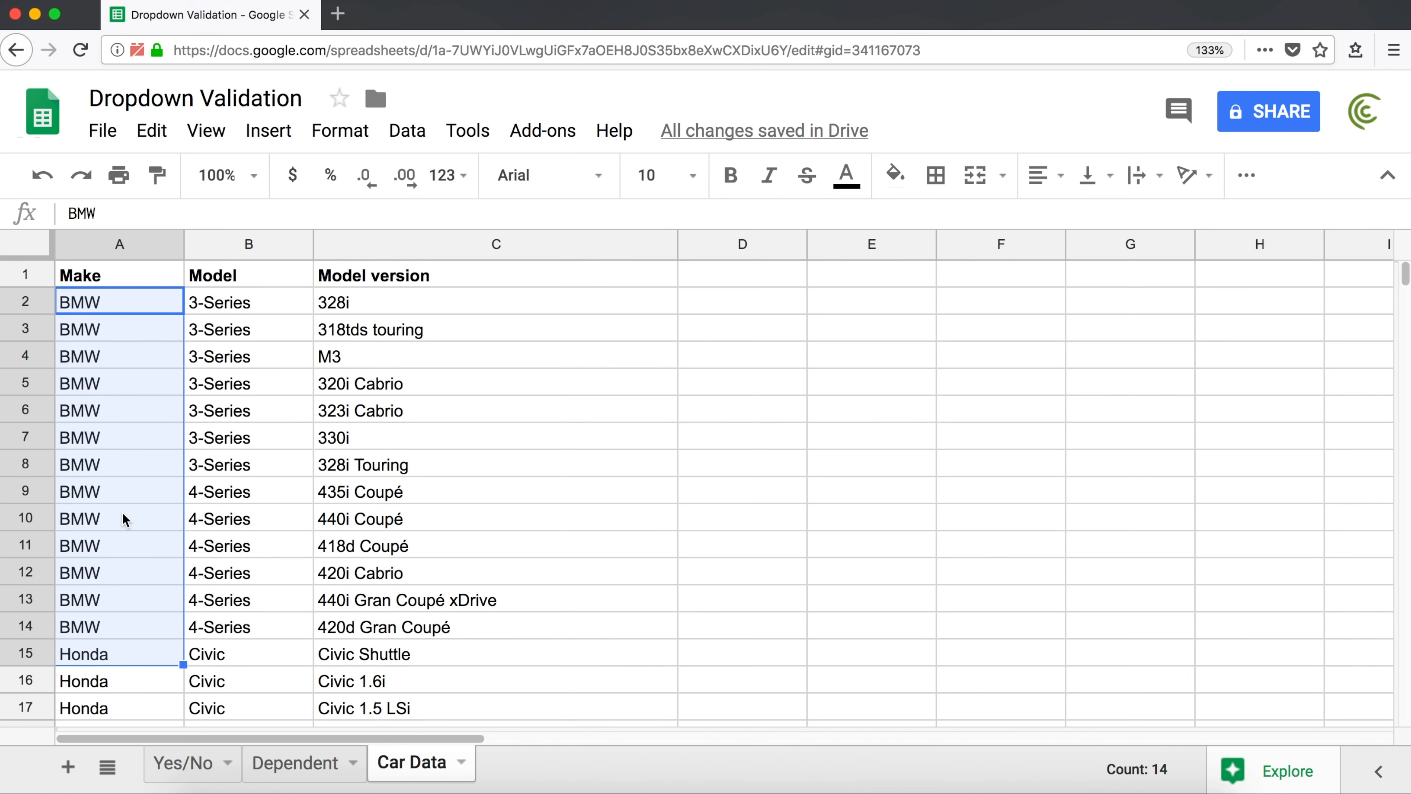
pyautogui.click(129, 523)
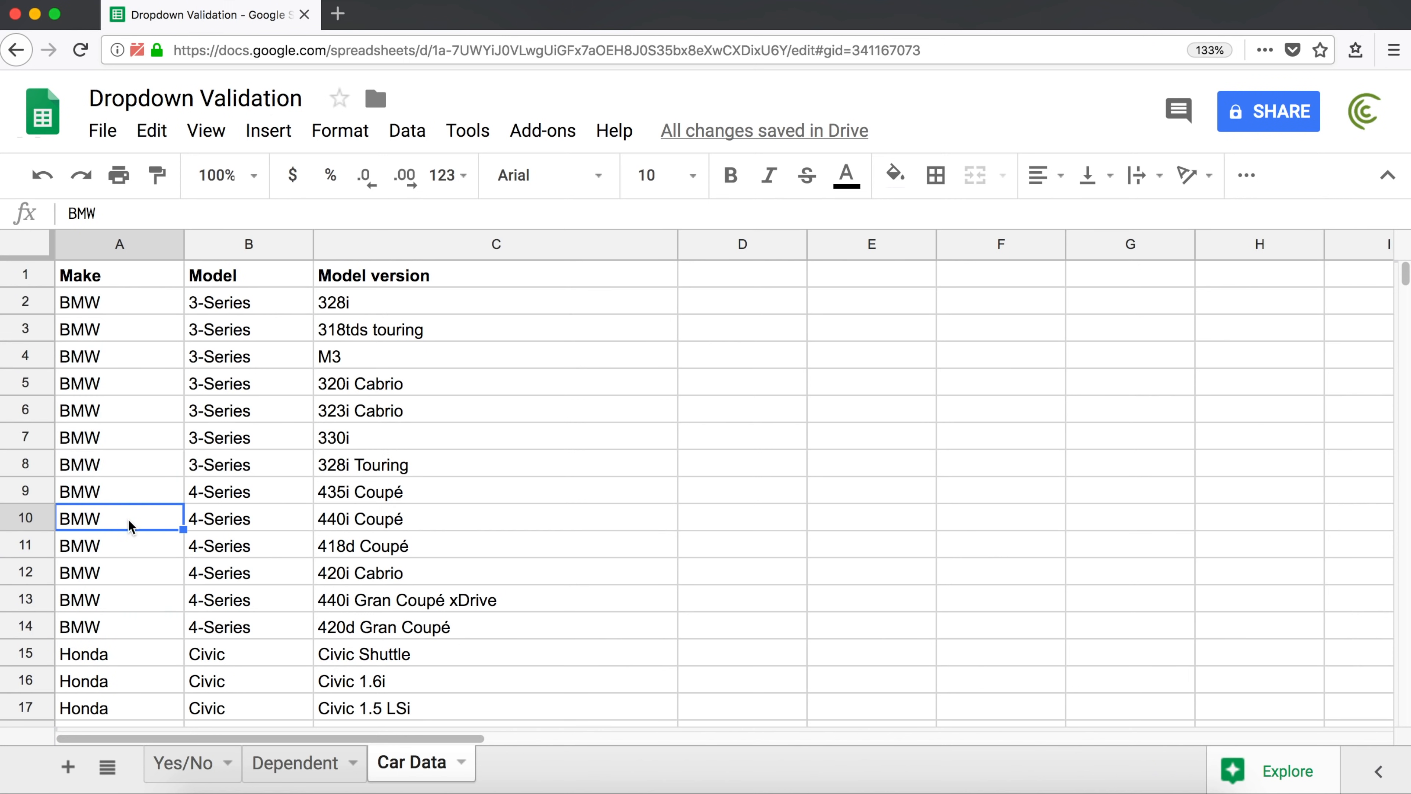
# Start a list-from-a-range data validation for cell A2 under Make on the Dependent sheet
pyautogui.click(314, 766)
pyautogui.click(140, 303)
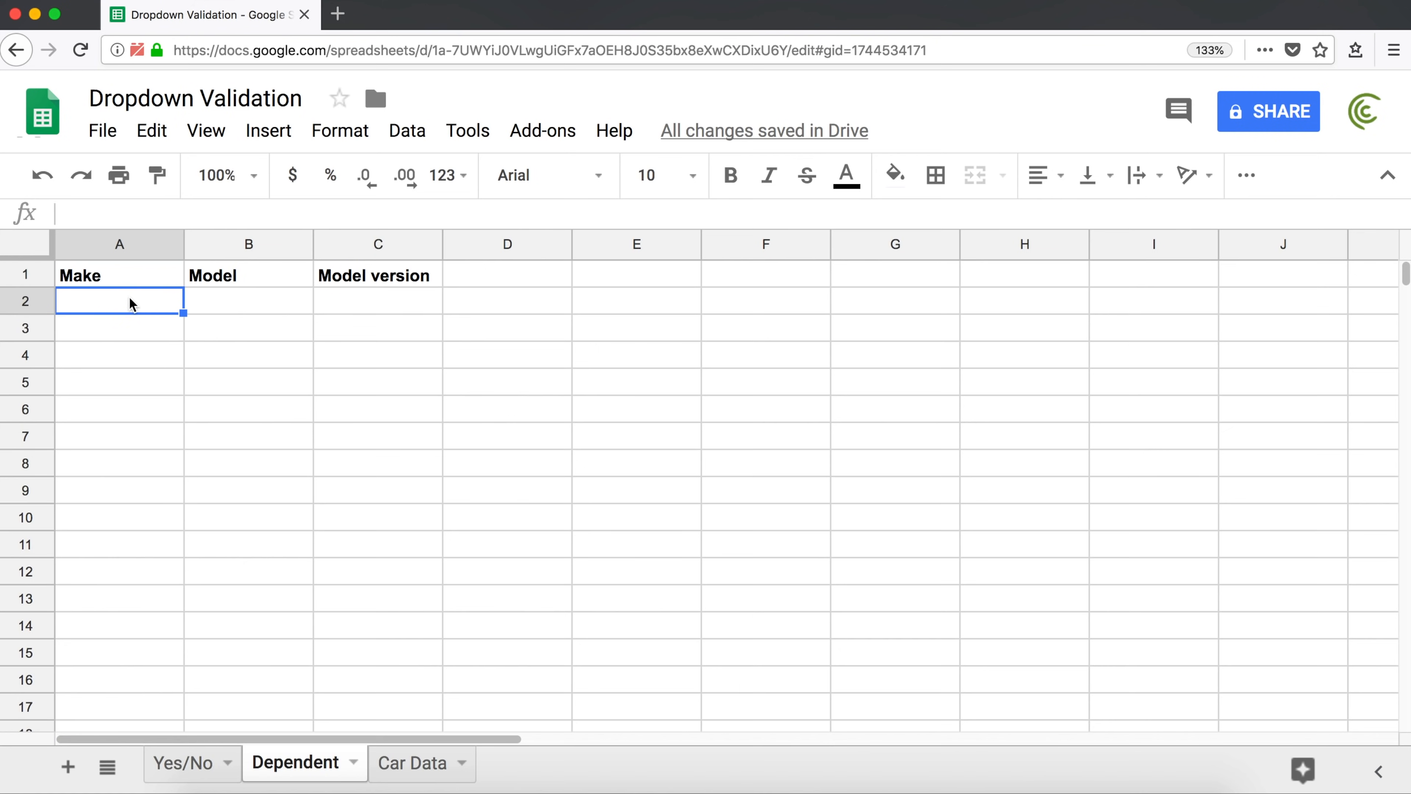
pyautogui.click(409, 140)
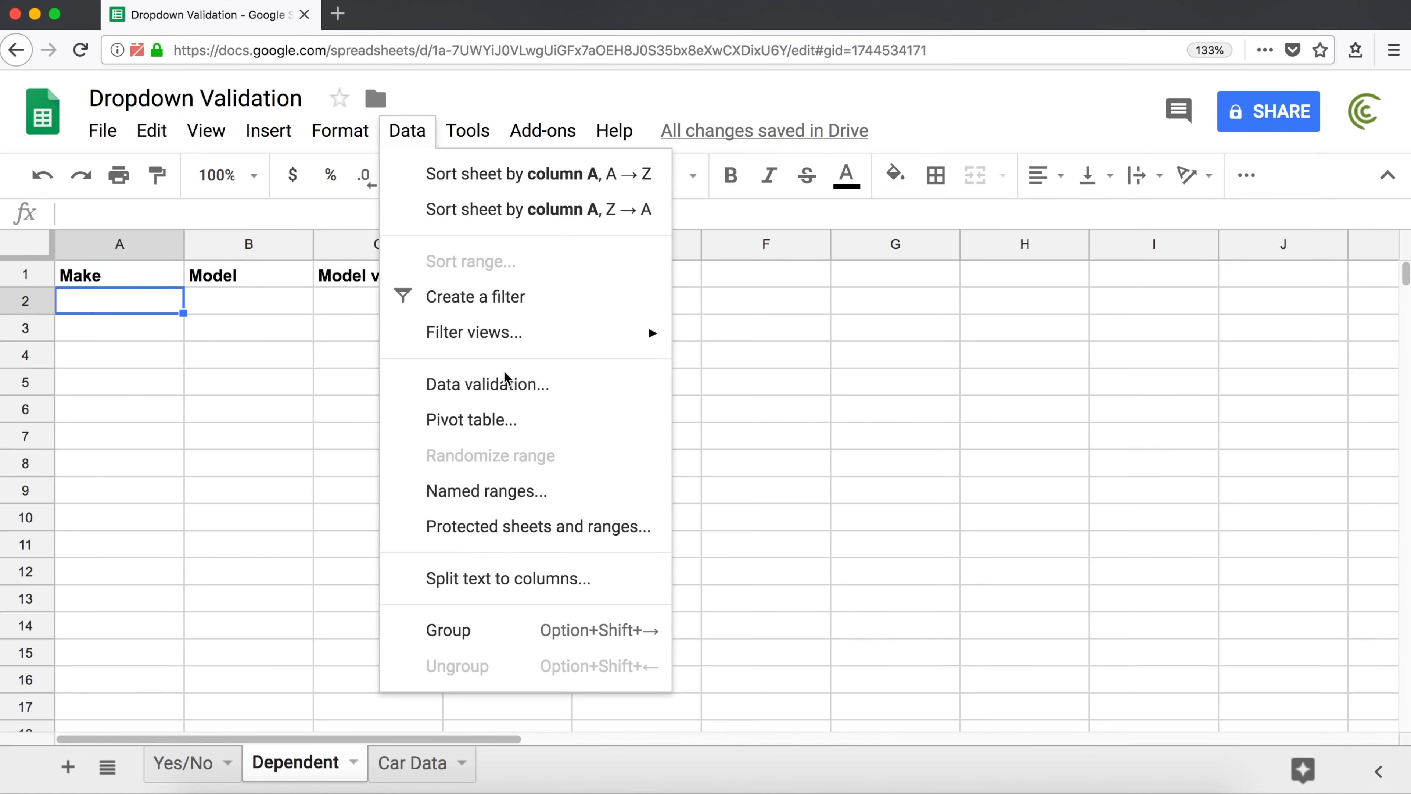
pyautogui.click(494, 393)
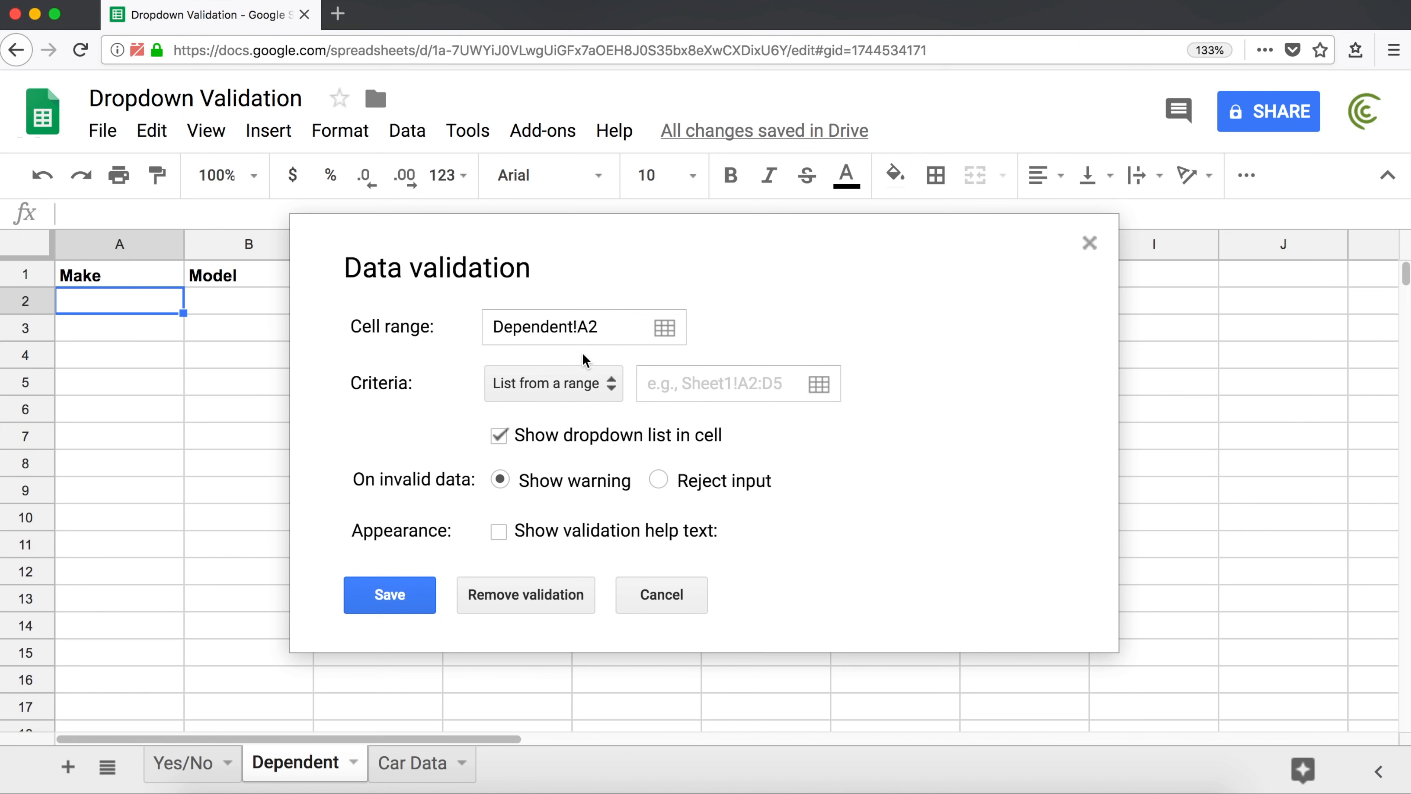
pyautogui.click(715, 383)
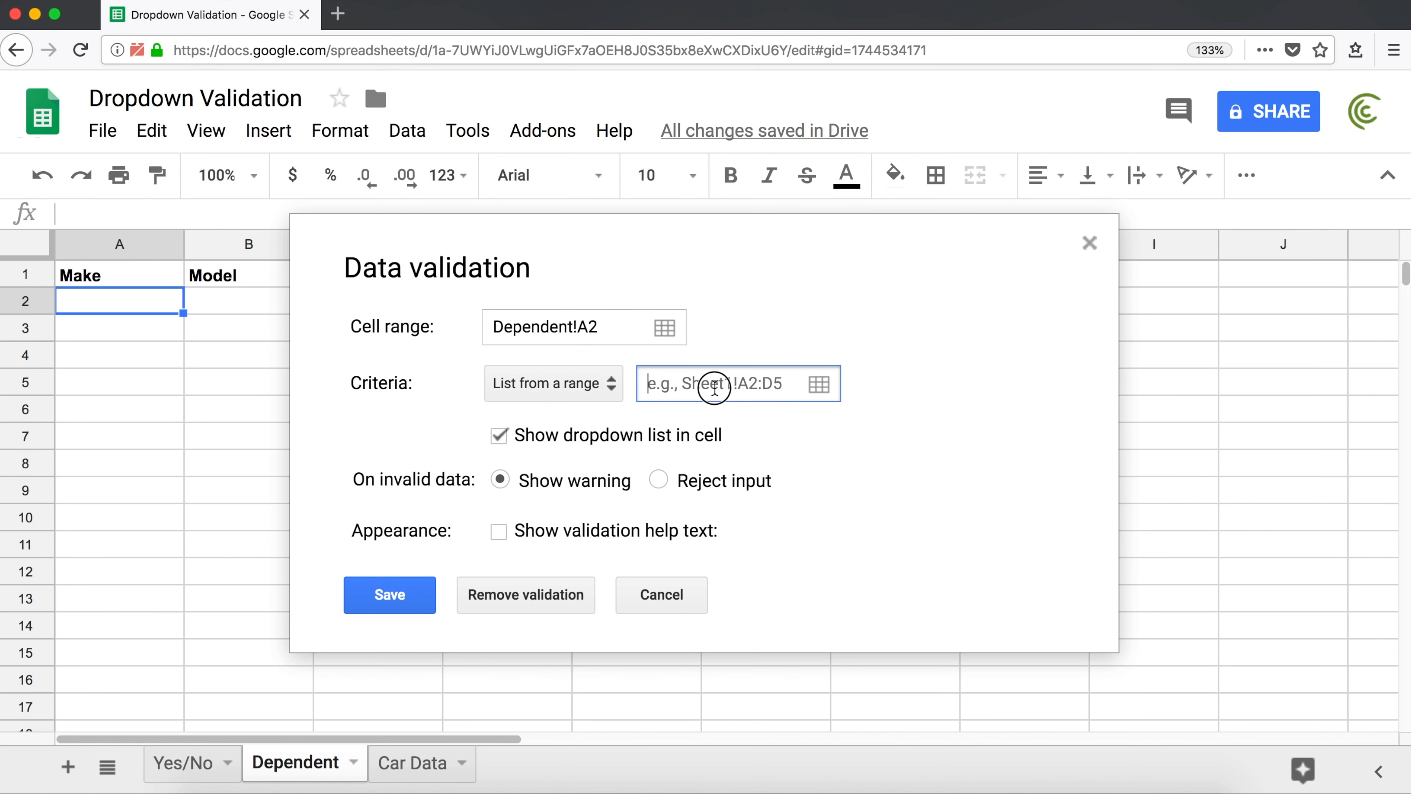
pyautogui.click(821, 392)
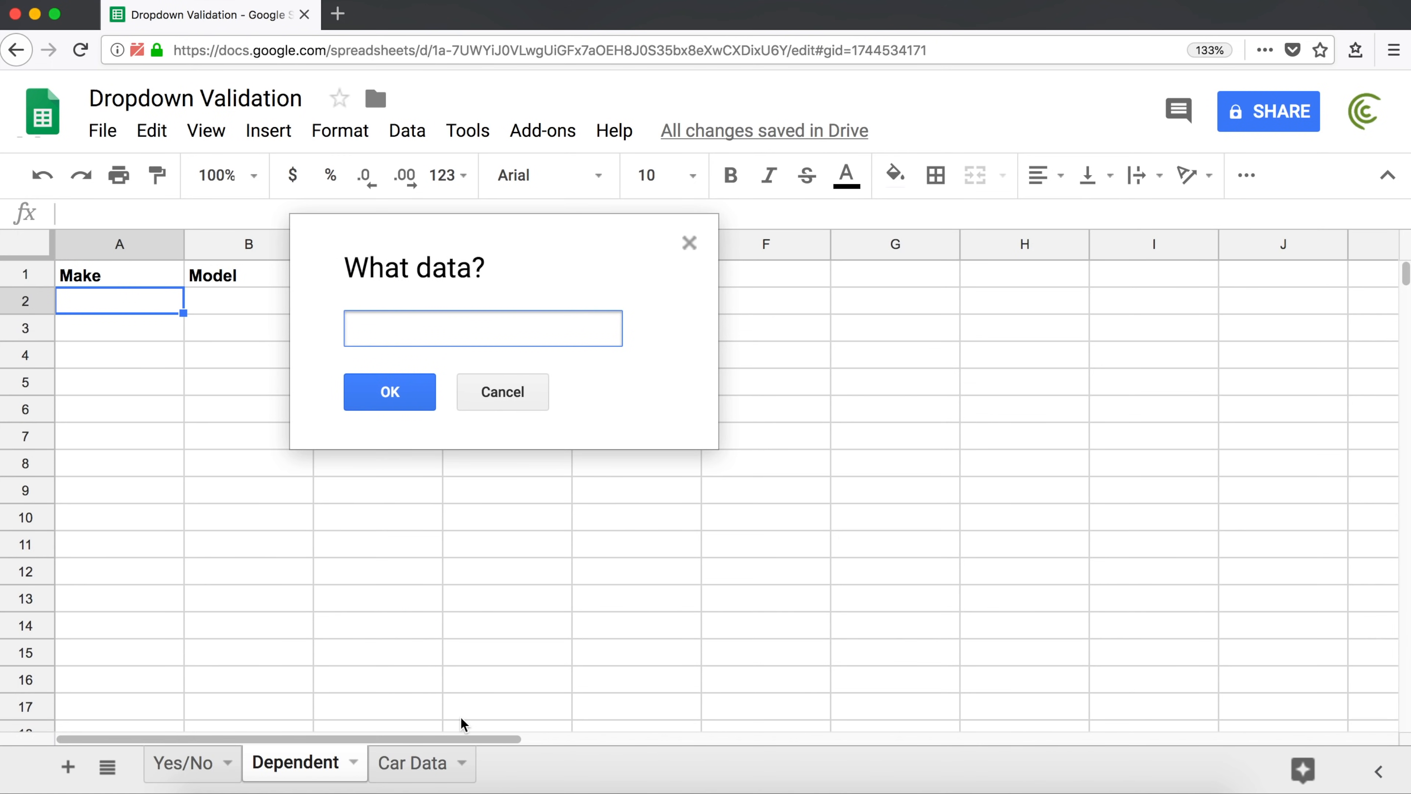
# Use 'Car Data'!A2:A967 as the source range for the Make dropdown and save the validation
pyautogui.click(418, 772)
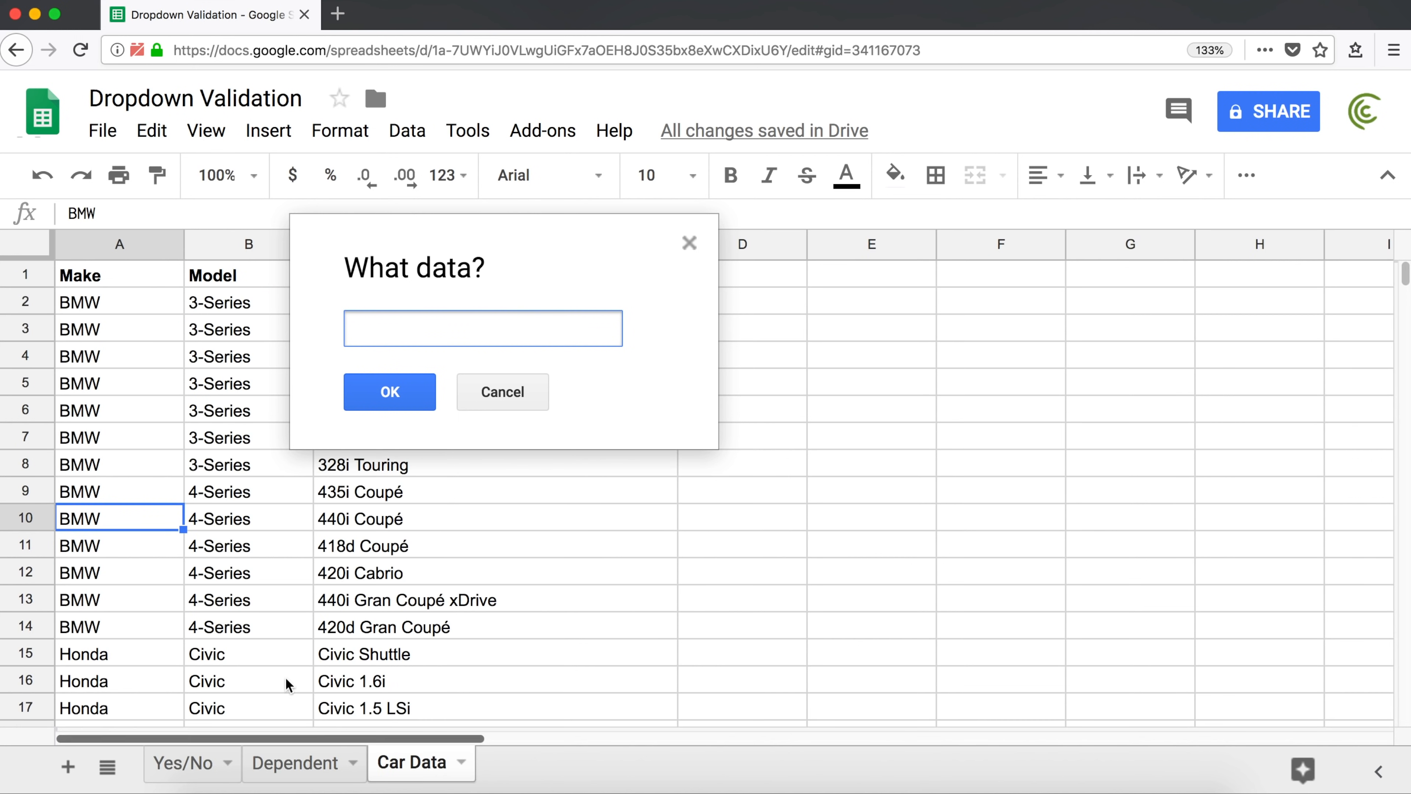
pyautogui.click(125, 302)
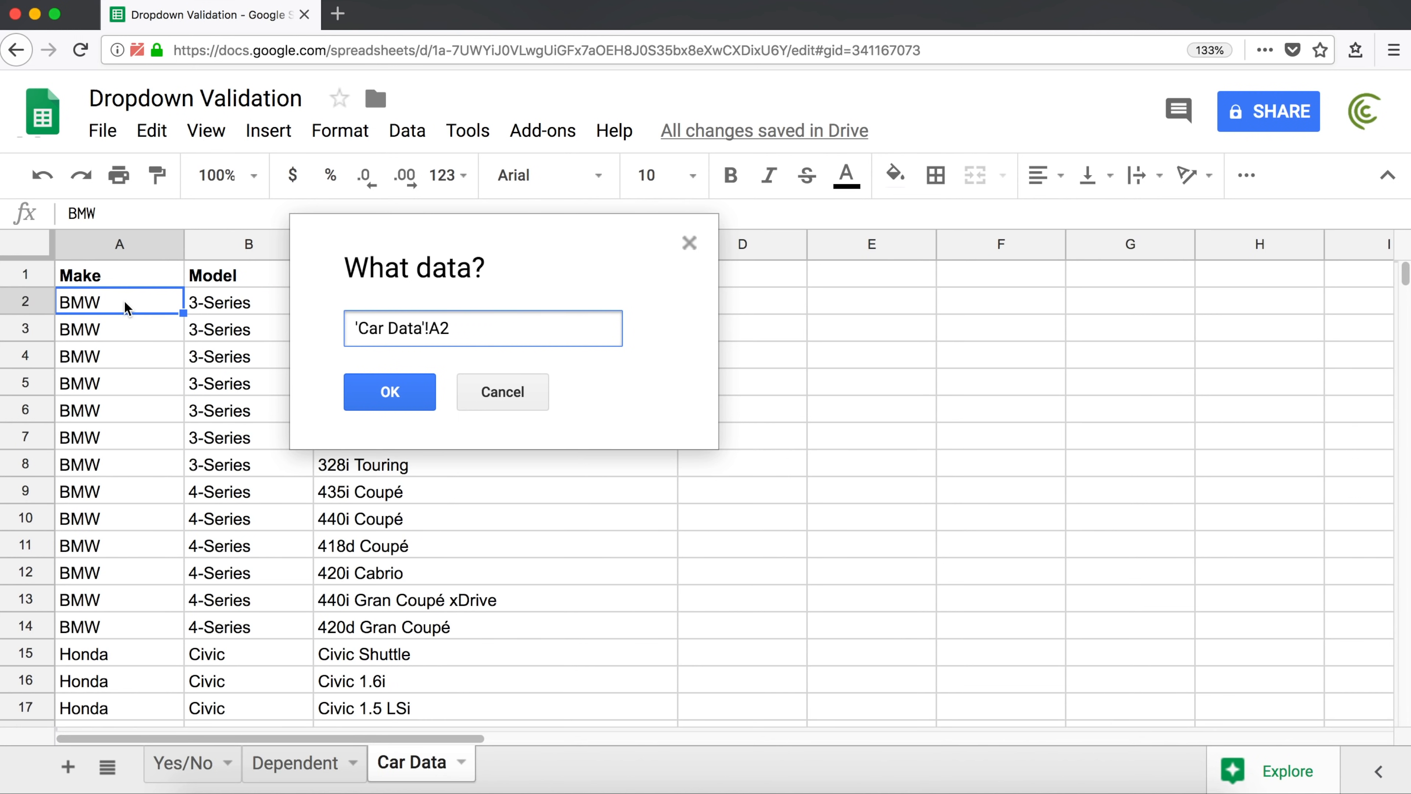
pyautogui.press('super+shift+Down')
pyautogui.press('super+shift+Down')
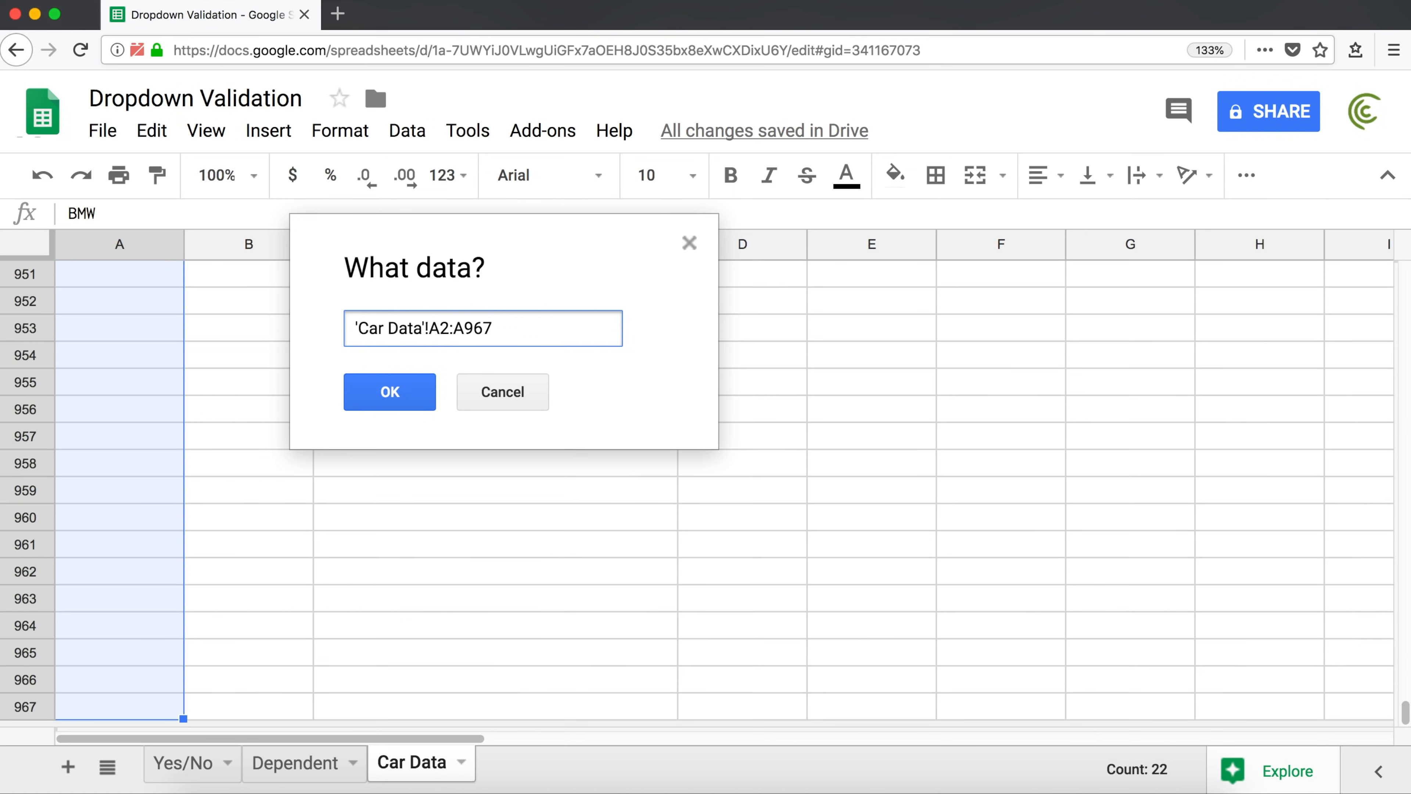
pyautogui.click(390, 392)
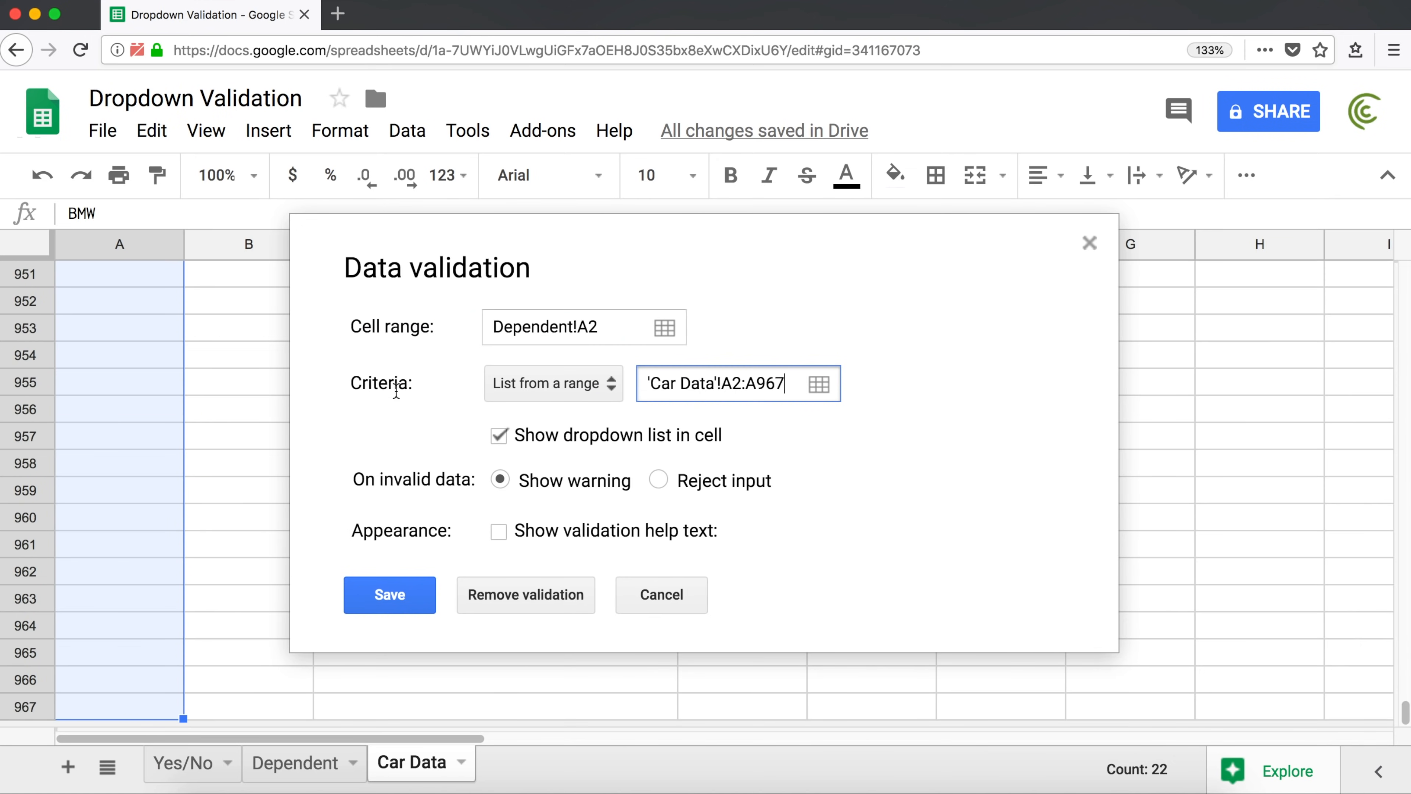
pyautogui.click(391, 595)
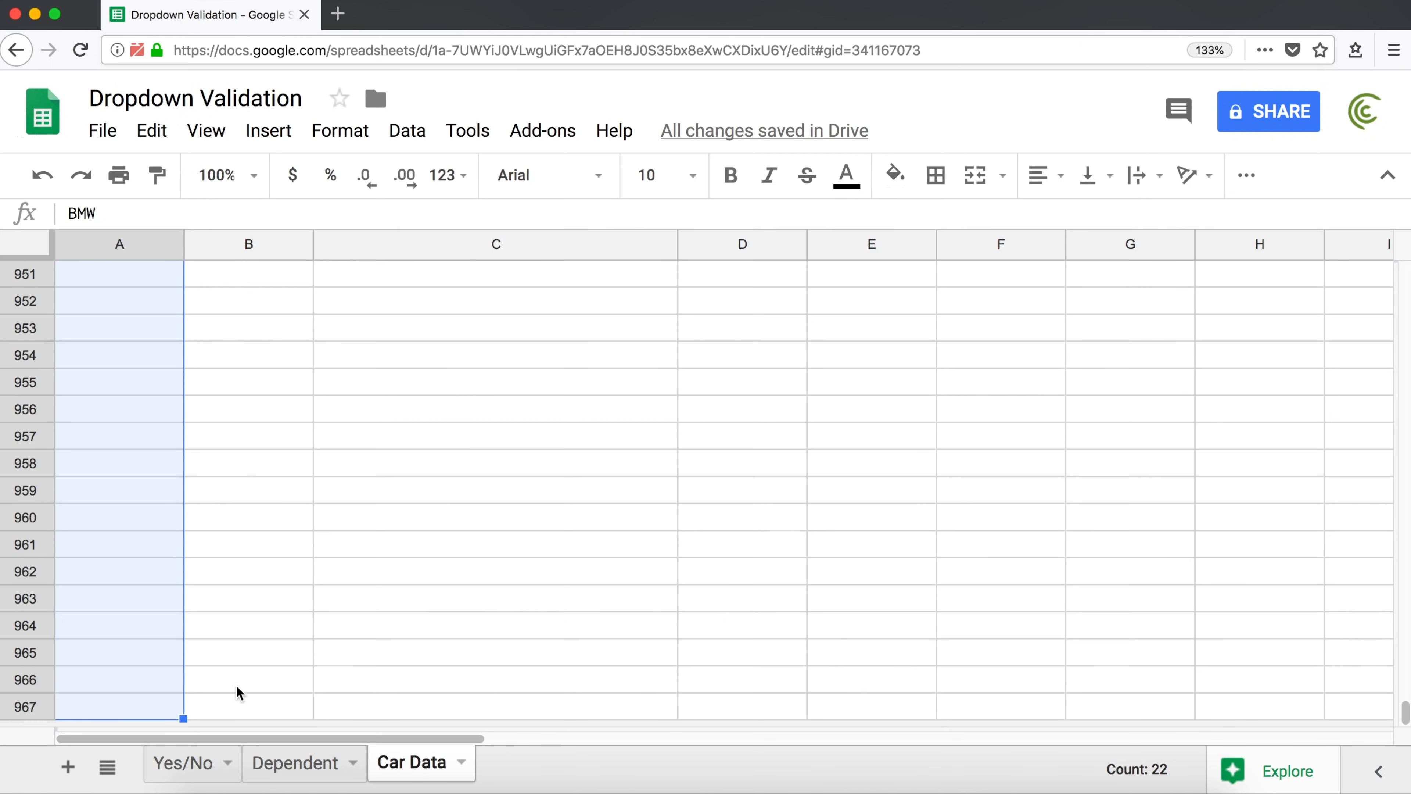
# Choose Honda from the Make dropdown in A2 on the Dependent sheet
pyautogui.hotkey('ctrl', 'Home')
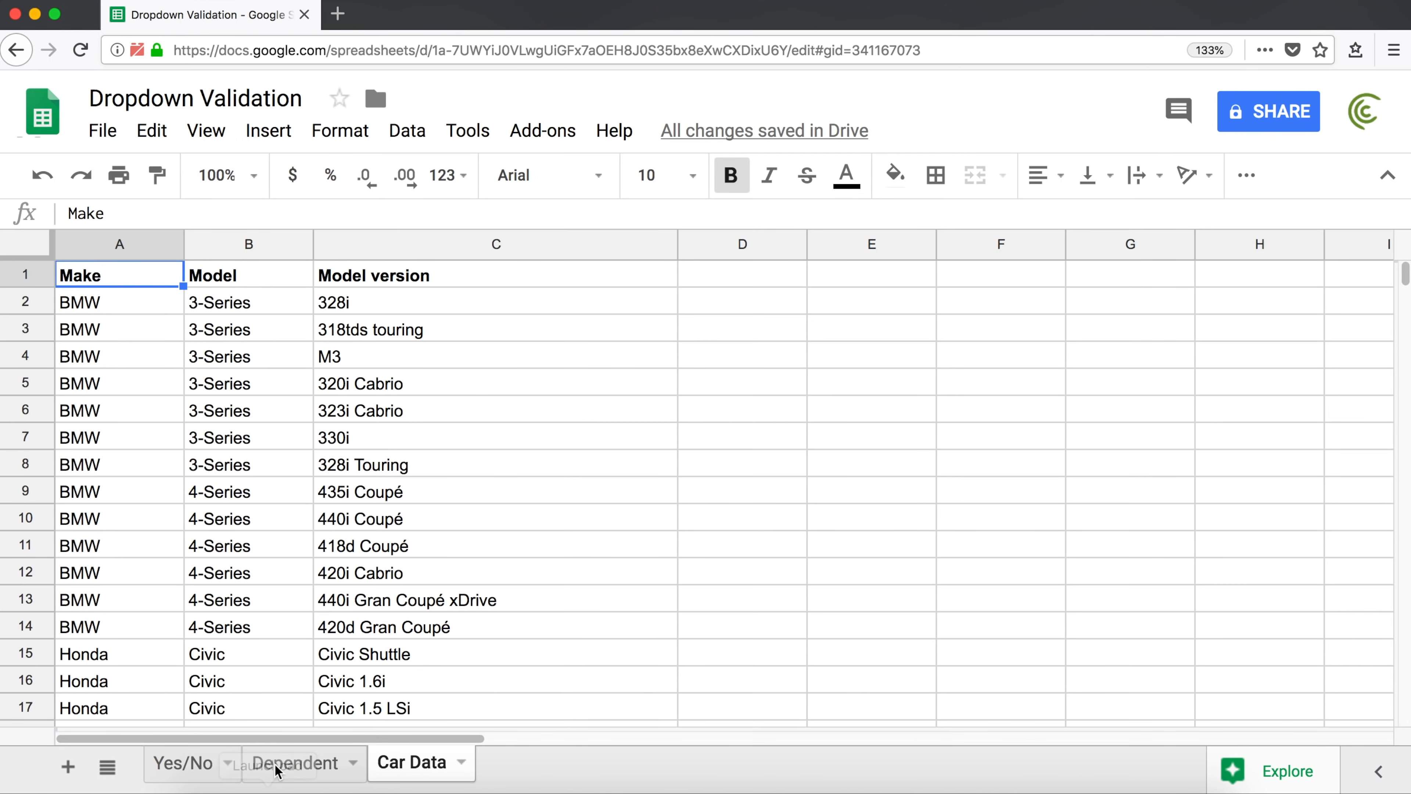
pyautogui.click(278, 768)
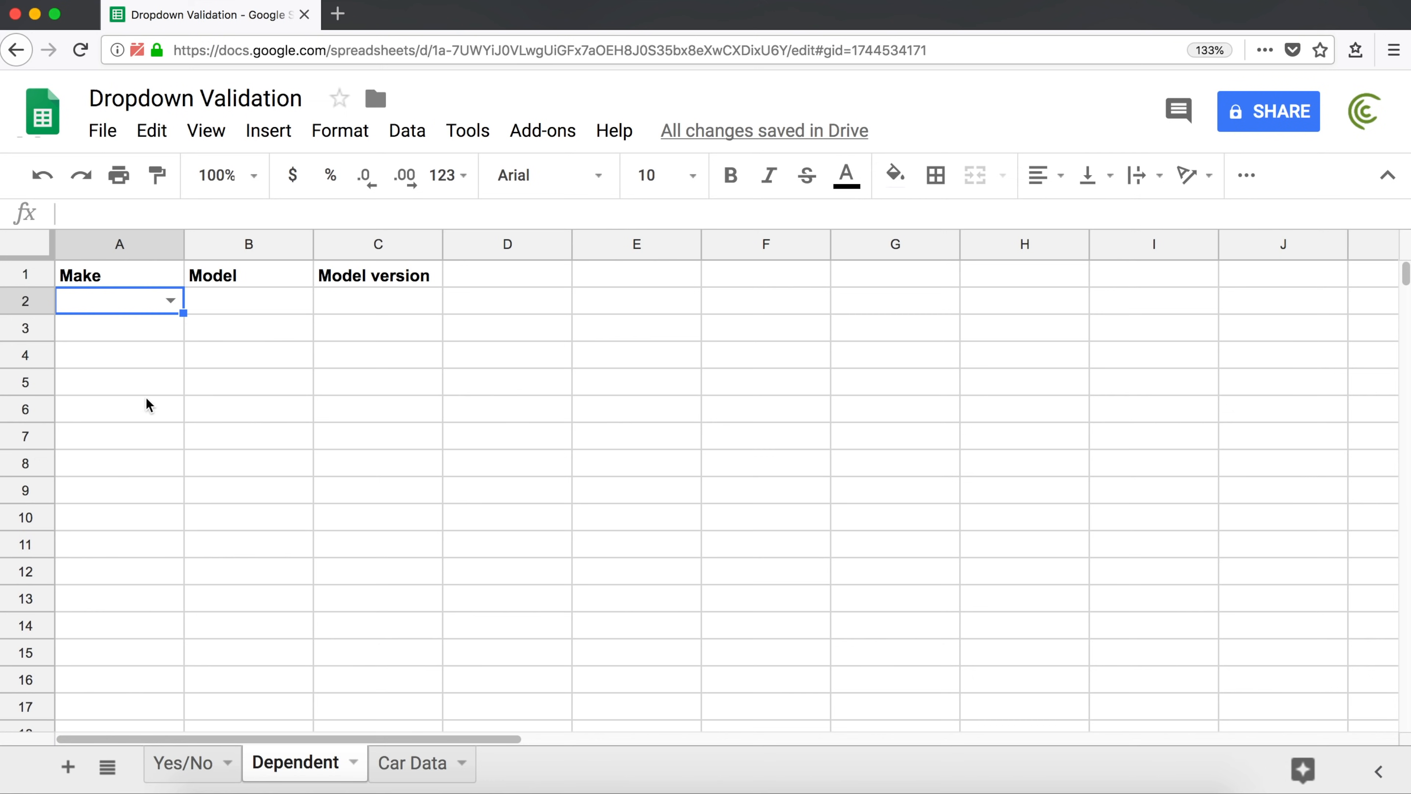
pyautogui.click(170, 304)
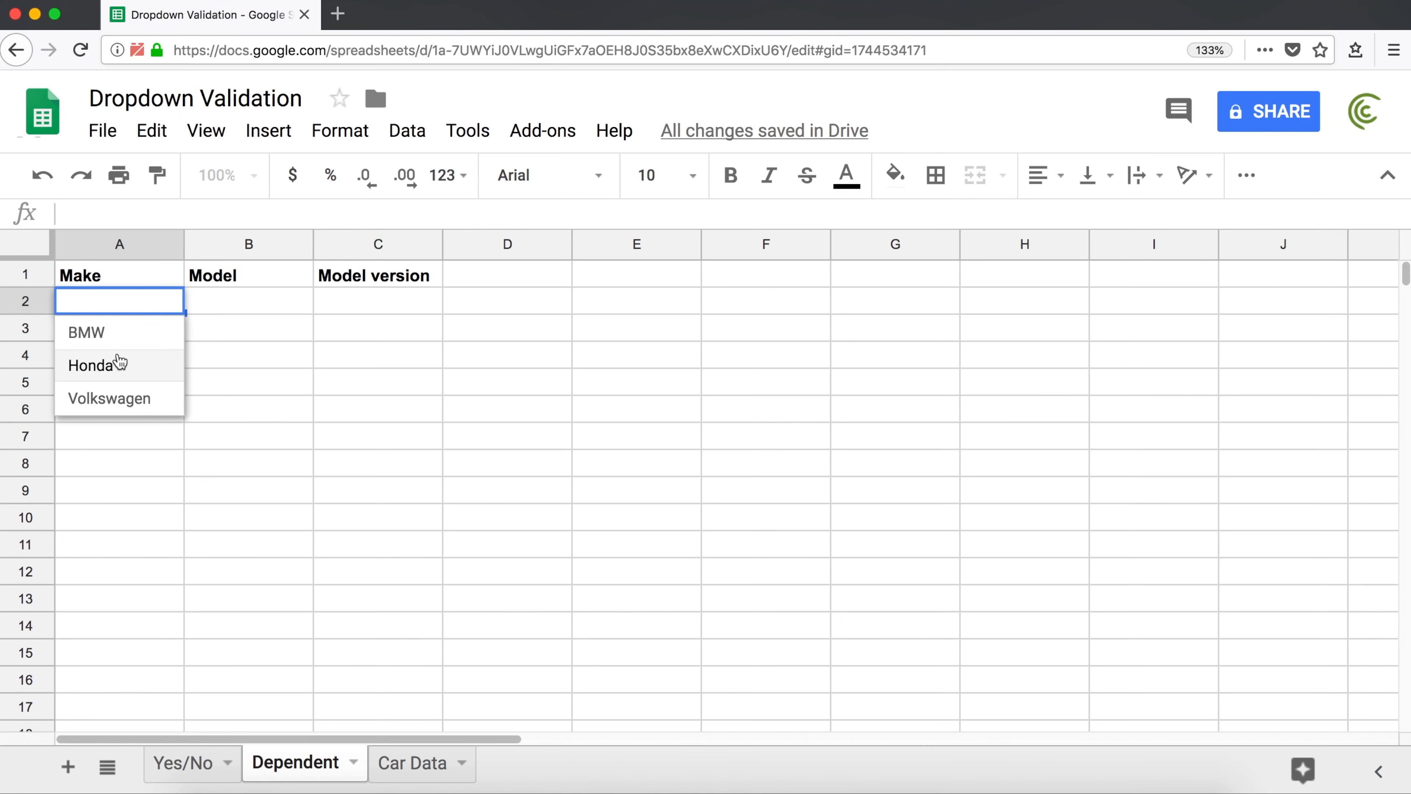
pyautogui.click(118, 367)
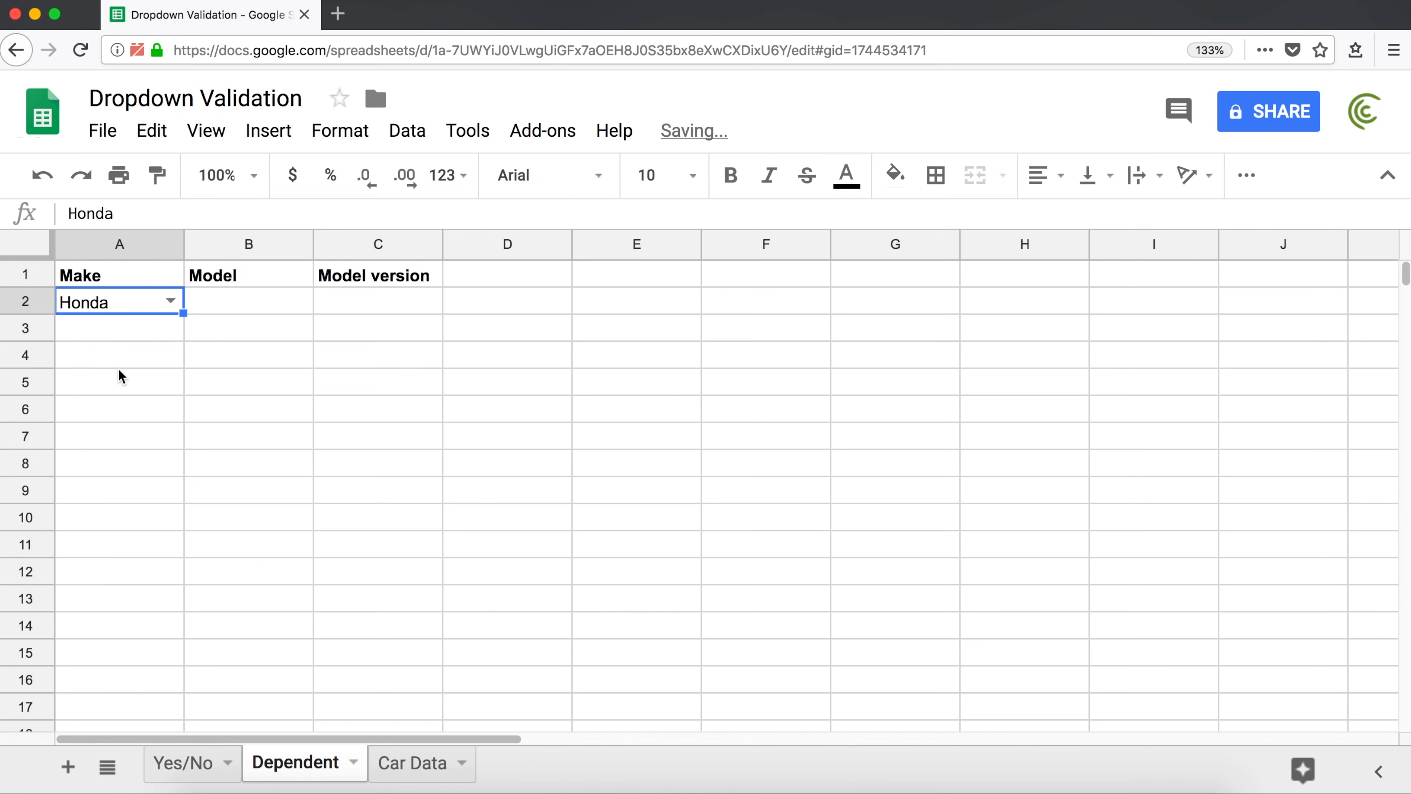
# Examine which models on the Car Data sheet belong to Honda, for the Model cell B2 on Dependent
pyautogui.click(211, 307)
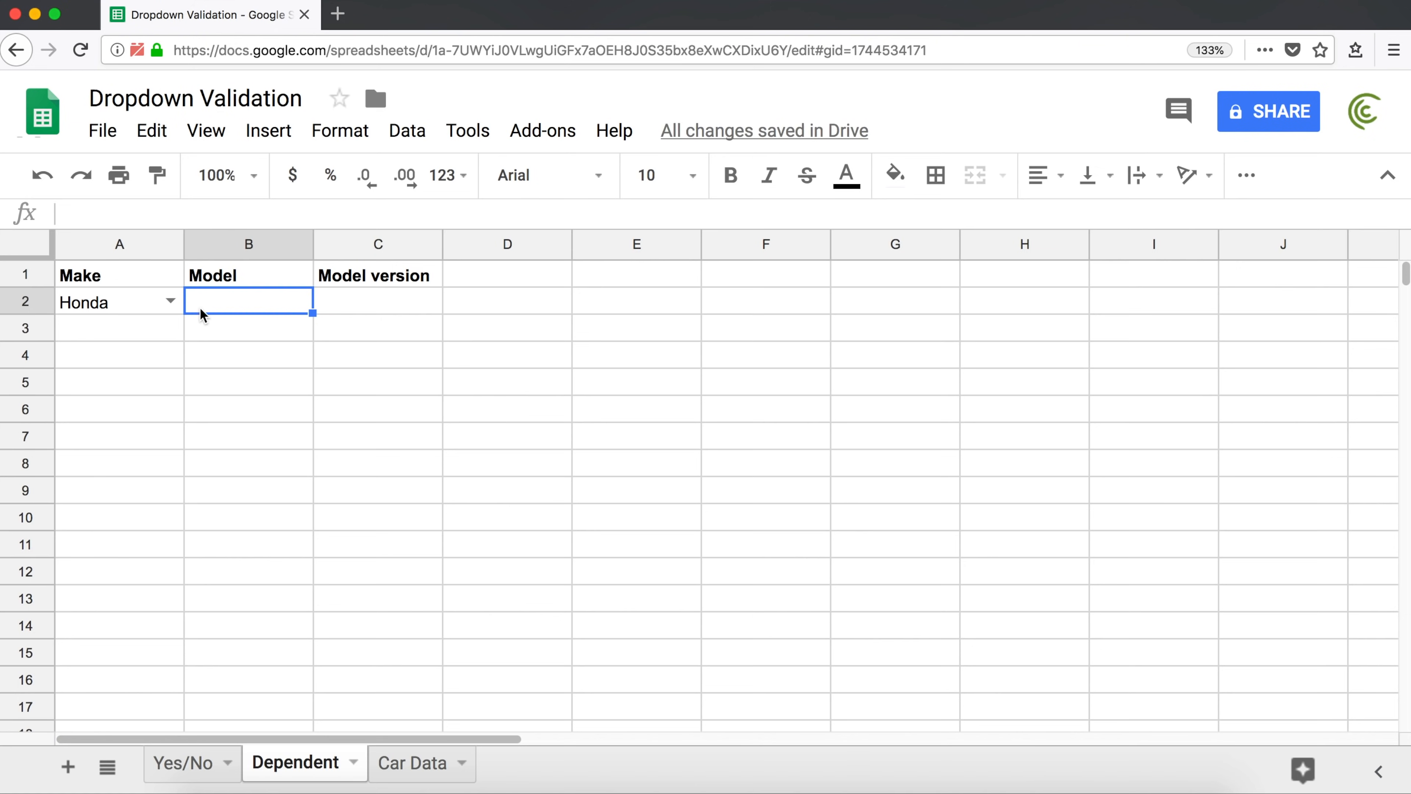
pyautogui.click(384, 770)
pyautogui.scroll(-5, 211, 553)
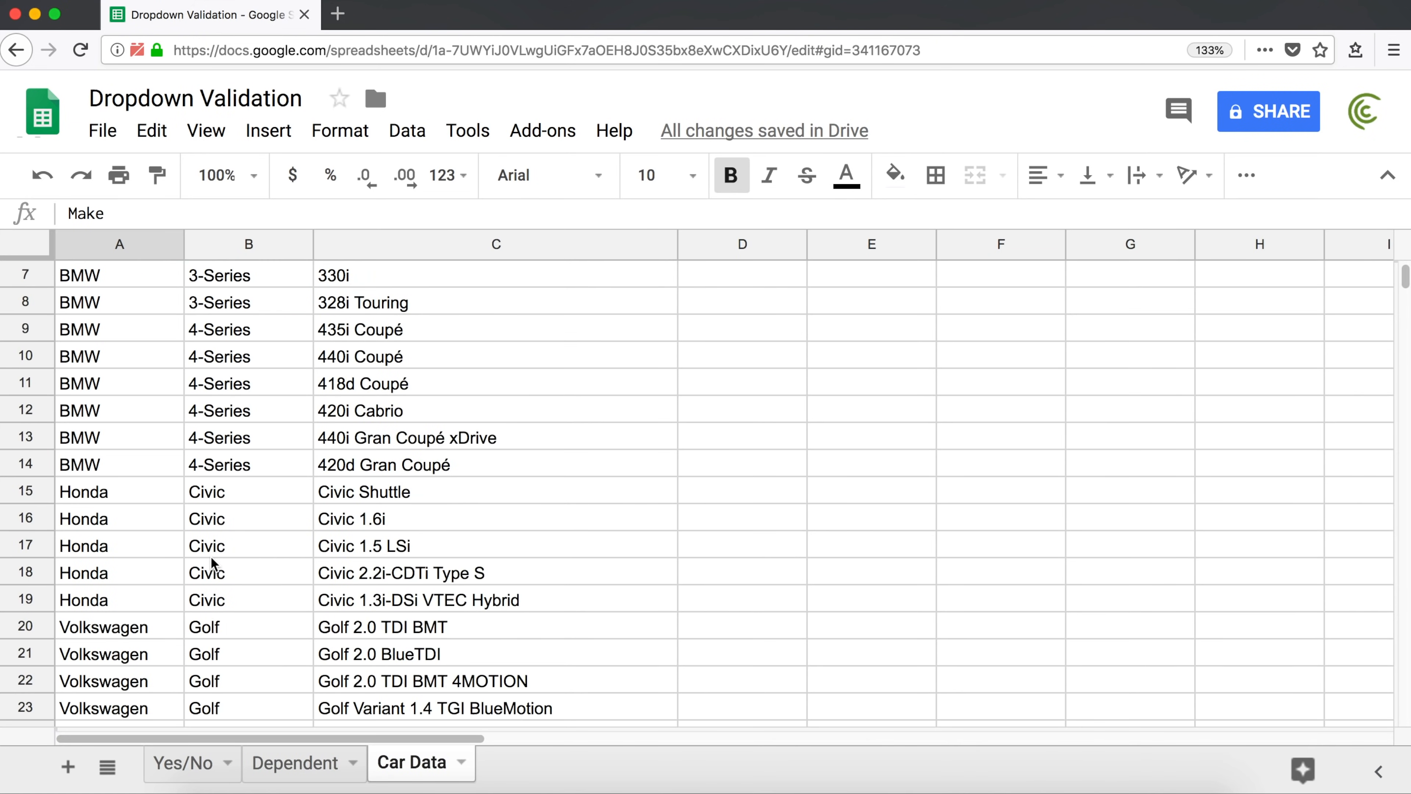
pyautogui.scroll(1, 246, 488)
pyautogui.moveTo(240, 448); pyautogui.dragTo(239, 542)
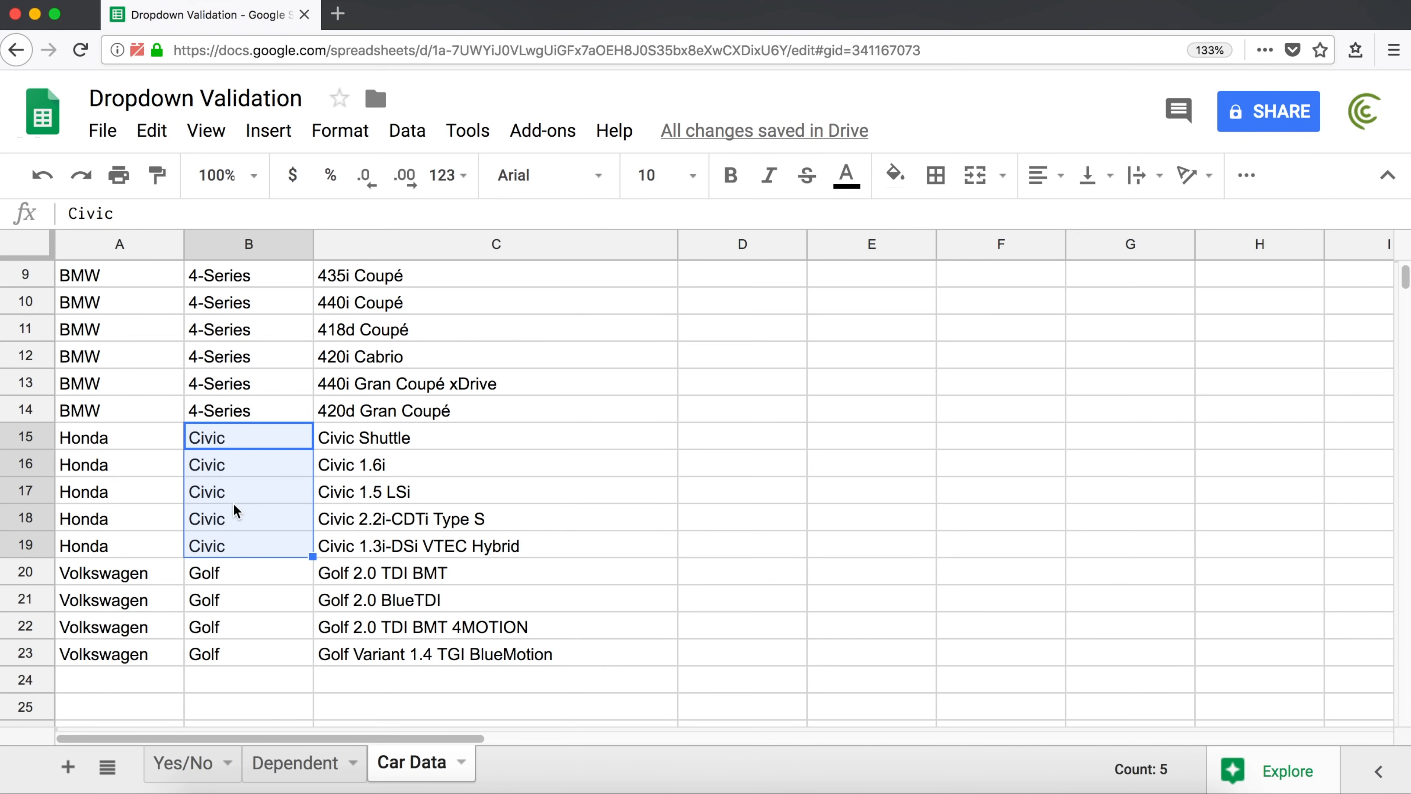
pyautogui.click(310, 772)
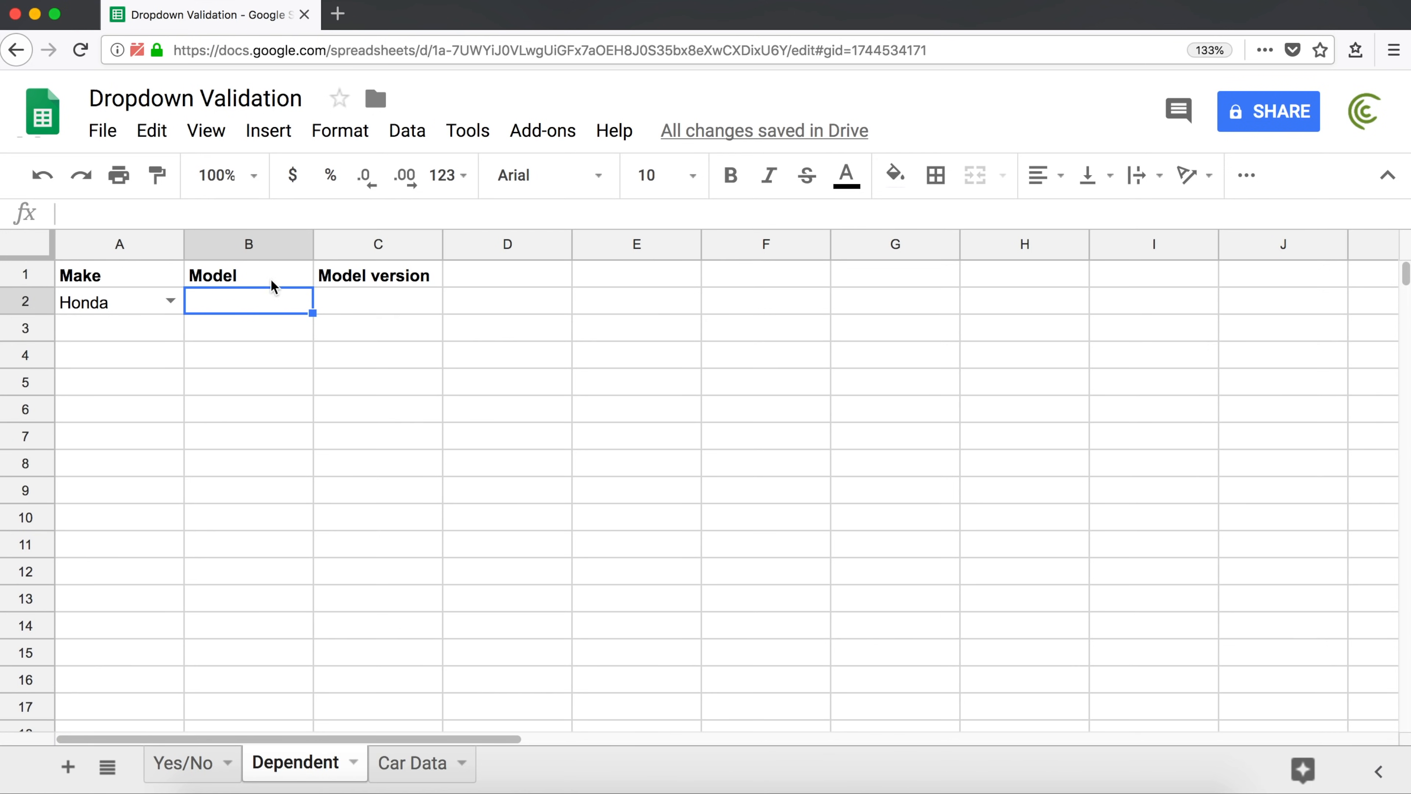
# Add two new sheets after Dependent and rename the first one Model
pyautogui.click(68, 767)
pyautogui.click(67, 767)
pyautogui.click(317, 773)
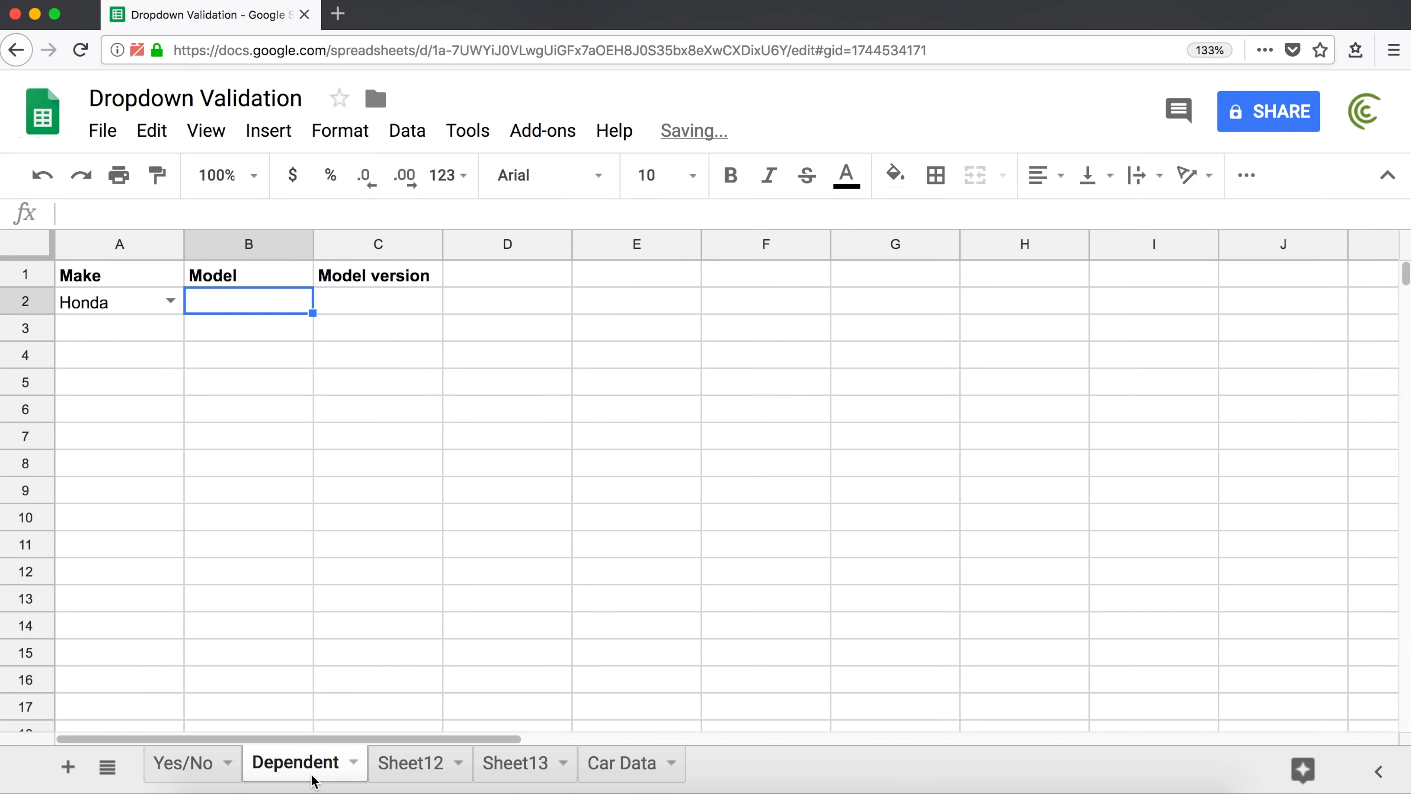
pyautogui.click(259, 278)
pyautogui.doubleClick(405, 763)
pyautogui.write('Model')
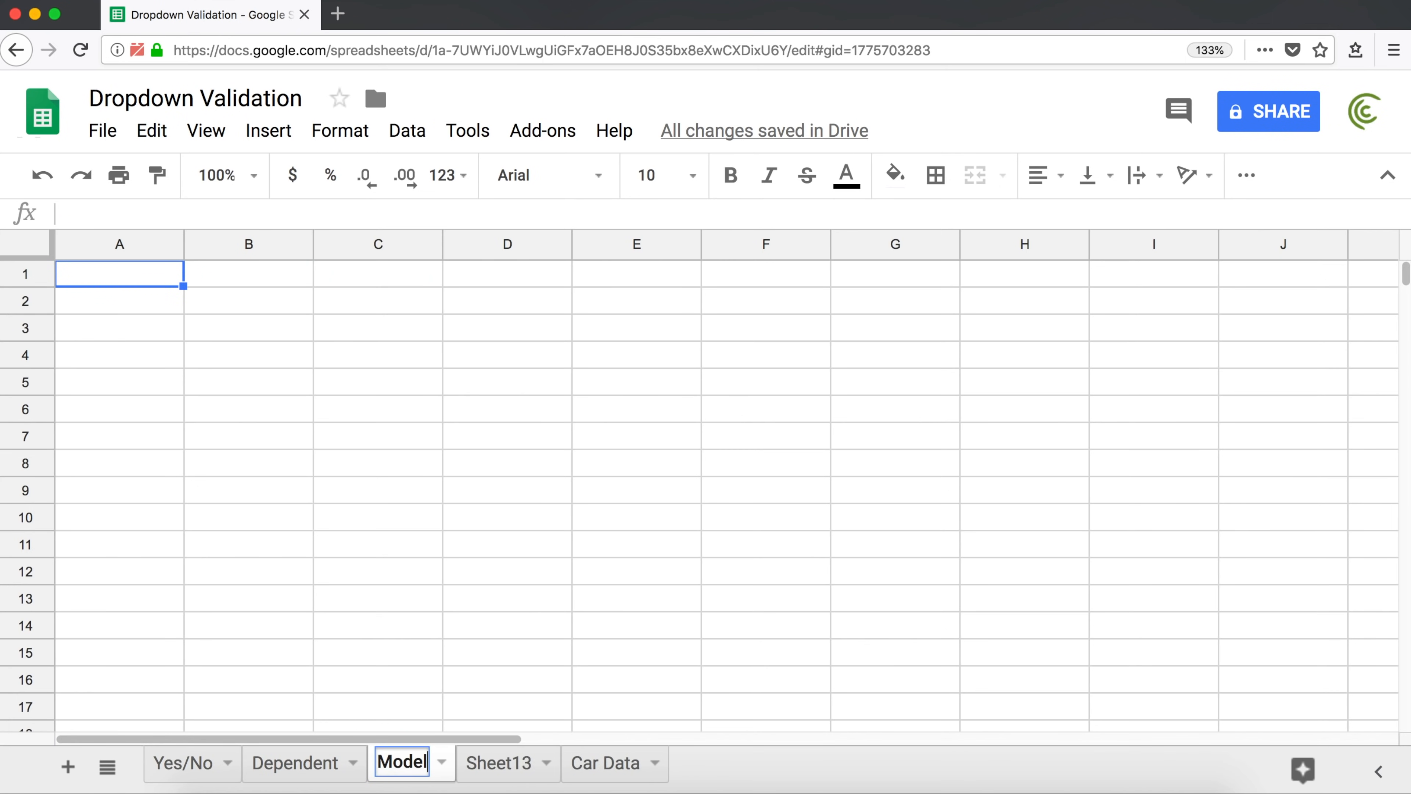
pyautogui.press('Return')
# Rename the second new sheet Model version, matching the header in C1 of the Dependent sheet
pyautogui.click(328, 761)
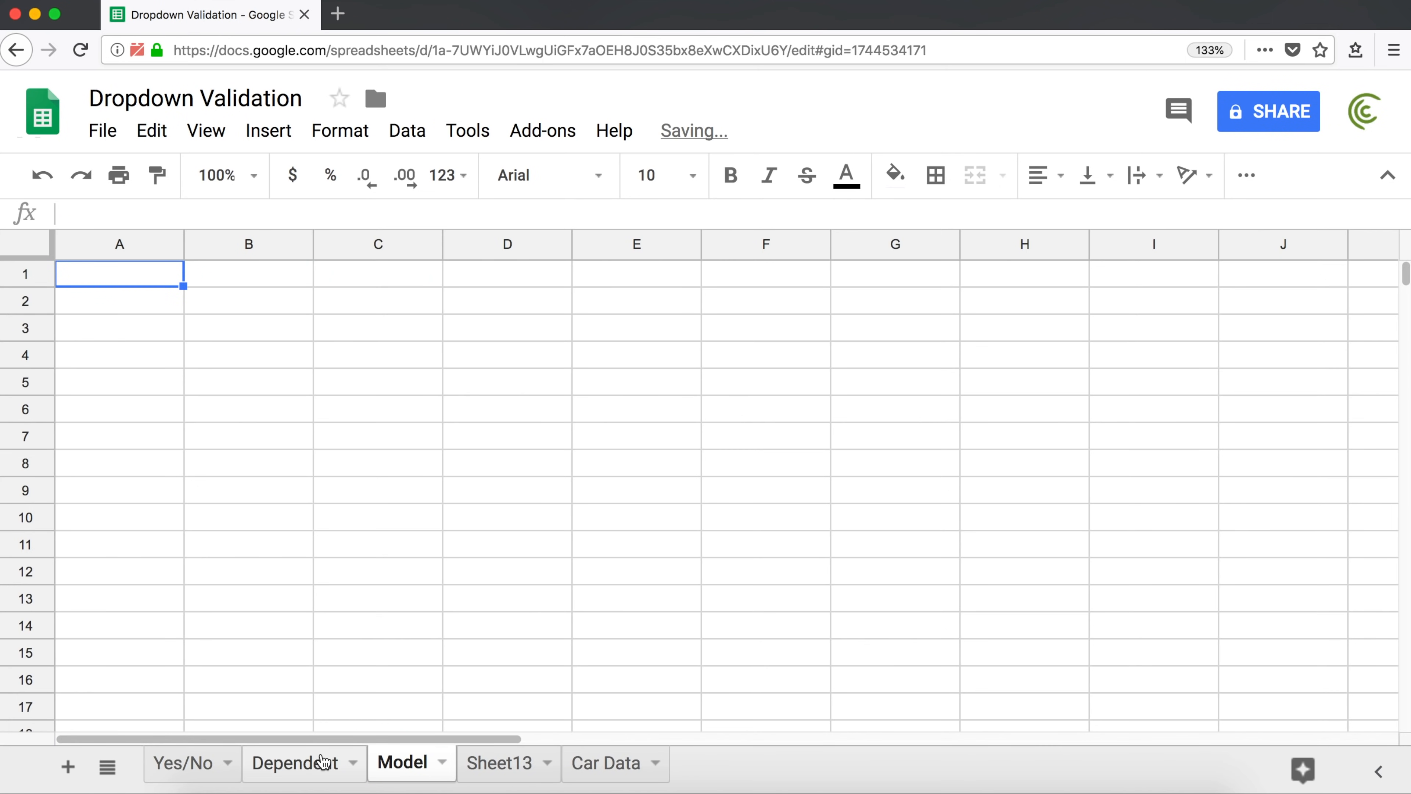
pyautogui.click(398, 278)
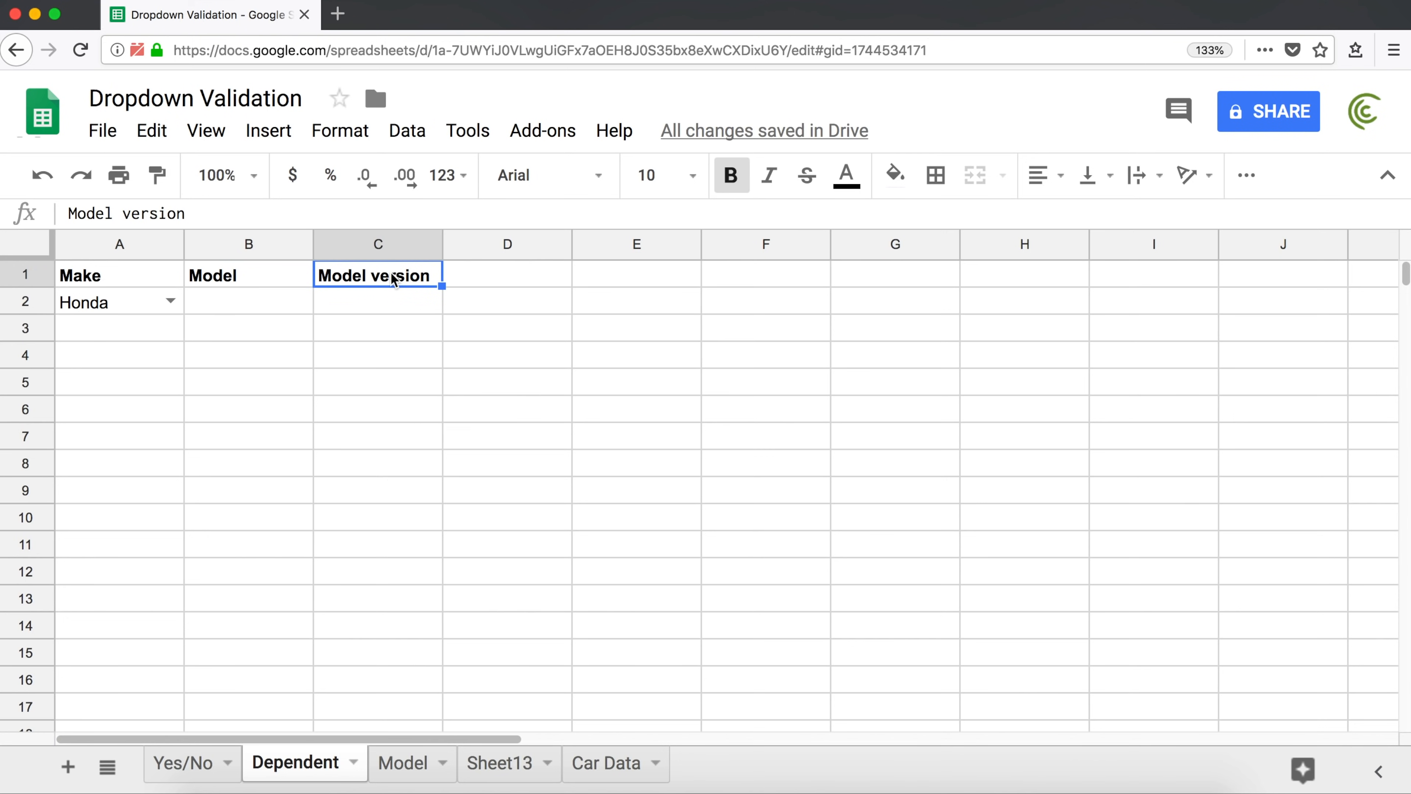
pyautogui.click(499, 763)
pyautogui.doubleClick(499, 762)
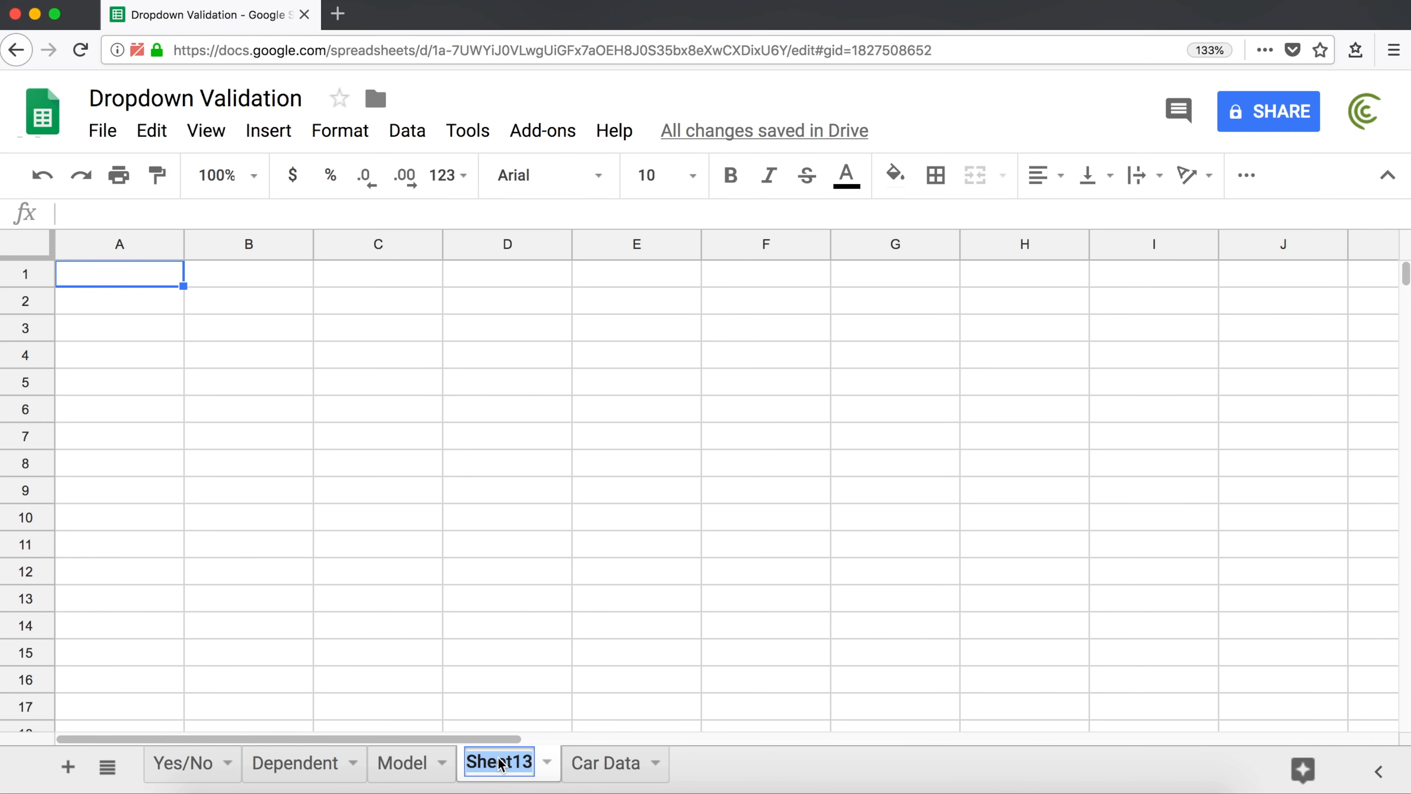
pyautogui.write('Model version')
pyautogui.press('Return')
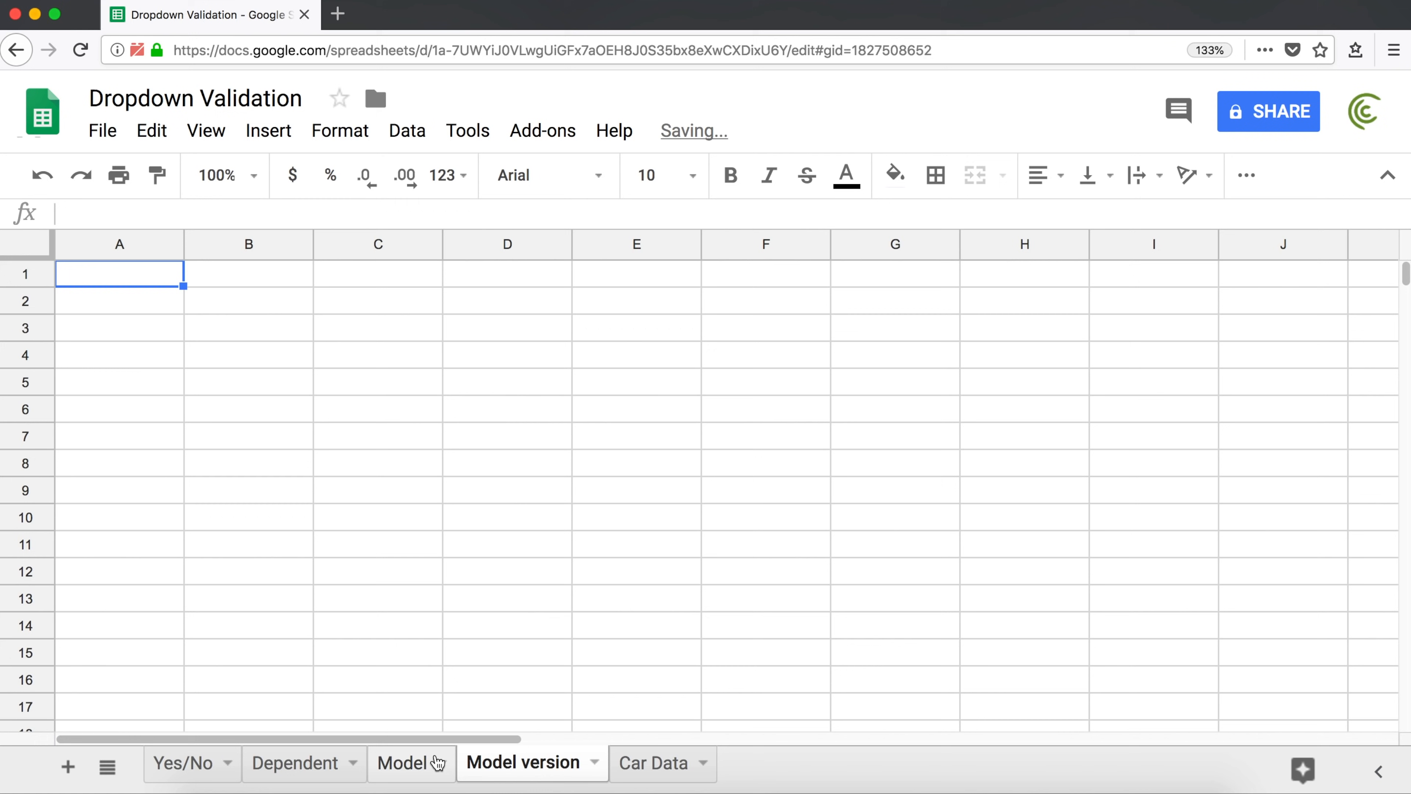
# Compare the make selected in A2 on Dependent with the matching Honda rows A15:C19 on Car Data
pyautogui.click(396, 769)
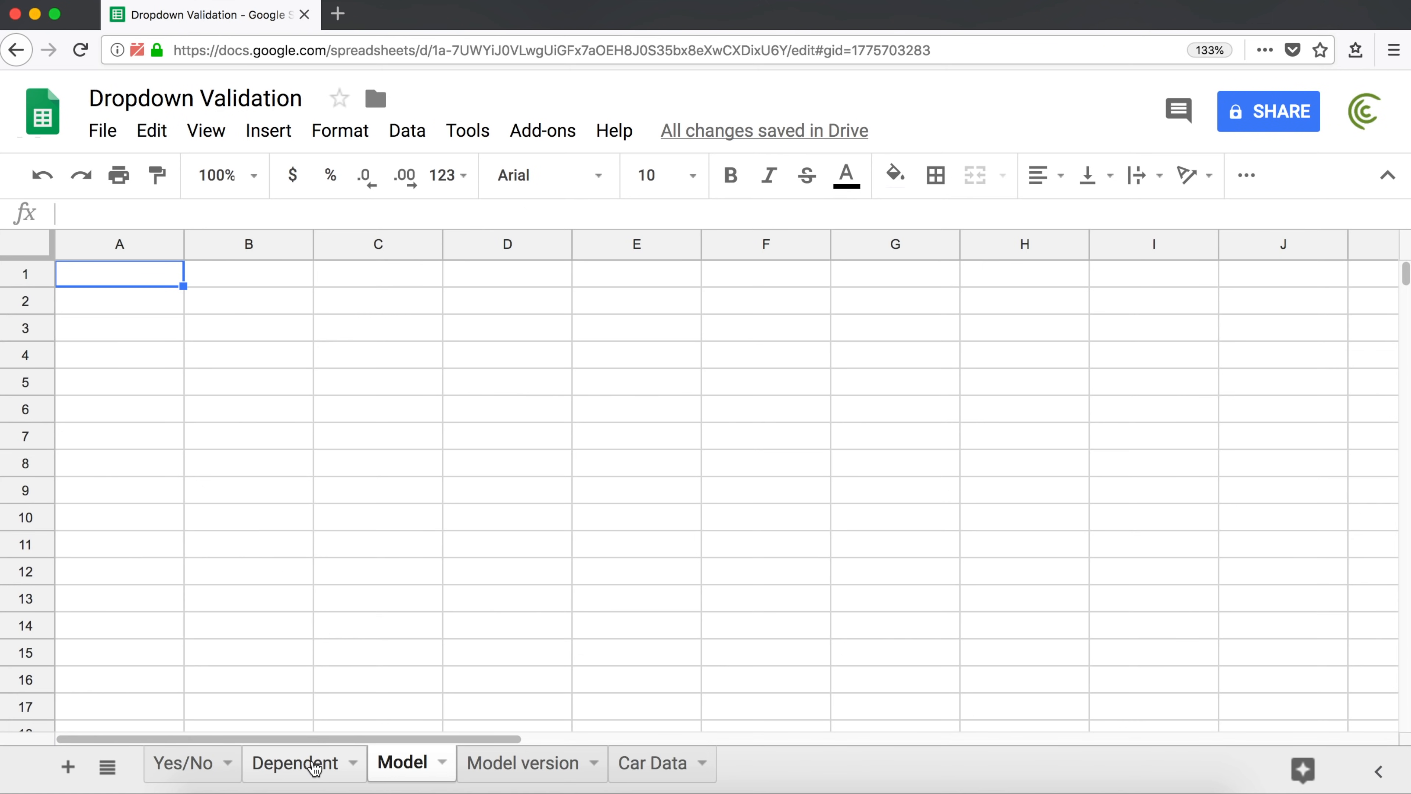
pyautogui.click(300, 768)
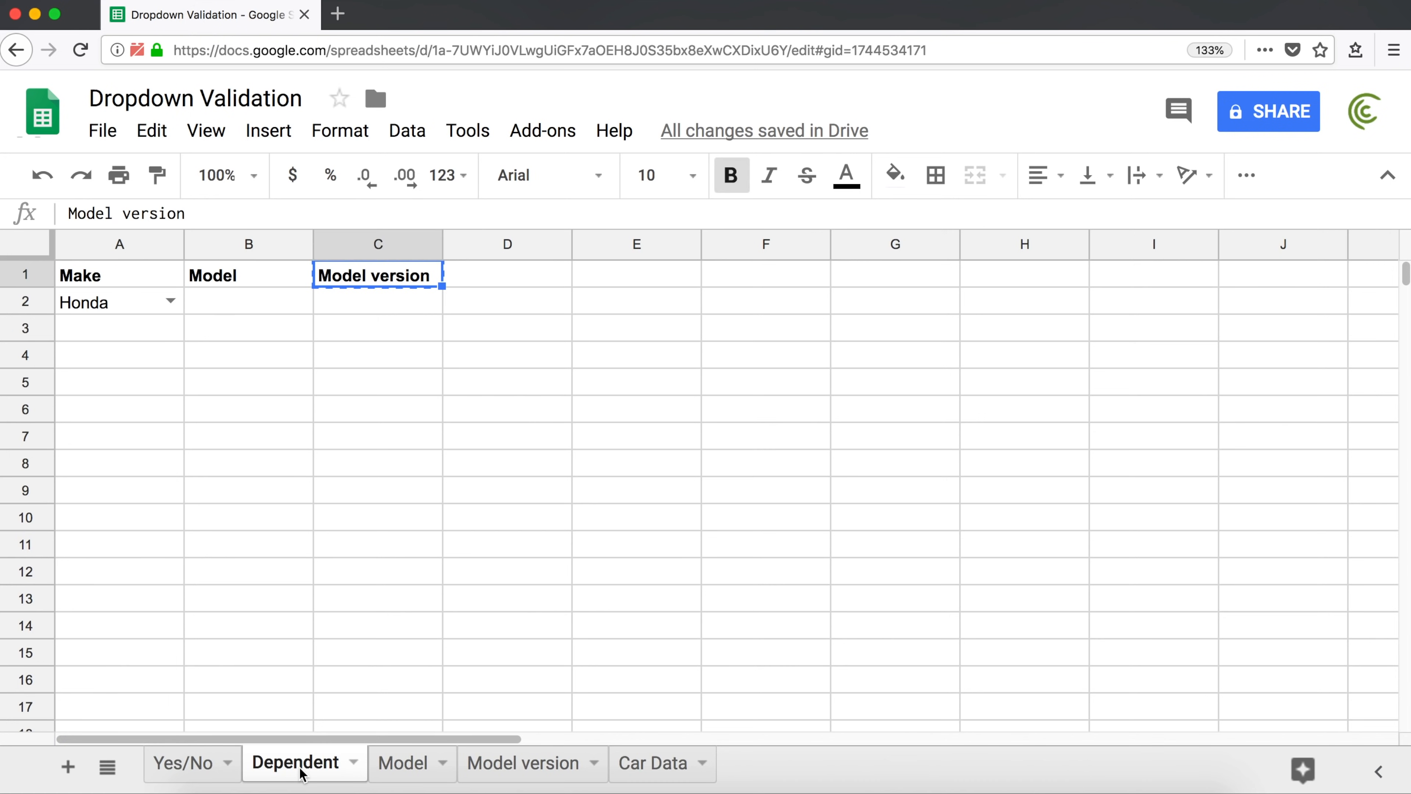
pyautogui.click(106, 305)
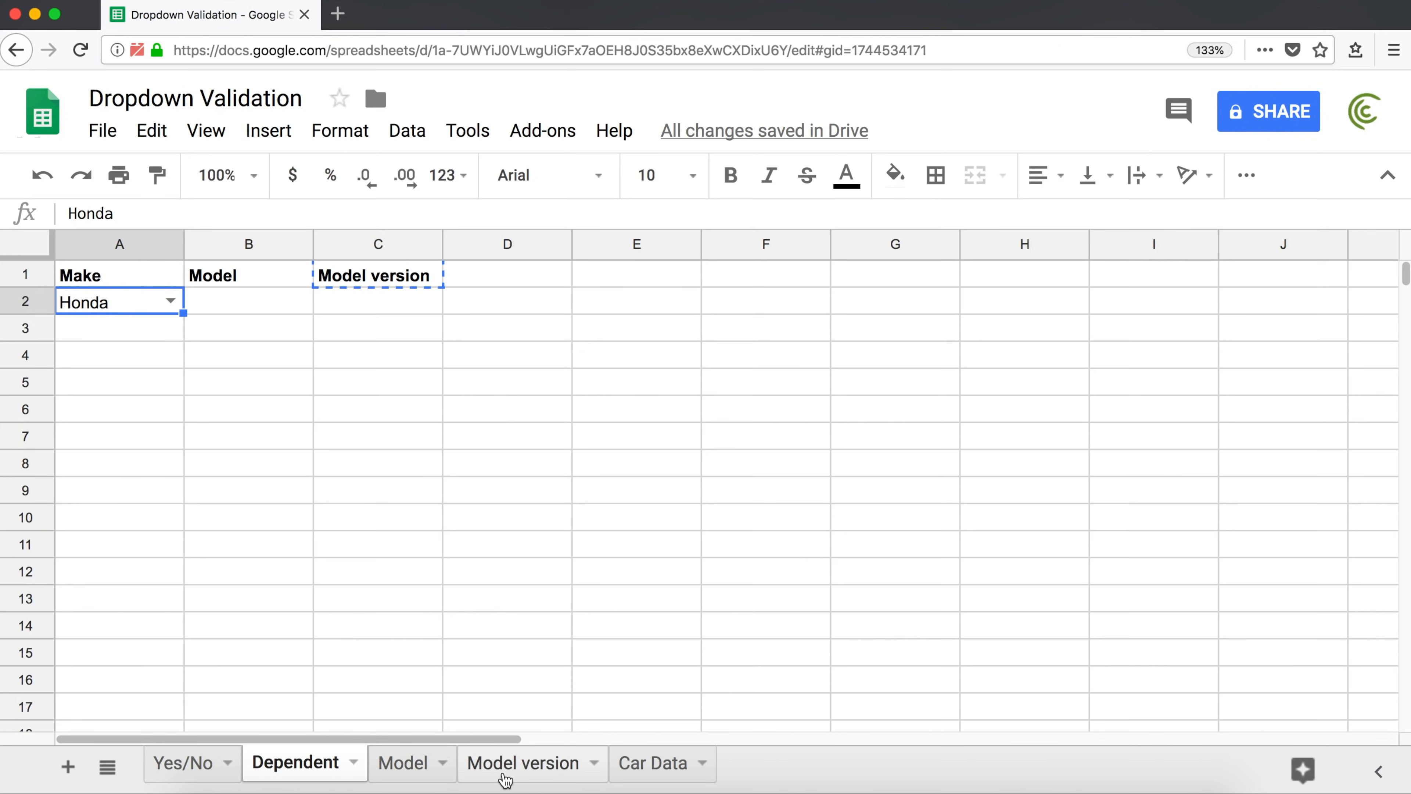
pyautogui.click(637, 777)
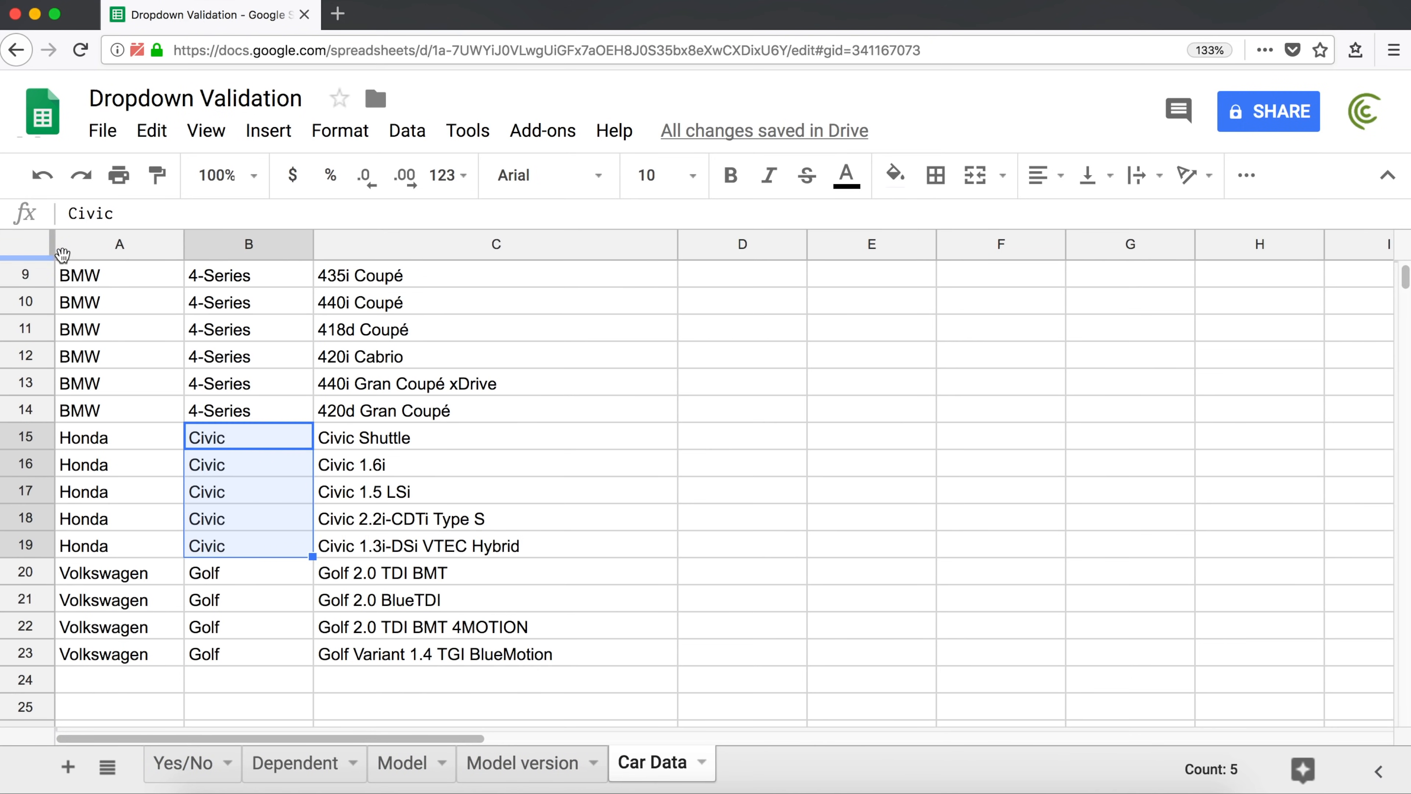
pyautogui.scroll(5, 147, 350)
pyautogui.scroll(-3, 152, 393)
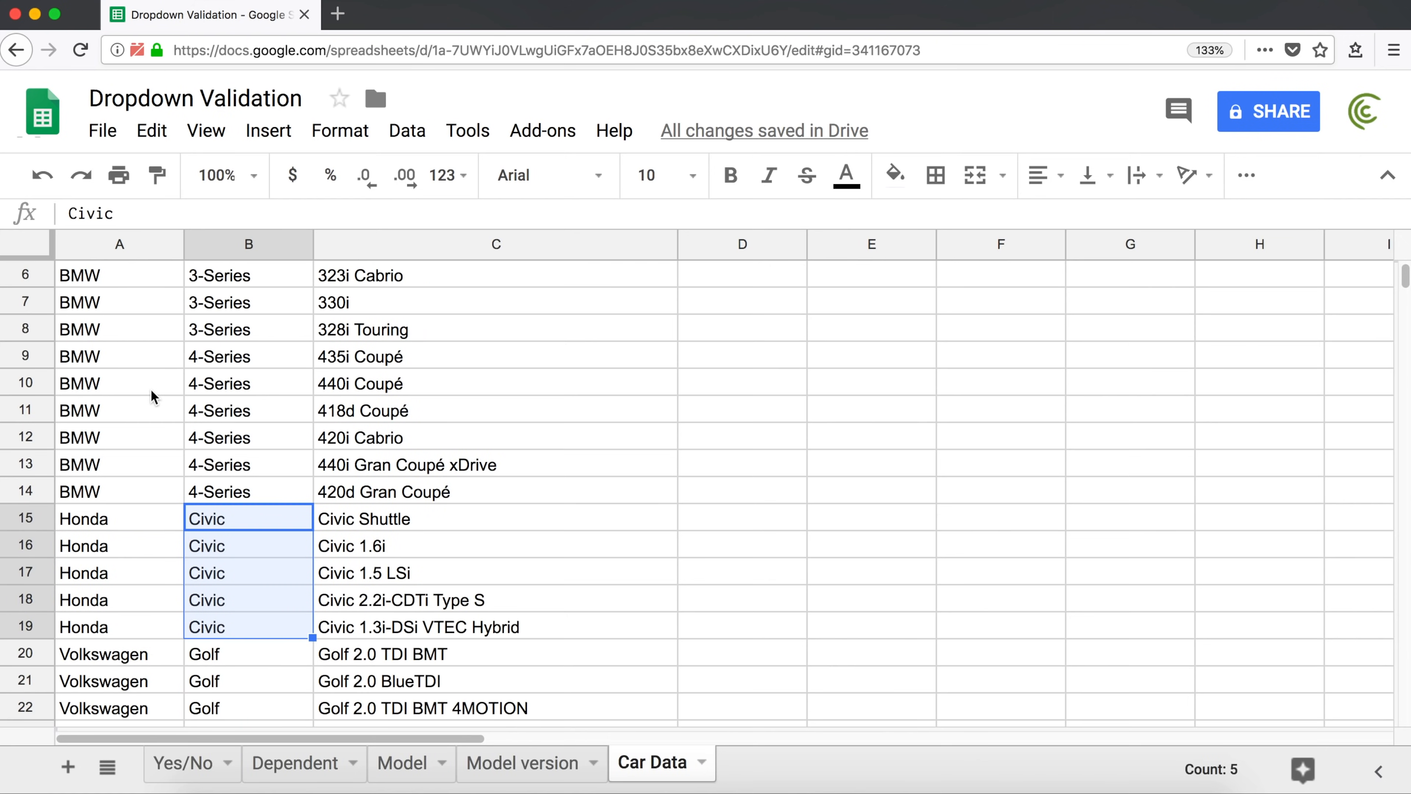
pyautogui.click(113, 494)
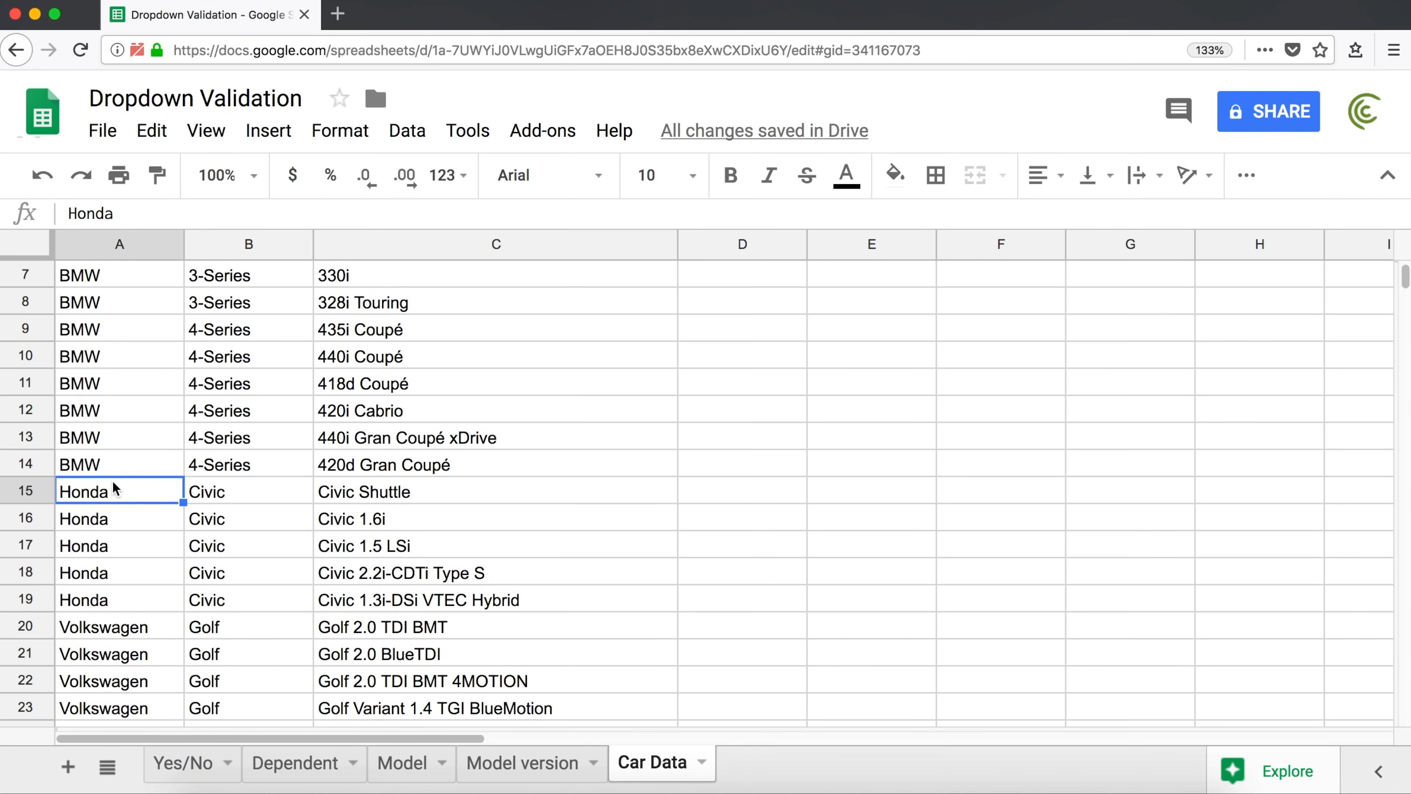
pyautogui.moveTo(116, 496); pyautogui.dragTo(389, 602)
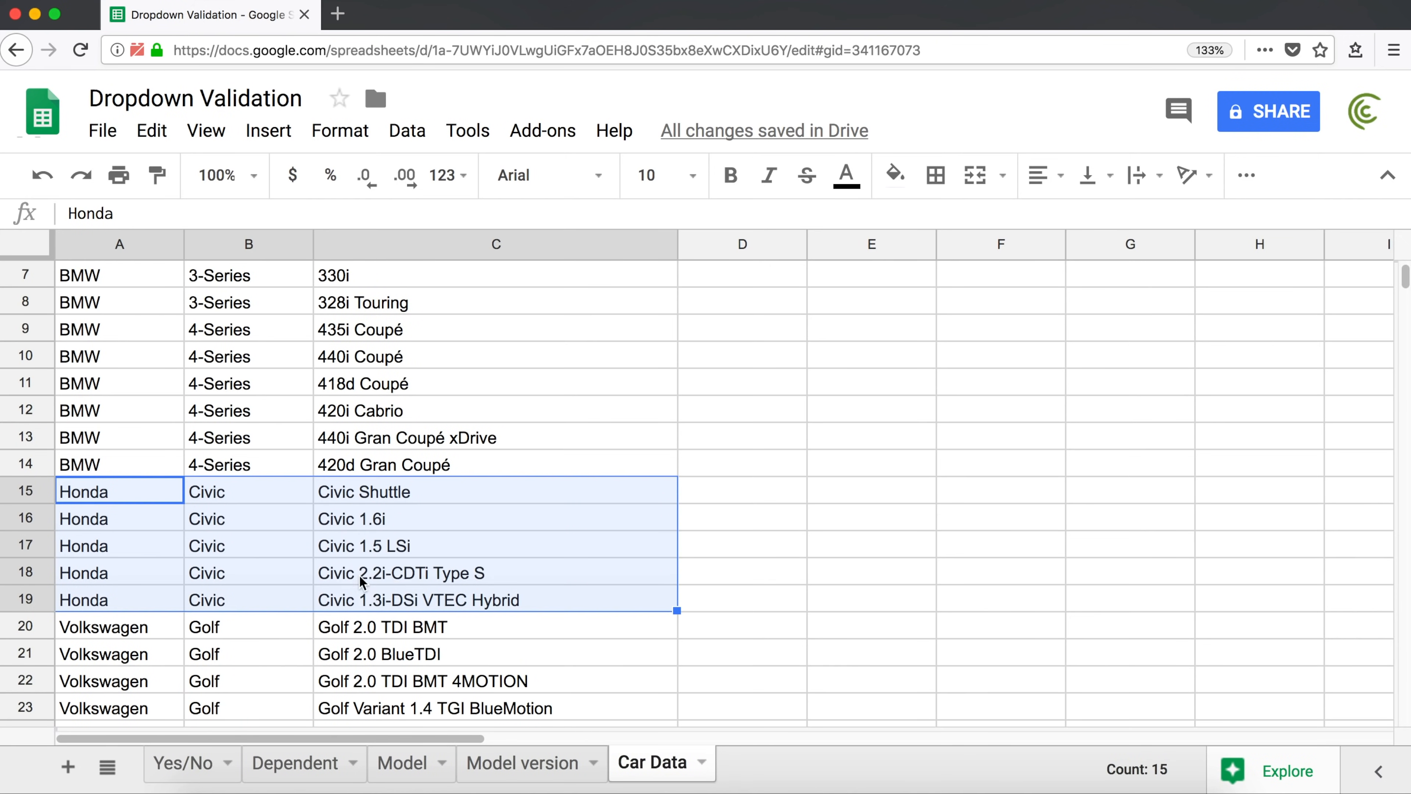
# Review the remaining makes on Car Data, highlighting the BMW rows A2:C14
pyautogui.scroll(3, 367, 529)
pyautogui.scroll(-5, 344, 525)
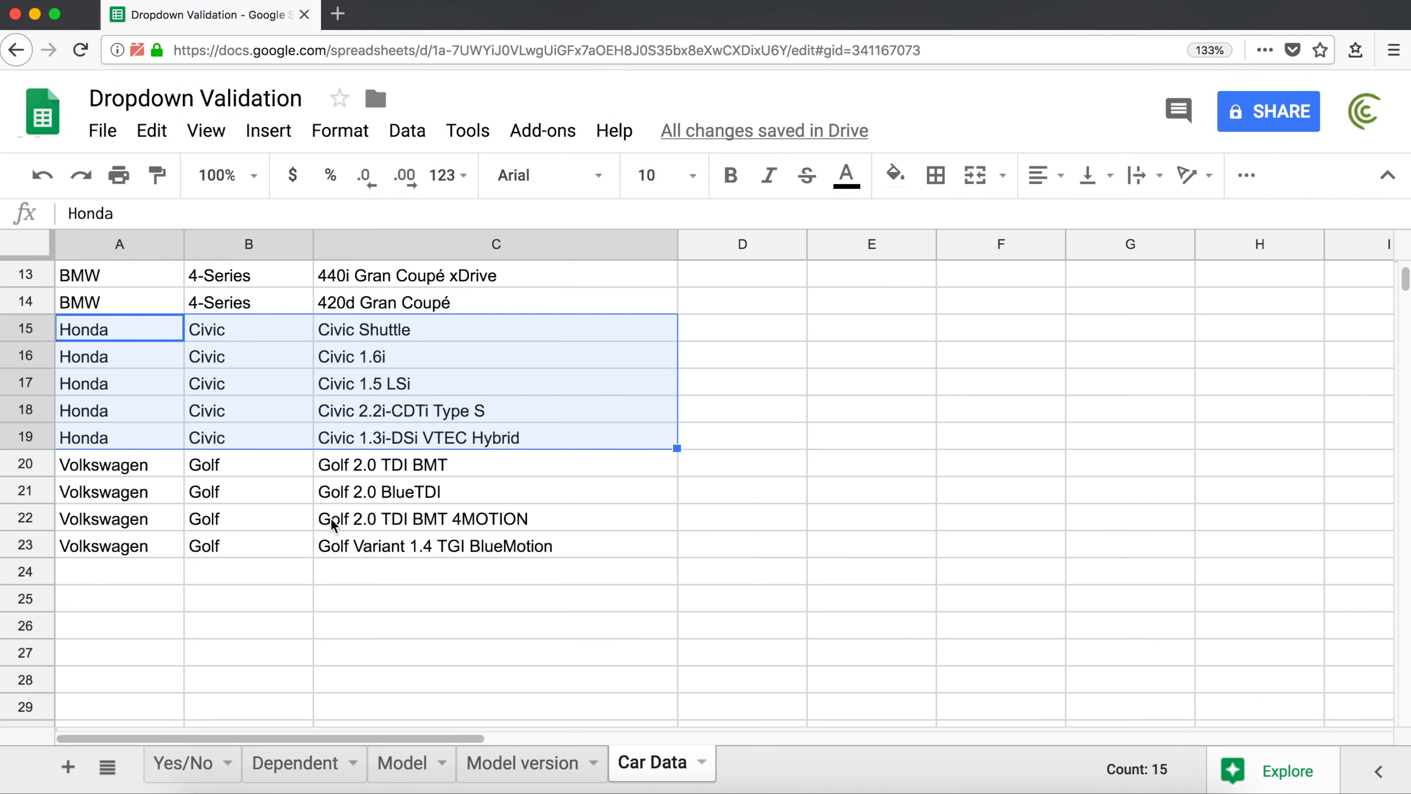
pyautogui.scroll(5, 100, 334)
pyautogui.moveTo(115, 305); pyautogui.dragTo(420, 620)
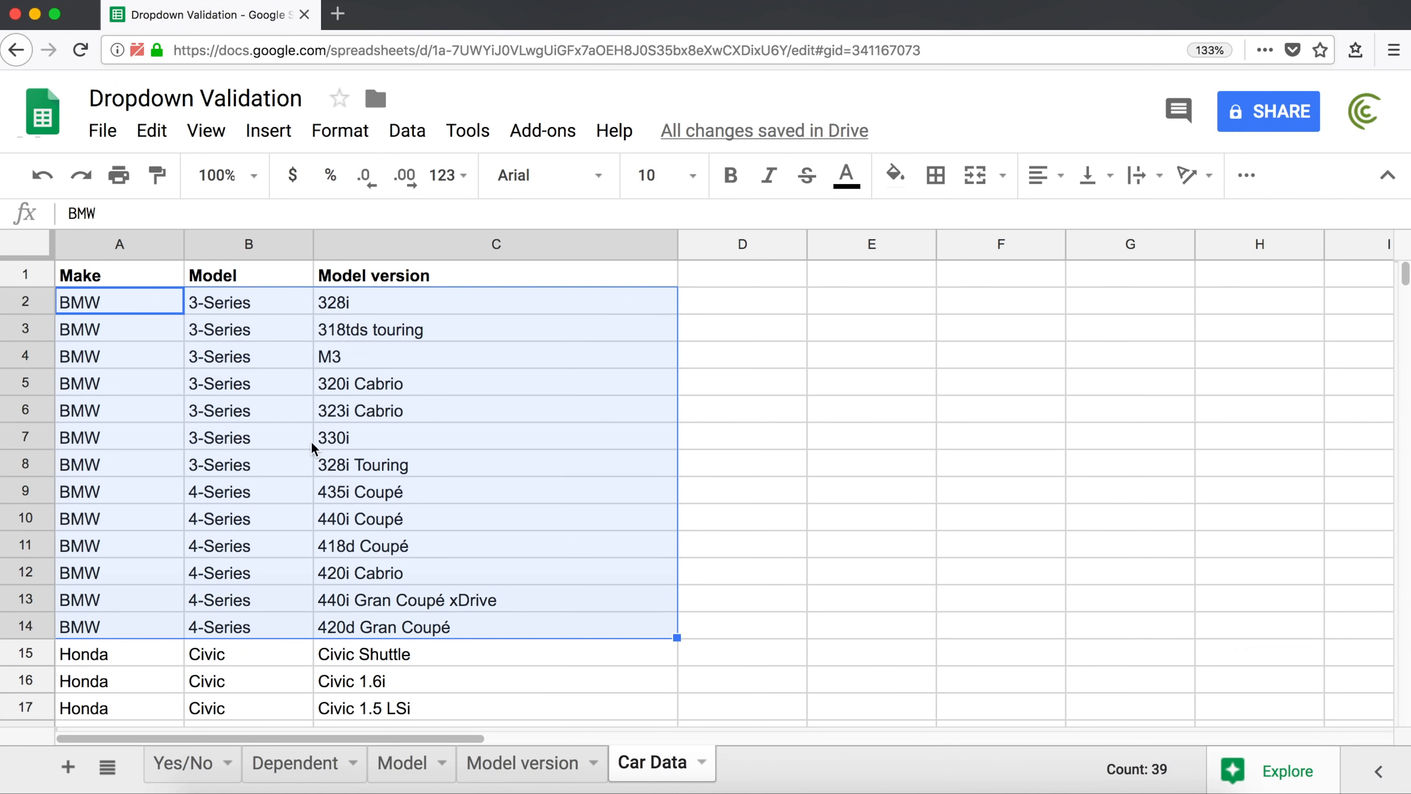
# Start a FILTER formula in A1 of the Model sheet with 'Car Data'!A2:C967 as its range
pyautogui.click(397, 767)
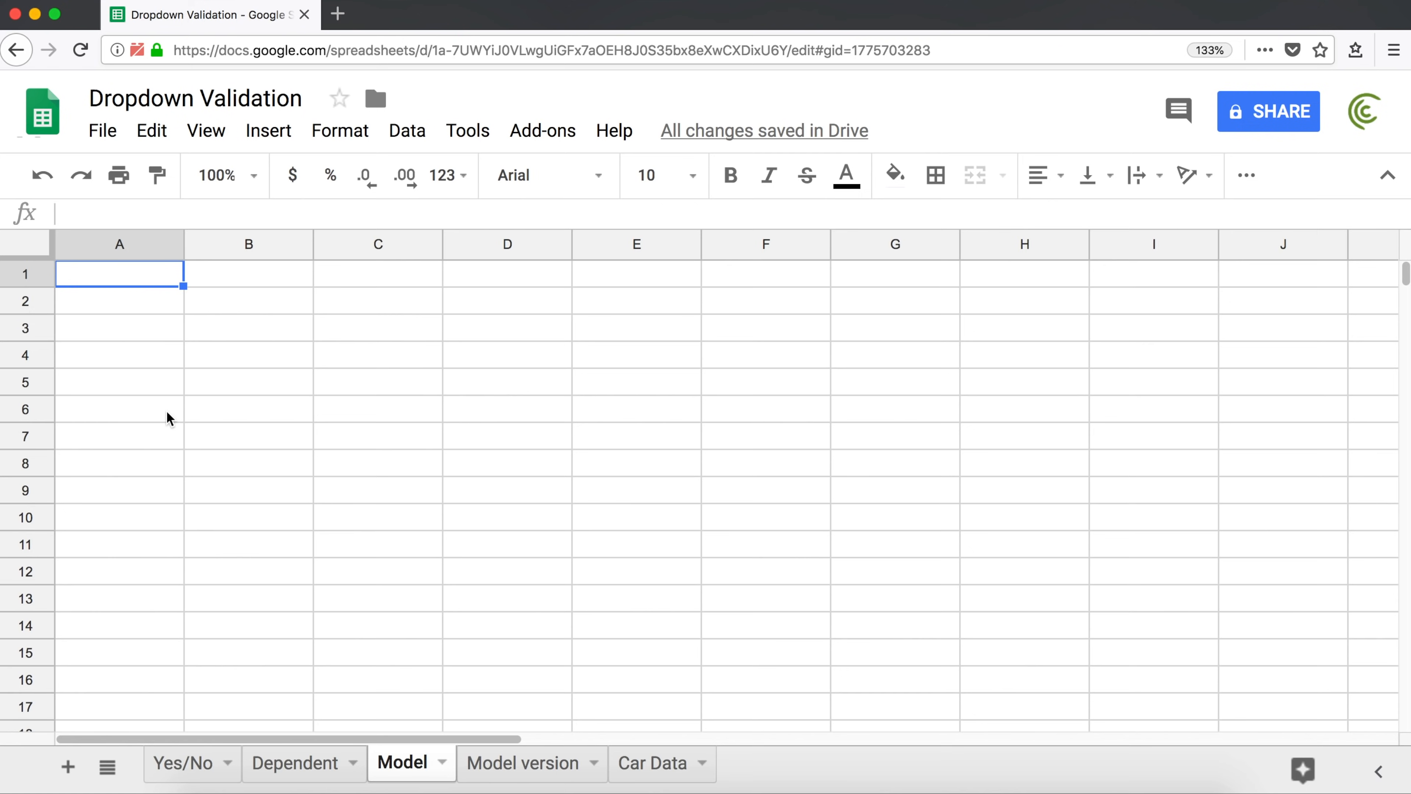
pyautogui.write('=FI')
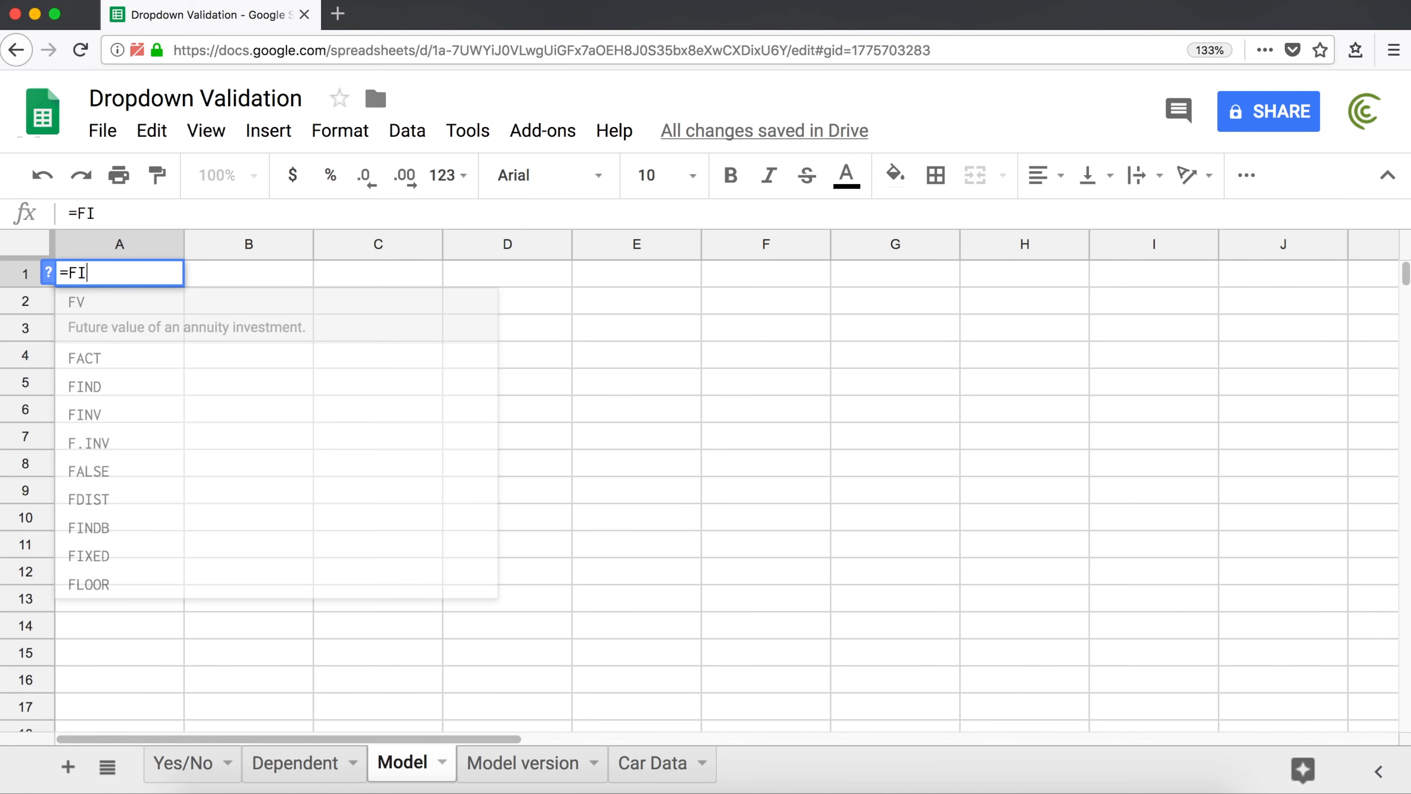
pyautogui.write('LTER(')
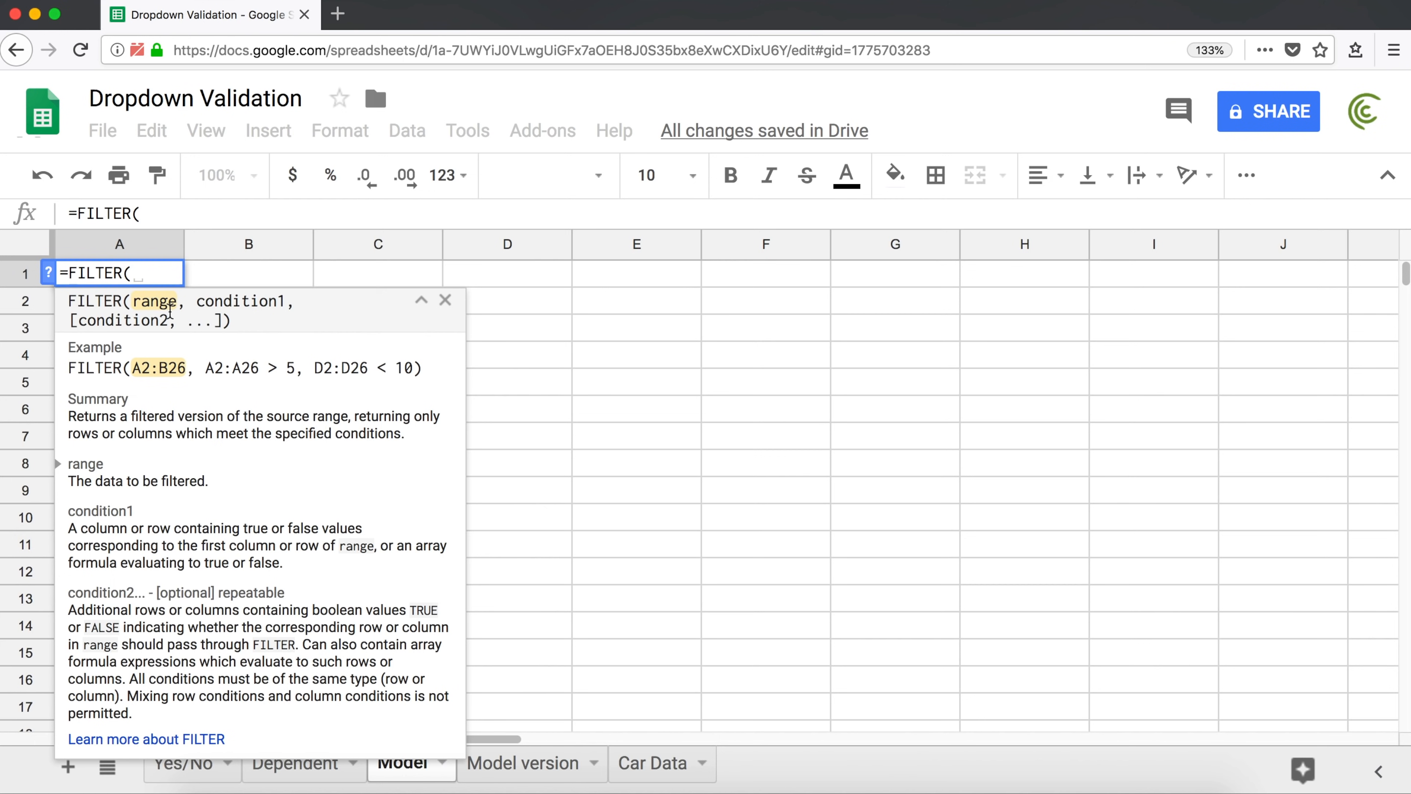
pyautogui.click(653, 765)
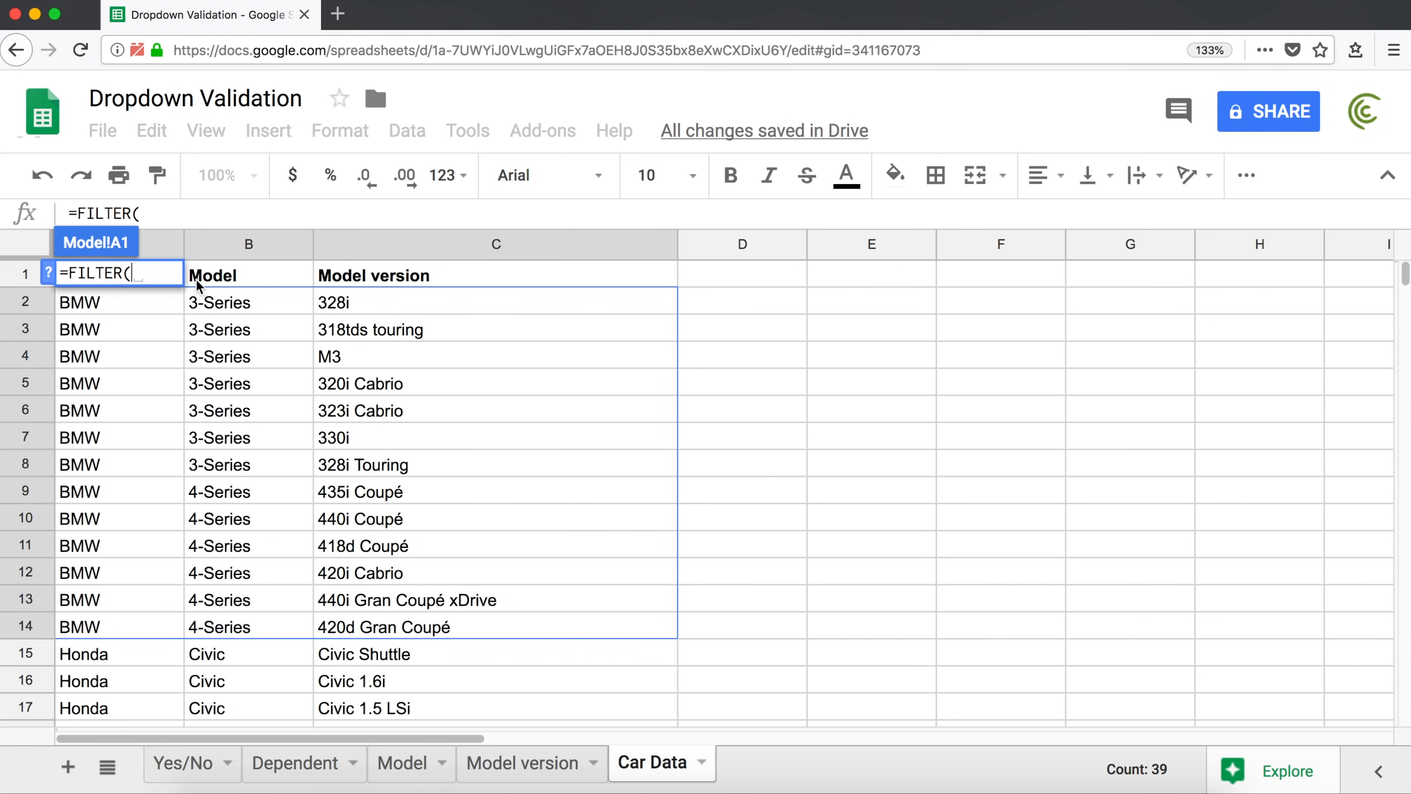
pyautogui.moveTo(95, 311); pyautogui.dragTo(459, 372)
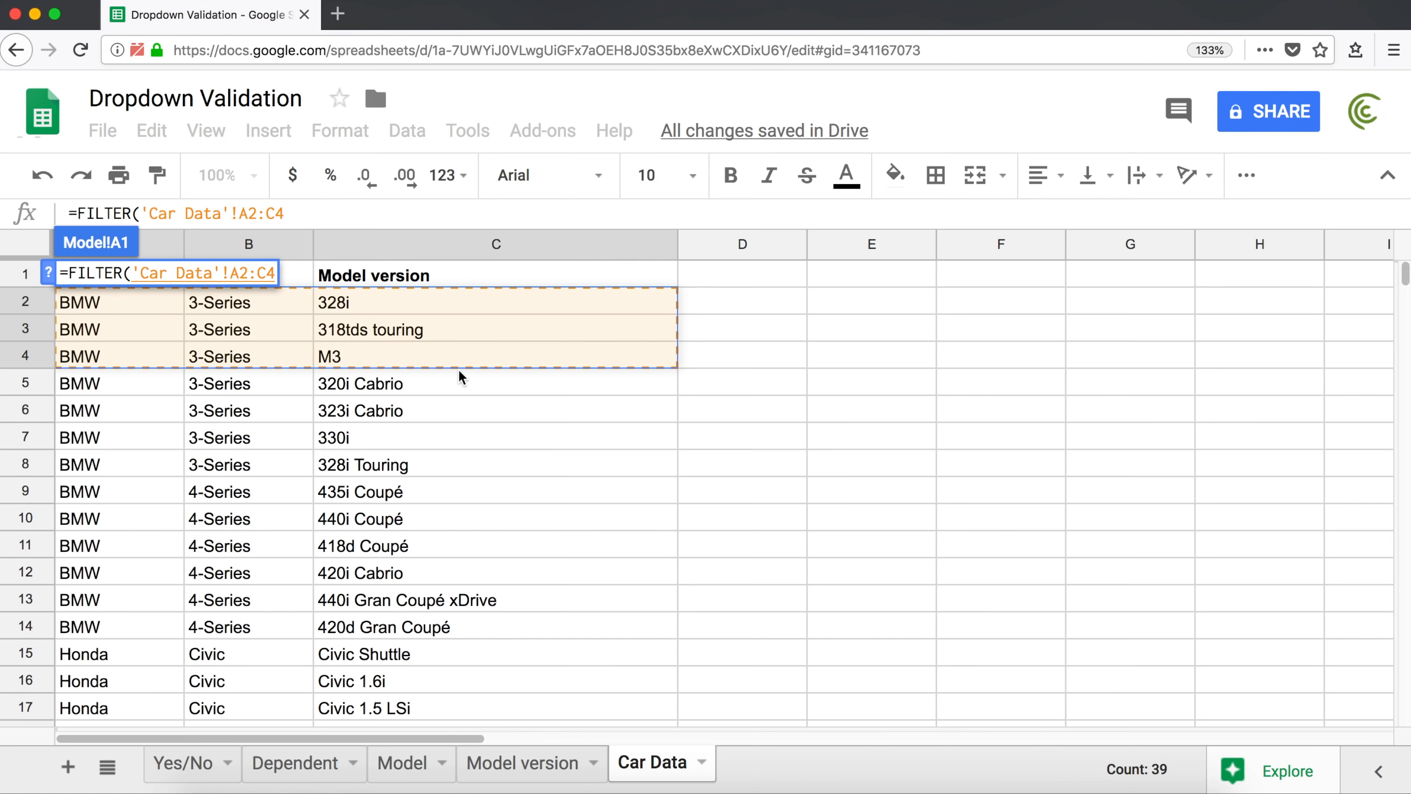
pyautogui.press('super+shift+Down')
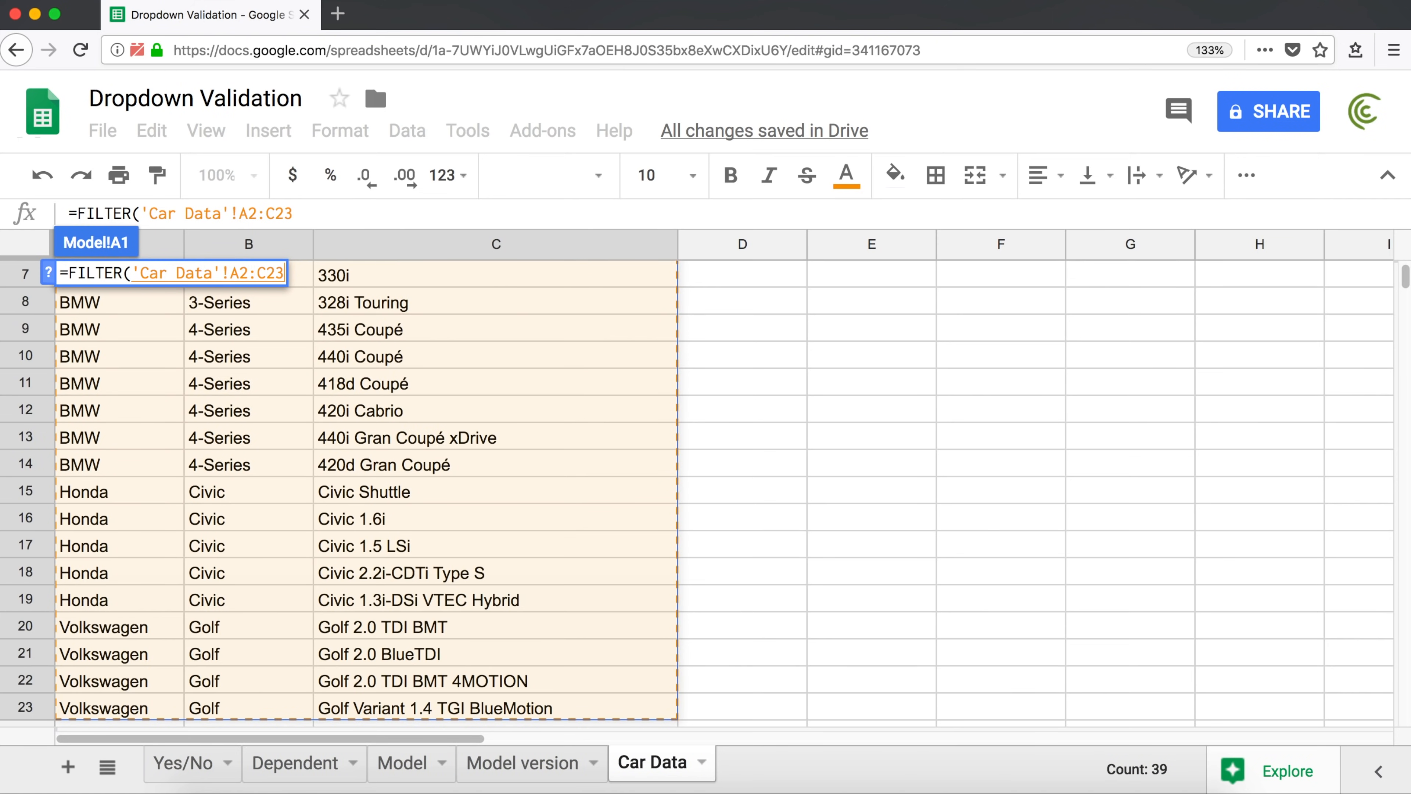
pyautogui.press('super+shift+Down')
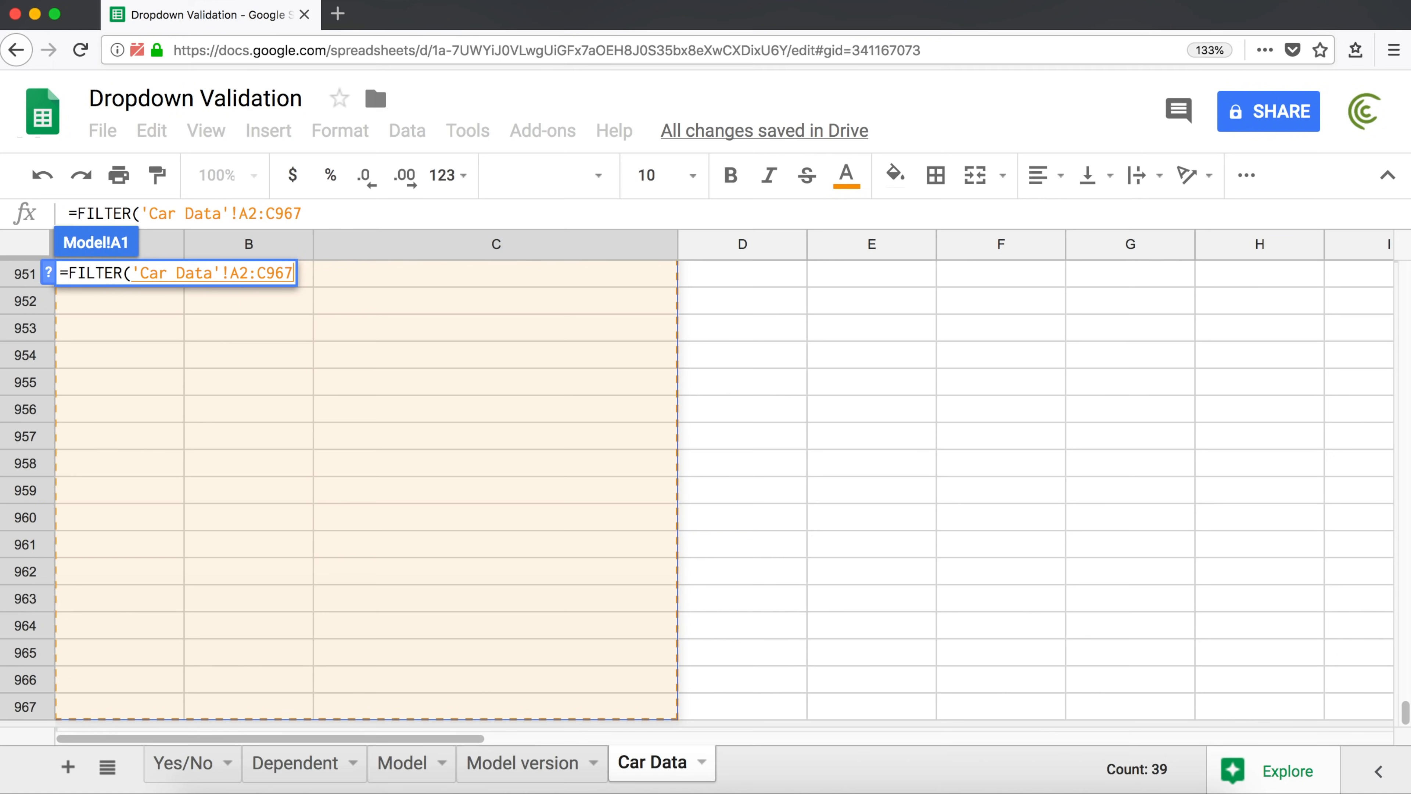
# Make the FILTER range open-ended as 'Car Data'!A2:C and continue to the condition argument
pyautogui.press('BackSpace')
pyautogui.press('BackSpace')
pyautogui.press('BackSpace')
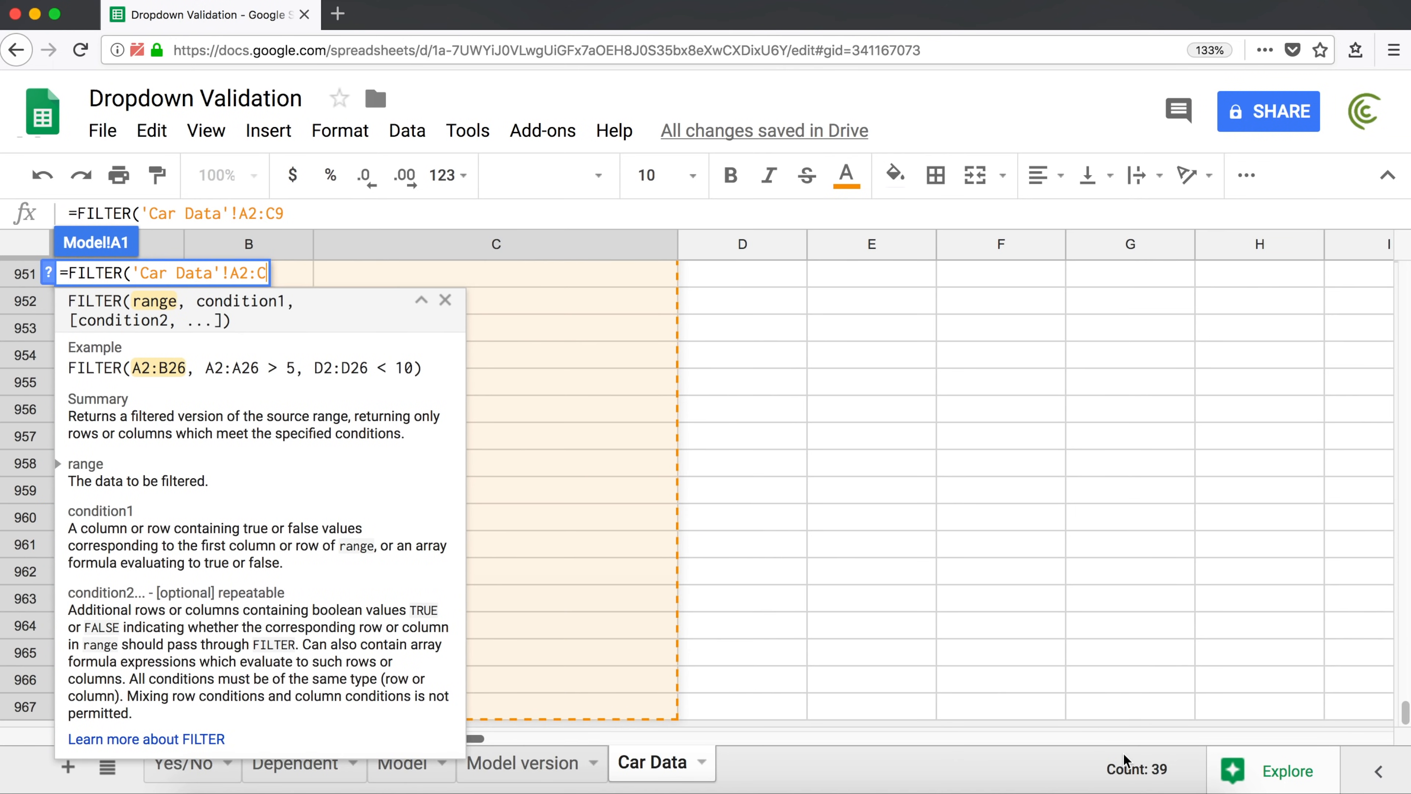
pyautogui.moveTo(1403, 717); pyautogui.dragTo(1407, 146)
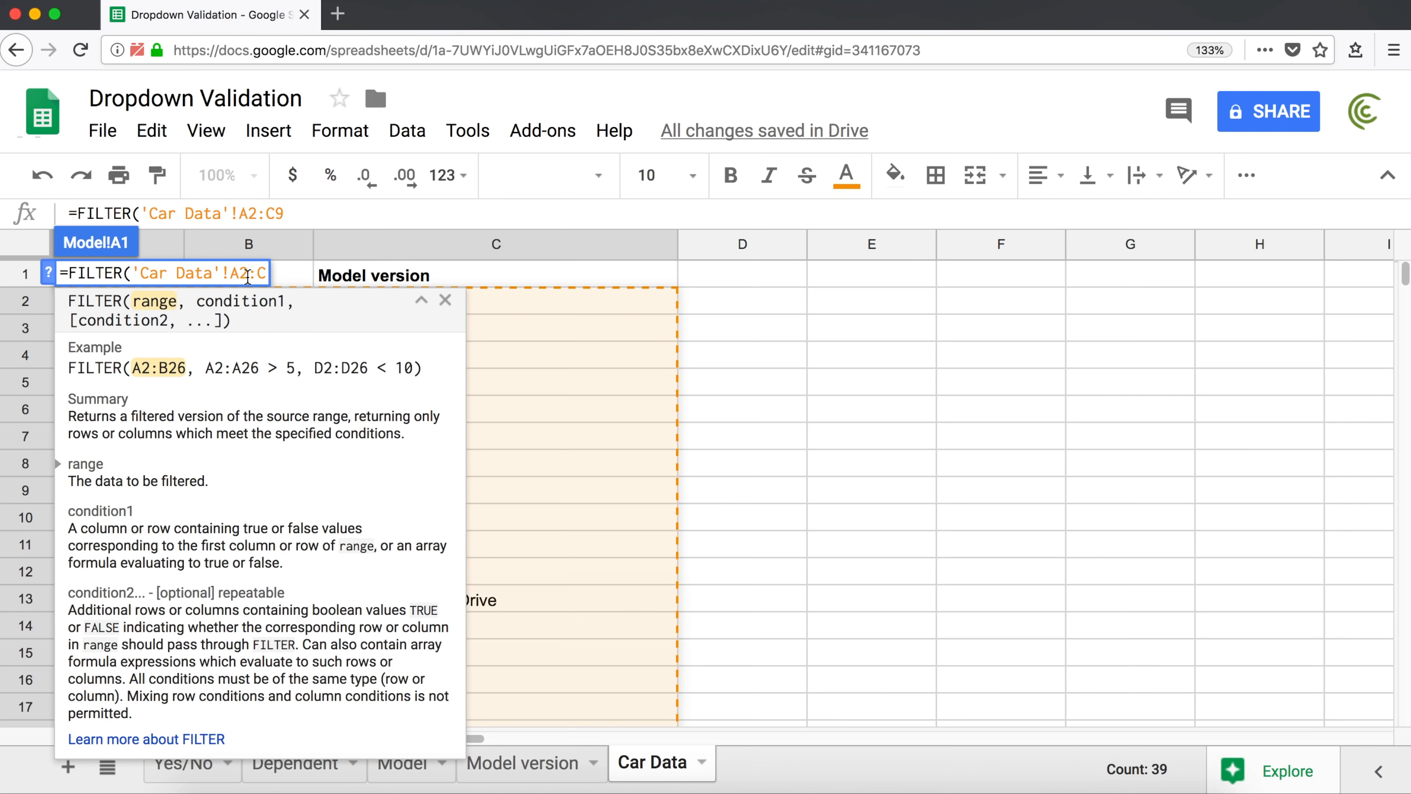
pyautogui.write(',')
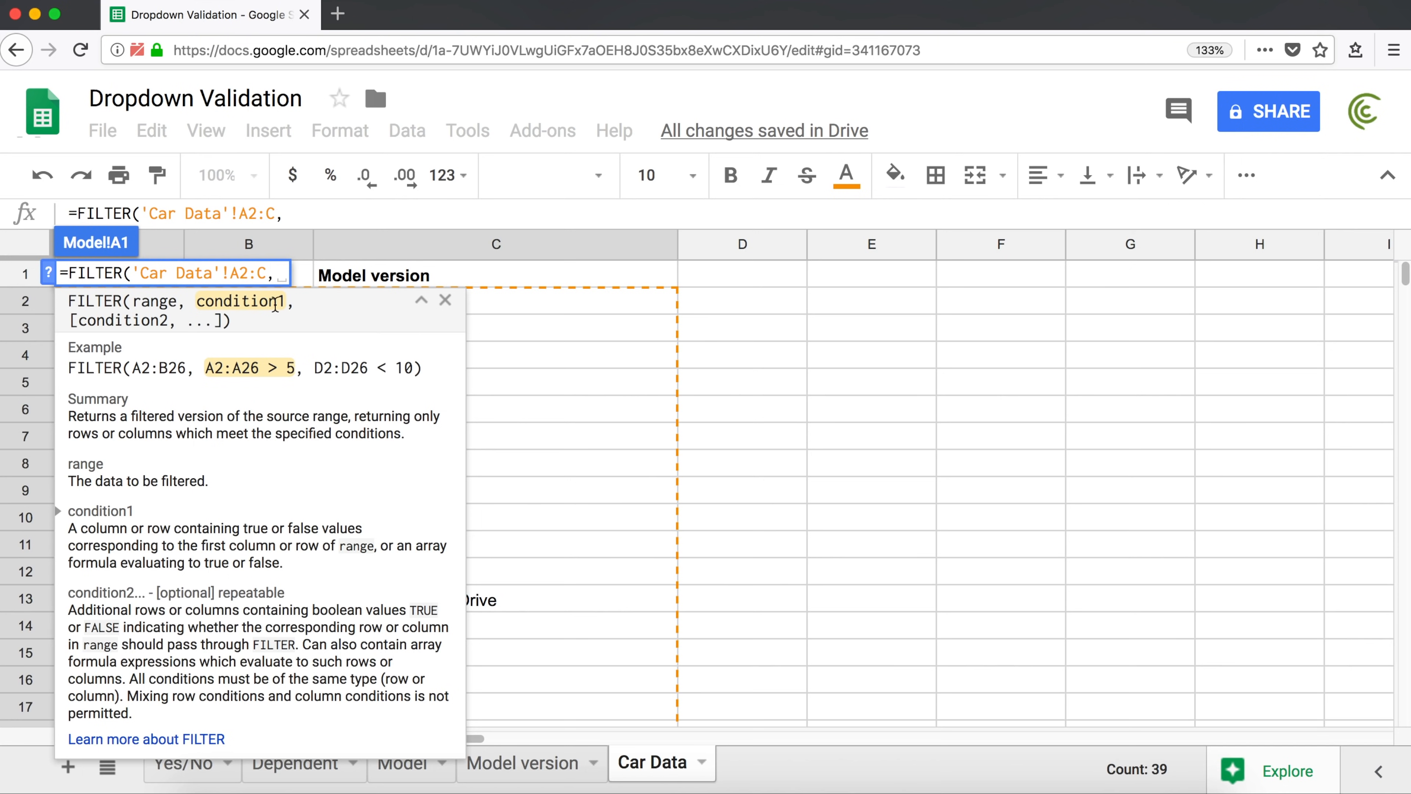
# Add the open-ended make column 'Car Data'!A2:A as the start of the FILTER condition
pyautogui.click(420, 303)
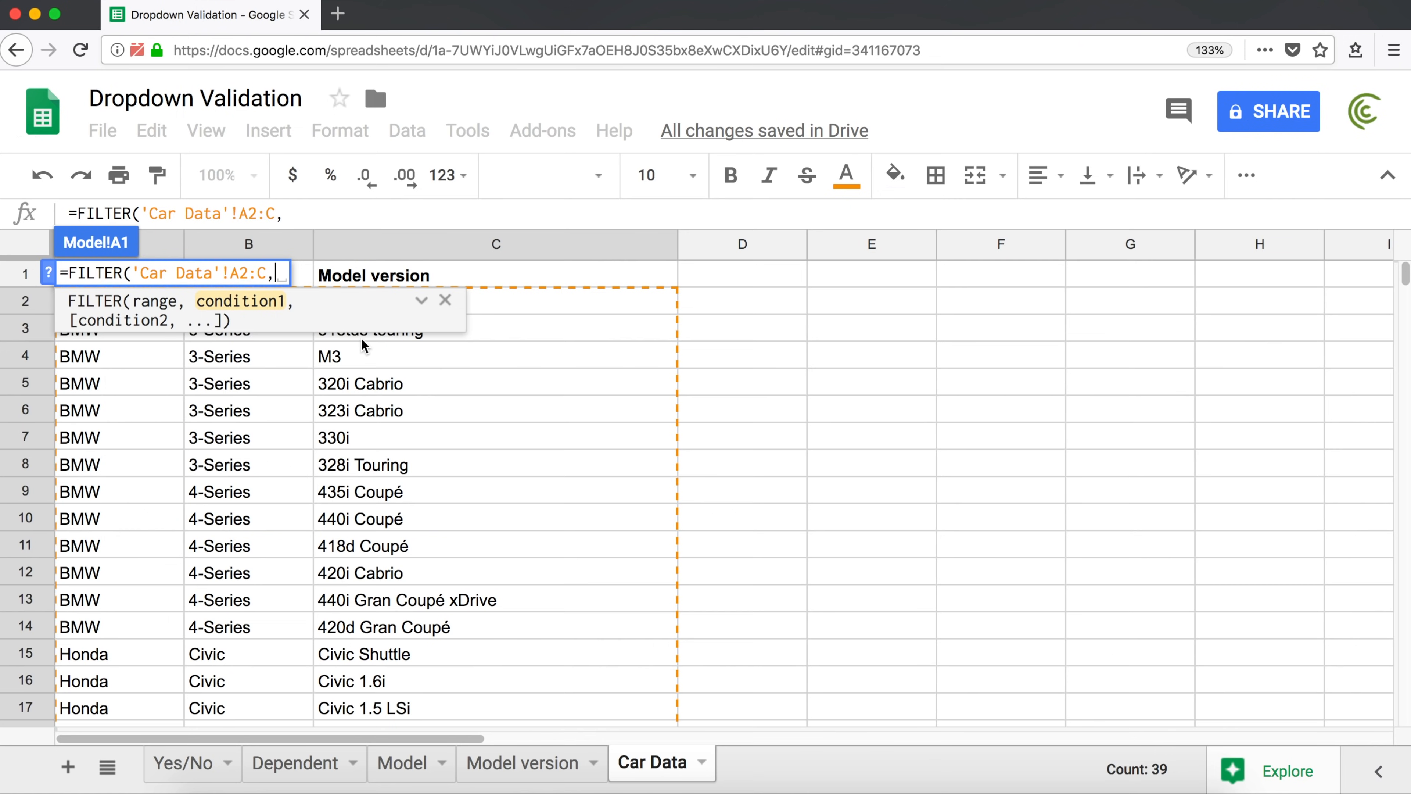
pyautogui.click(503, 304)
pyautogui.press('Left')
pyautogui.press('Left')
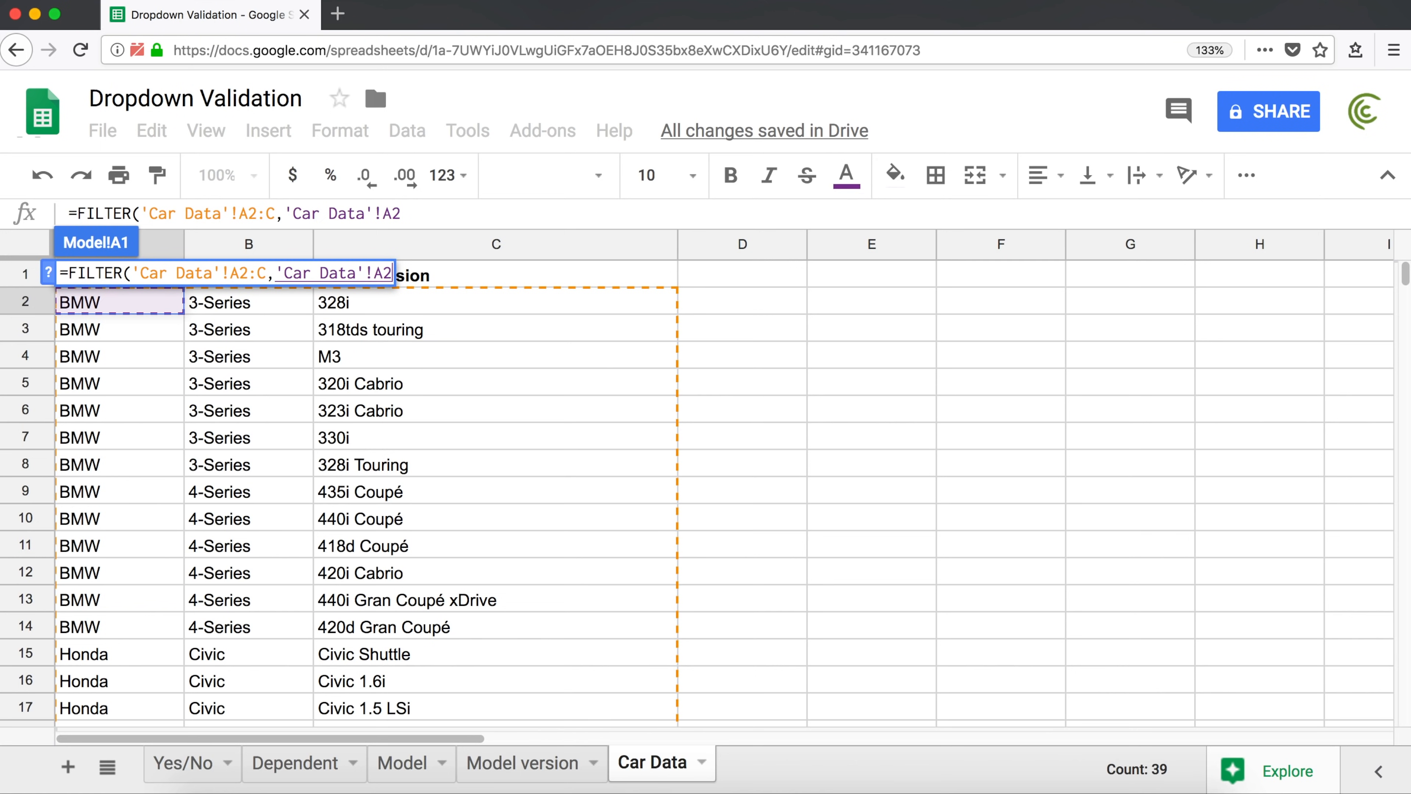
pyautogui.hotkey('shift', 'Down')
pyautogui.hotkey('shift', 'Down')
pyautogui.hotkey('shift', 'Down')
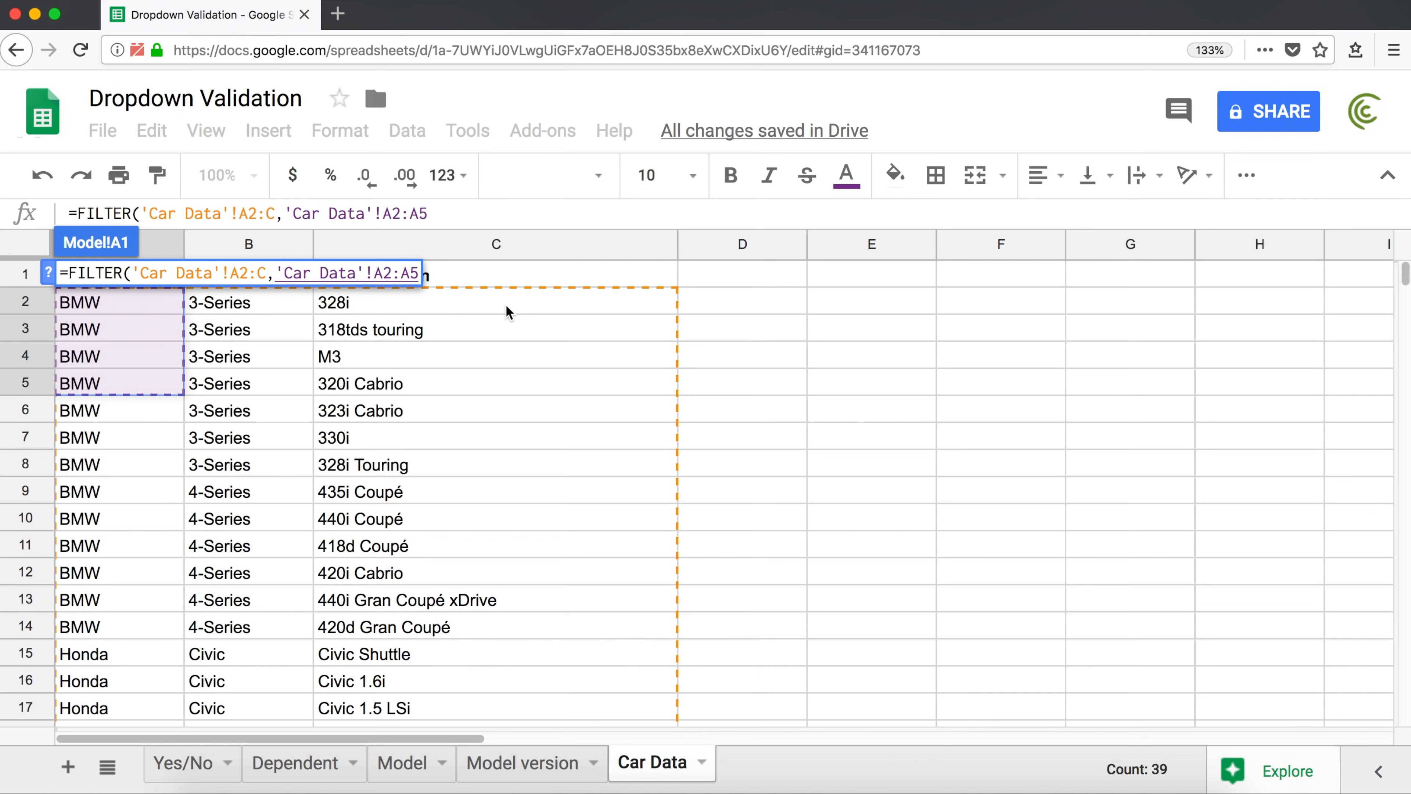
pyautogui.press('BackSpace')
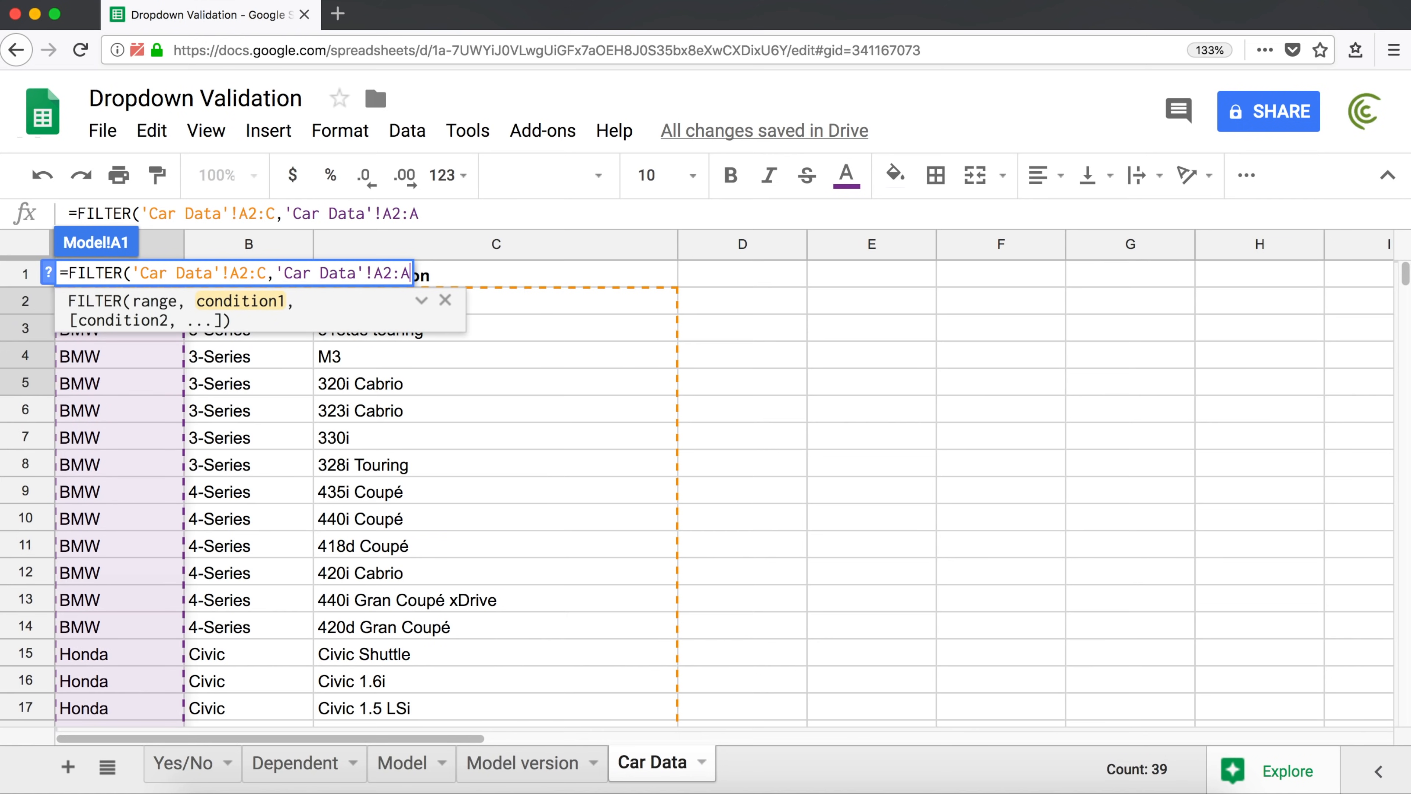
# Check the range and condition references, and complete the condition so that 'Car Data'!A2:A equals Dependent!A2
pyautogui.doubleClick(241, 273)
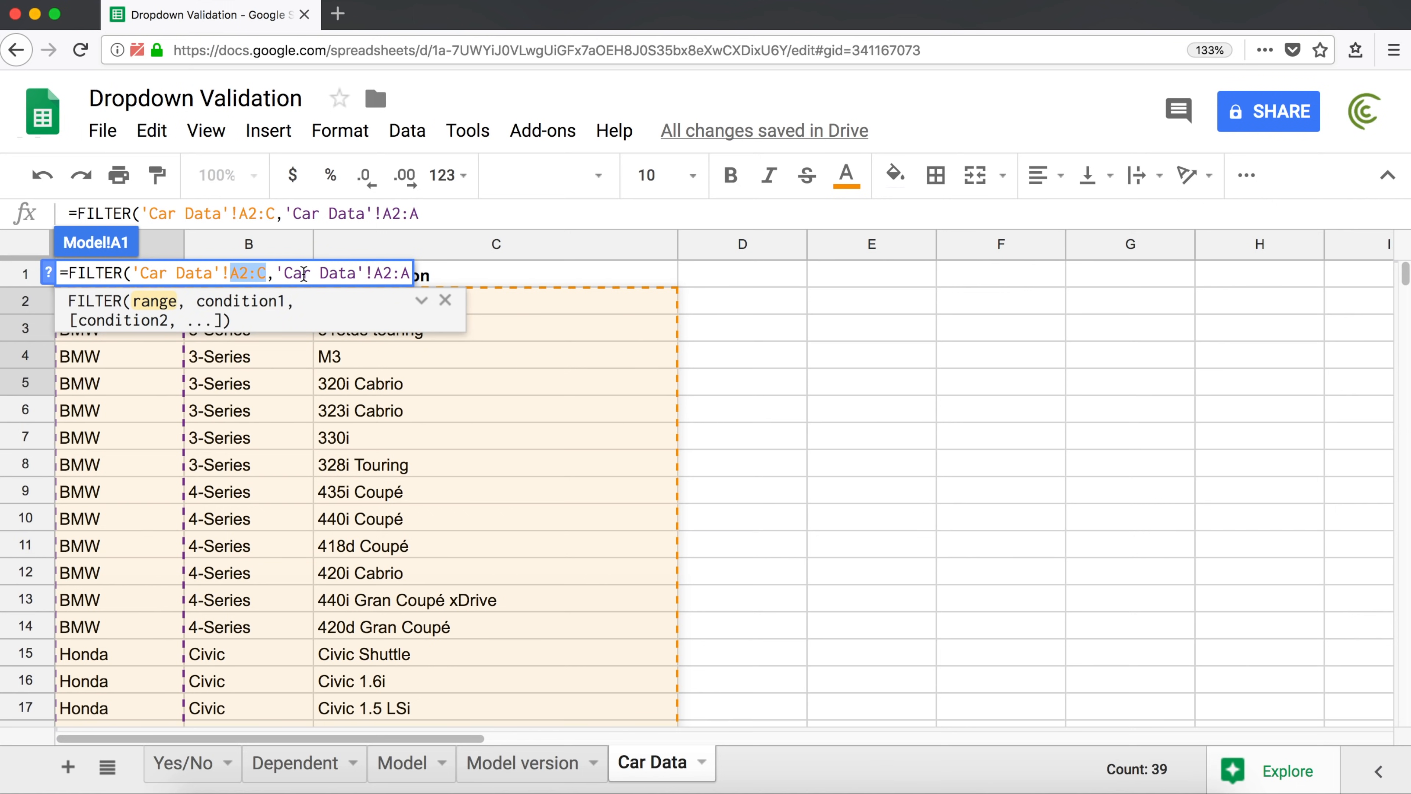
pyautogui.moveTo(276, 272); pyautogui.dragTo(396, 275)
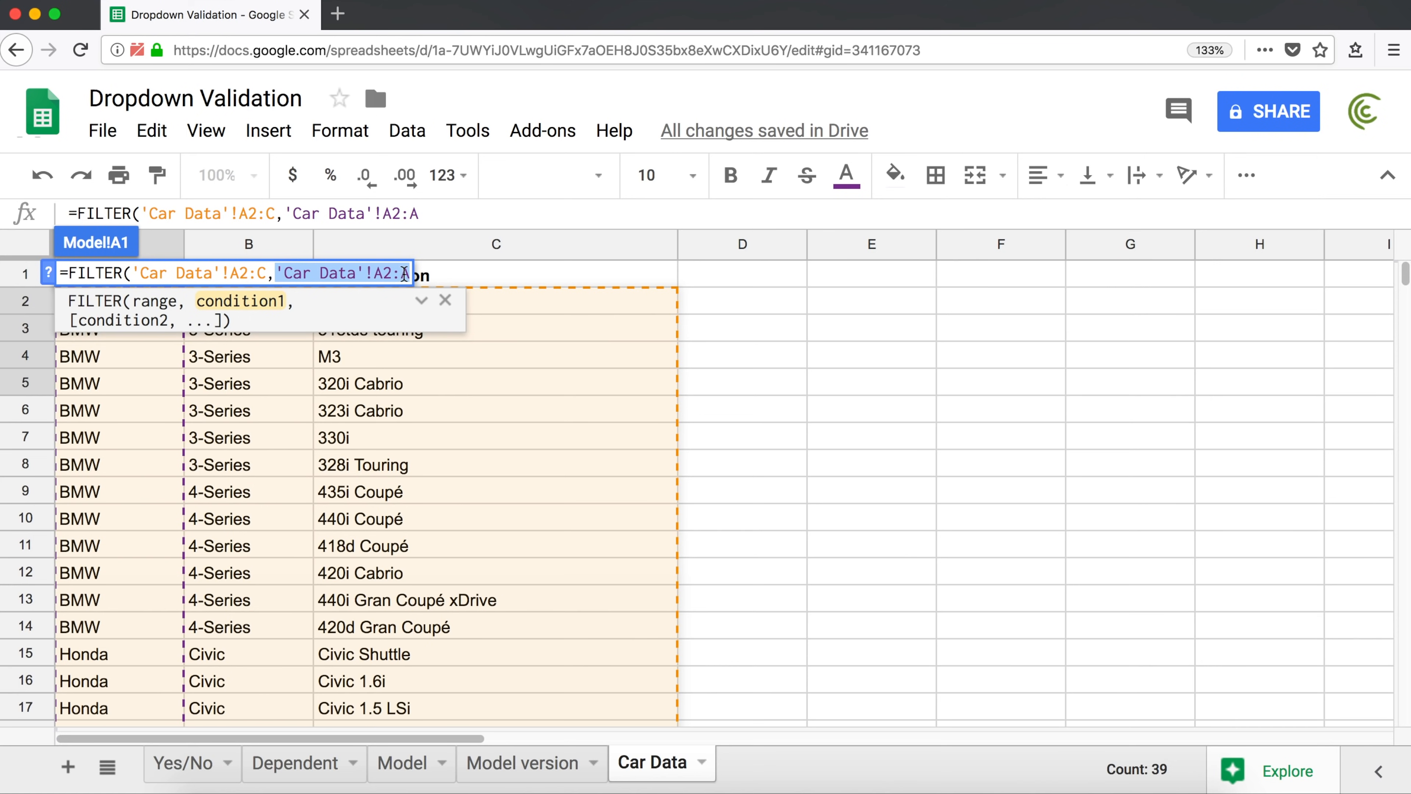
pyautogui.click(411, 272)
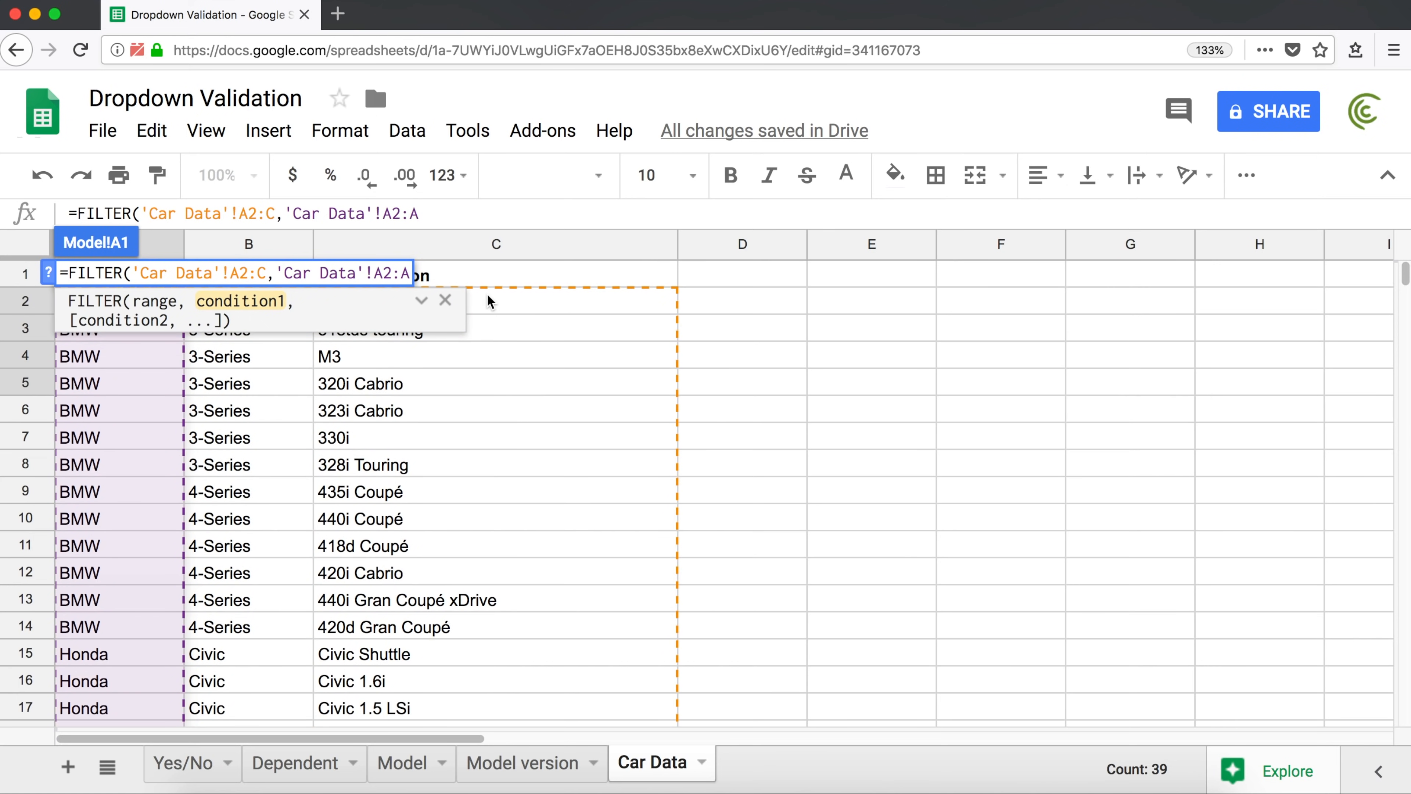
pyautogui.write('=')
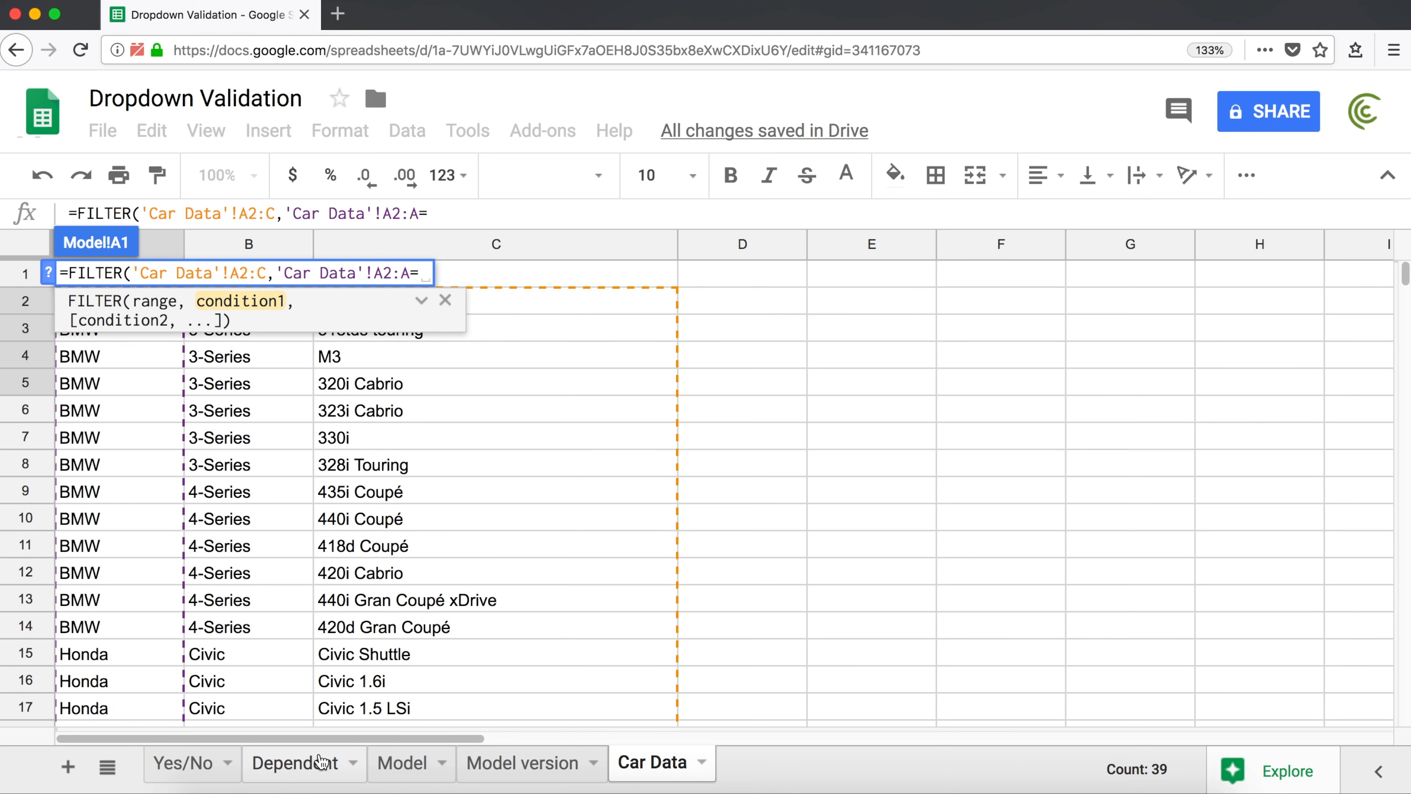
pyautogui.click(307, 766)
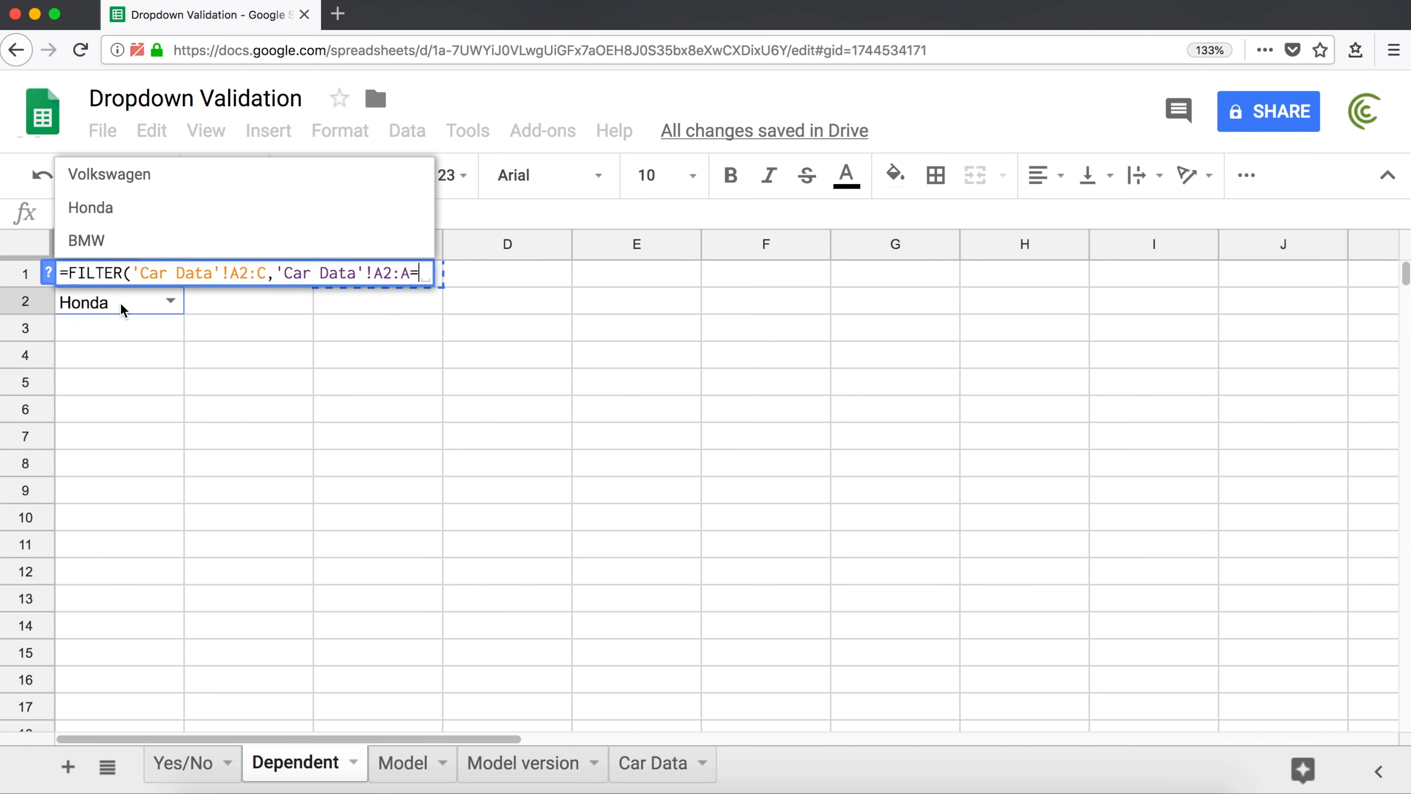
pyautogui.click(104, 303)
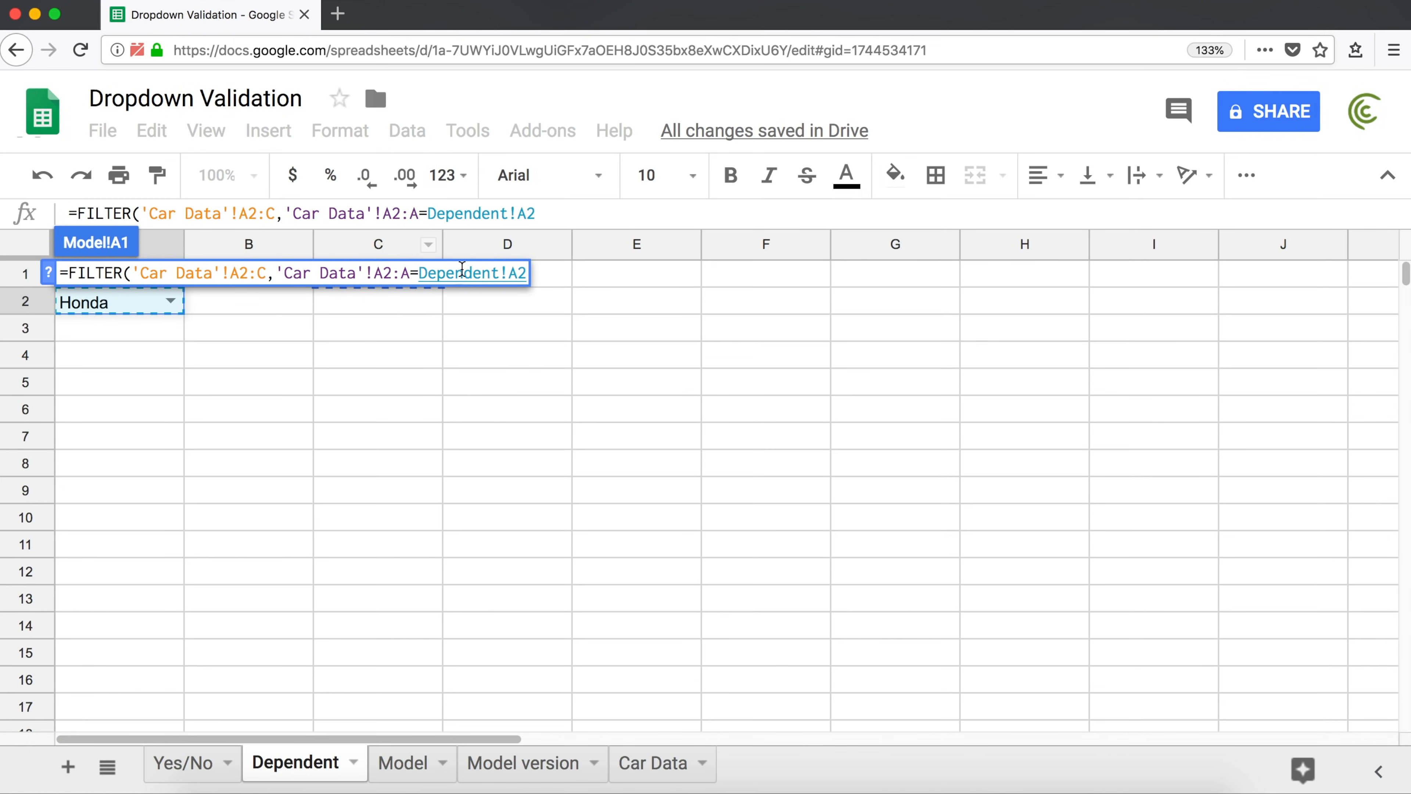
# Review the formula's arguments, close its parenthesis and enter =FILTER('Car Data'!A2:C,'Car Data'!A2:A=Dependent!A2) in A1 of Model
pyautogui.moveTo(136, 273); pyautogui.dragTo(269, 273)
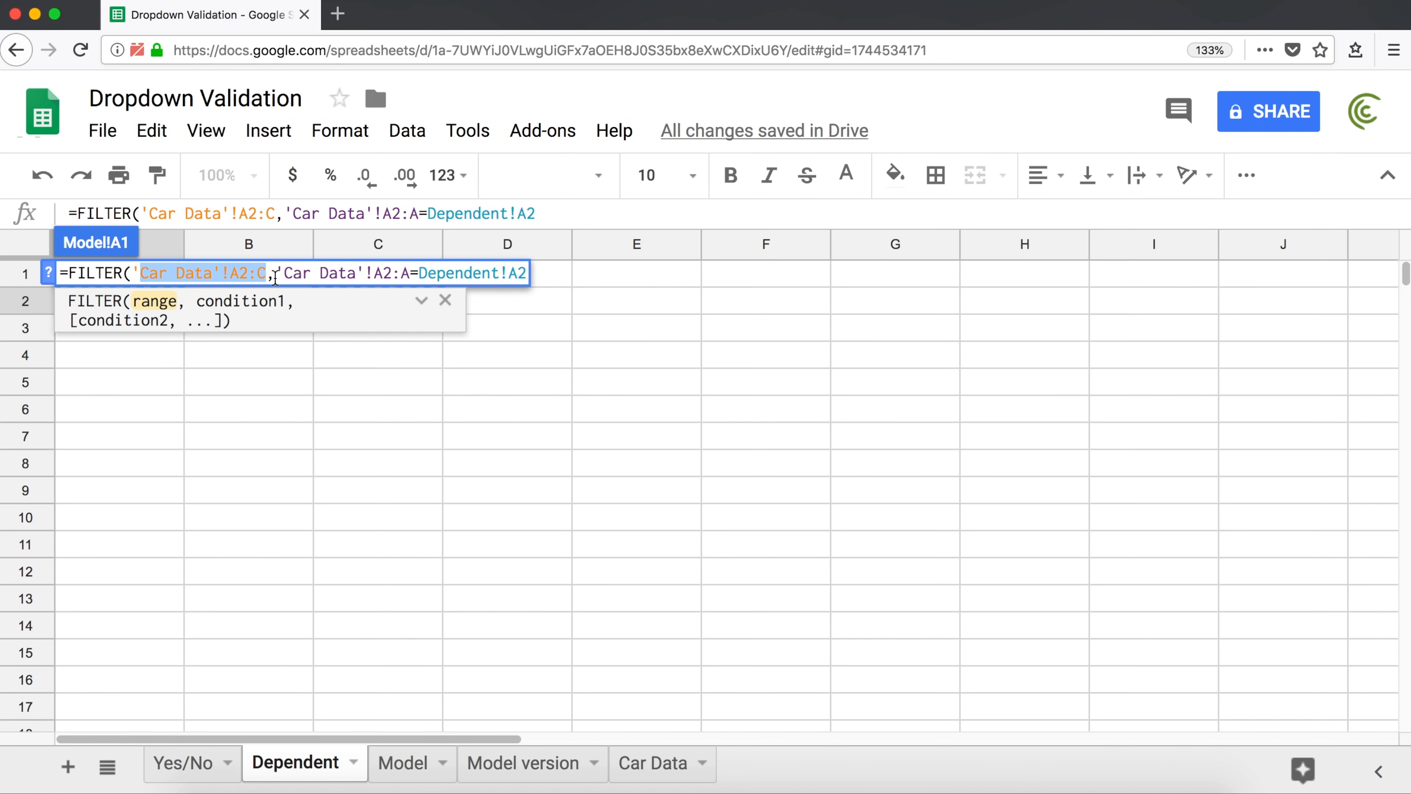
pyautogui.moveTo(278, 273); pyautogui.dragTo(408, 274)
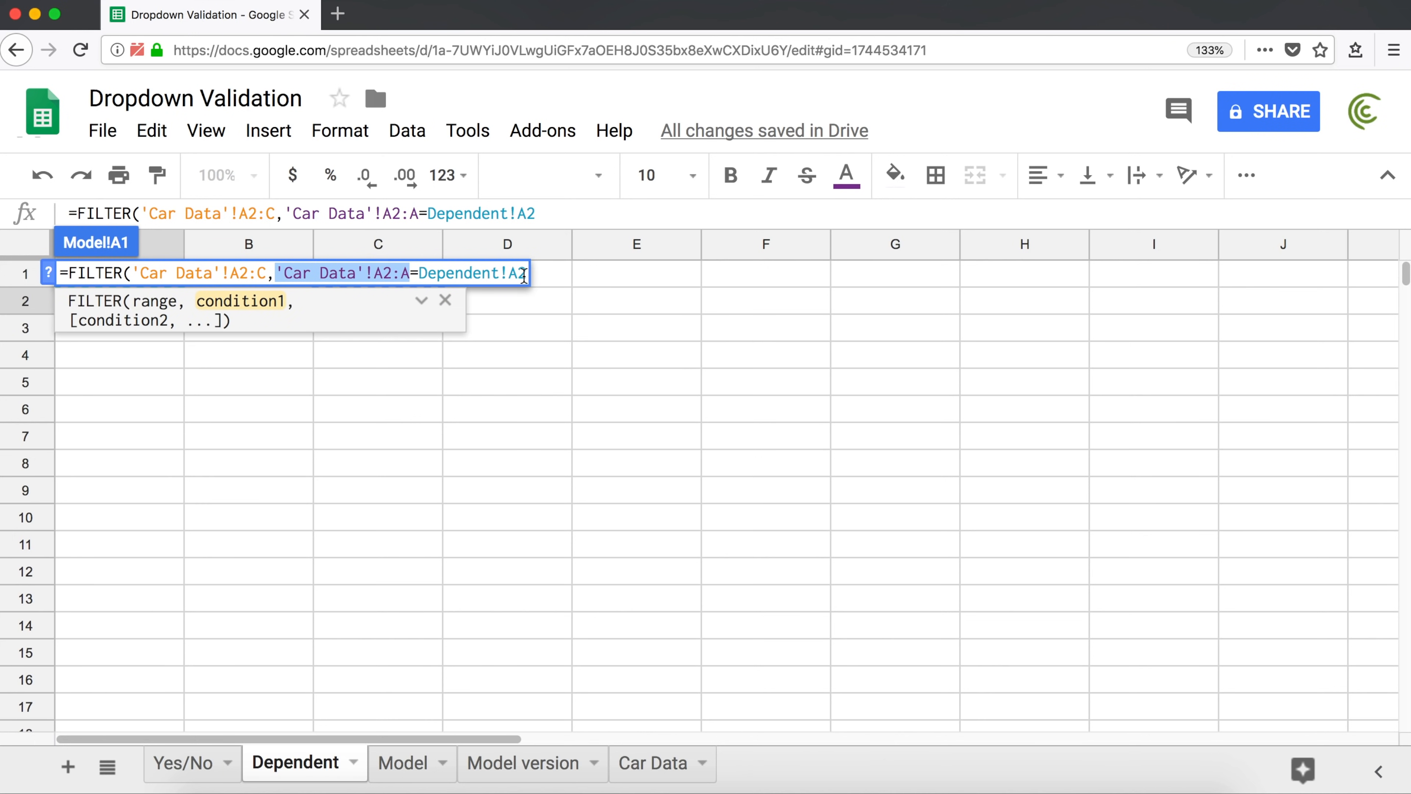
pyautogui.click(524, 275)
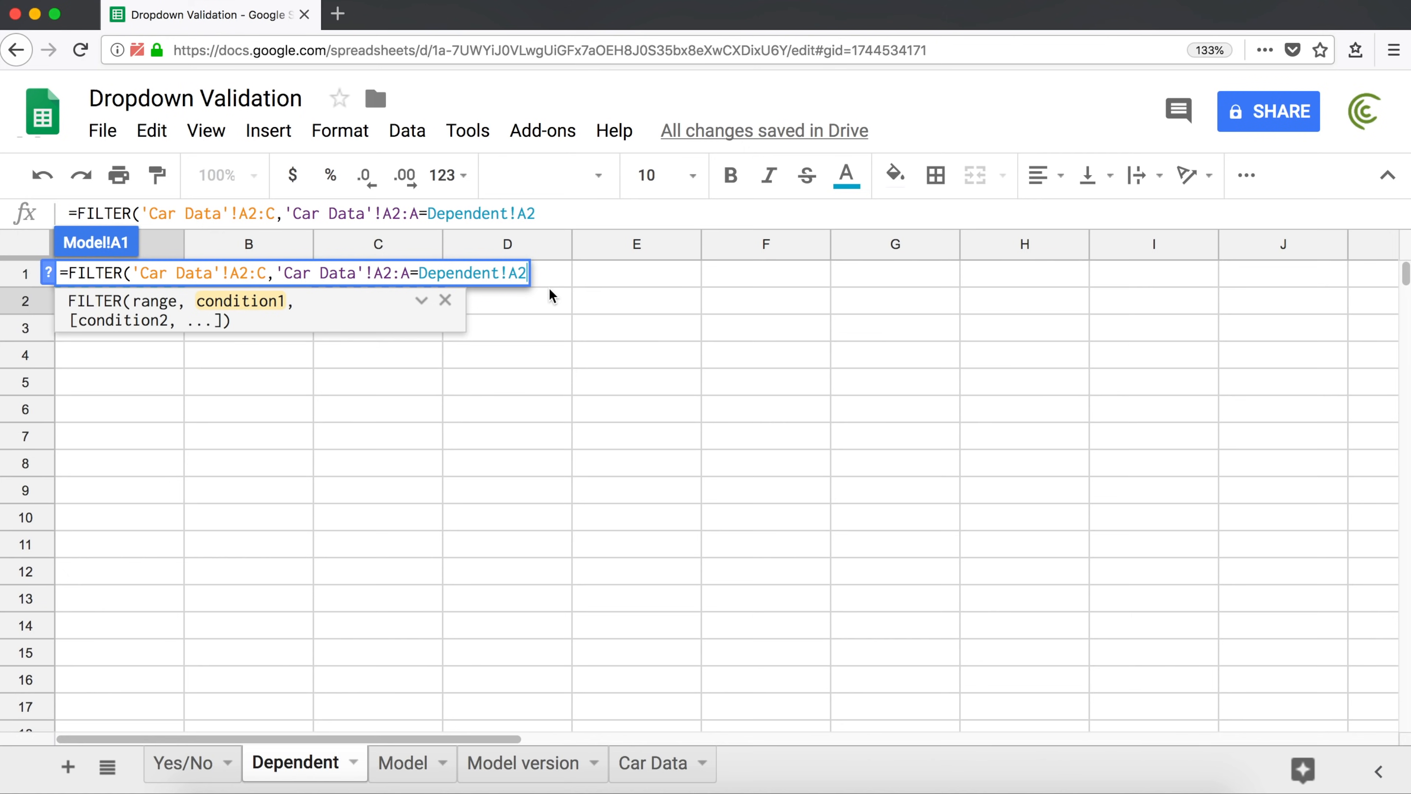
pyautogui.write(')')
pyautogui.press('Return')
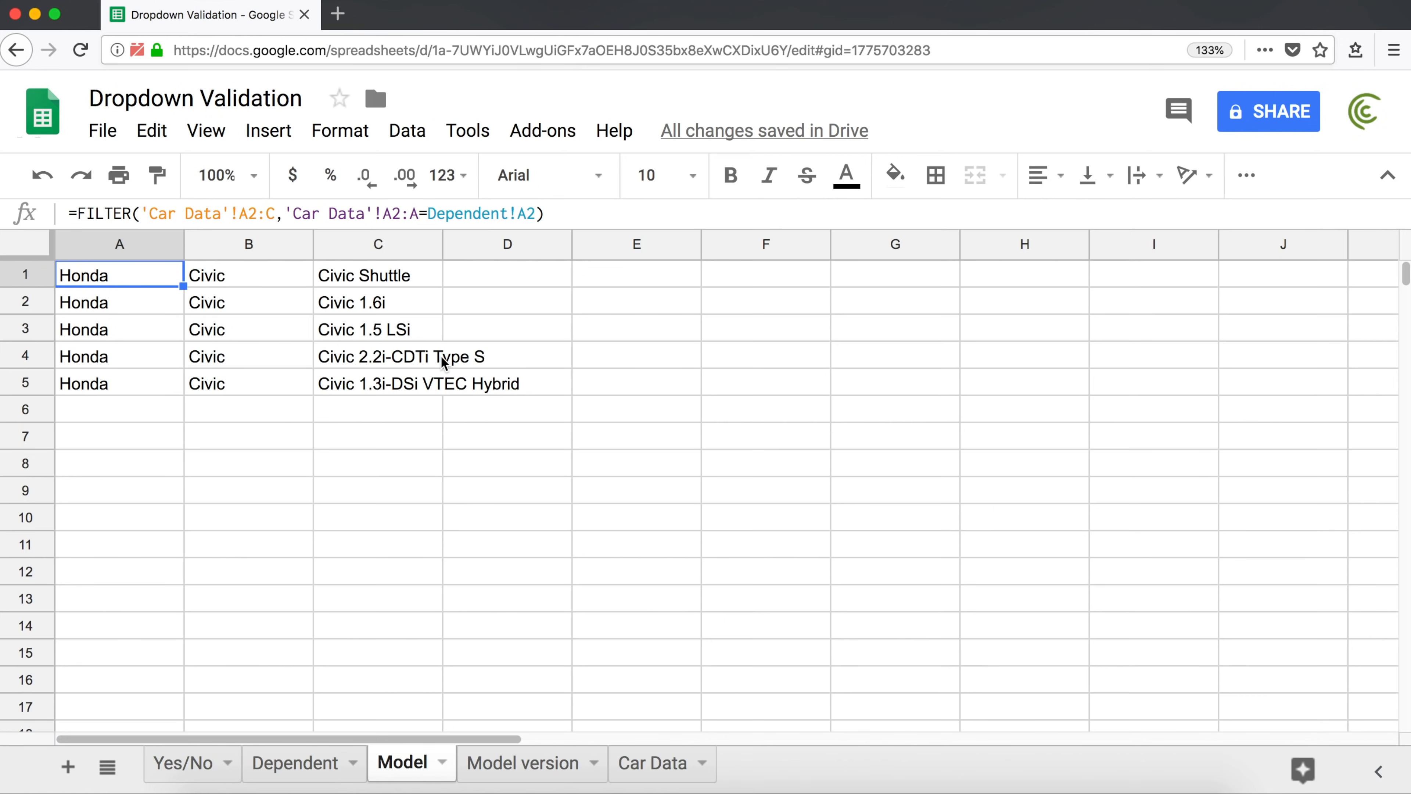
# Choose BMW as the make in A2 of Dependent, and fit column C on Model to its contents
pyautogui.click(323, 777)
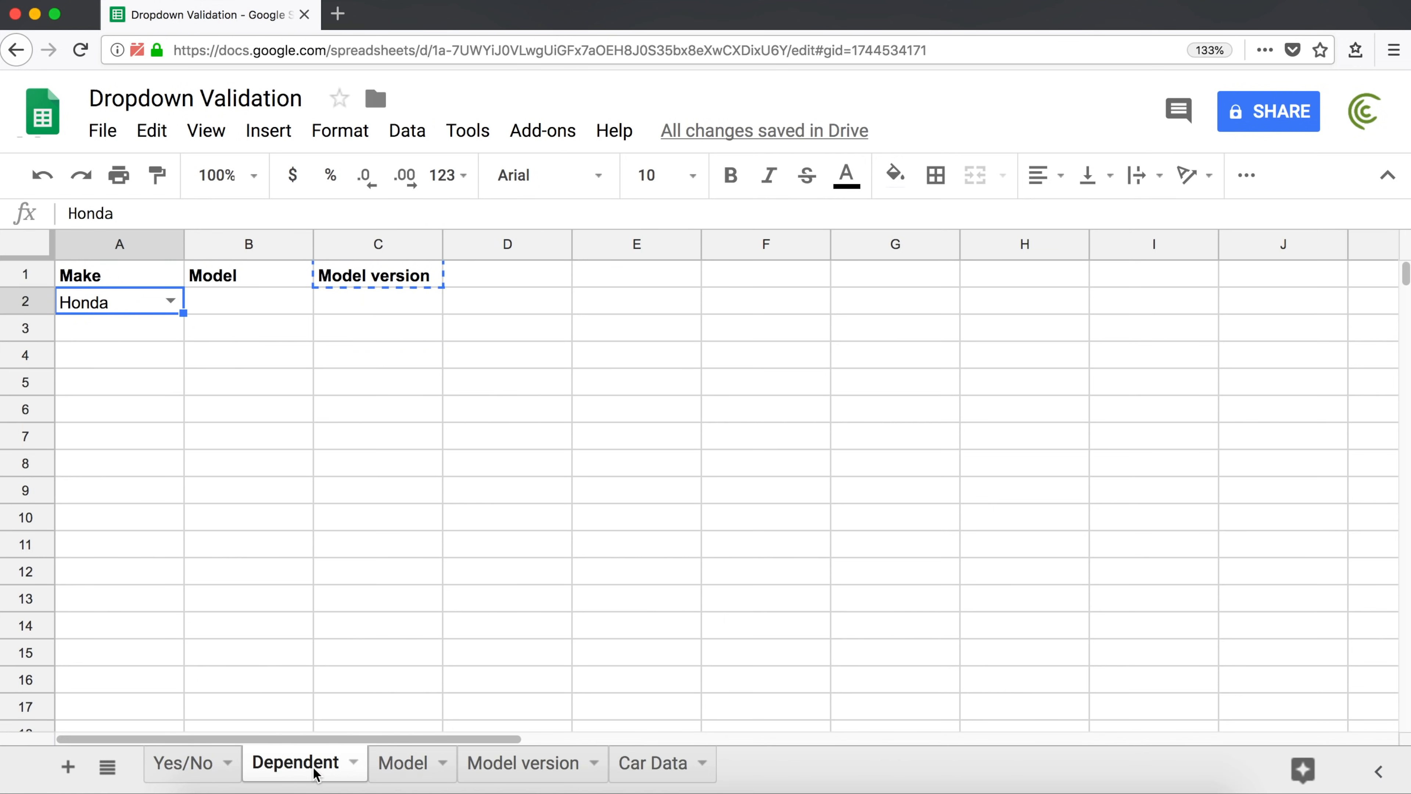
pyautogui.click(170, 300)
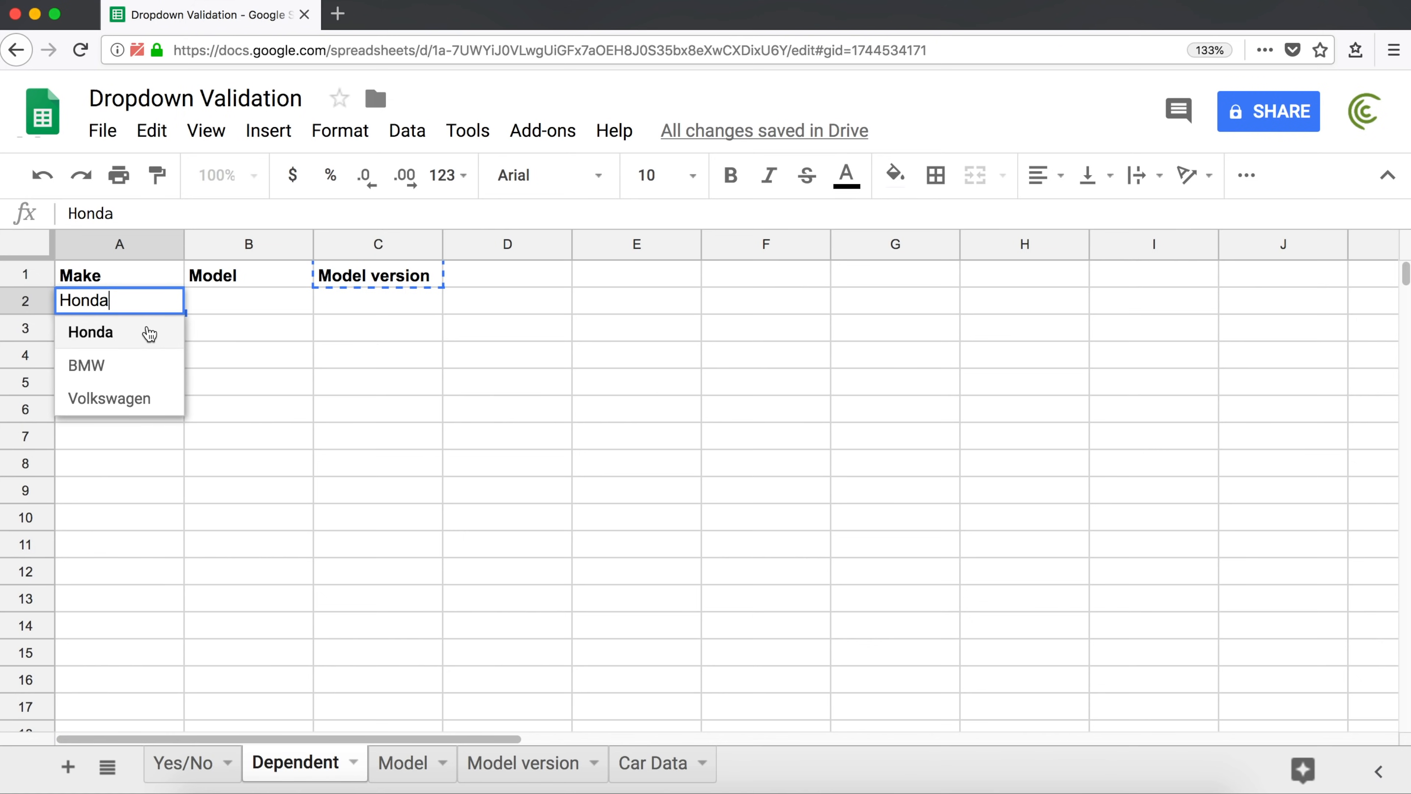
pyautogui.click(131, 365)
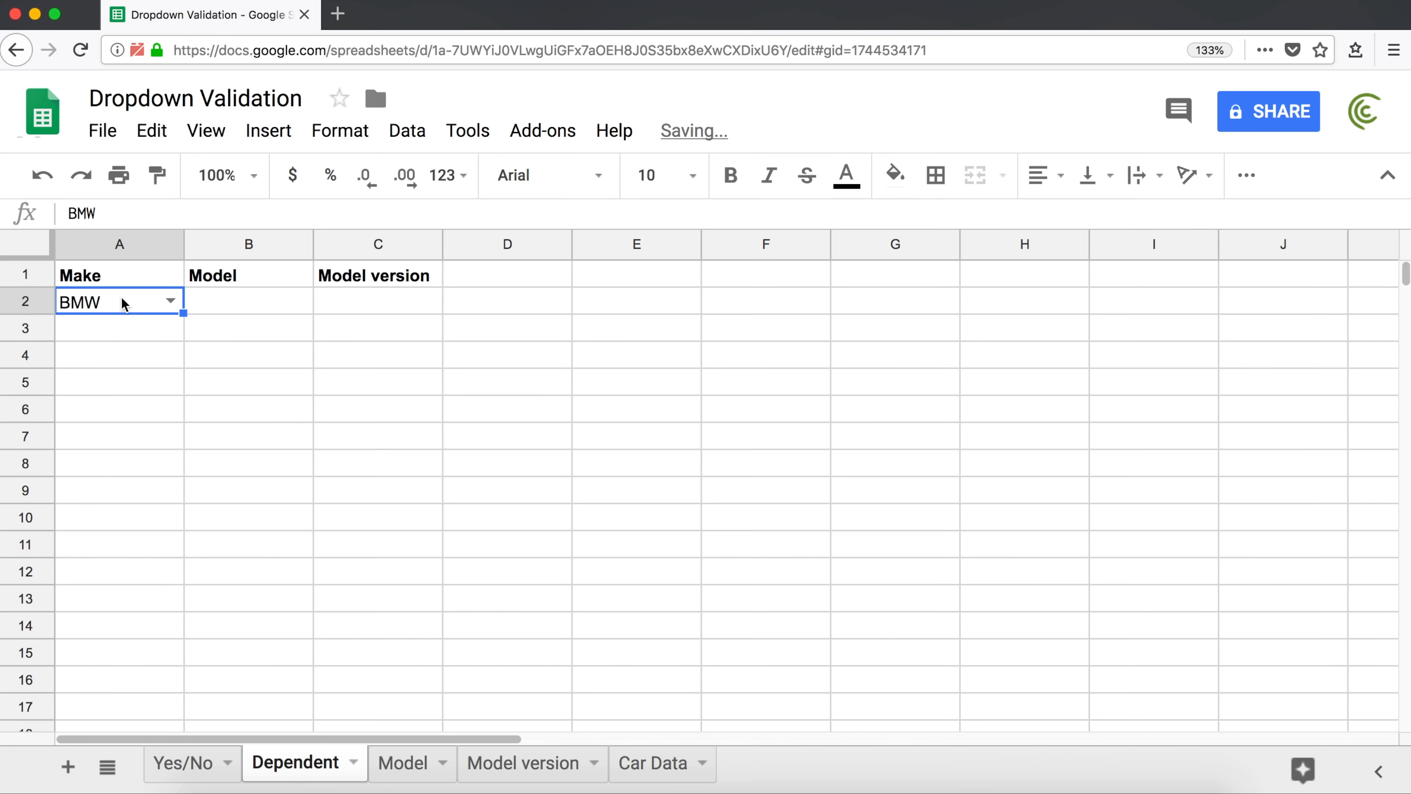
pyautogui.click(412, 775)
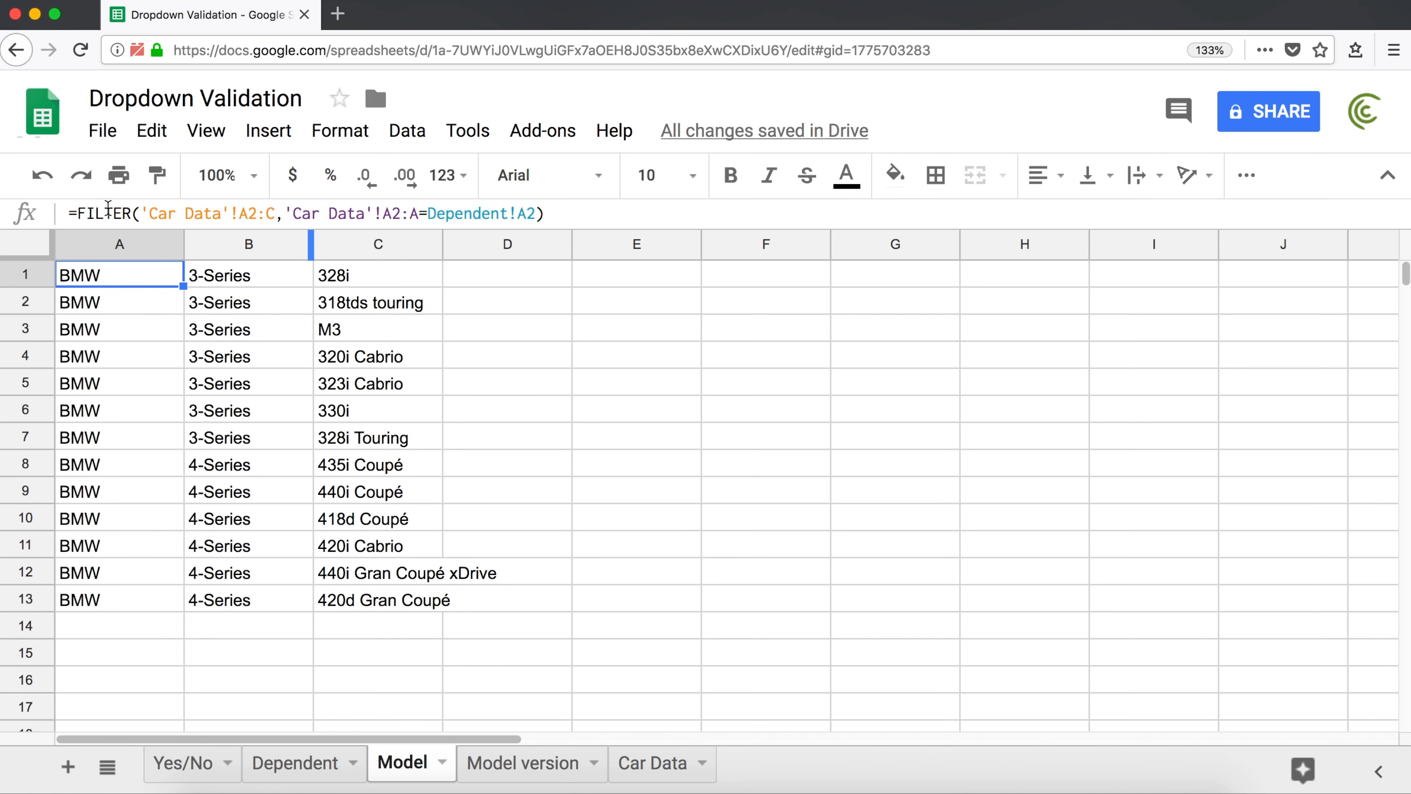
pyautogui.doubleClick(443, 245)
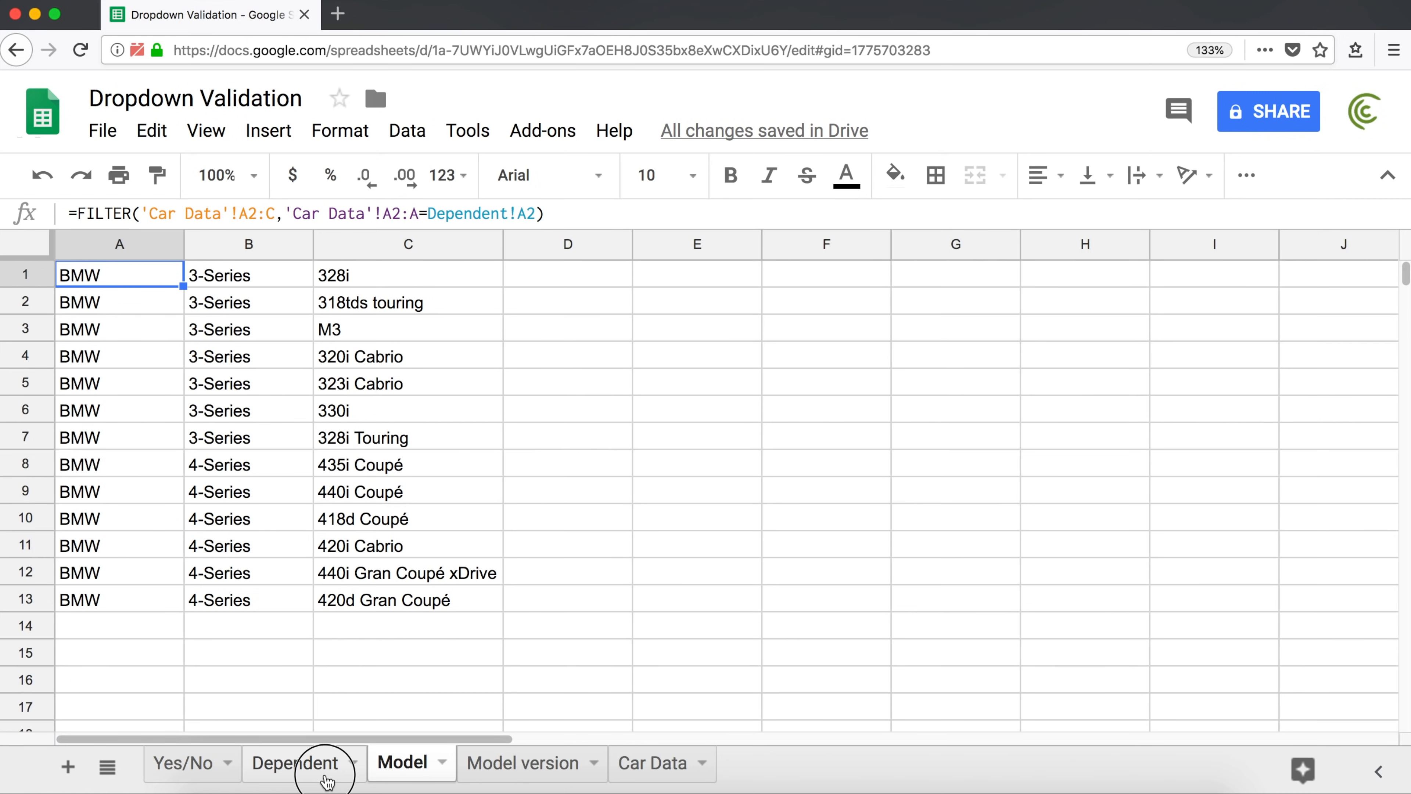
# Choose Volkswagen as the make in A2 of Dependent and check the filtered rows on Model
pyautogui.click(281, 765)
pyautogui.doubleClick(171, 299)
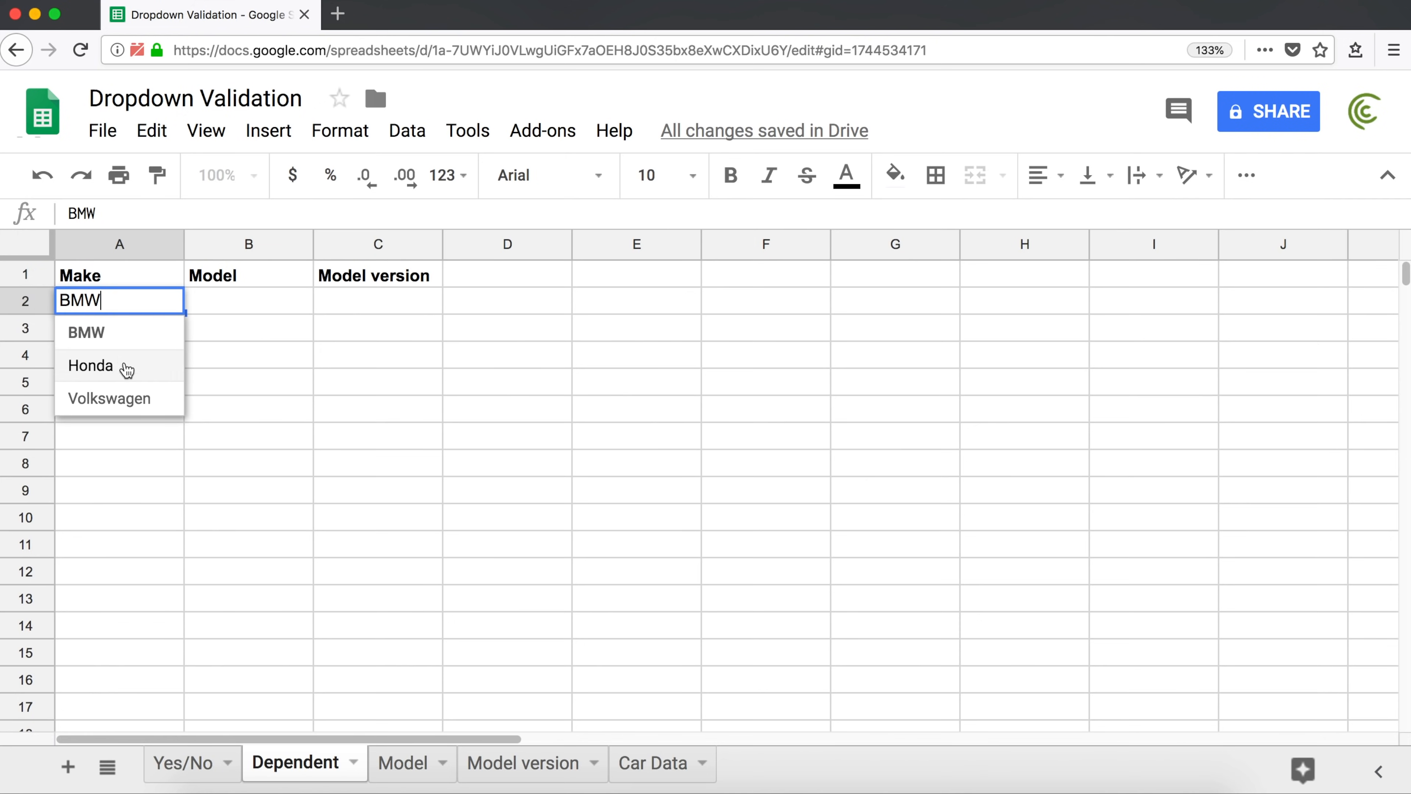
pyautogui.click(122, 400)
pyautogui.click(395, 764)
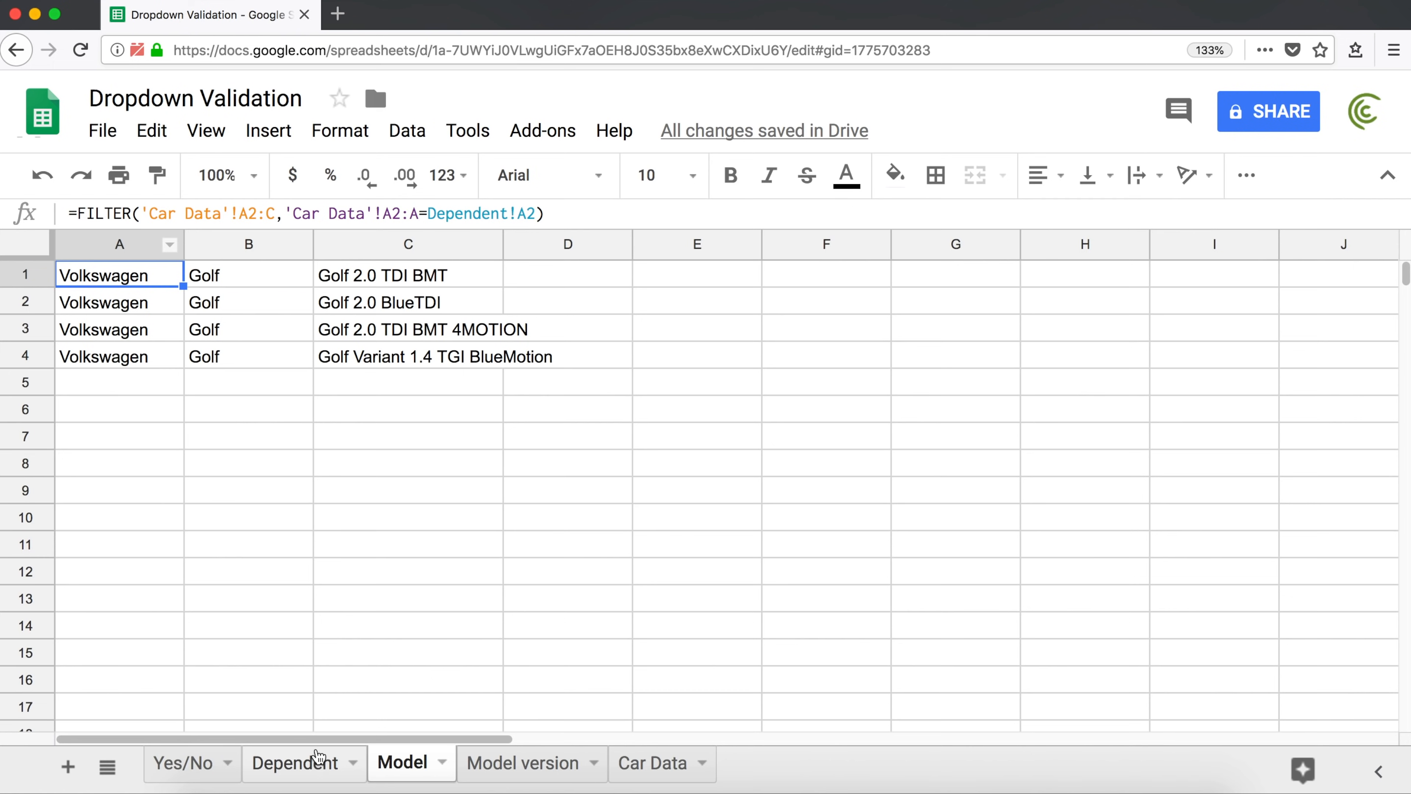
# Open the data validation settings for the empty model cell B2 on Dependent
pyautogui.click(316, 765)
pyautogui.click(228, 304)
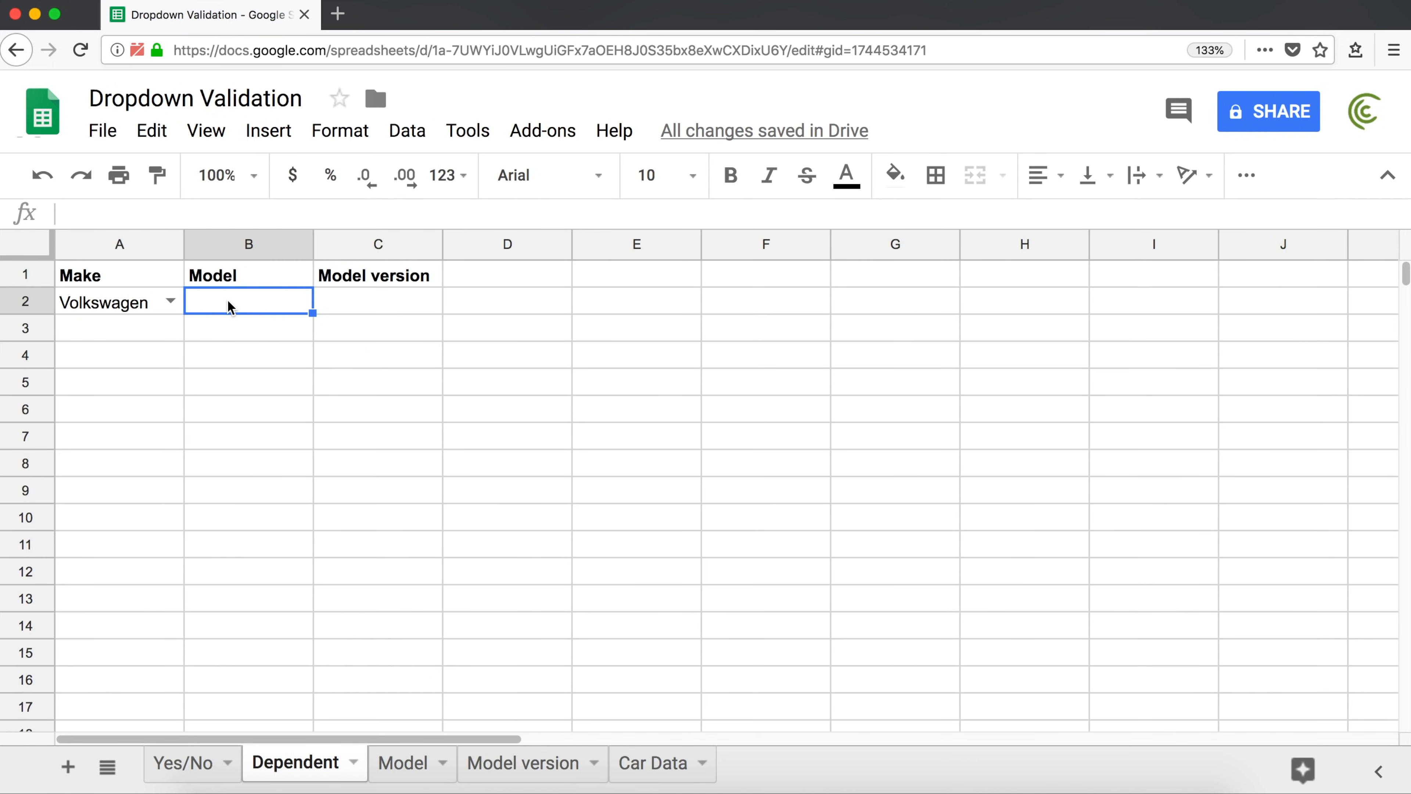
pyautogui.click(407, 134)
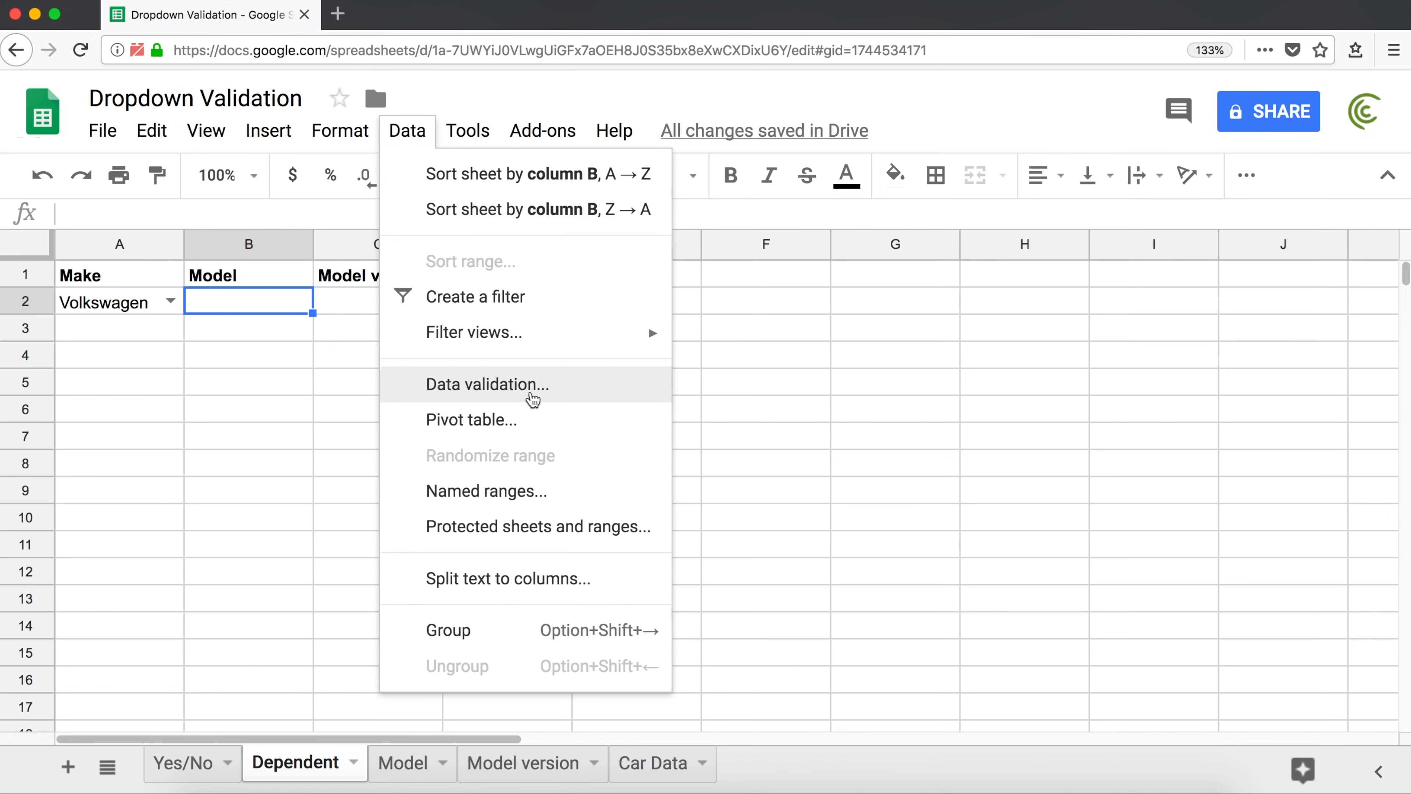
pyautogui.click(533, 400)
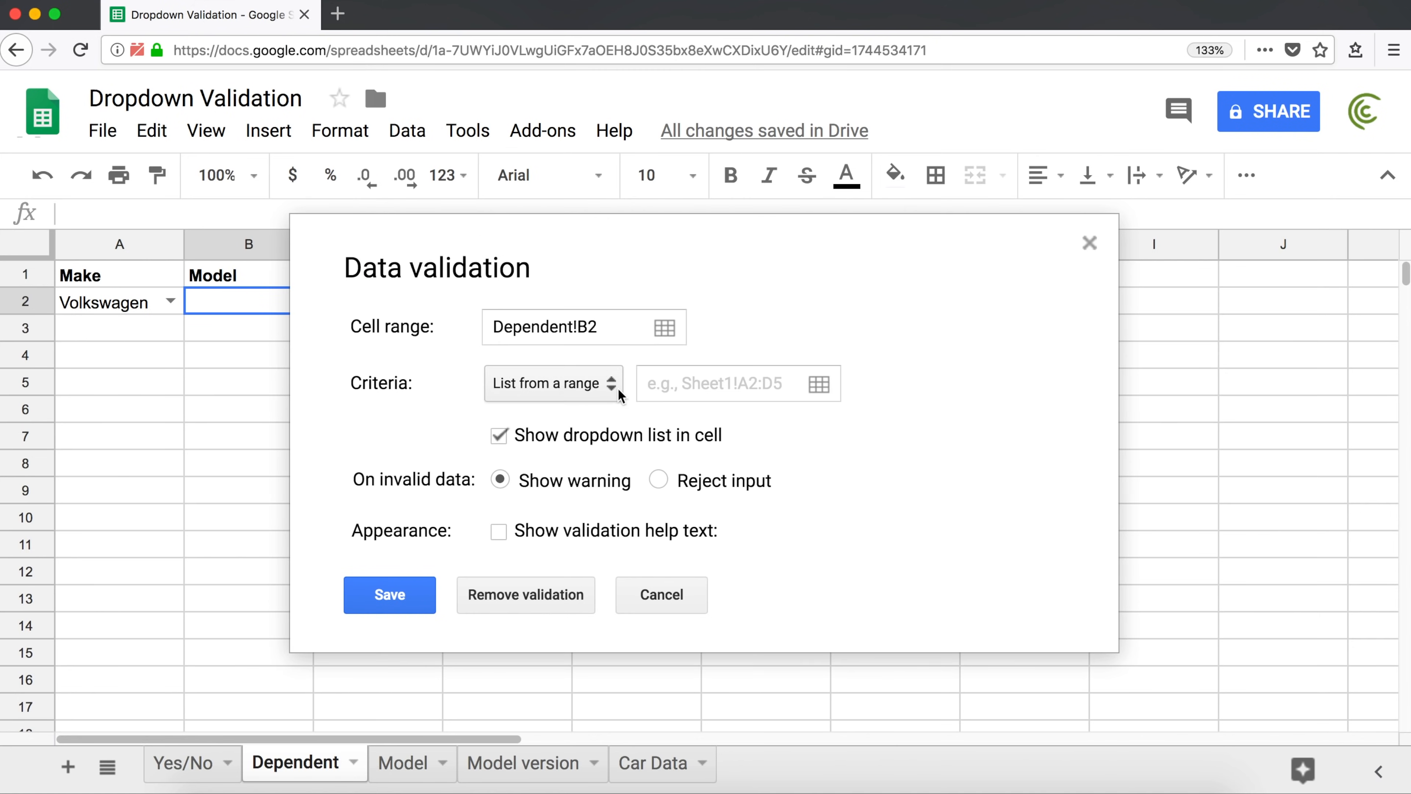
# Set B2's validation list to the range Model!B1:B1000, reject invalid input and save the rule
pyautogui.click(817, 396)
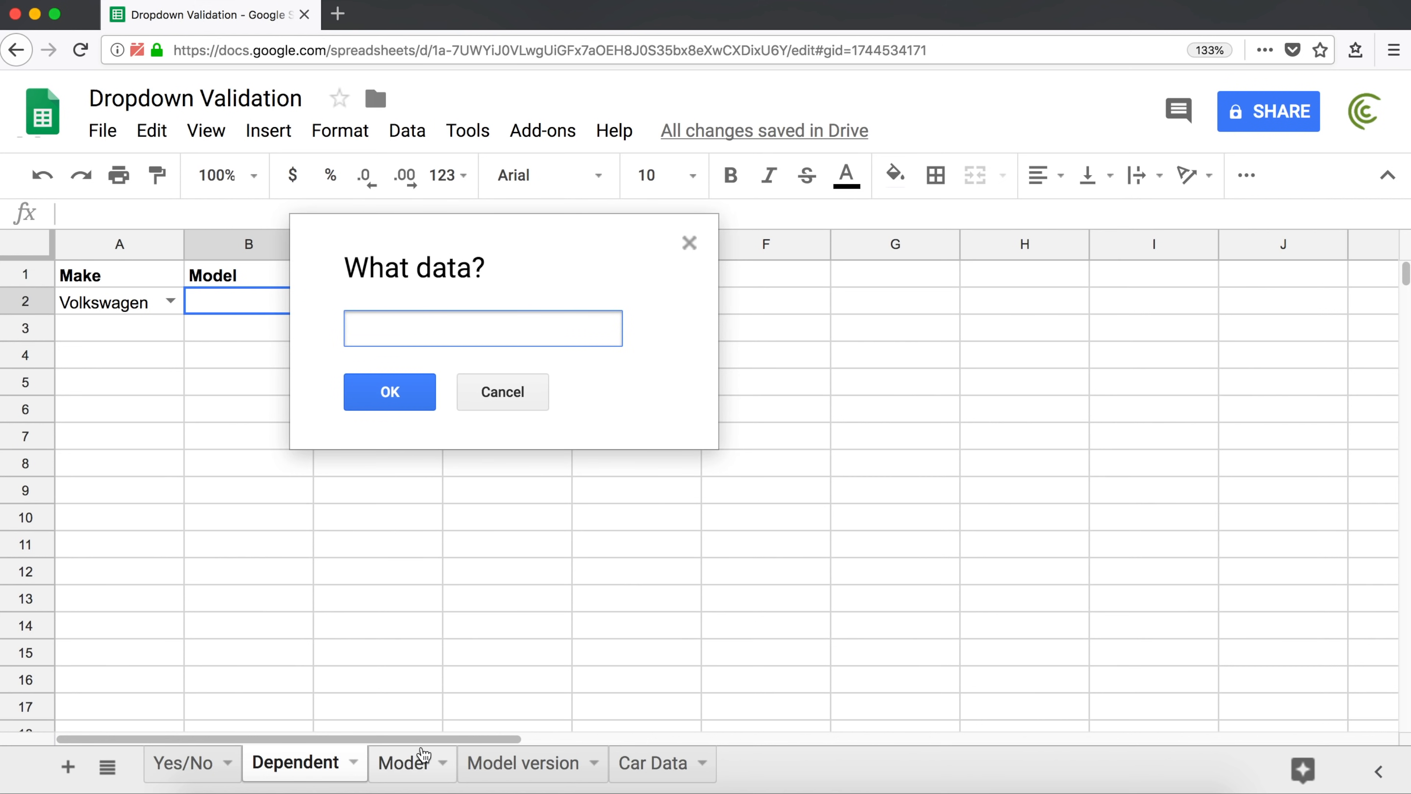
pyautogui.click(411, 764)
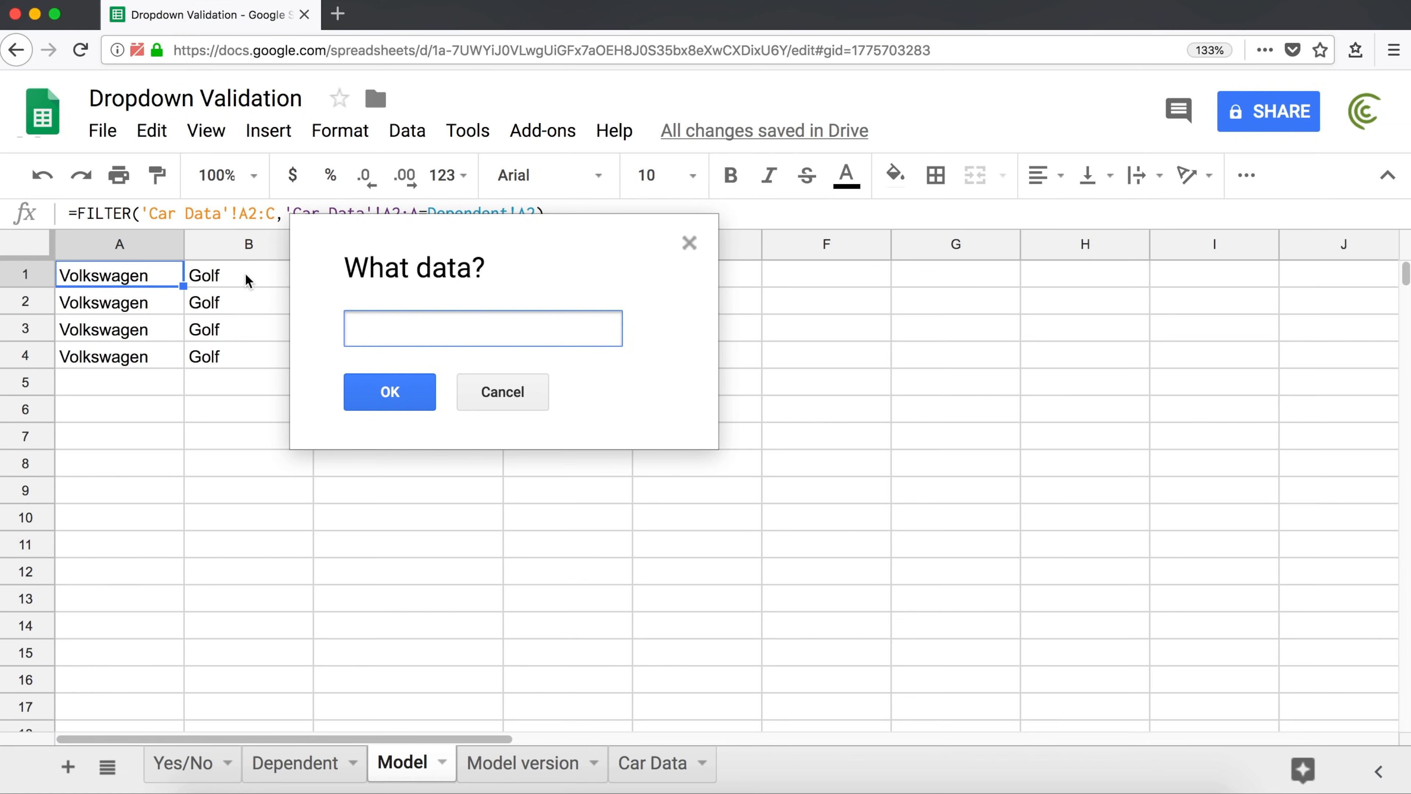
pyautogui.moveTo(375, 233); pyautogui.dragTo(766, 281)
pyautogui.click(230, 277)
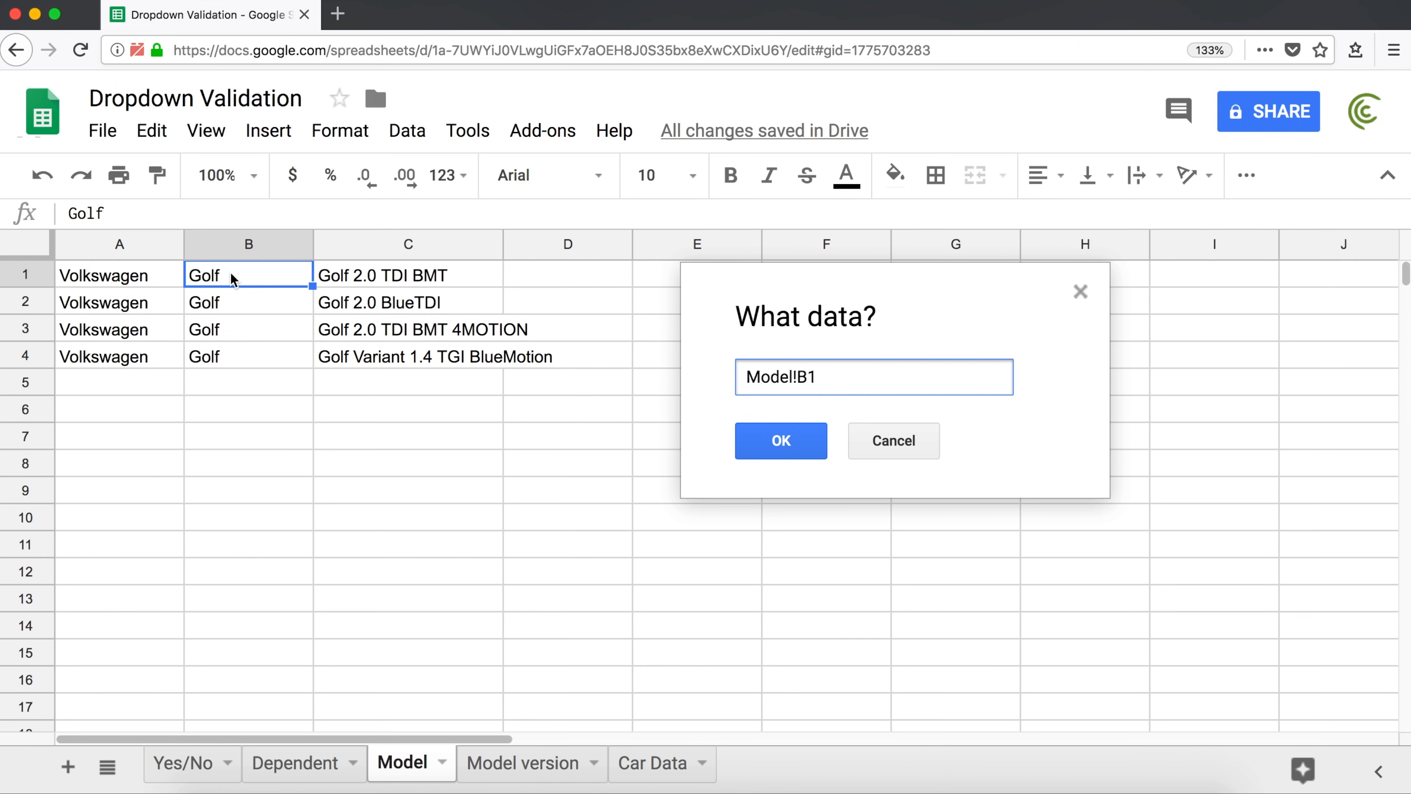
pyautogui.hotkey('shift', 'Down')
pyautogui.hotkey('shift', 'Down')
pyautogui.hotkey('shift', 'Down')
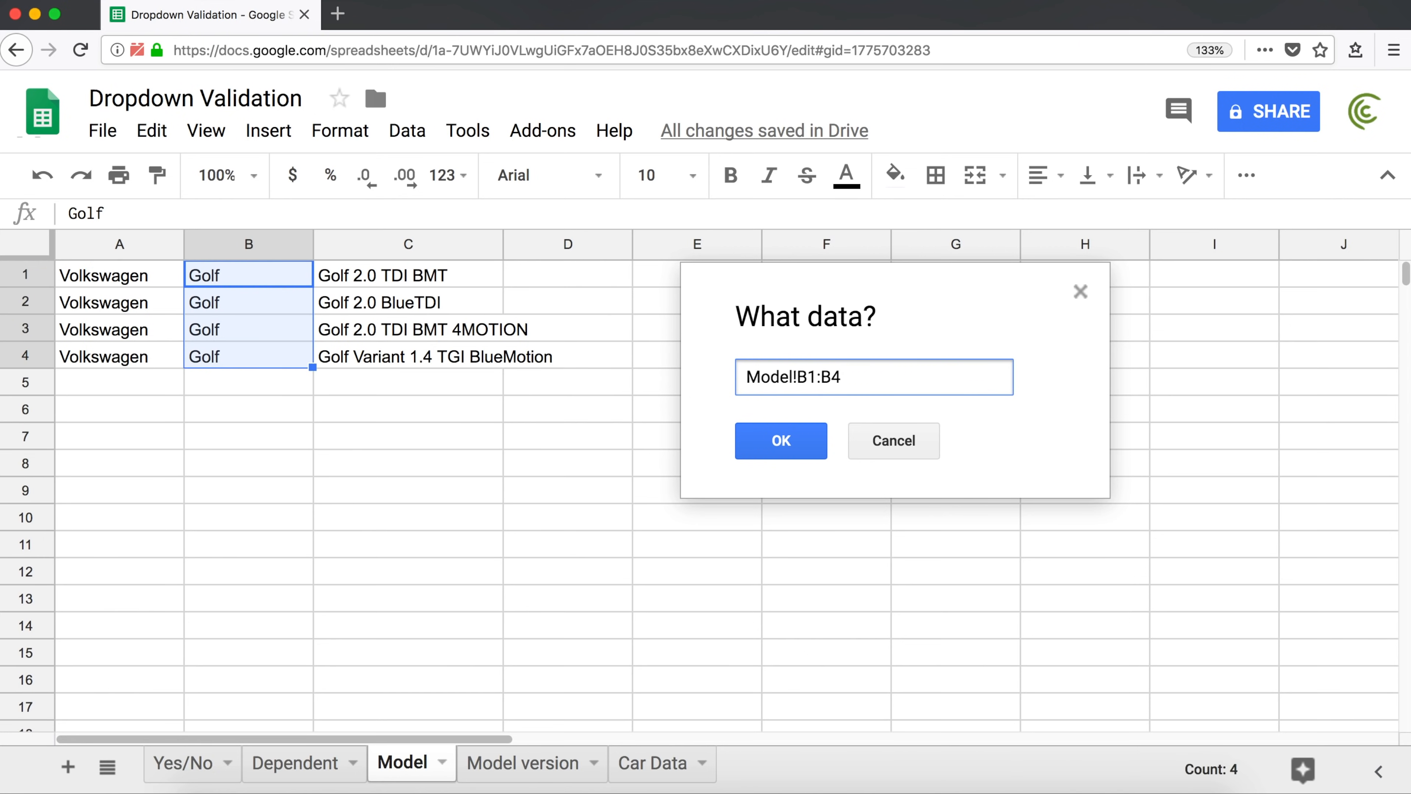
pyautogui.press('super+shift+Down')
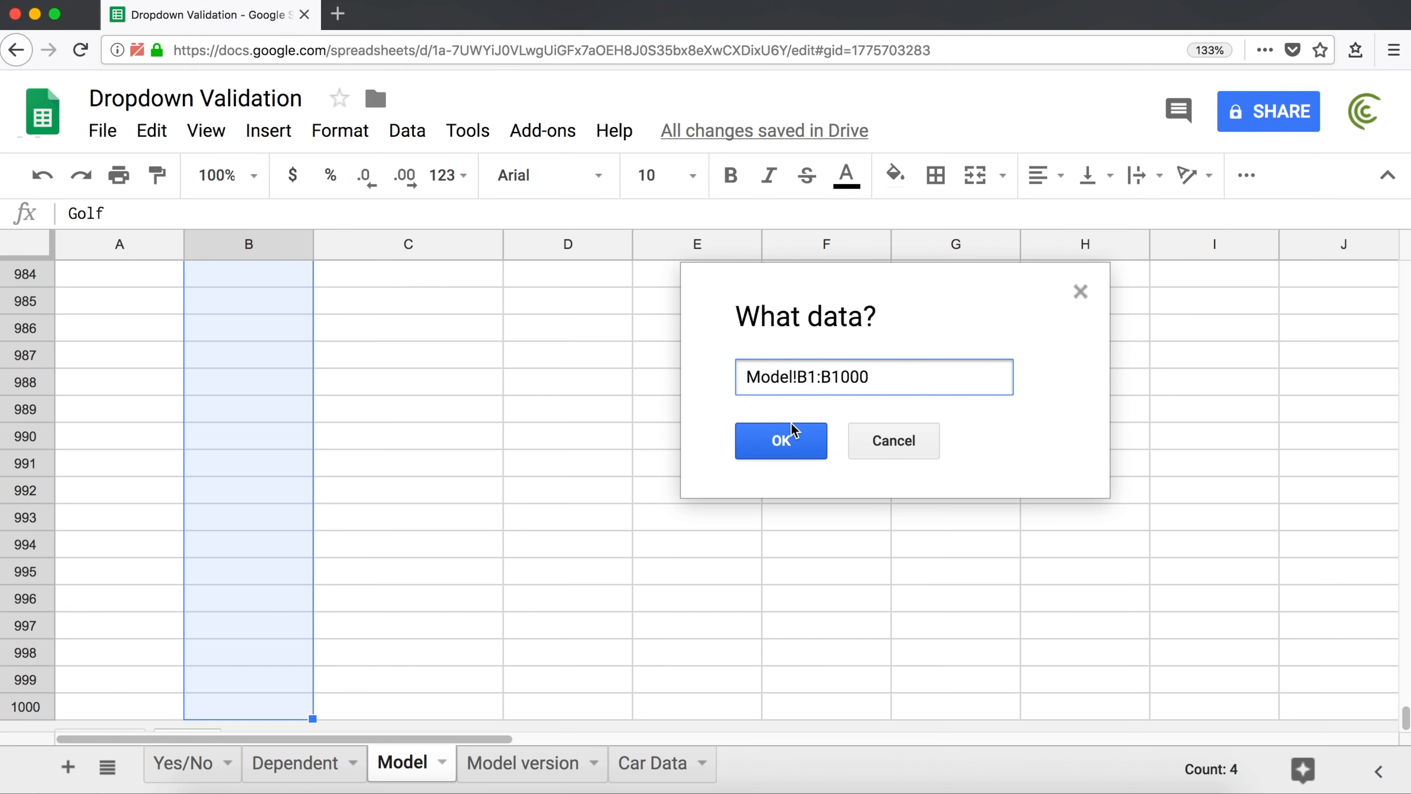
pyautogui.click(791, 450)
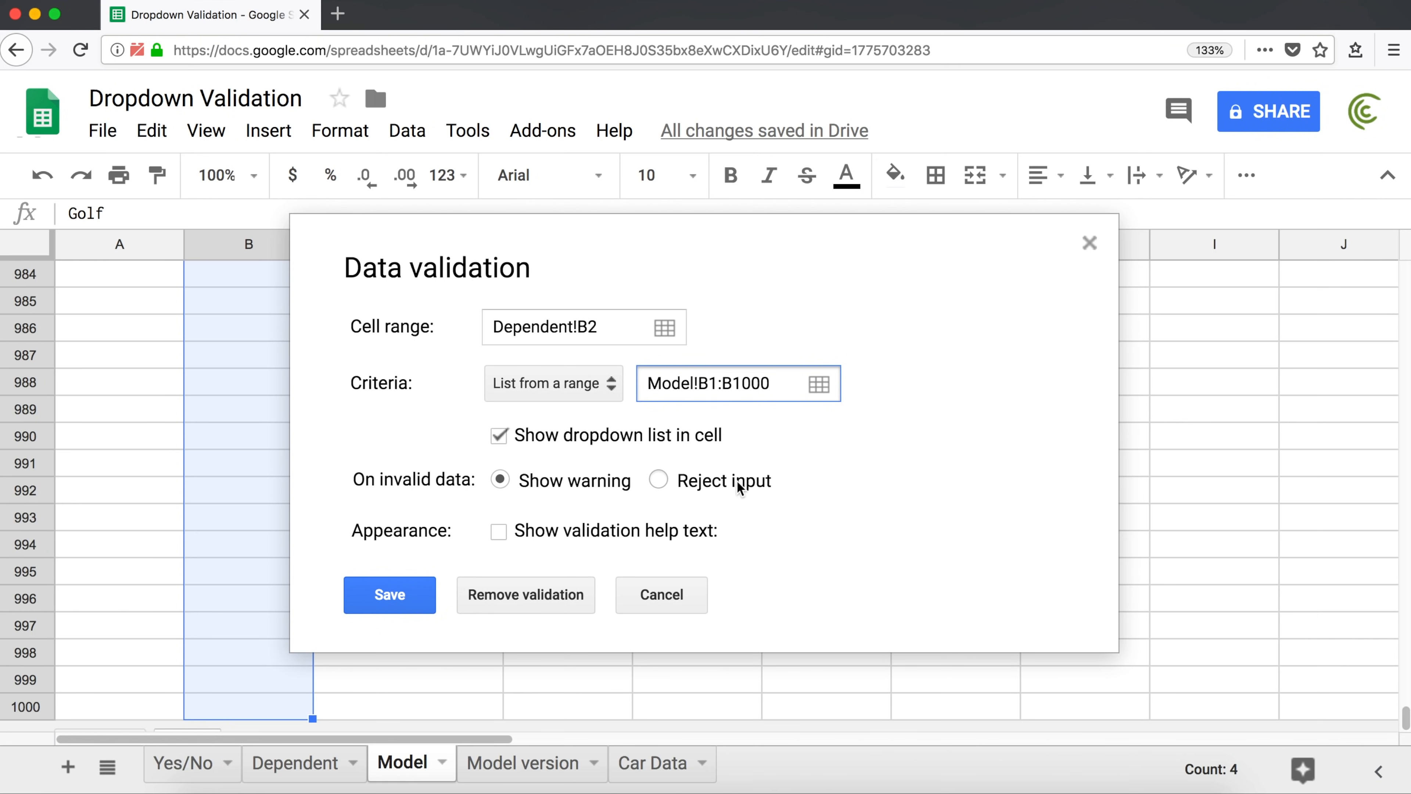
pyautogui.click(717, 487)
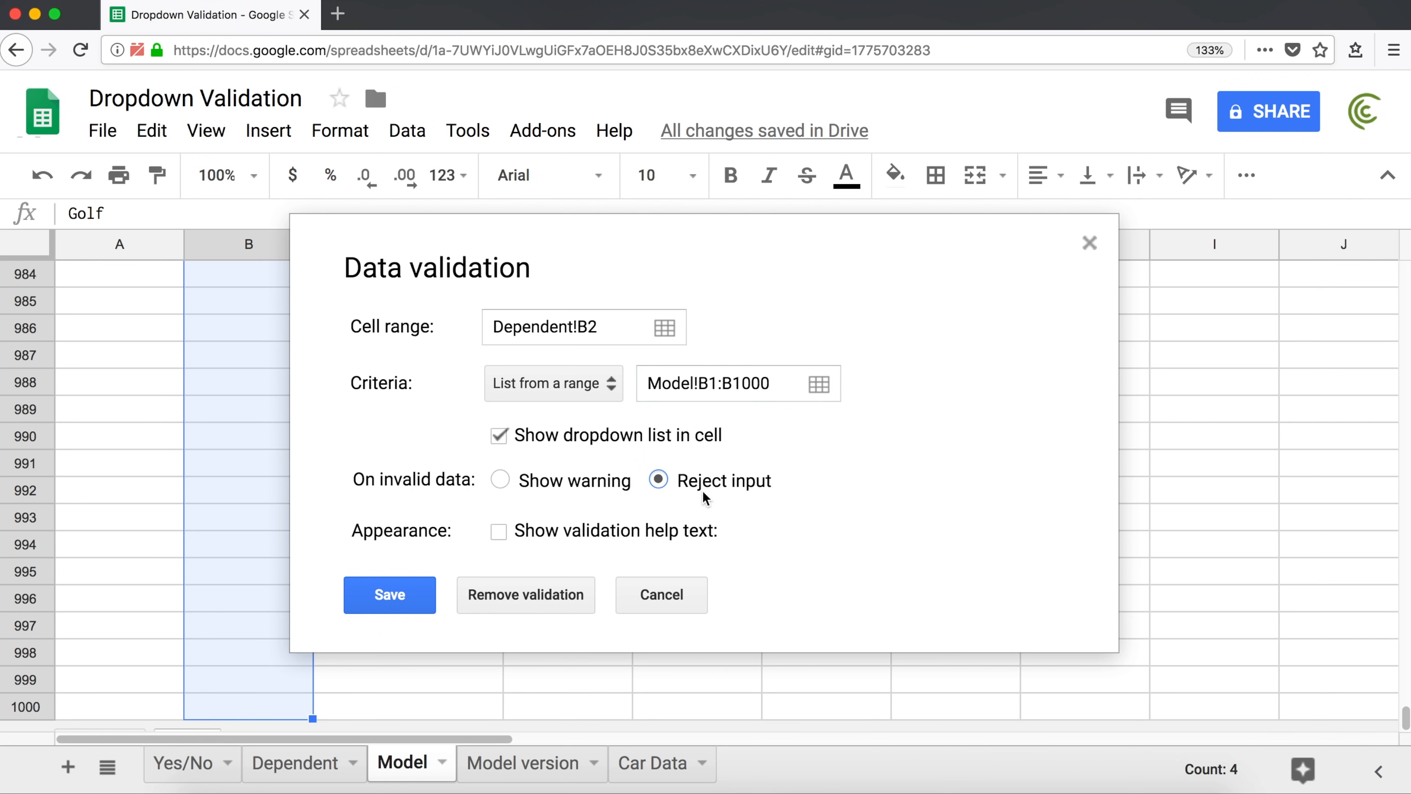
pyautogui.click(379, 601)
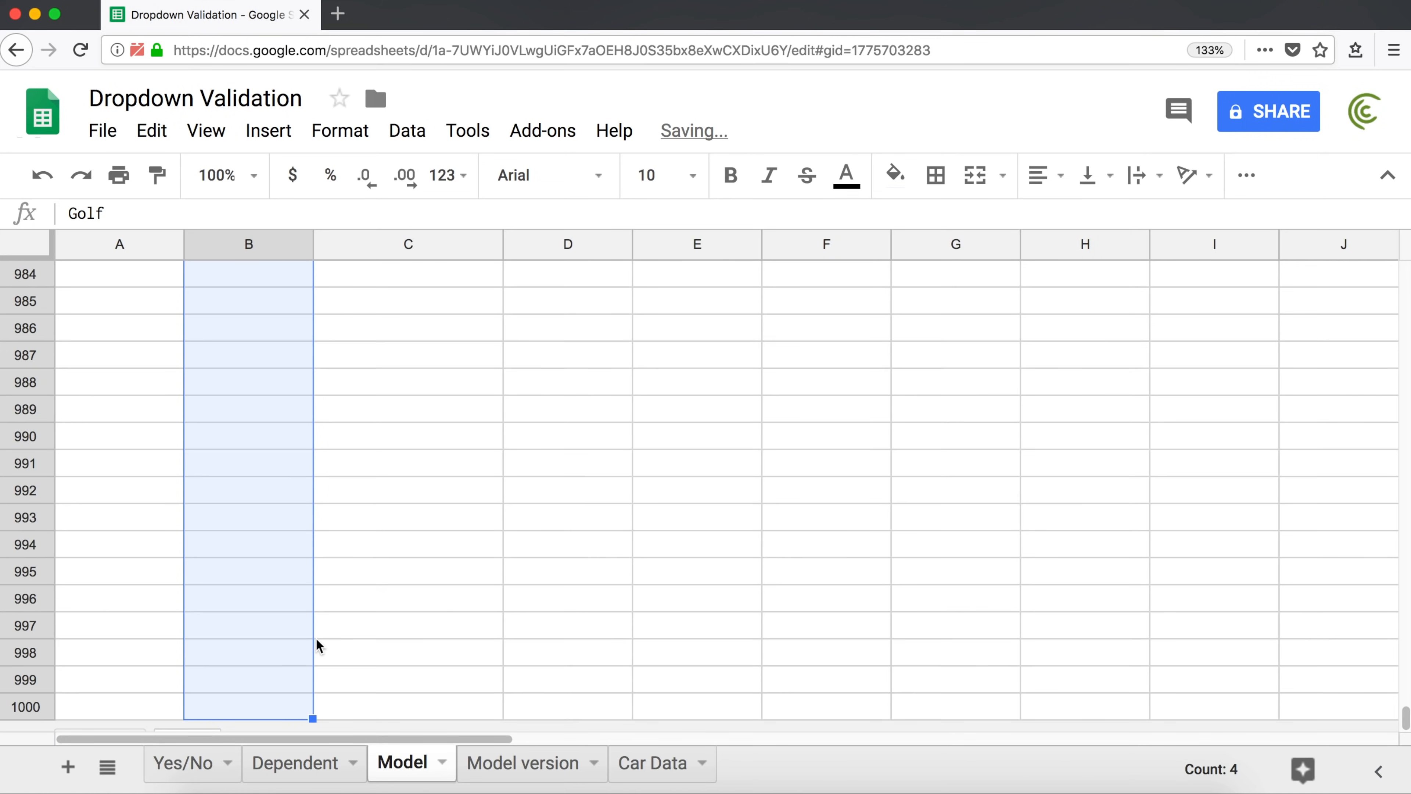
# Go back to the formula cell A1 on Model, and select the make cell A2 on Dependent
pyautogui.press('super+Up')
pyautogui.press('Down')
pyautogui.press('Up')
pyautogui.press('Left')
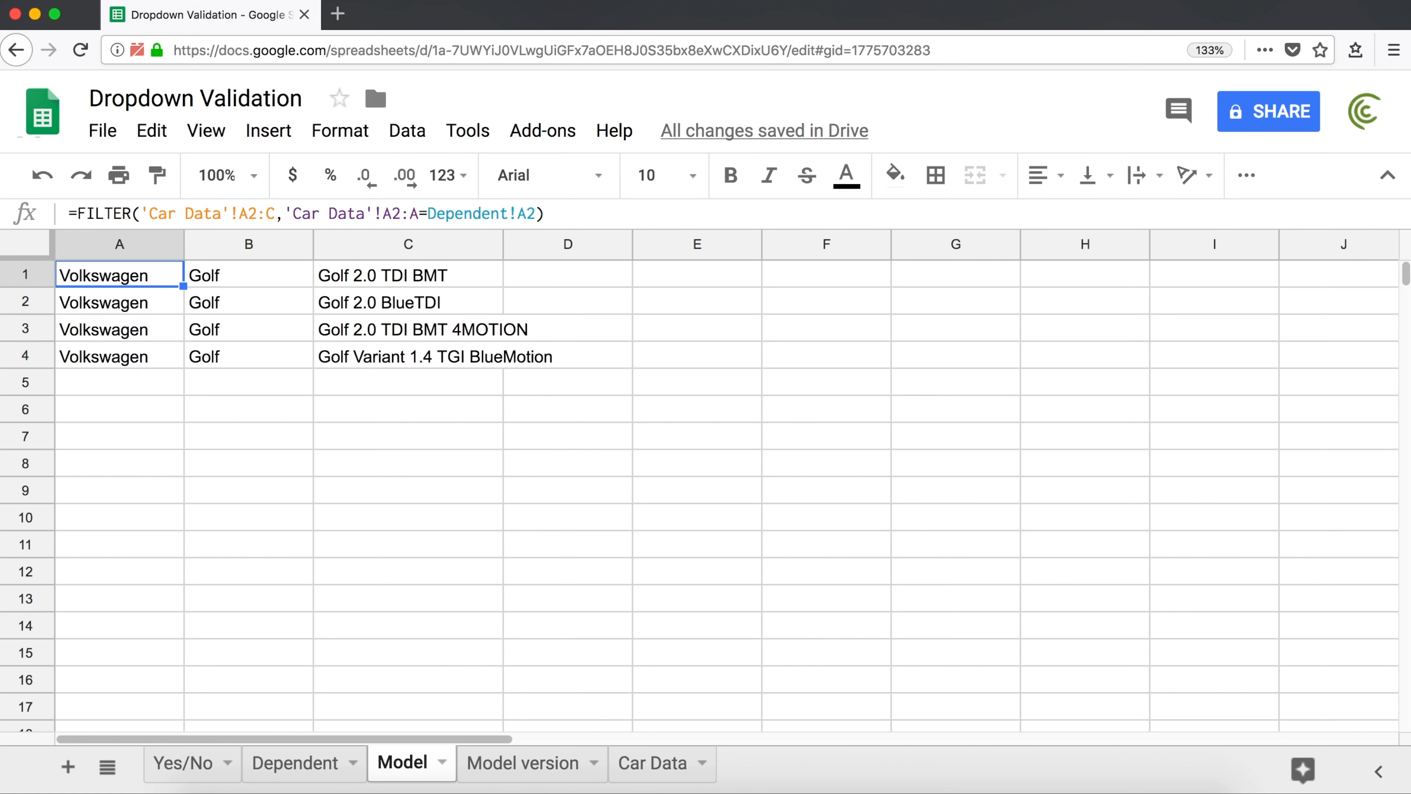
pyautogui.click(292, 767)
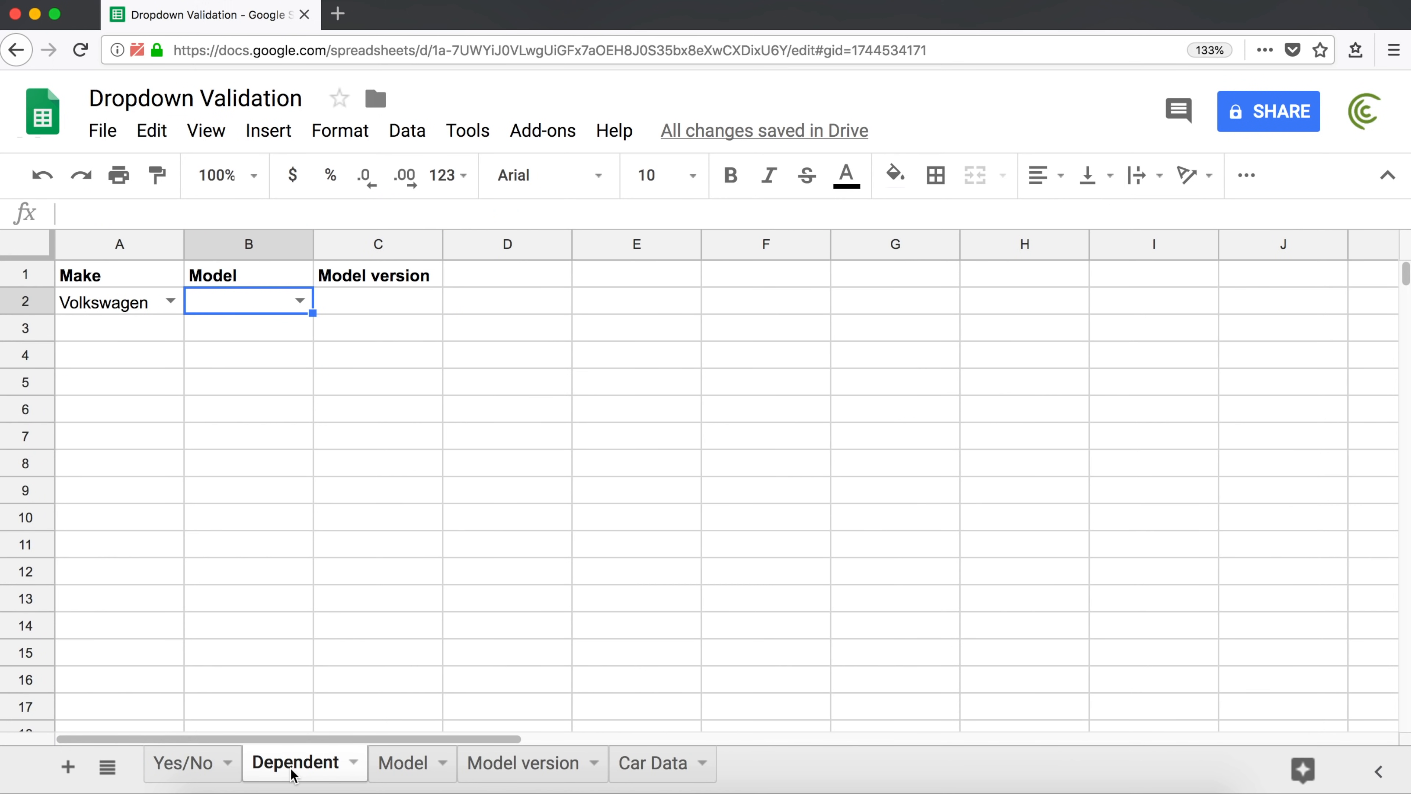
pyautogui.click(114, 302)
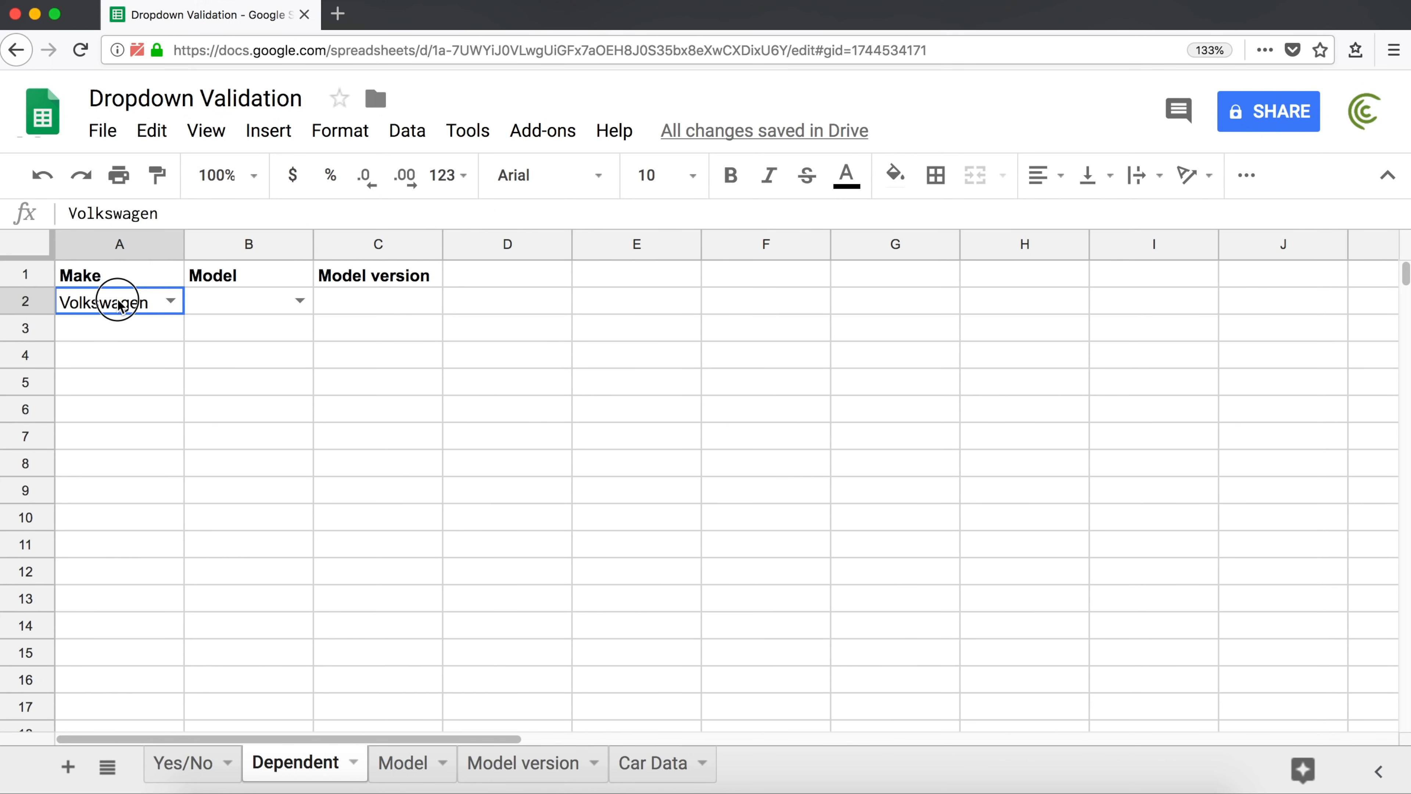
# Change the data validation of make cell A2 on Dependent to reject invalid input and save the rule
pyautogui.click(397, 142)
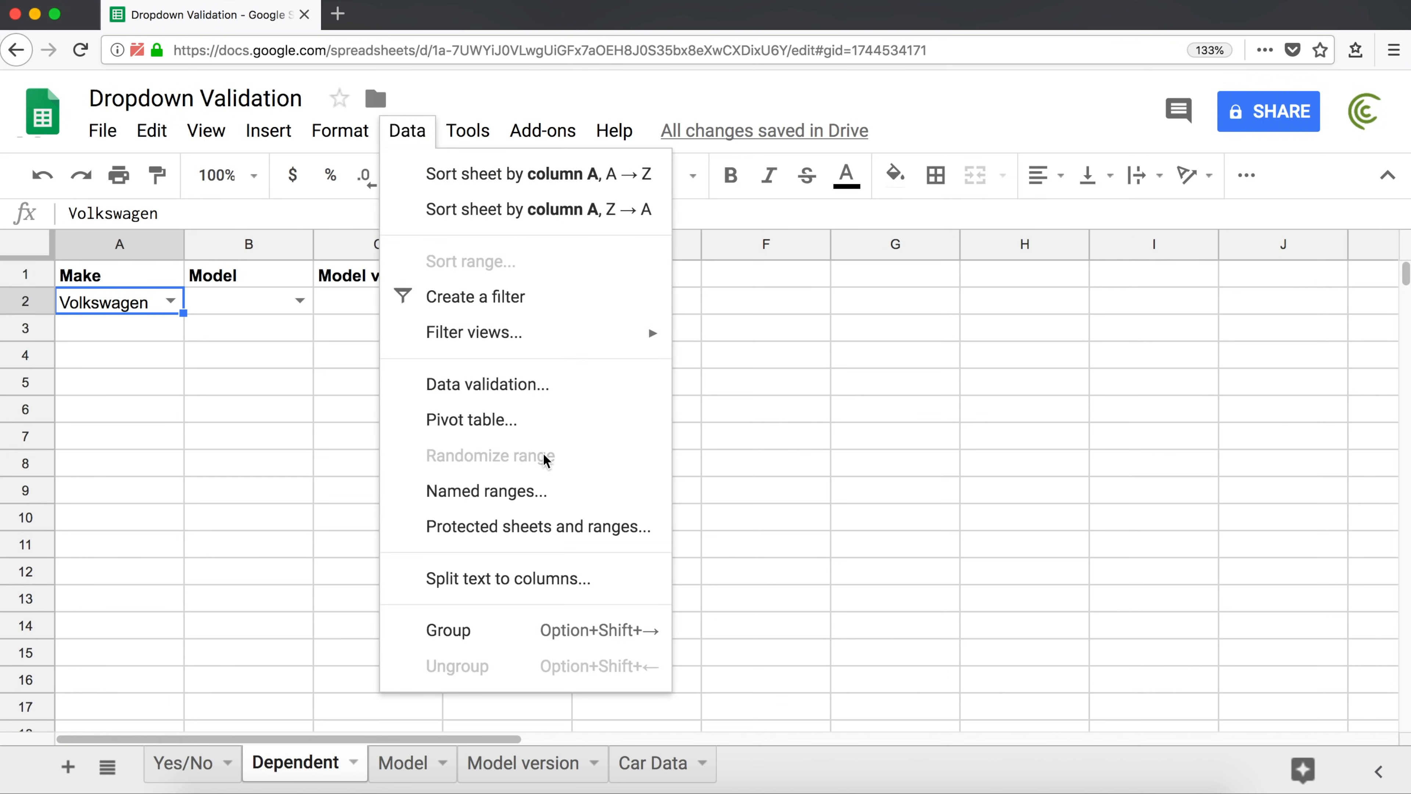
pyautogui.click(505, 396)
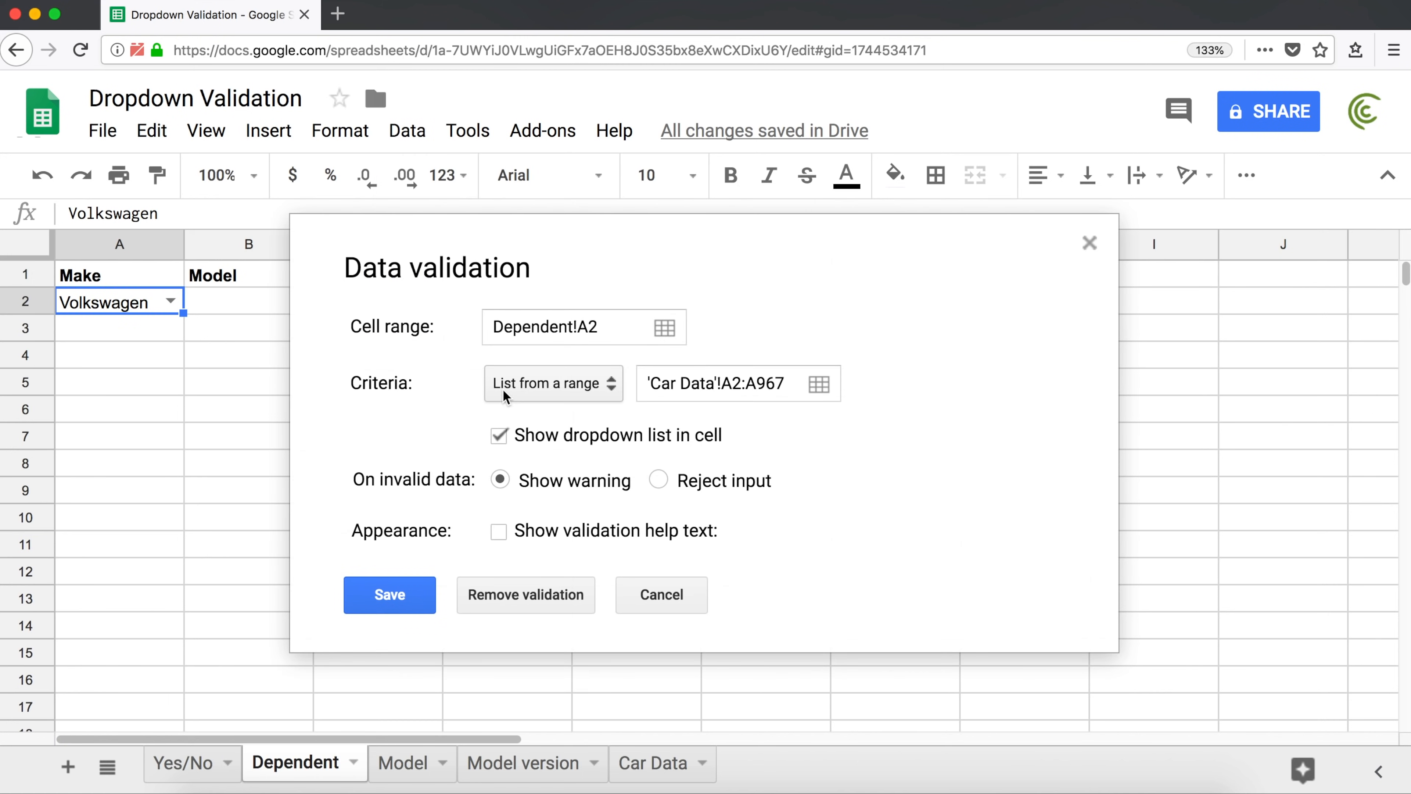
pyautogui.click(692, 483)
pyautogui.click(392, 594)
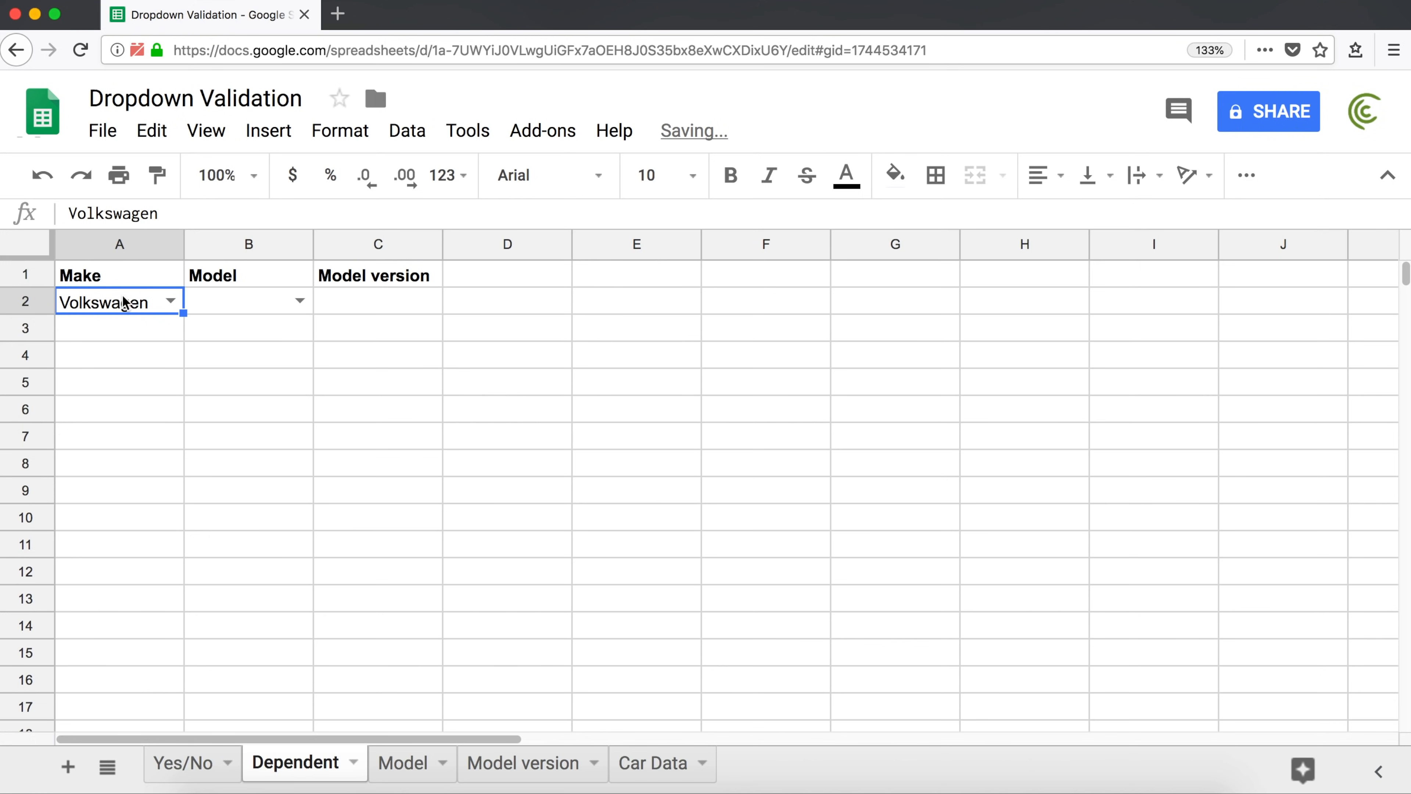
# Test the model dropdown in B2 with Volkswagen, Honda and BMW as the make, leaving BMW chosen in A2
pyautogui.click(300, 301)
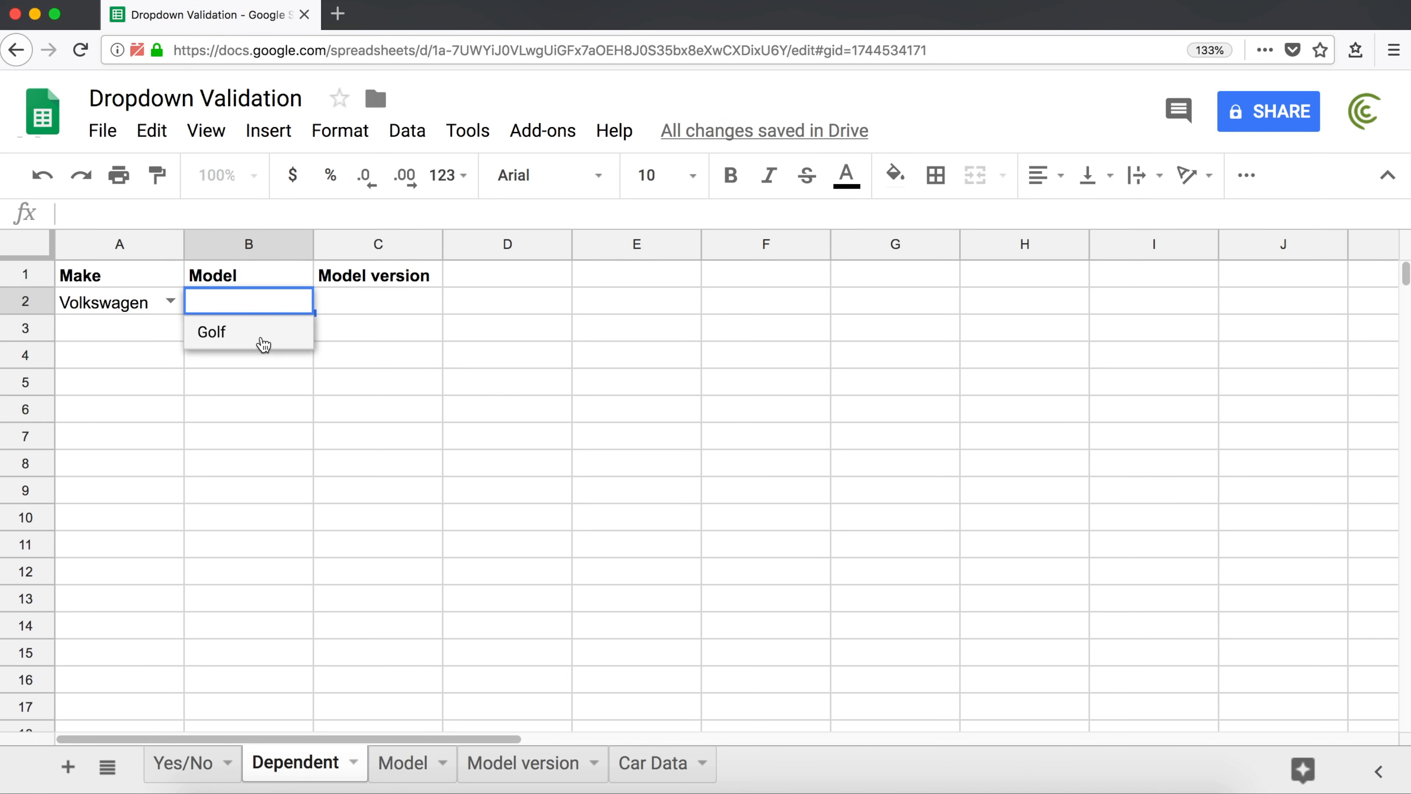
pyautogui.click(168, 300)
pyautogui.click(114, 398)
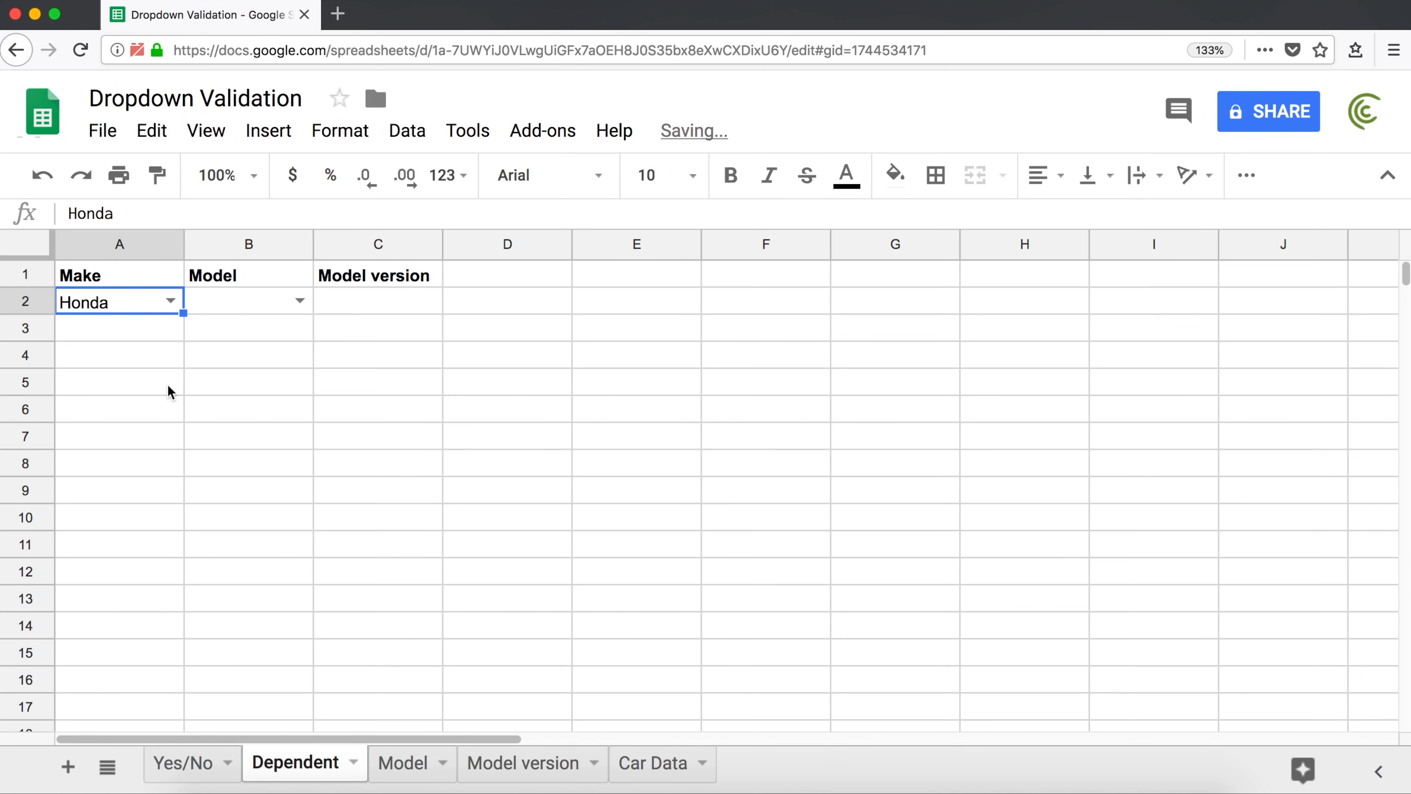
pyautogui.click(300, 301)
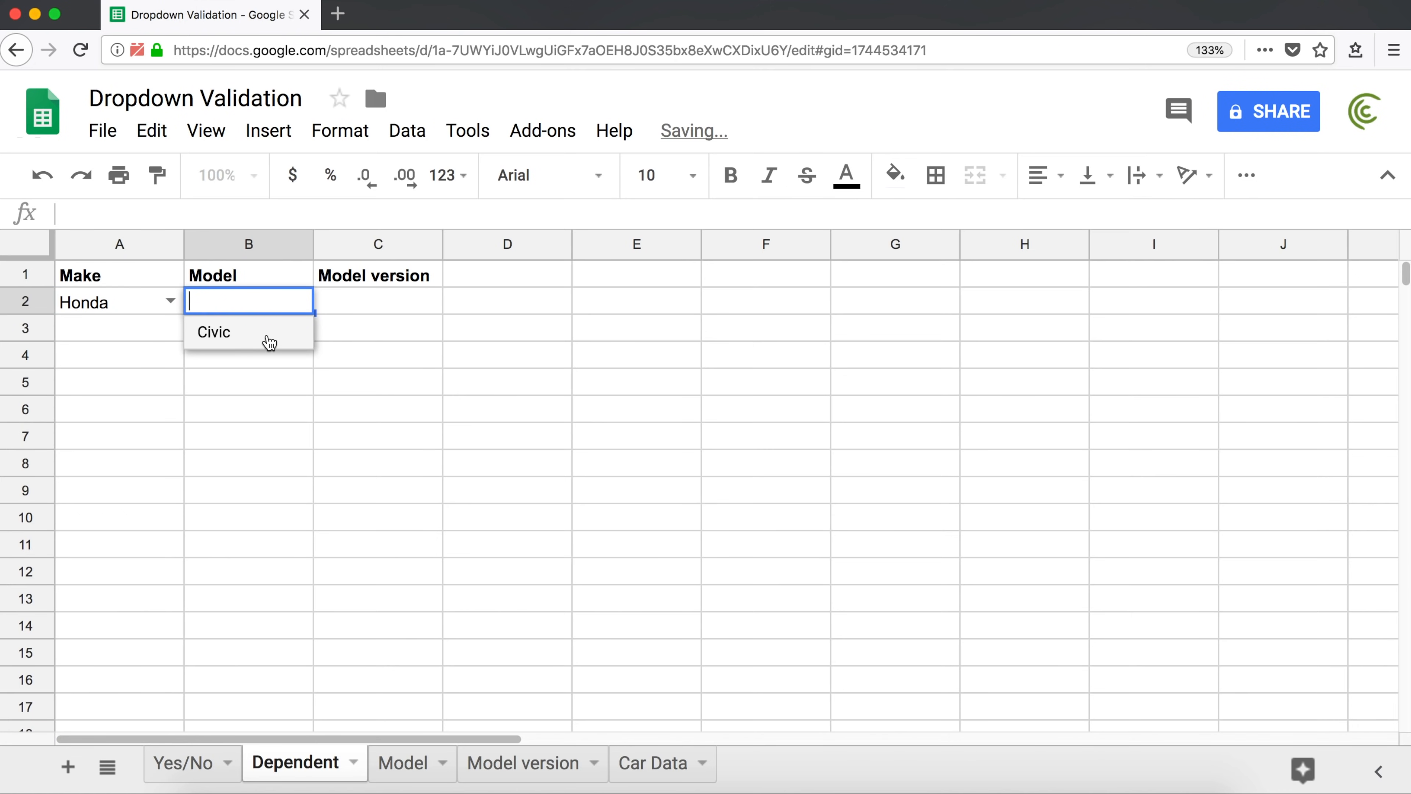
pyautogui.click(167, 300)
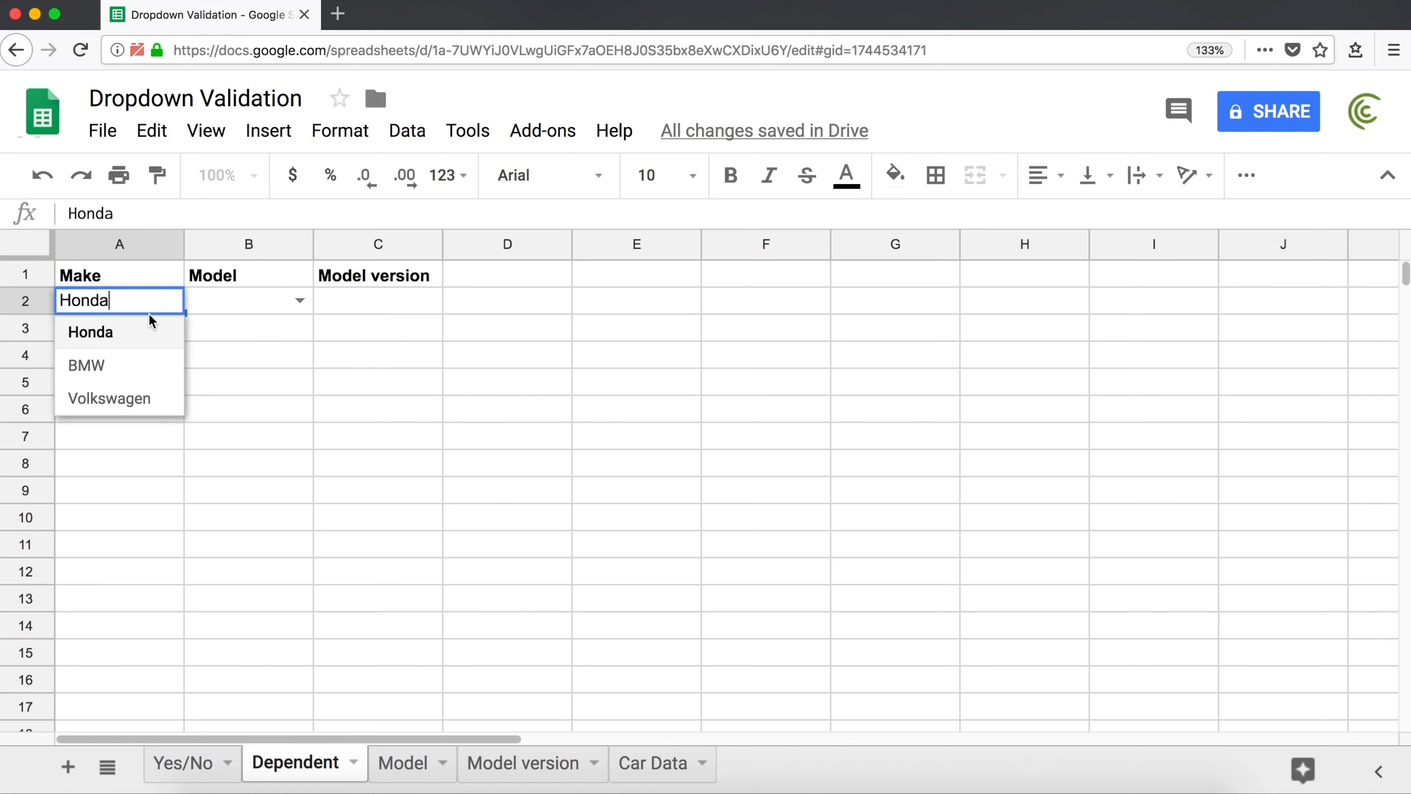
pyautogui.click(116, 366)
pyautogui.click(298, 300)
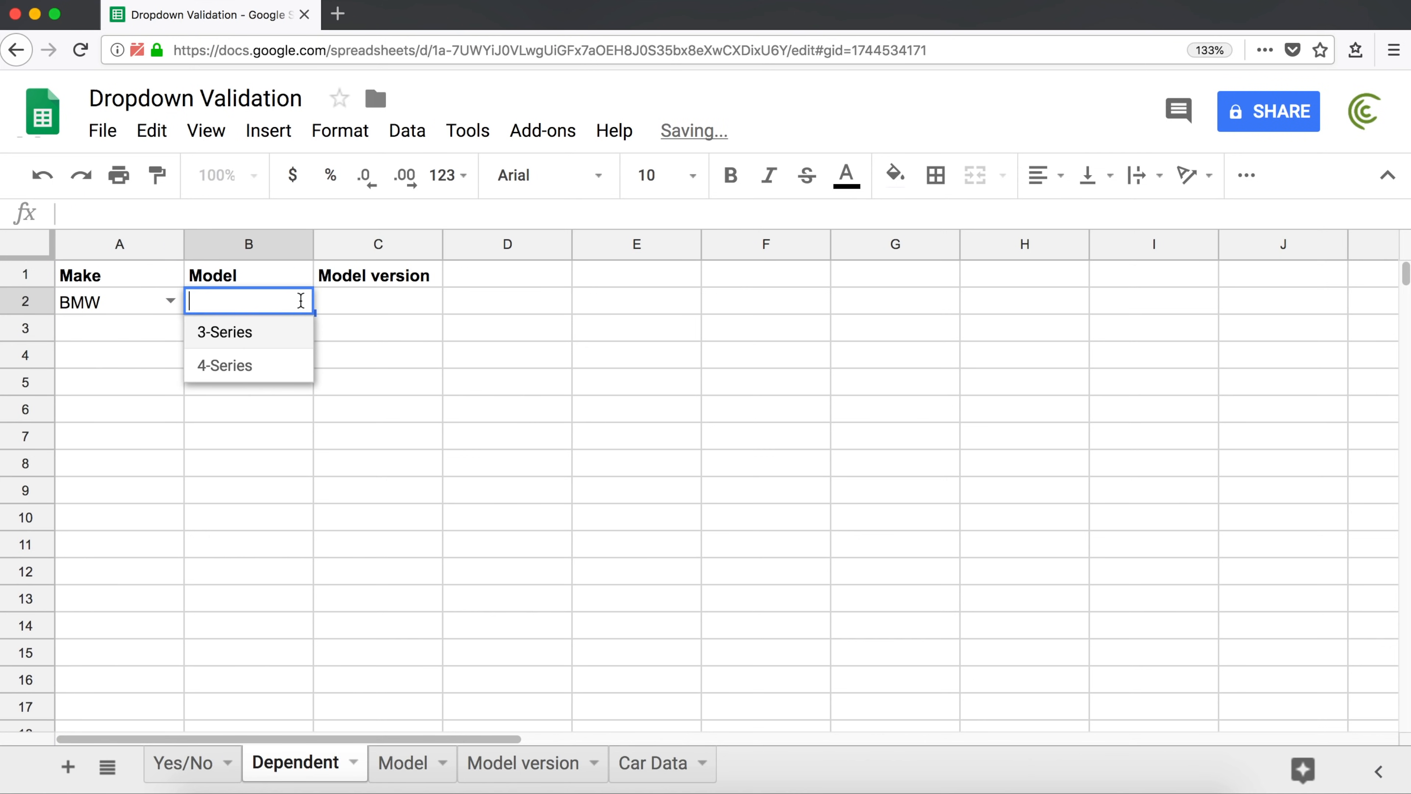
pyautogui.click(409, 359)
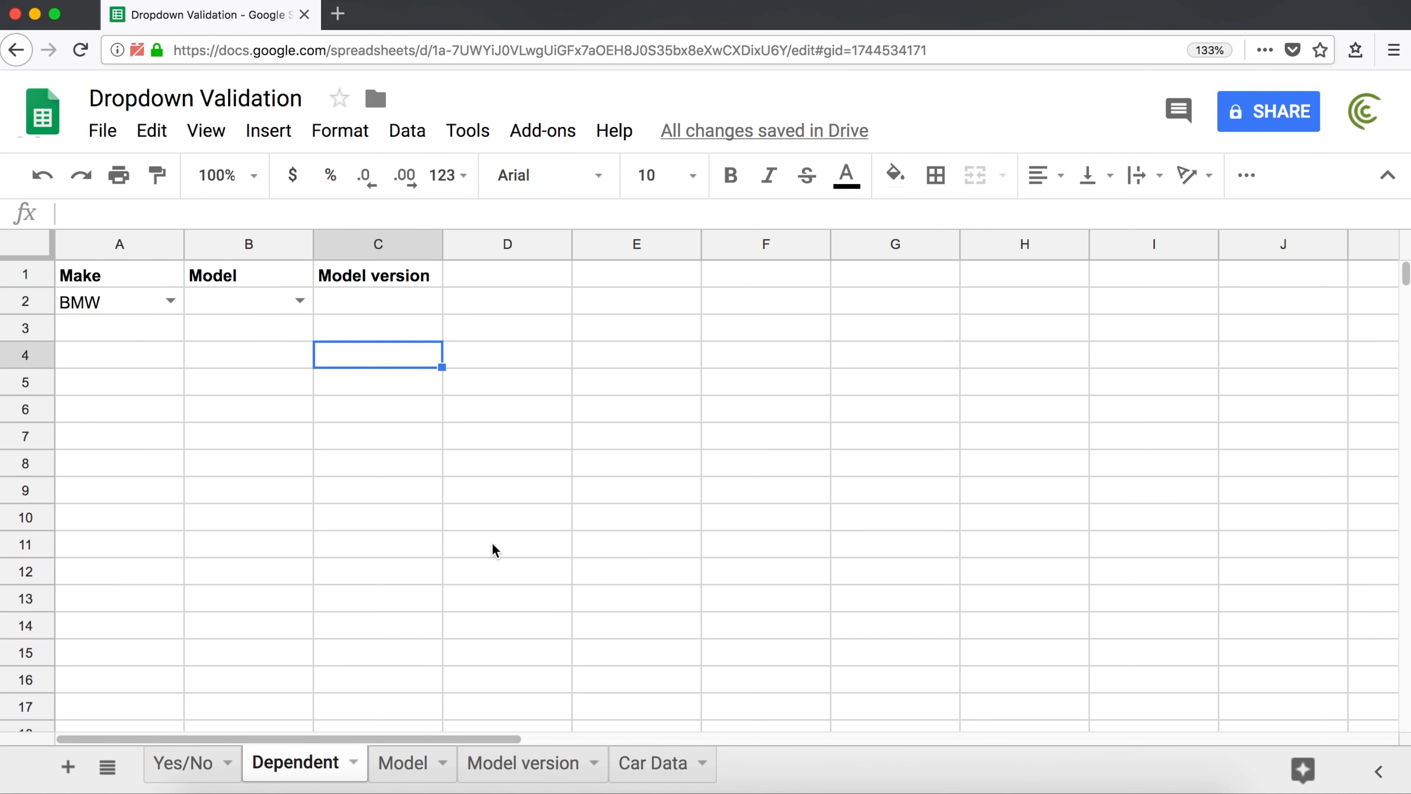
# Examine the repeated 4-Series, Civic and Golf entries in the Model column of Car Data
pyautogui.click(627, 766)
pyautogui.moveTo(228, 309); pyautogui.dragTo(222, 626)
pyautogui.scroll(-4, 206, 567)
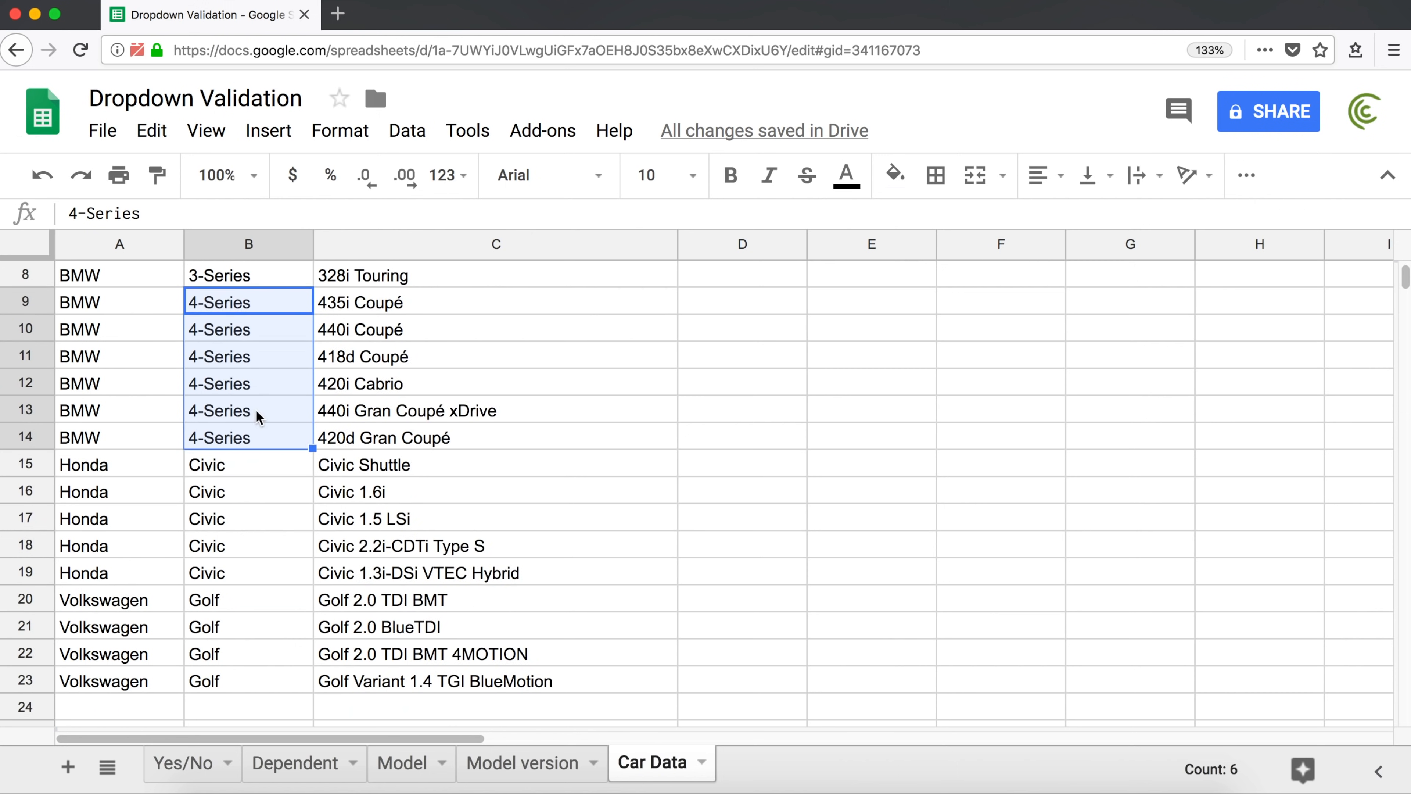
pyautogui.click(228, 439)
pyautogui.moveTo(228, 439); pyautogui.dragTo(300, 548)
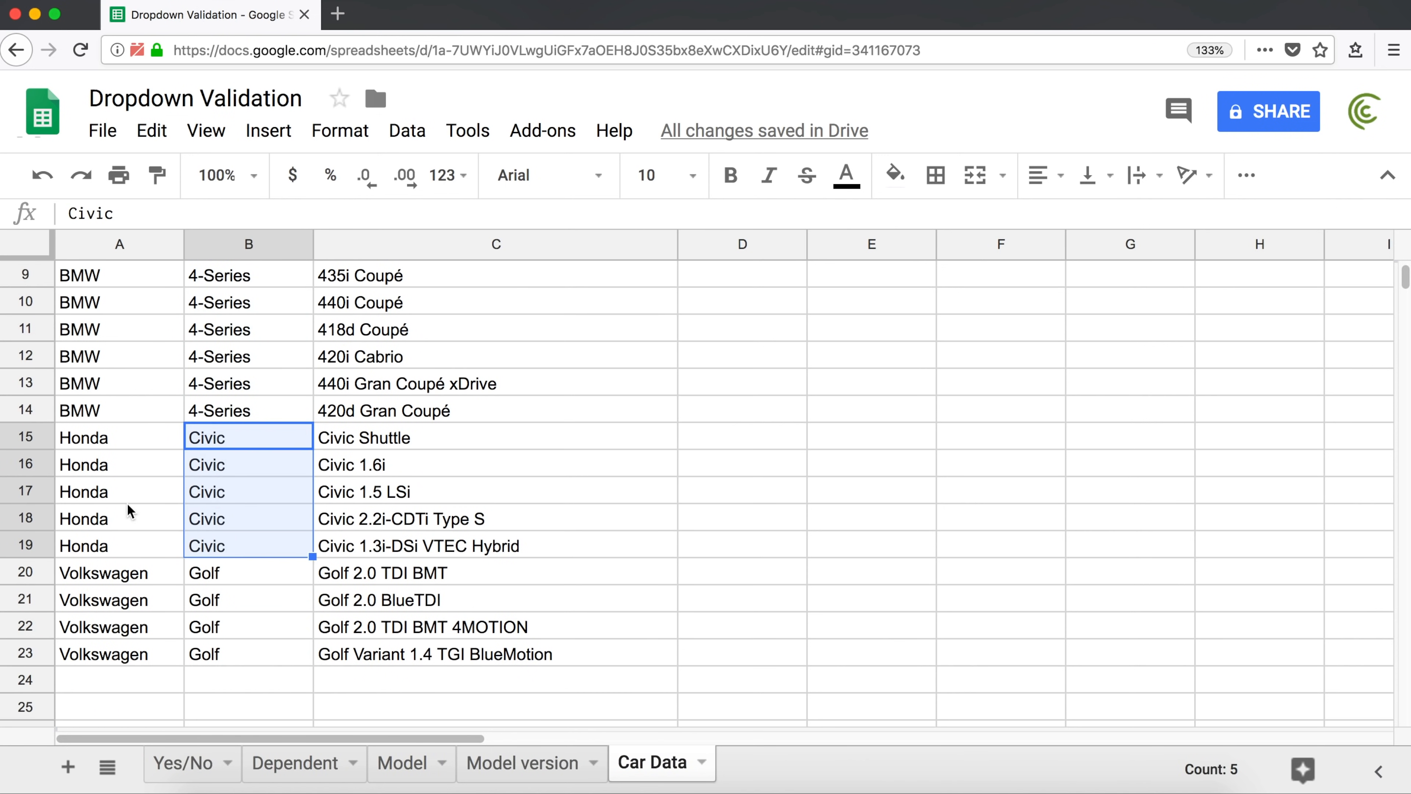
pyautogui.moveTo(214, 572); pyautogui.dragTo(222, 653)
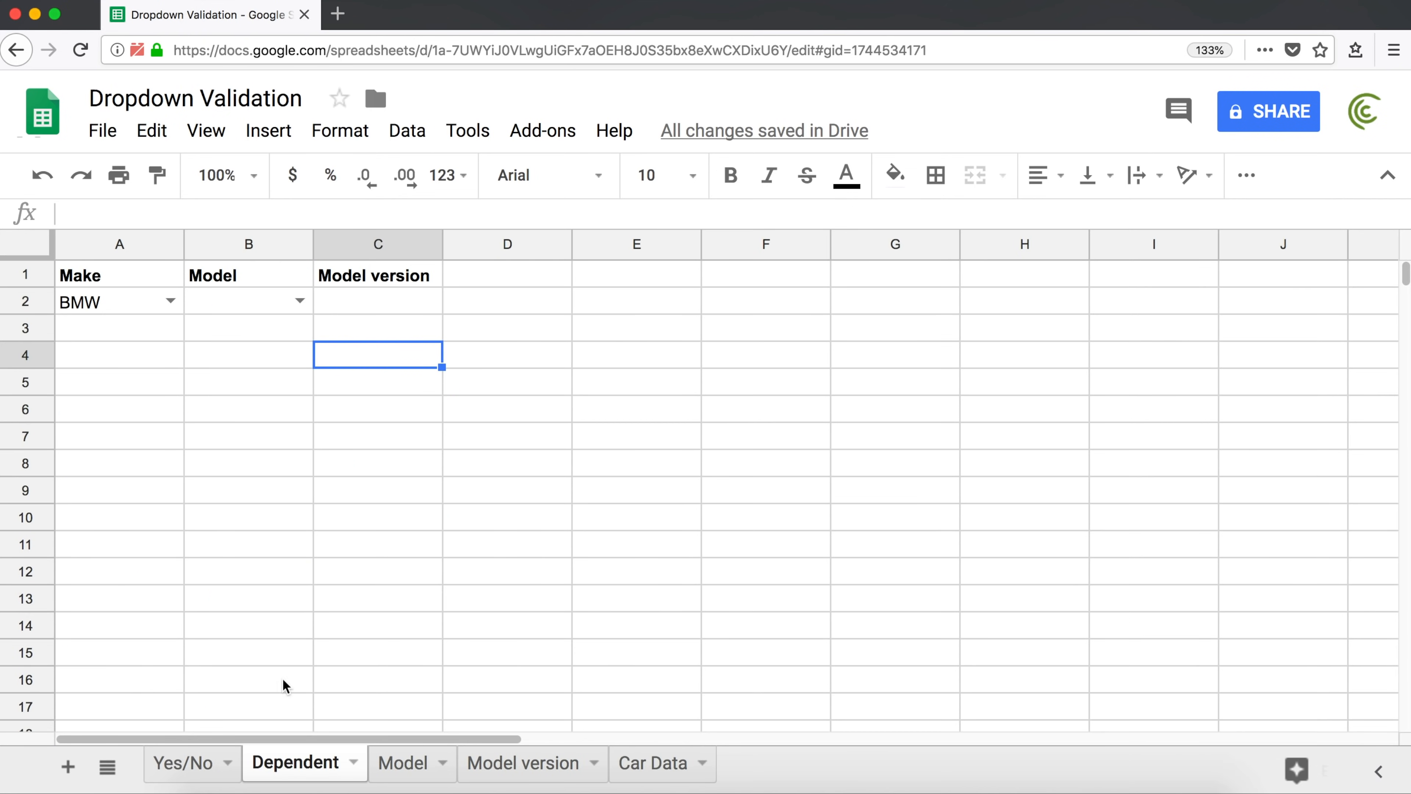
# Choose 3-Series as the model in B2 of Dependent and review its model versions in C2:C8 of Car Data
pyautogui.click(289, 299)
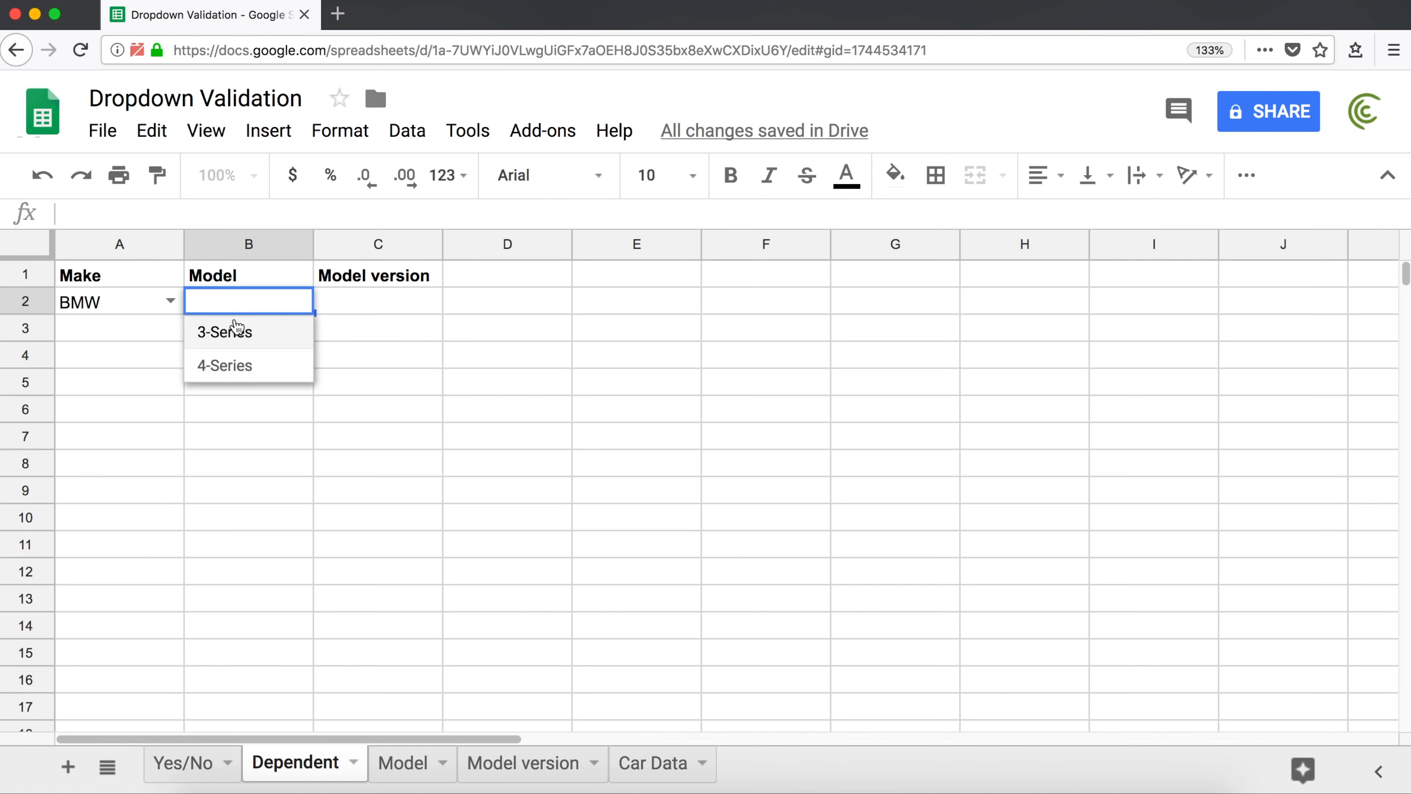
pyautogui.click(230, 335)
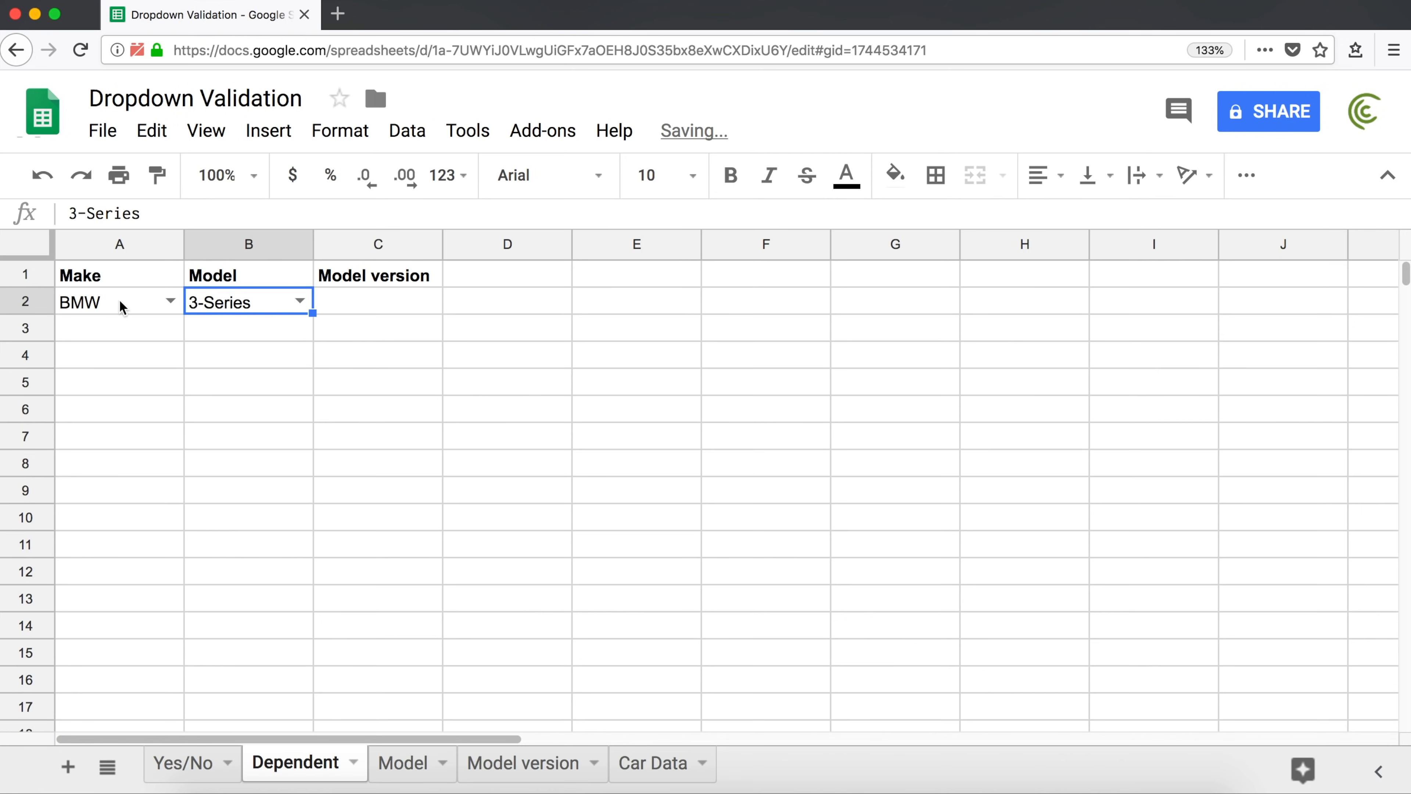
pyautogui.click(644, 767)
pyautogui.scroll(3, 302, 439)
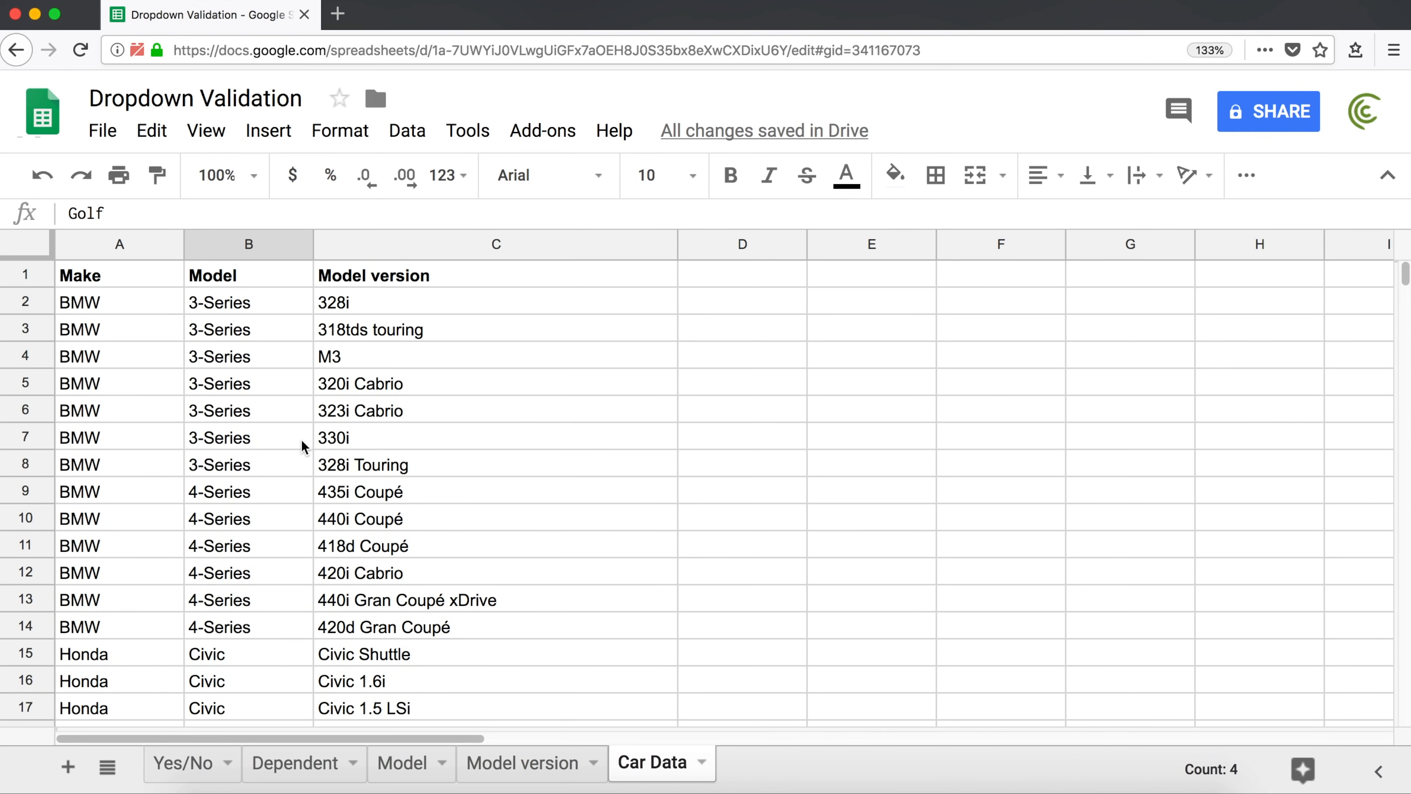
pyautogui.moveTo(339, 303); pyautogui.dragTo(343, 464)
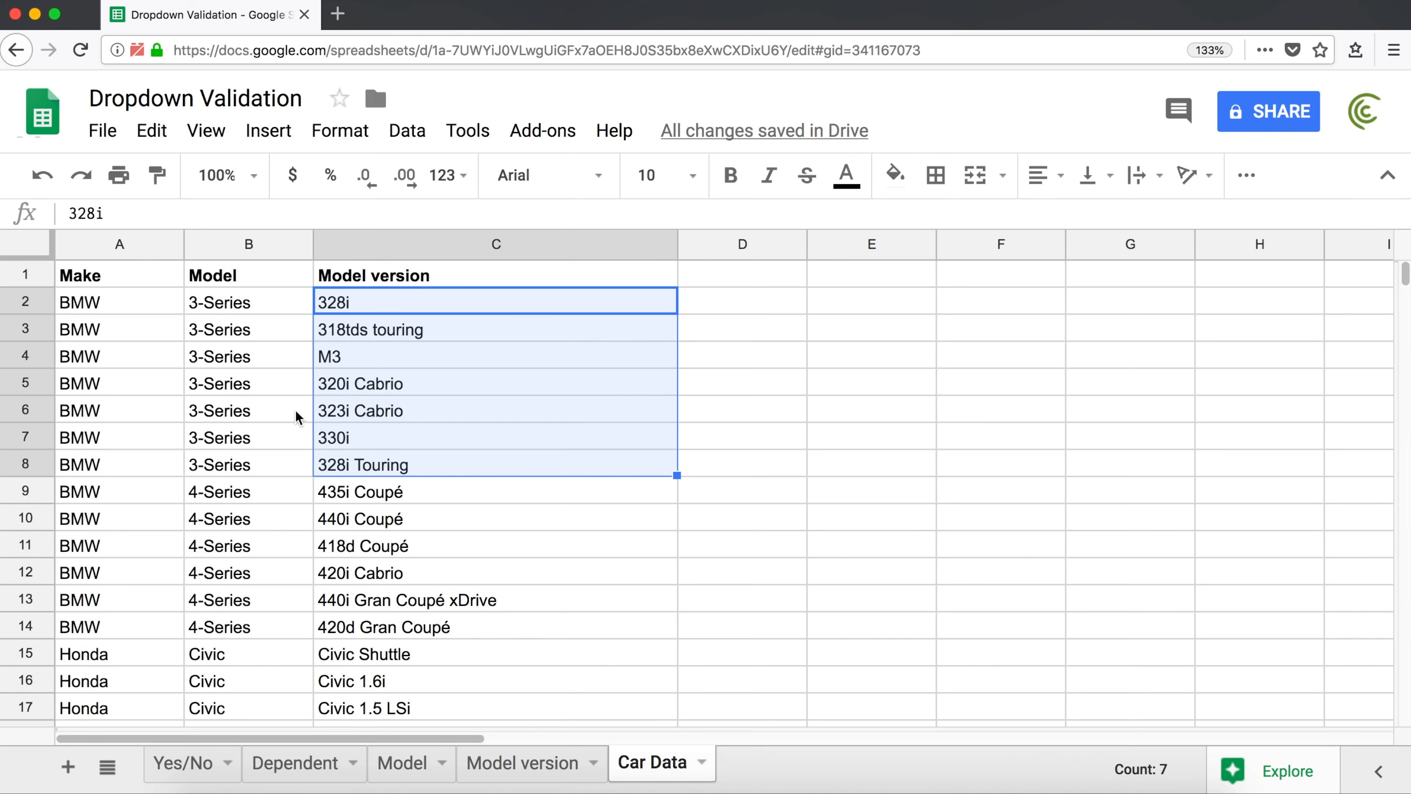
# Start a FILTER formula in A1 of Model version with the open-ended range 'Car Data'!A2:C
pyautogui.click(402, 766)
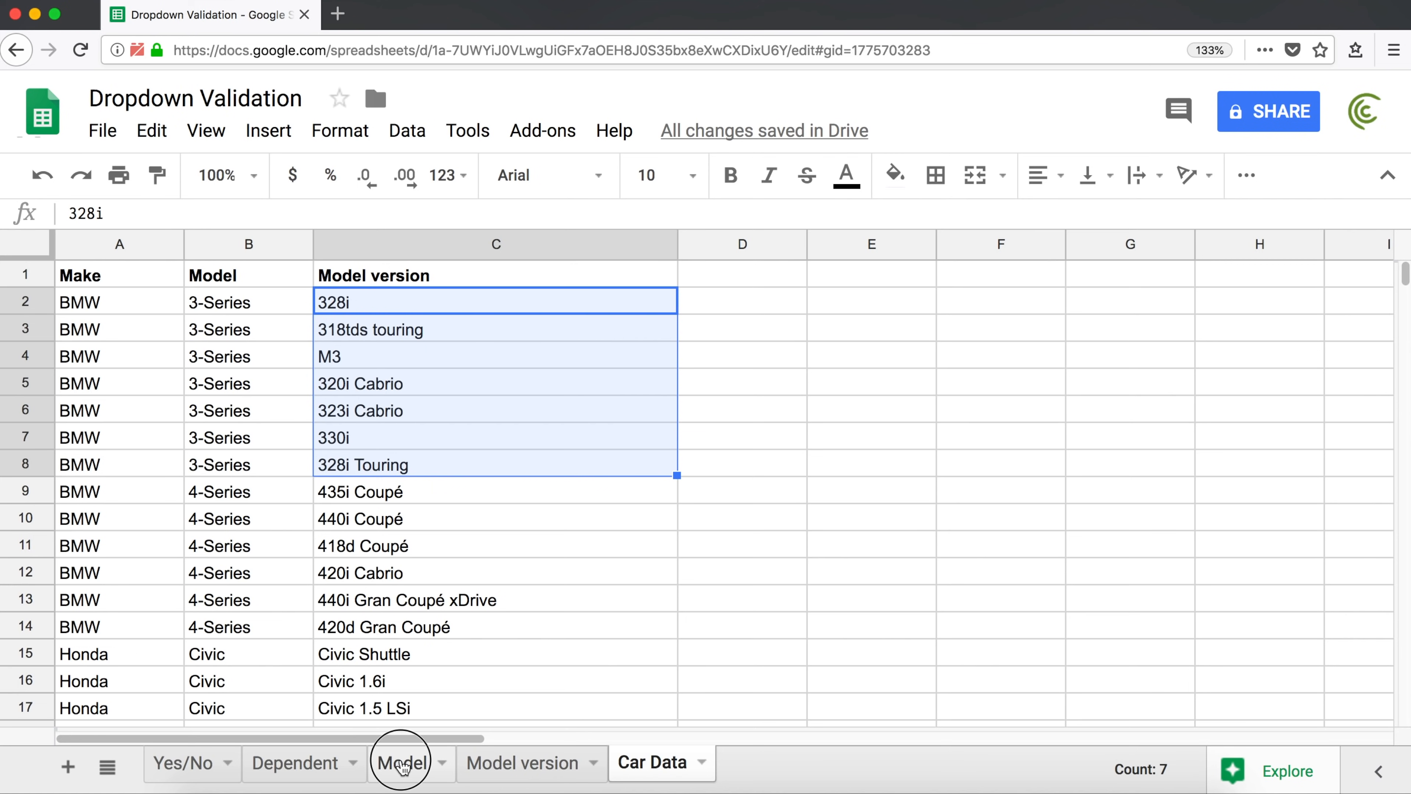
pyautogui.click(520, 770)
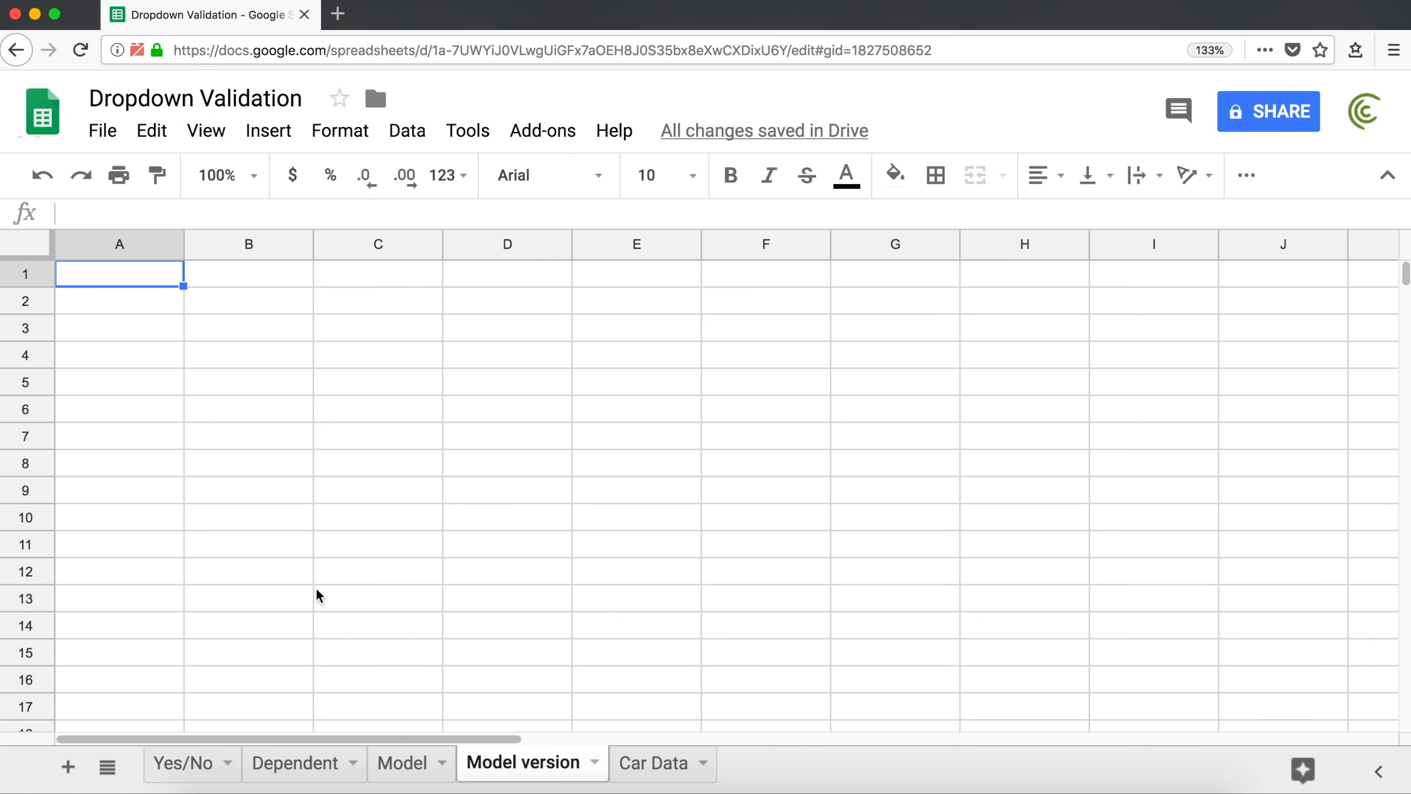
pyautogui.write('=FILTER(')
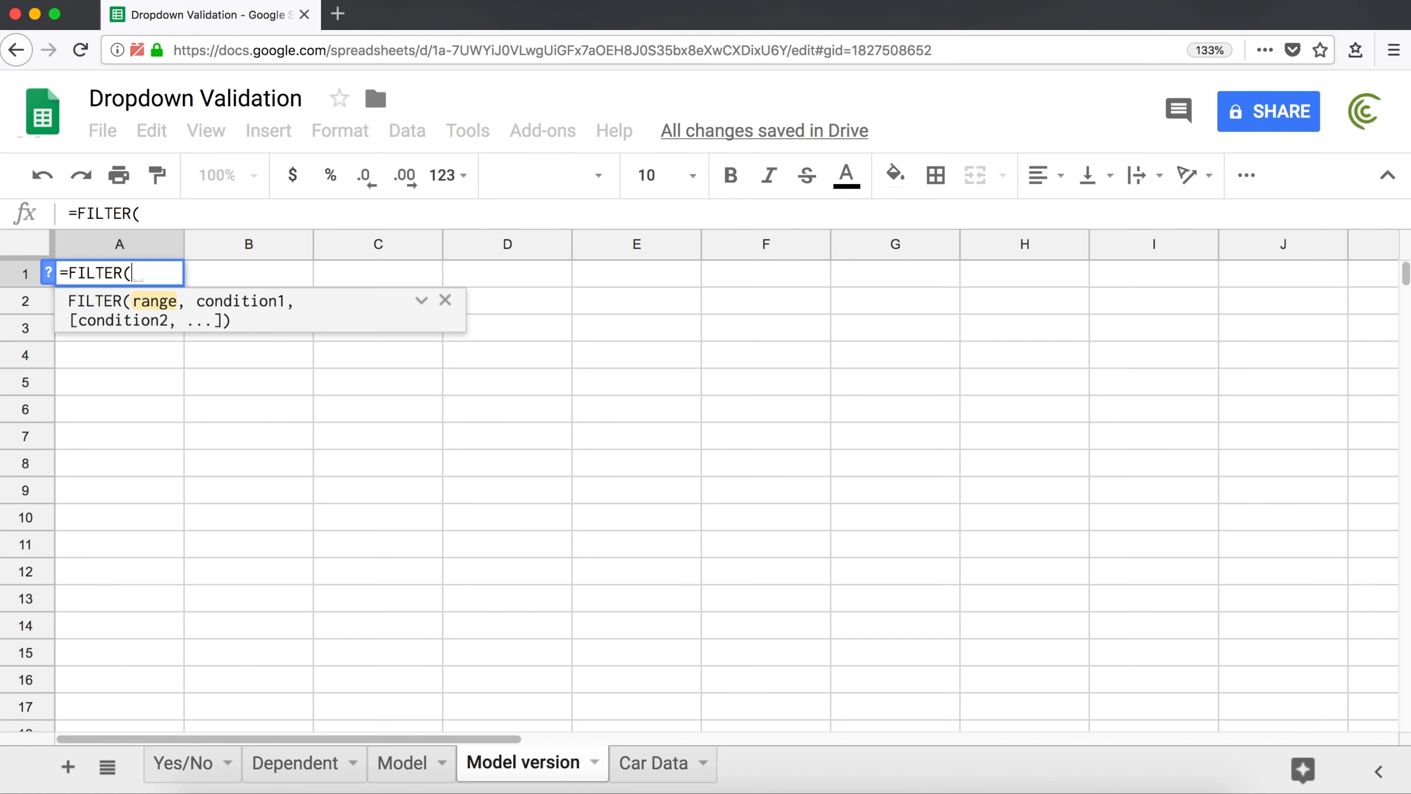
pyautogui.click(655, 767)
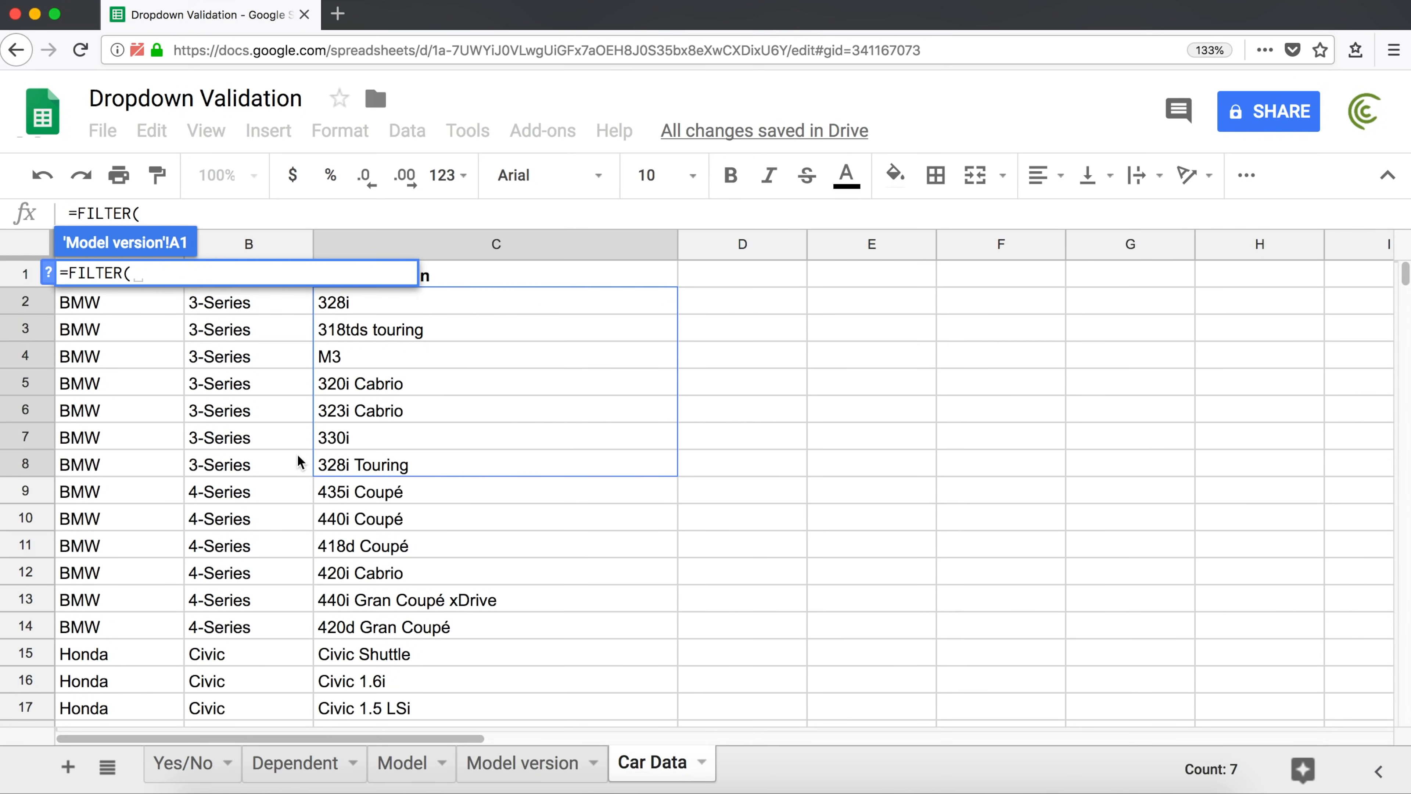
pyautogui.moveTo(89, 309); pyautogui.dragTo(403, 404)
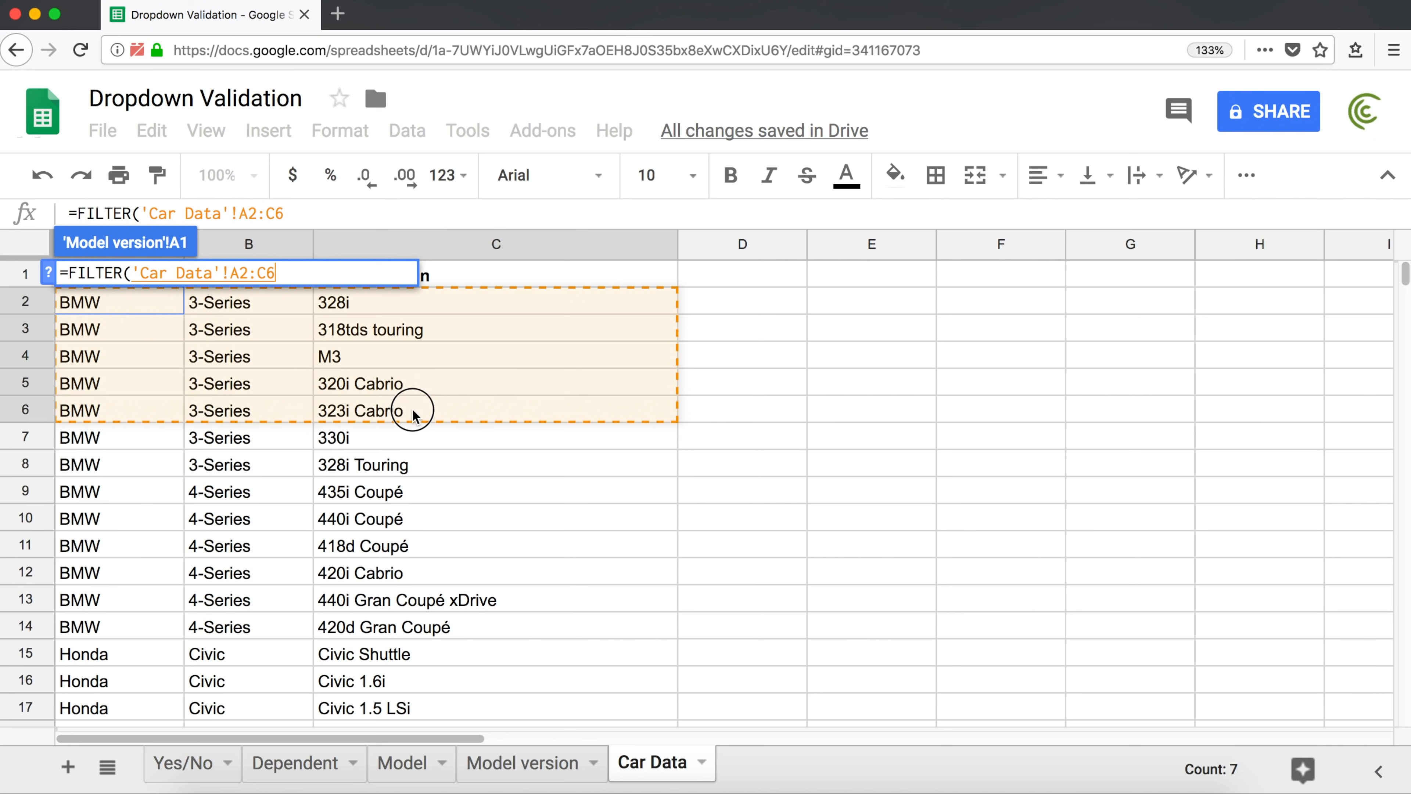
pyautogui.click(315, 273)
pyautogui.press('BackSpace')
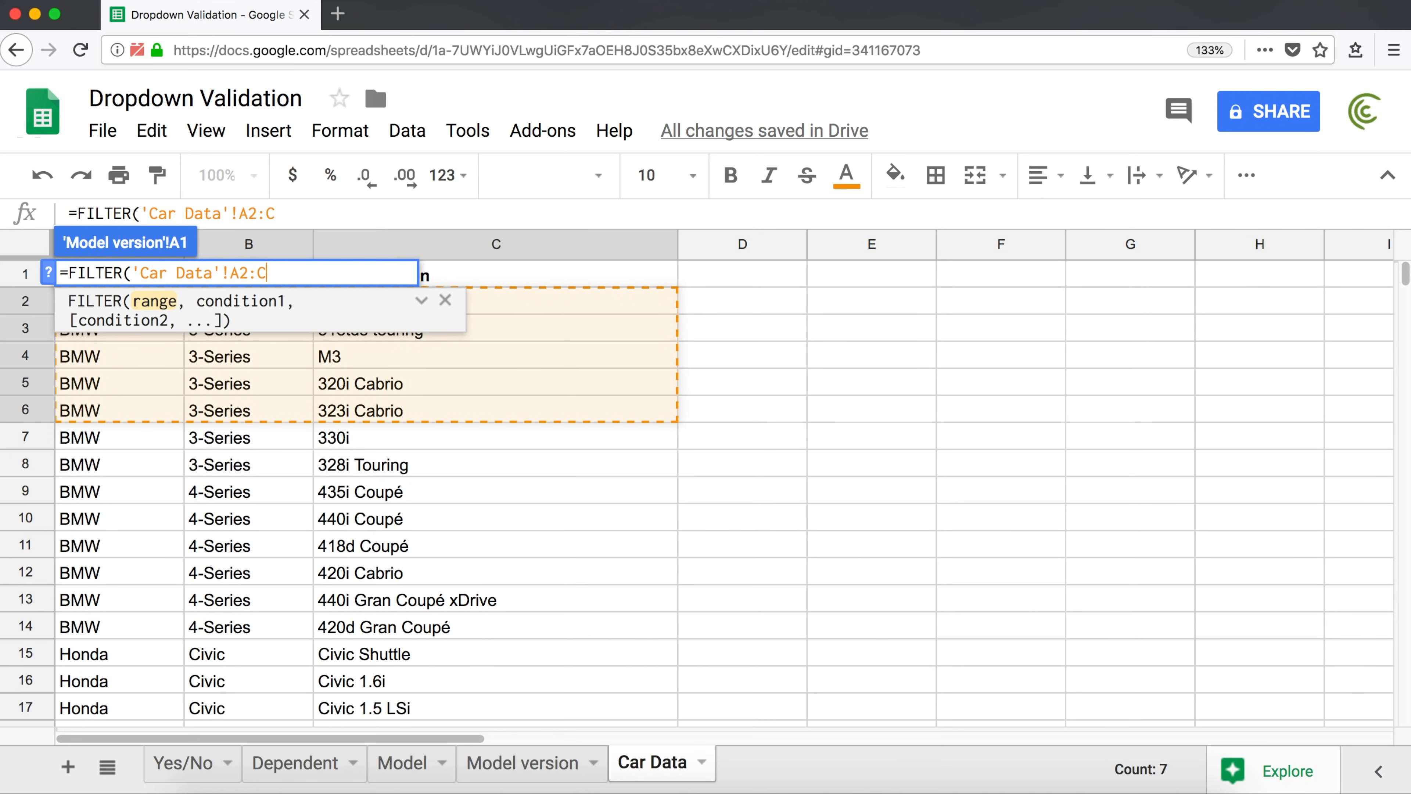
pyautogui.write(',')
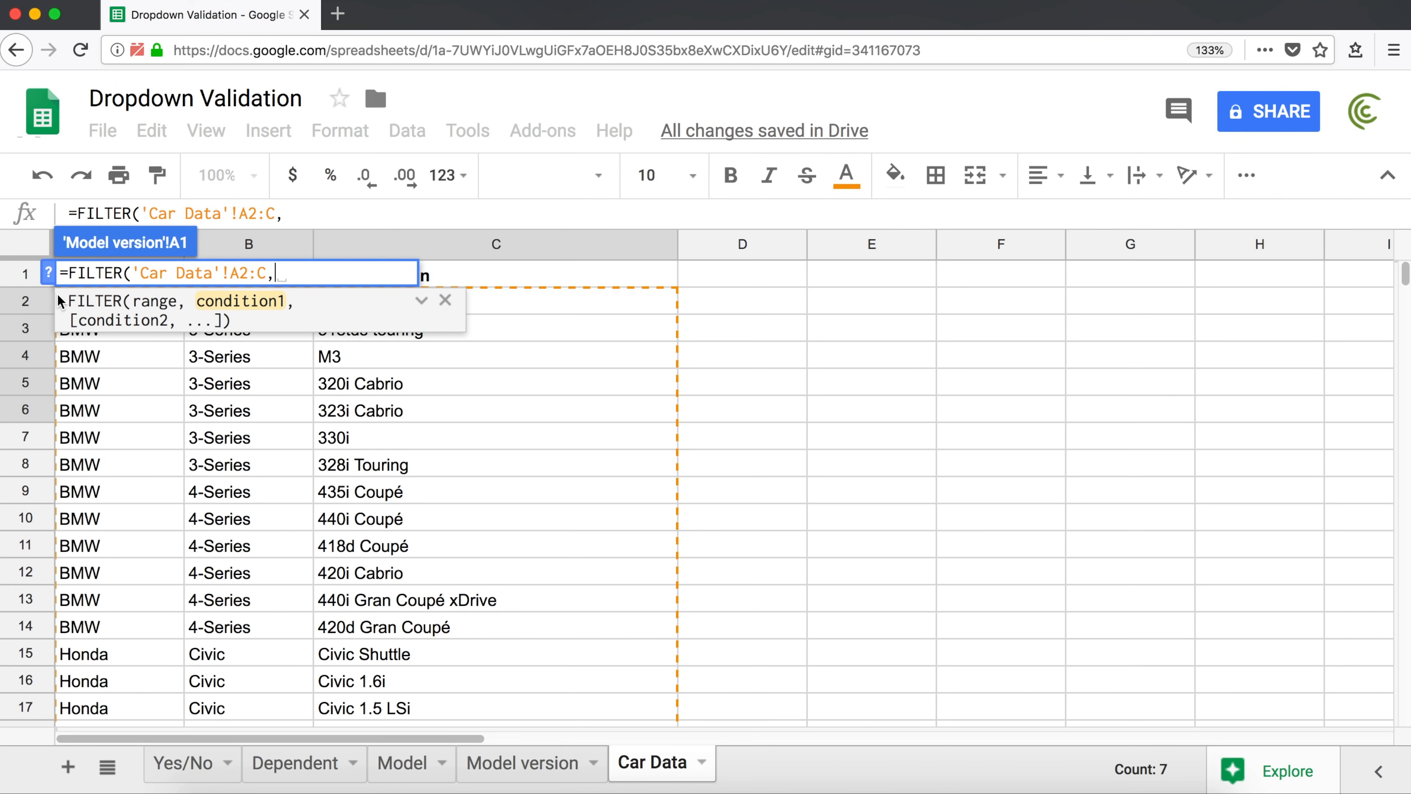
# Add 'Car Data'!A2:A=Dependent!A2 as the first condition of the FILTER formula to match the chosen make
pyautogui.moveTo(54, 295); pyautogui.dragTo(54, 294)
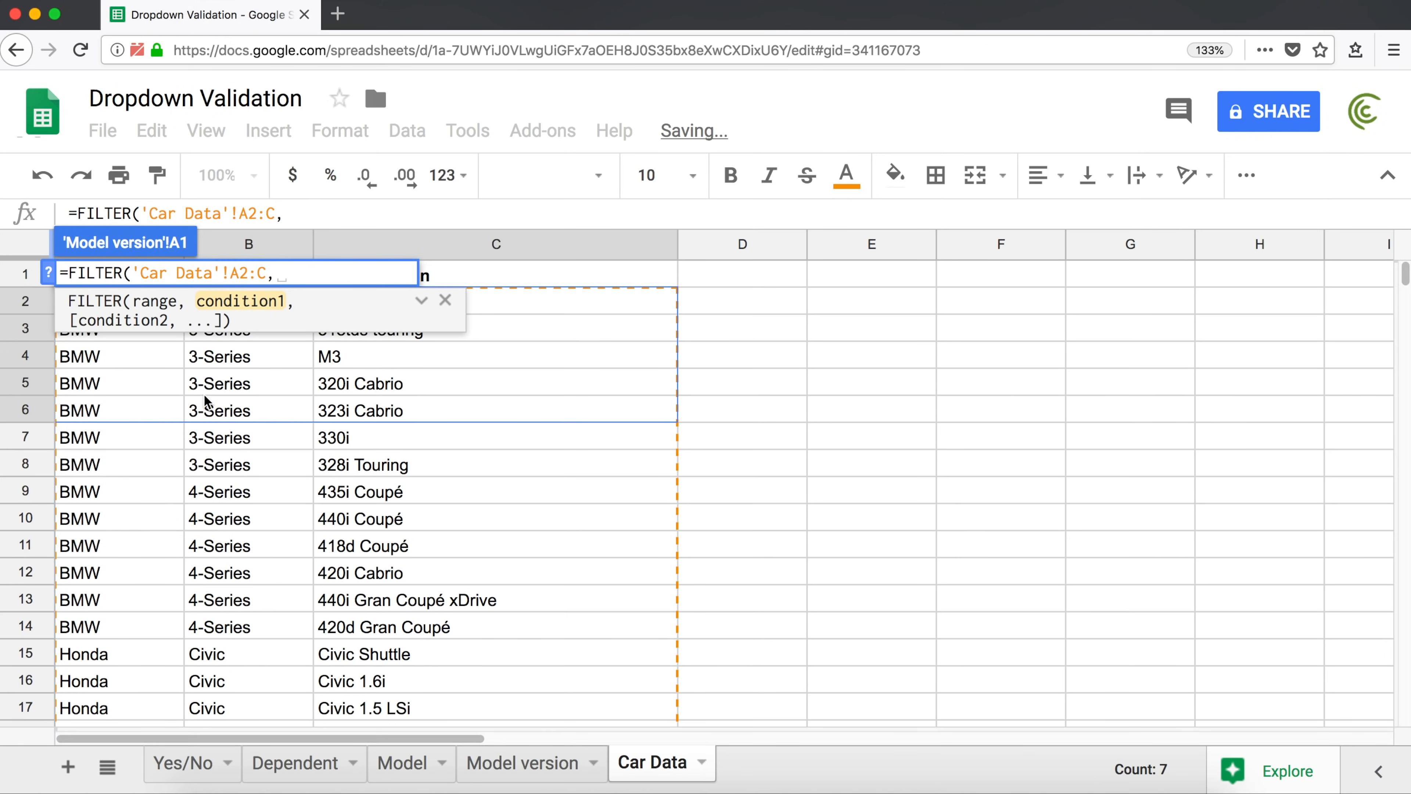
pyautogui.click(531, 301)
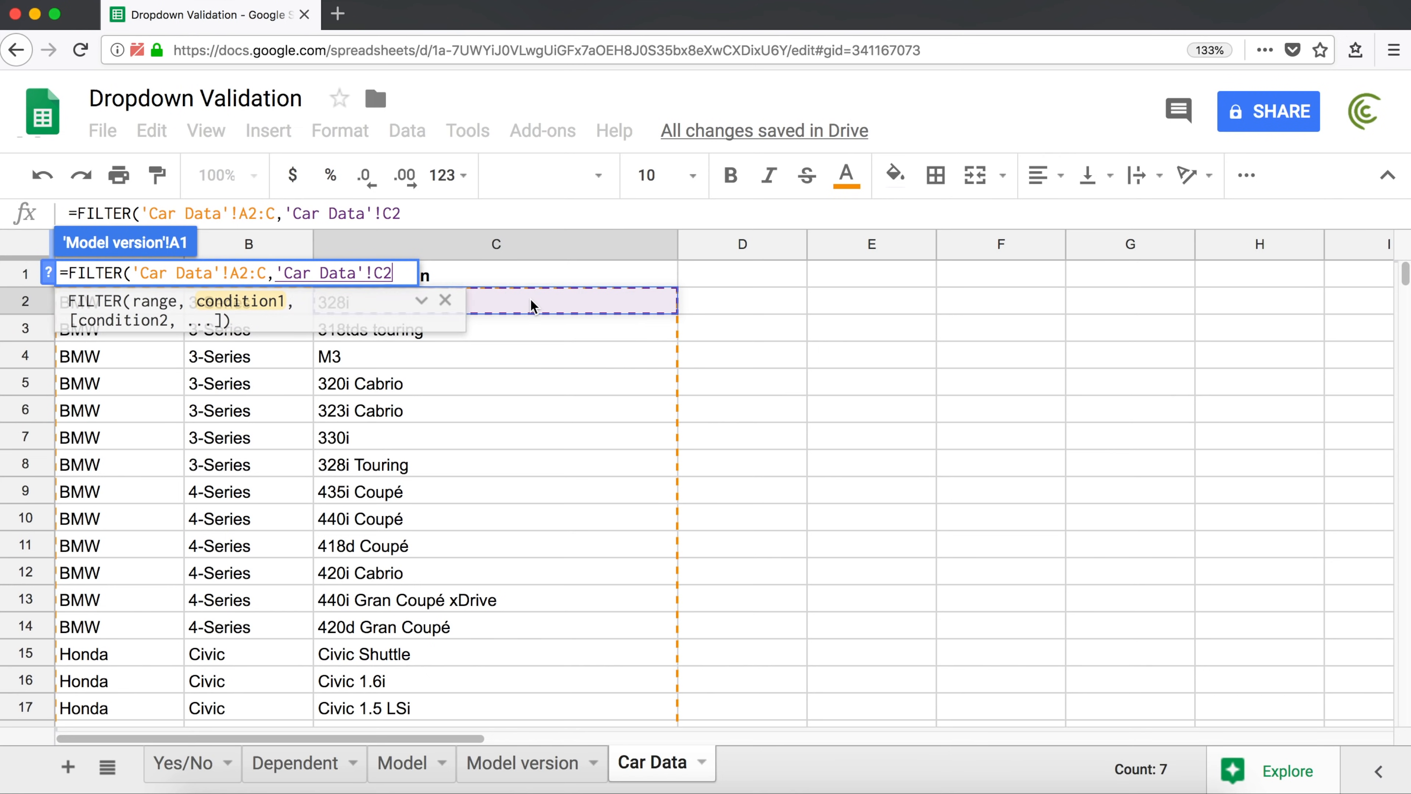
pyautogui.press('Left')
pyautogui.press('Left')
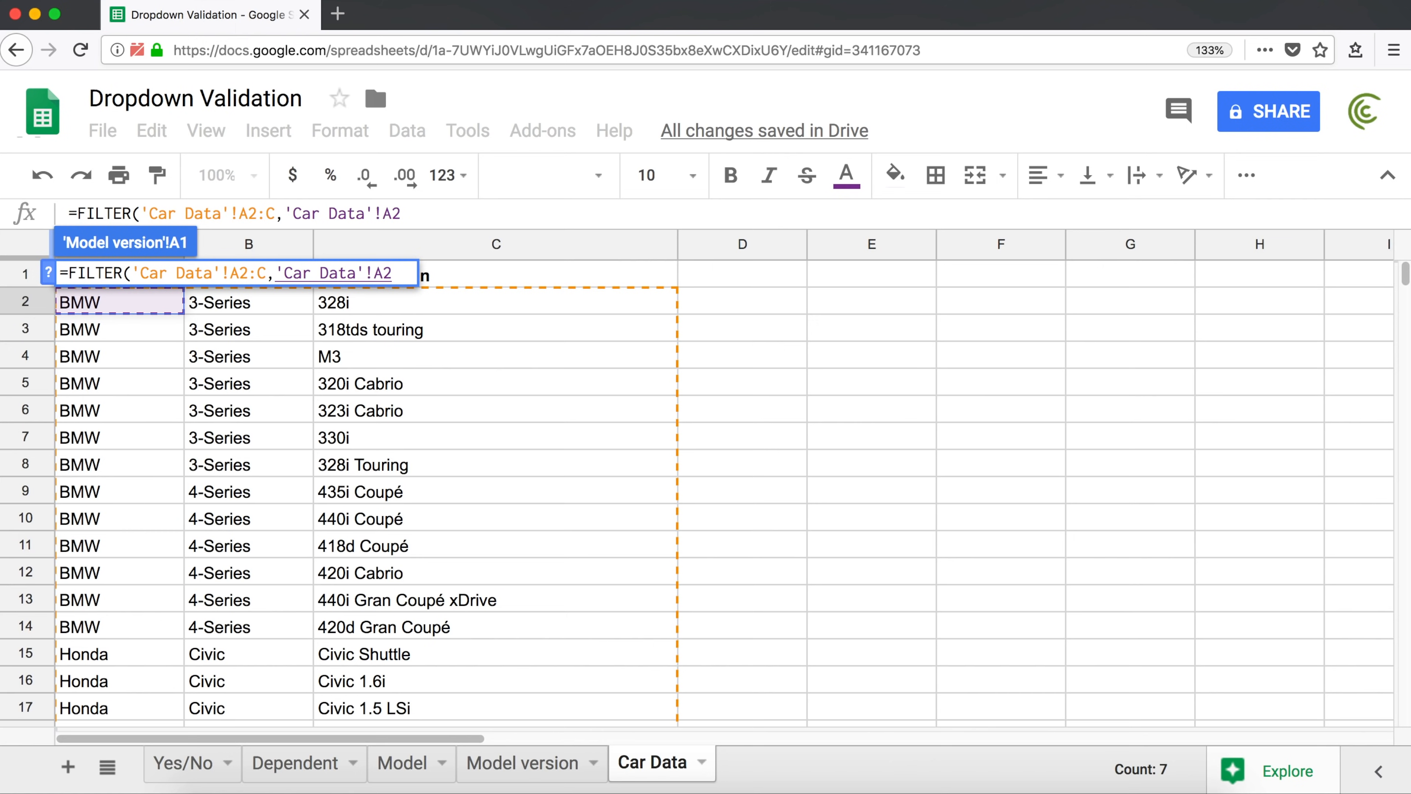
pyautogui.hotkey('shift', 'Down')
pyautogui.hotkey('shift', 'Down')
pyautogui.hotkey('shift', 'Down')
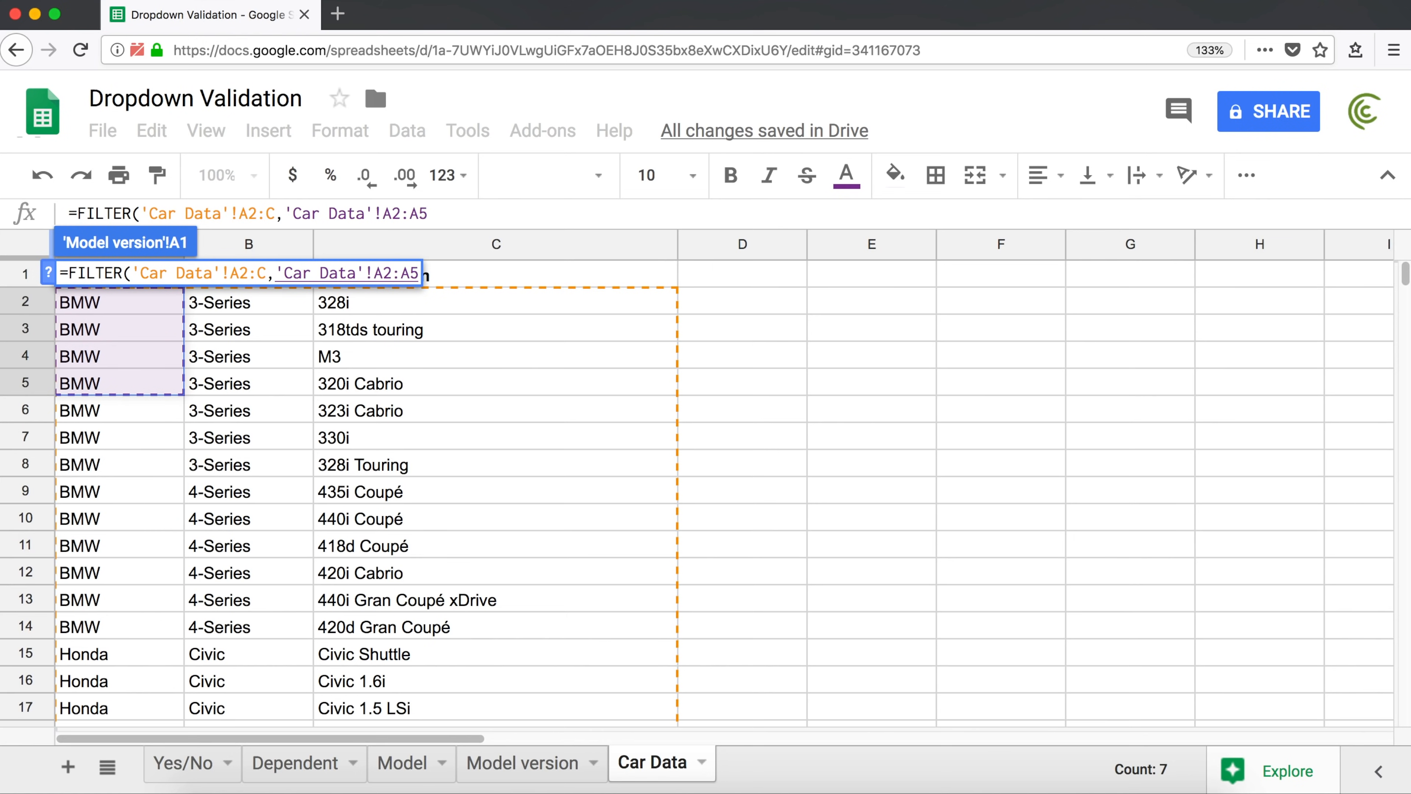
pyautogui.press('BackSpace')
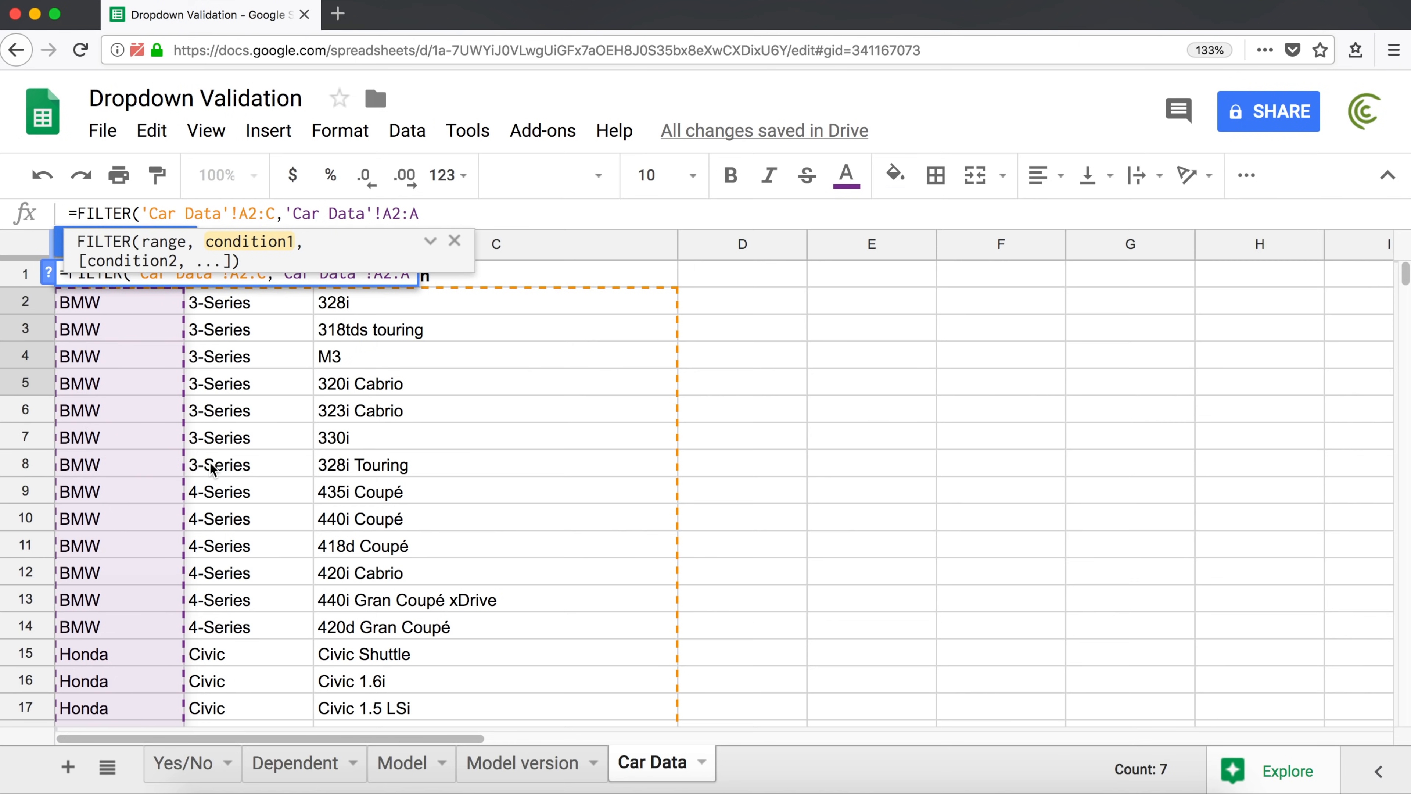
pyautogui.write('=')
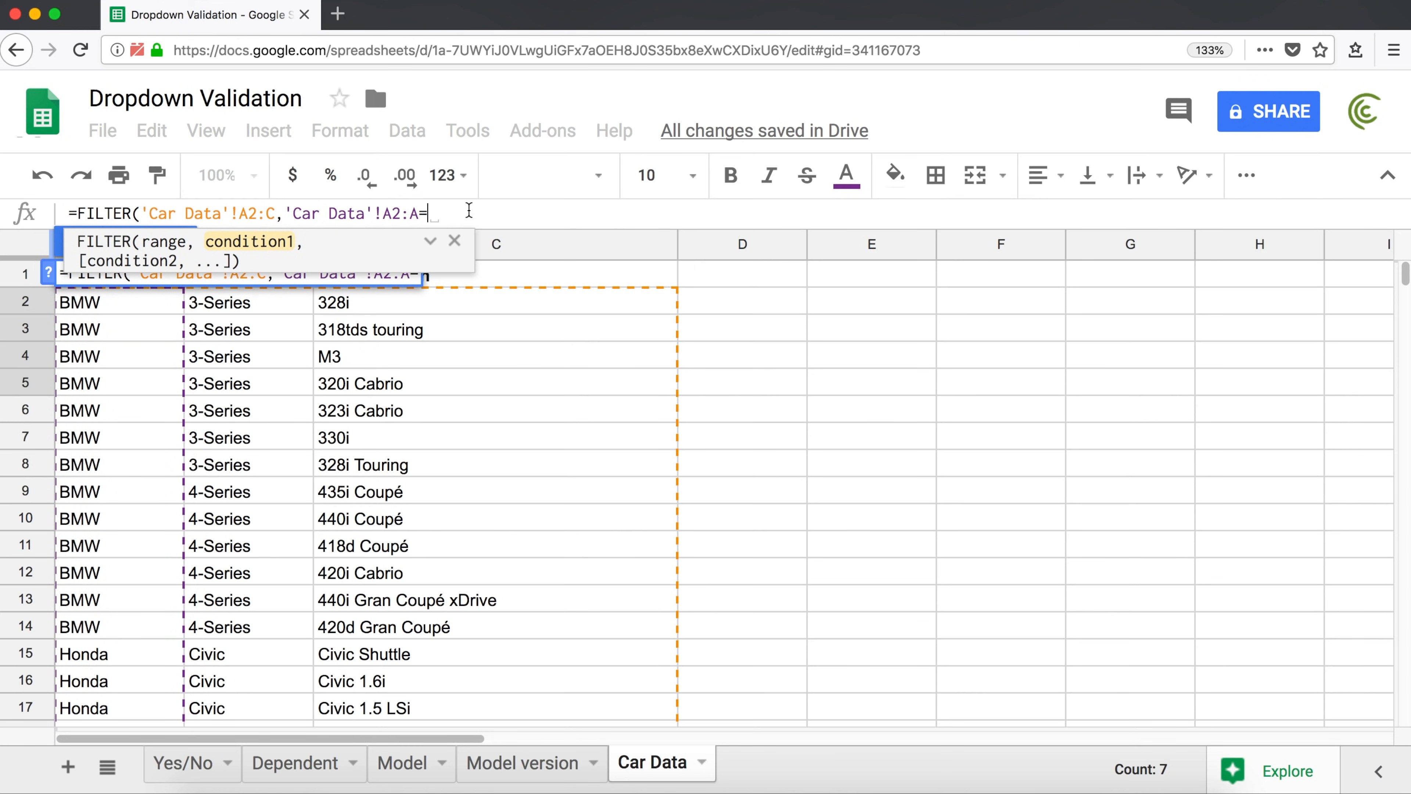
pyautogui.click(312, 770)
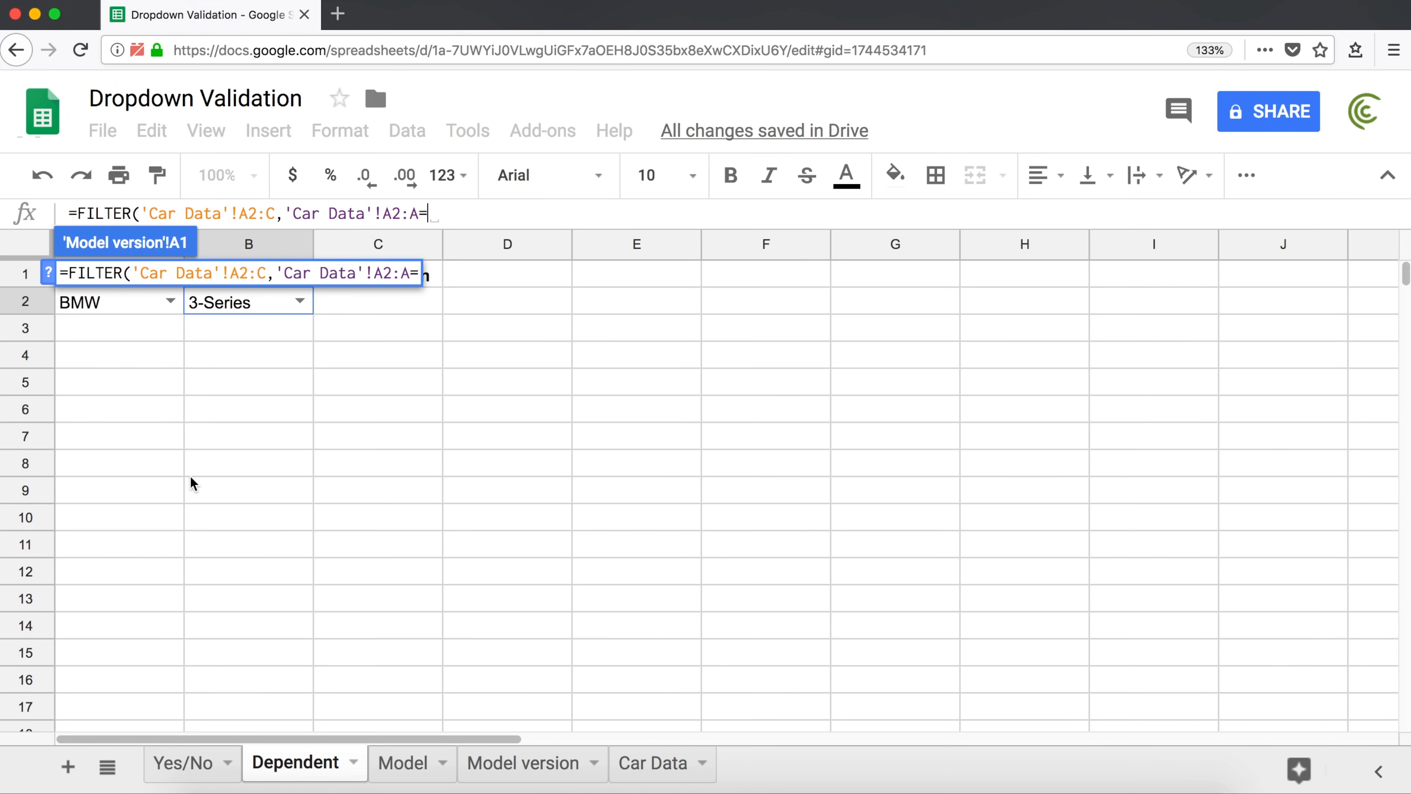
pyautogui.click(126, 305)
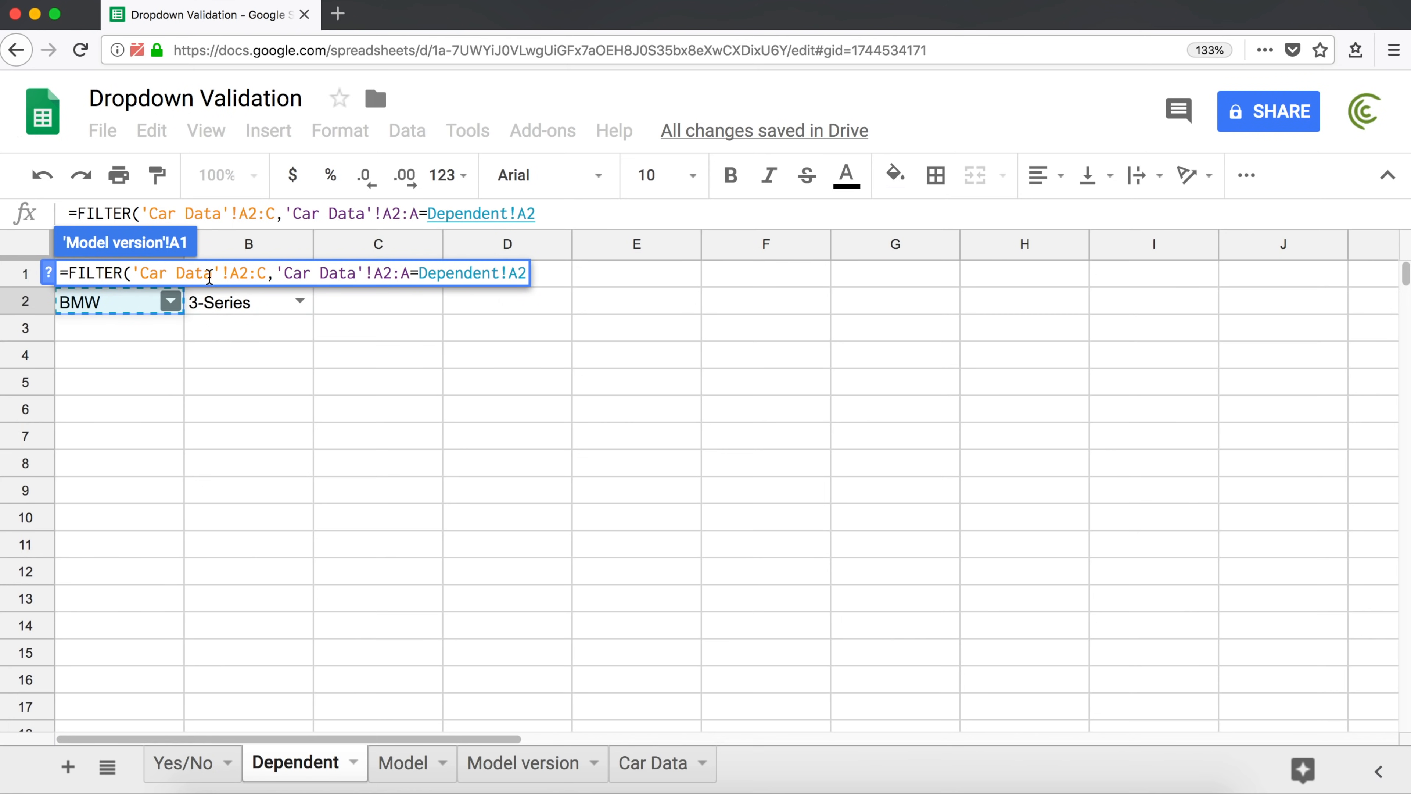
pyautogui.click(542, 212)
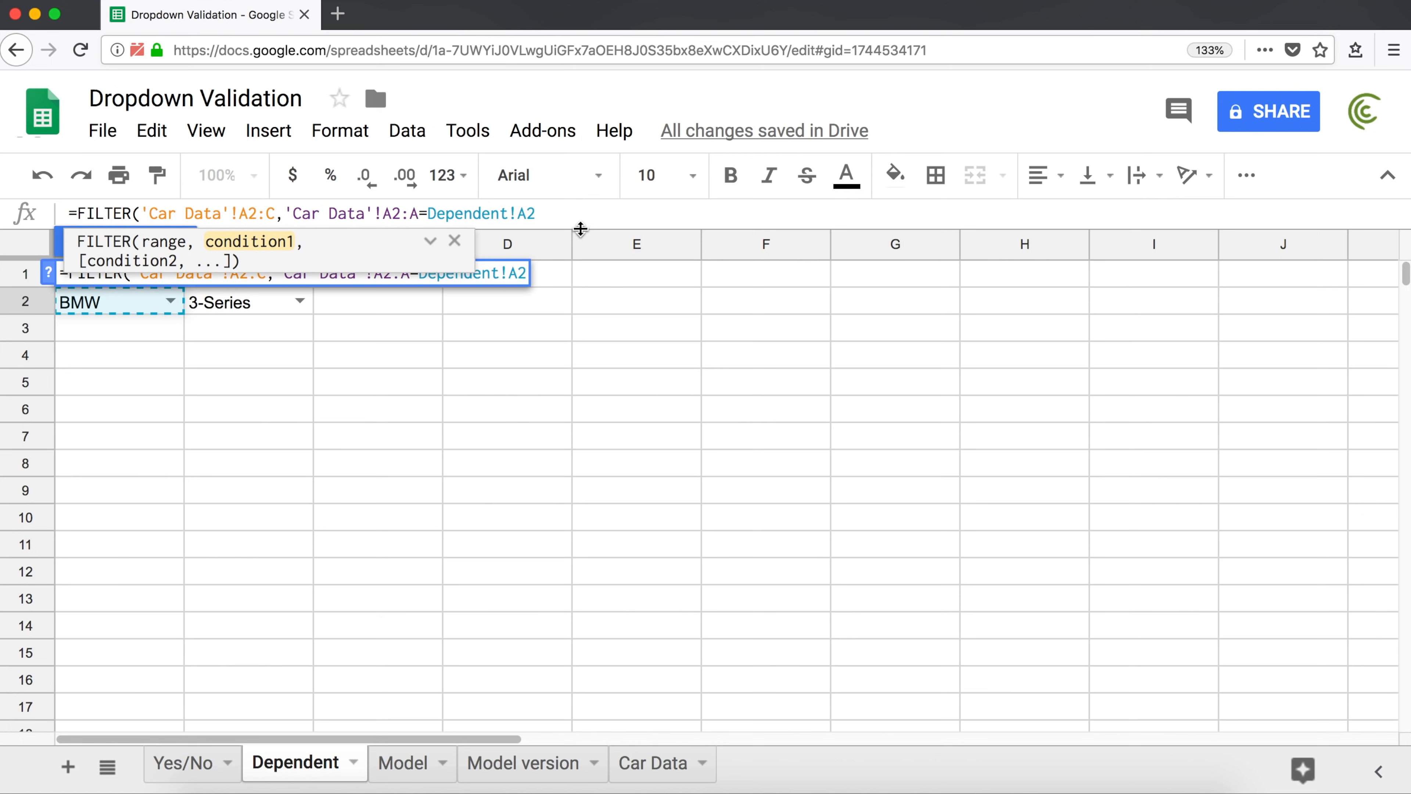
# Add 'Car Data'!B2:B=Dependent!B2 as the second condition and complete the FILTER formula in A1 of Model version
pyautogui.write(',')
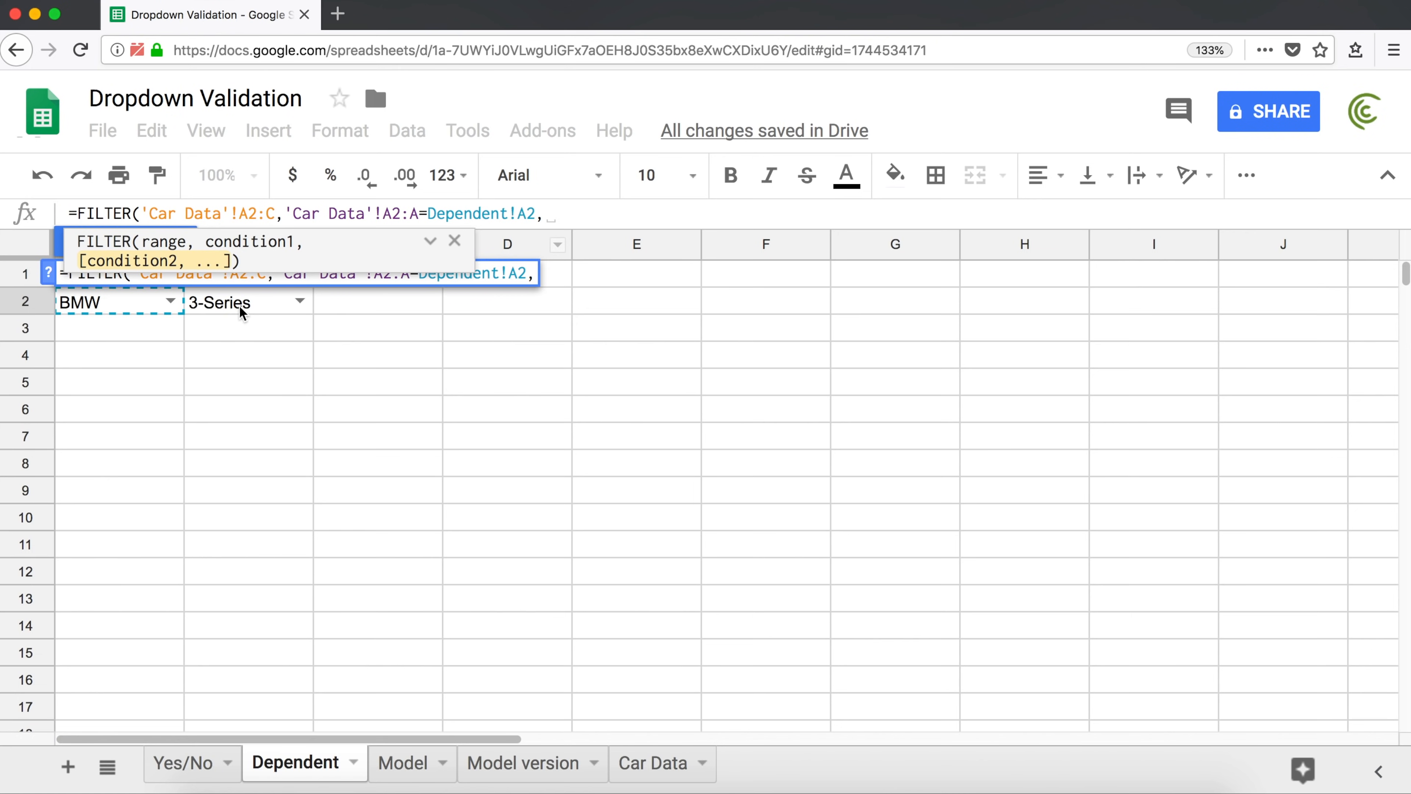
pyautogui.click(664, 769)
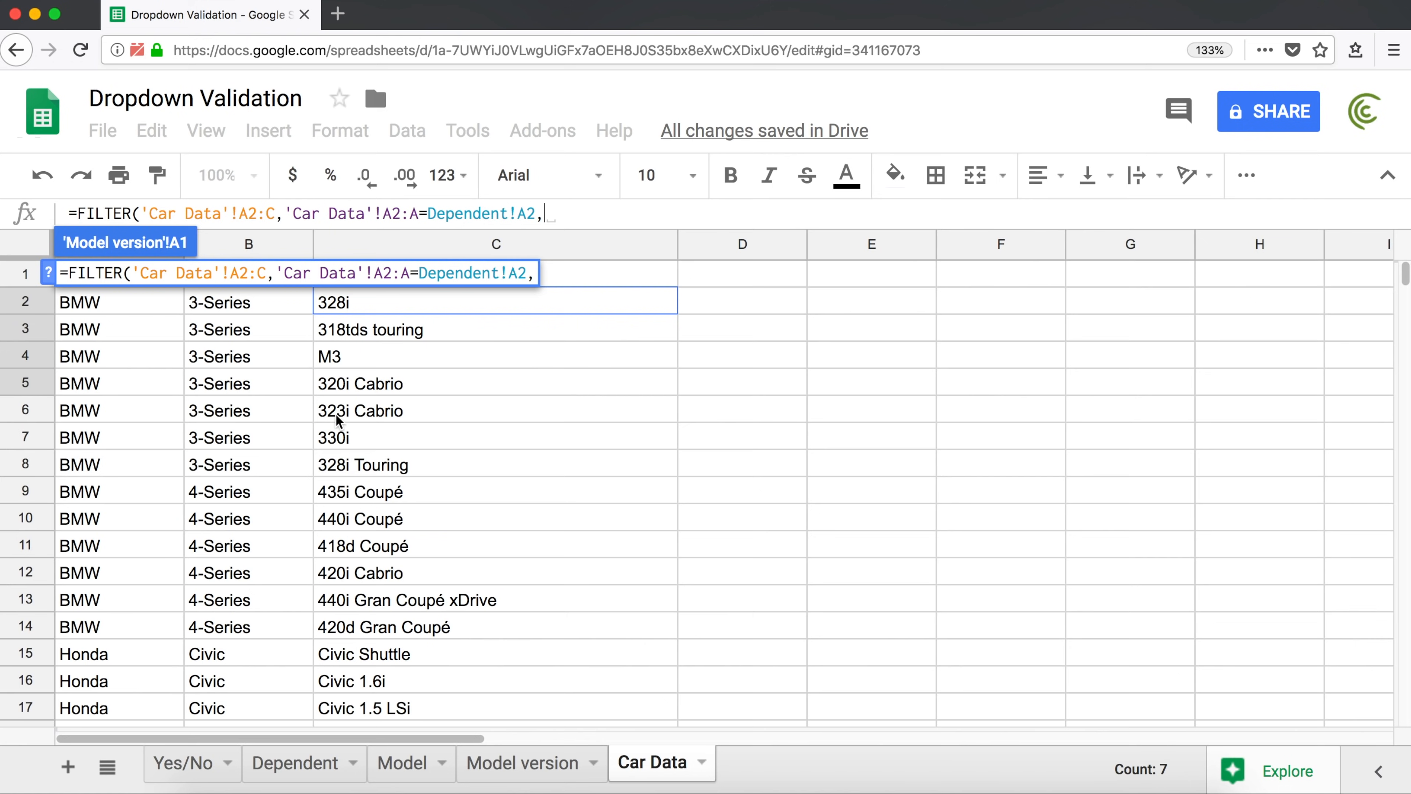
pyautogui.click(254, 306)
pyautogui.moveTo(256, 336); pyautogui.dragTo(256, 471)
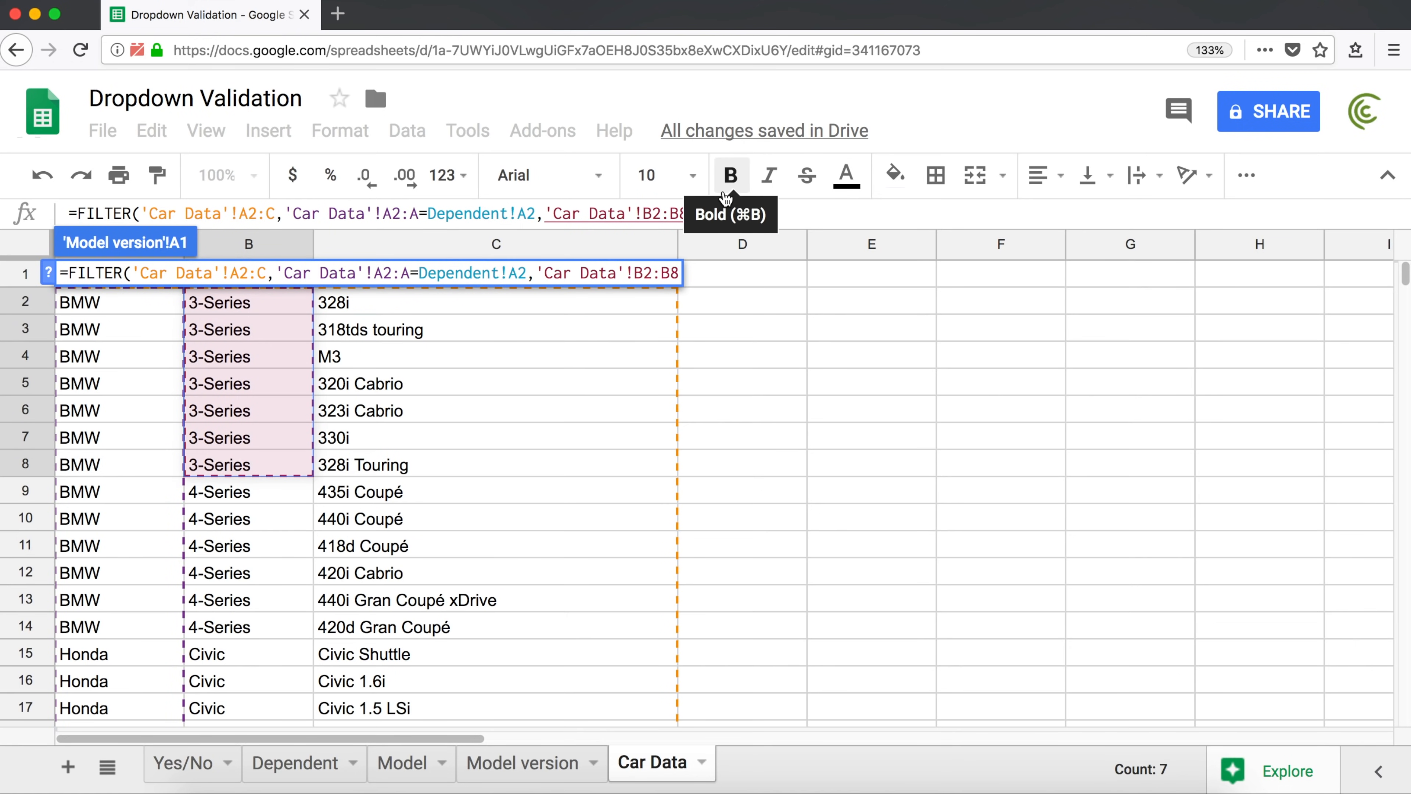
pyautogui.press('BackSpace')
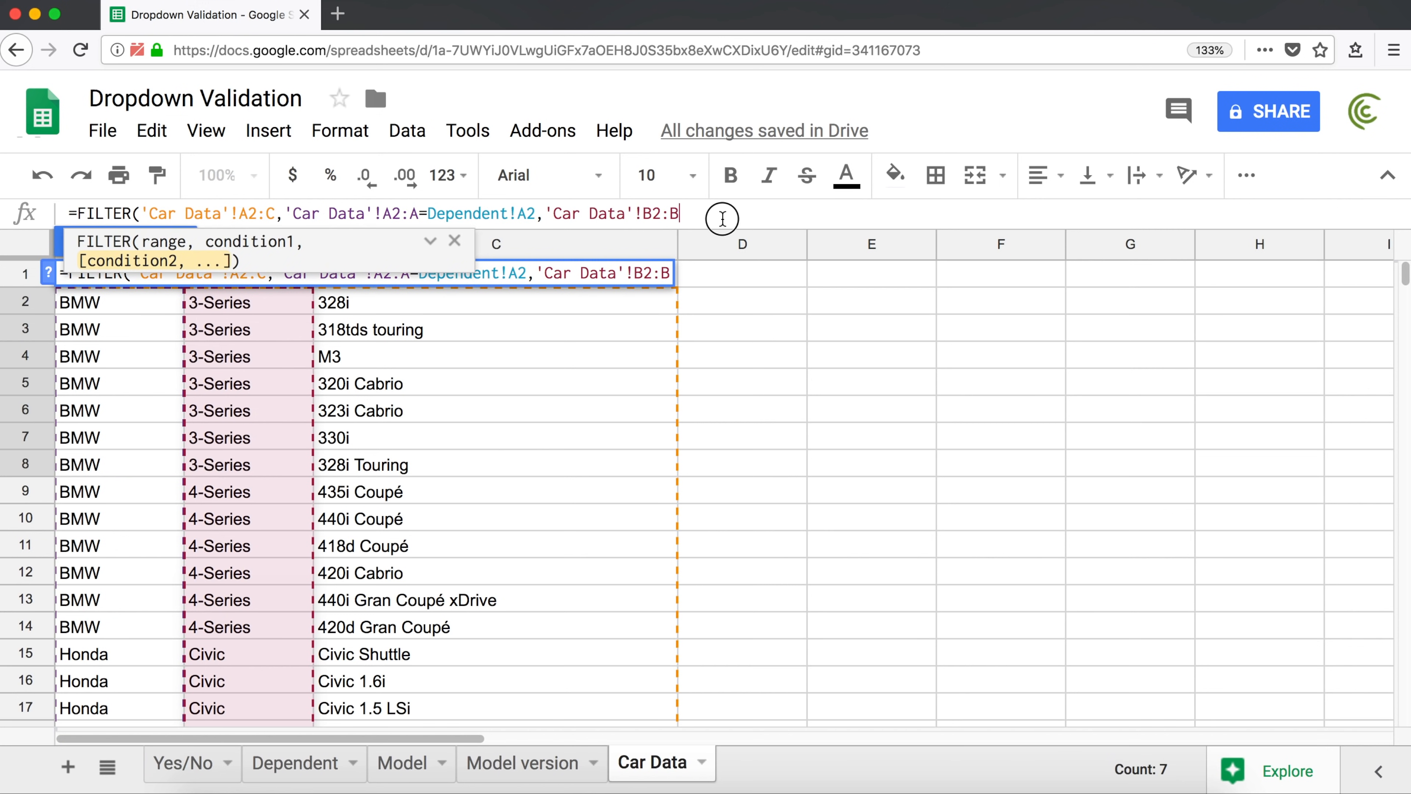
pyautogui.write('=')
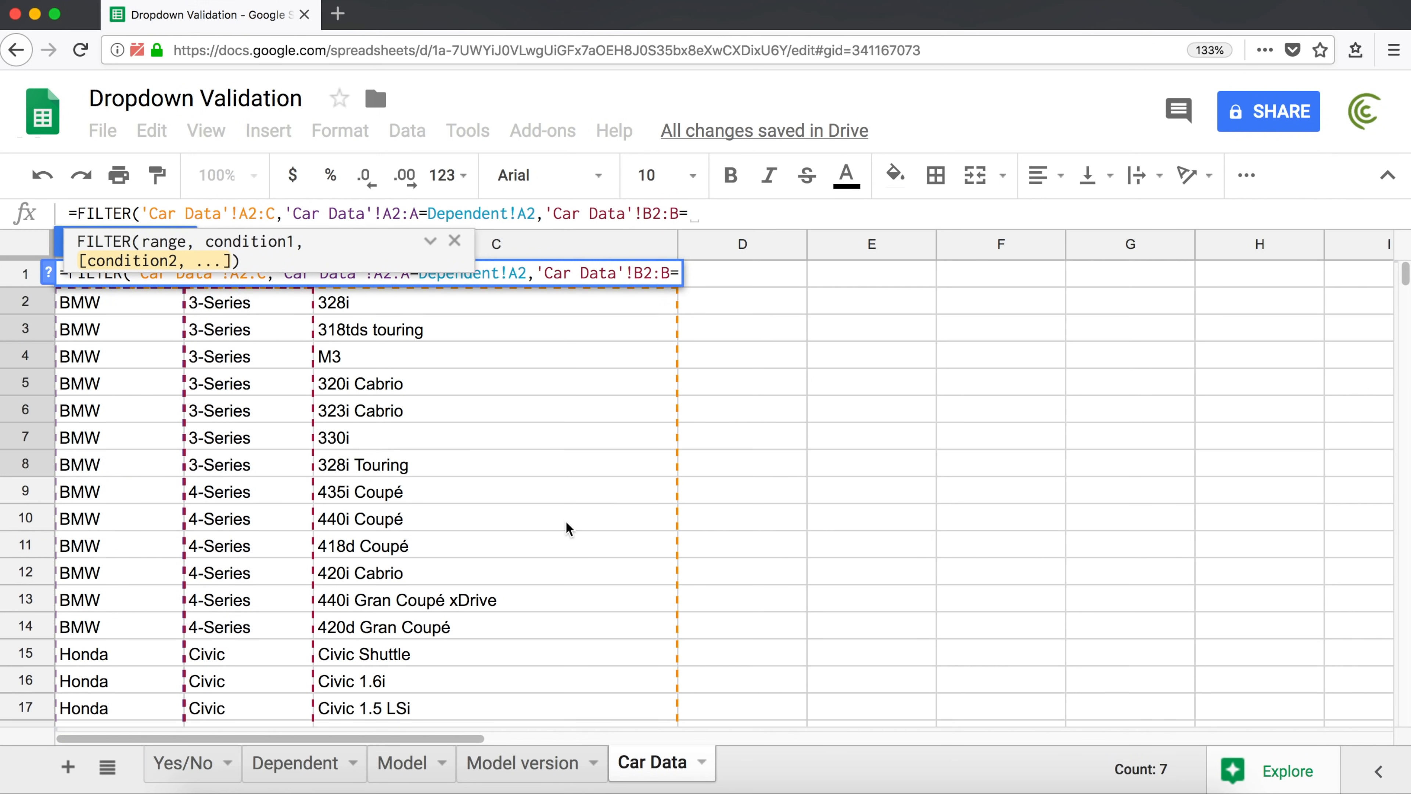
pyautogui.click(281, 770)
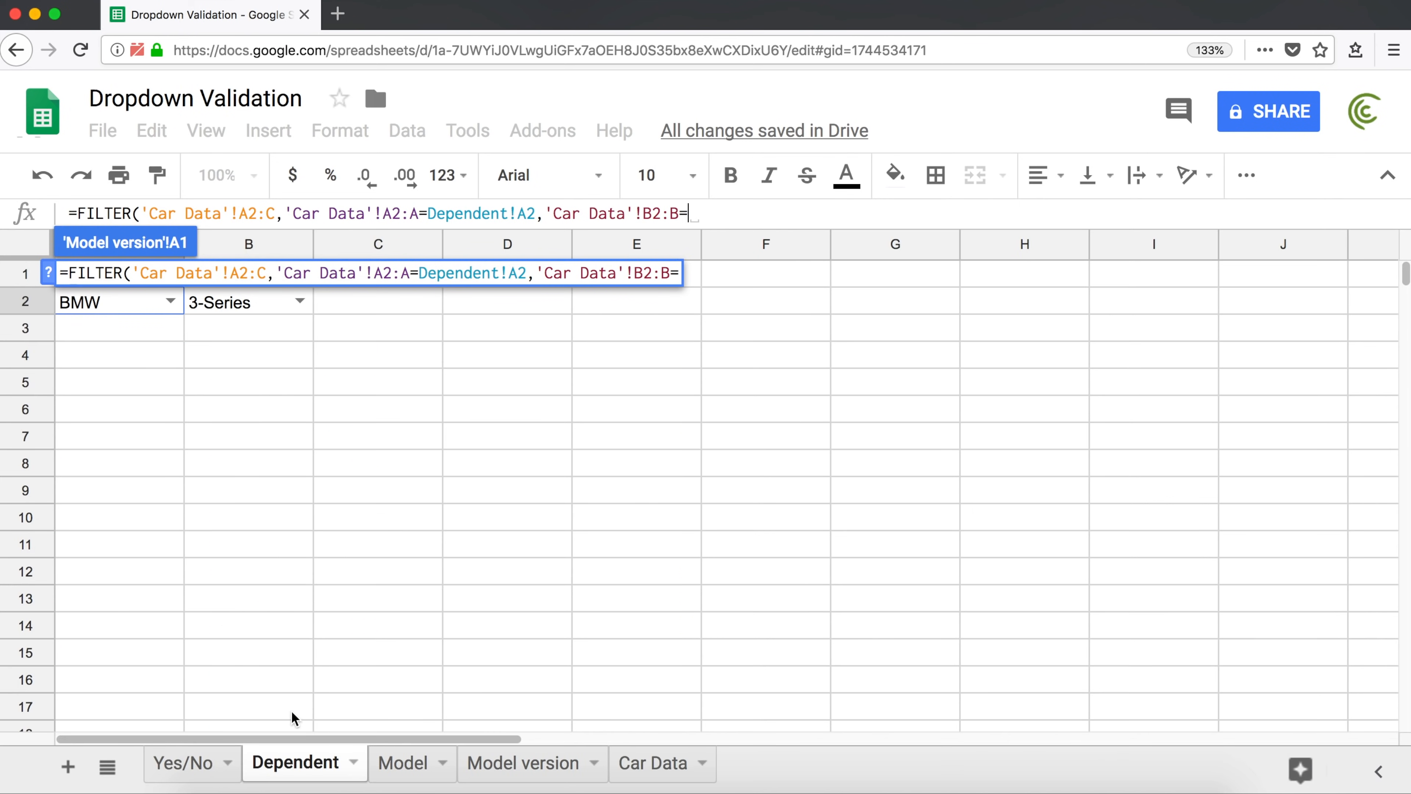
pyautogui.click(229, 303)
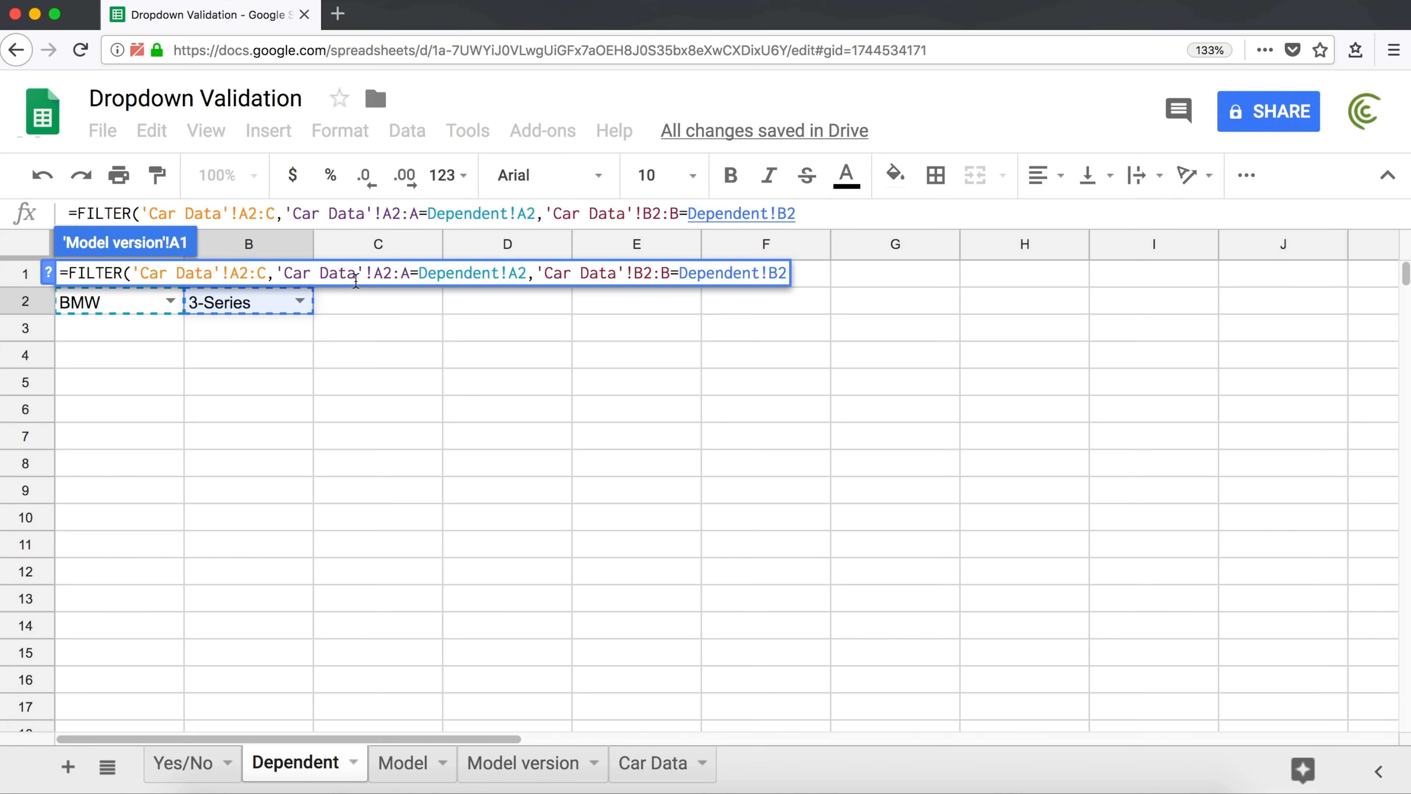
pyautogui.write(')')
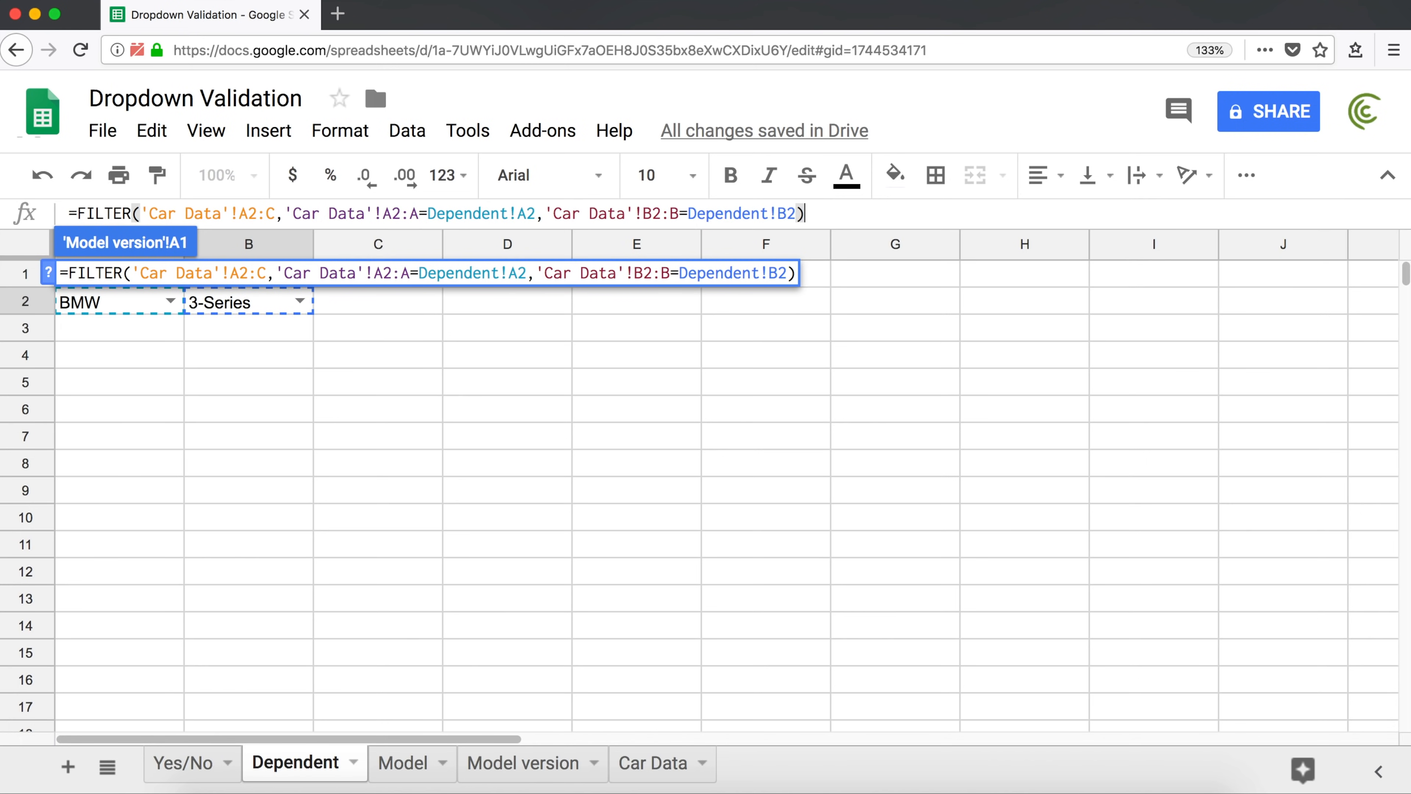
pyautogui.press('Return')
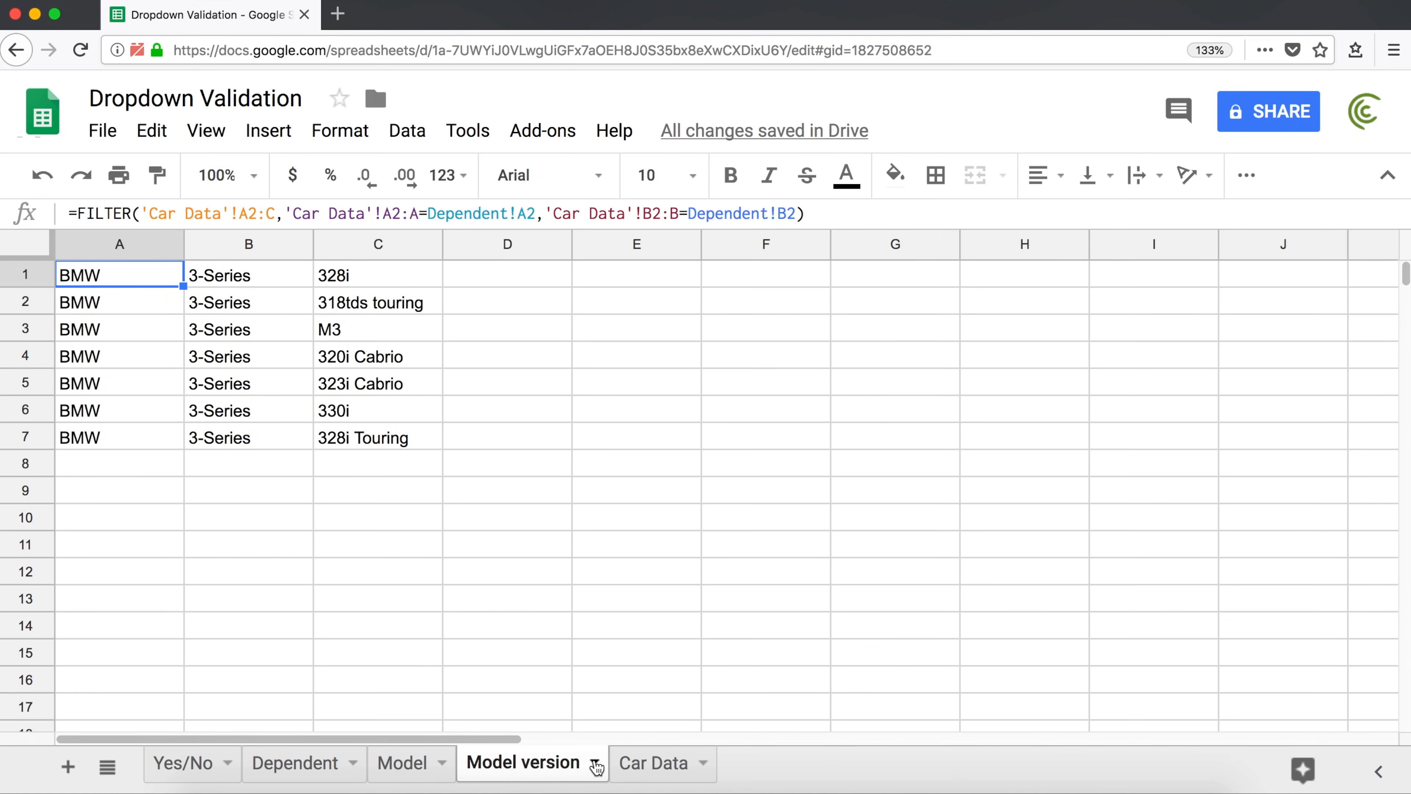
# Choose 4-Series as the model in B2 of Dependent and review the filtered rows on Model version
pyautogui.click(217, 276)
pyautogui.click(300, 766)
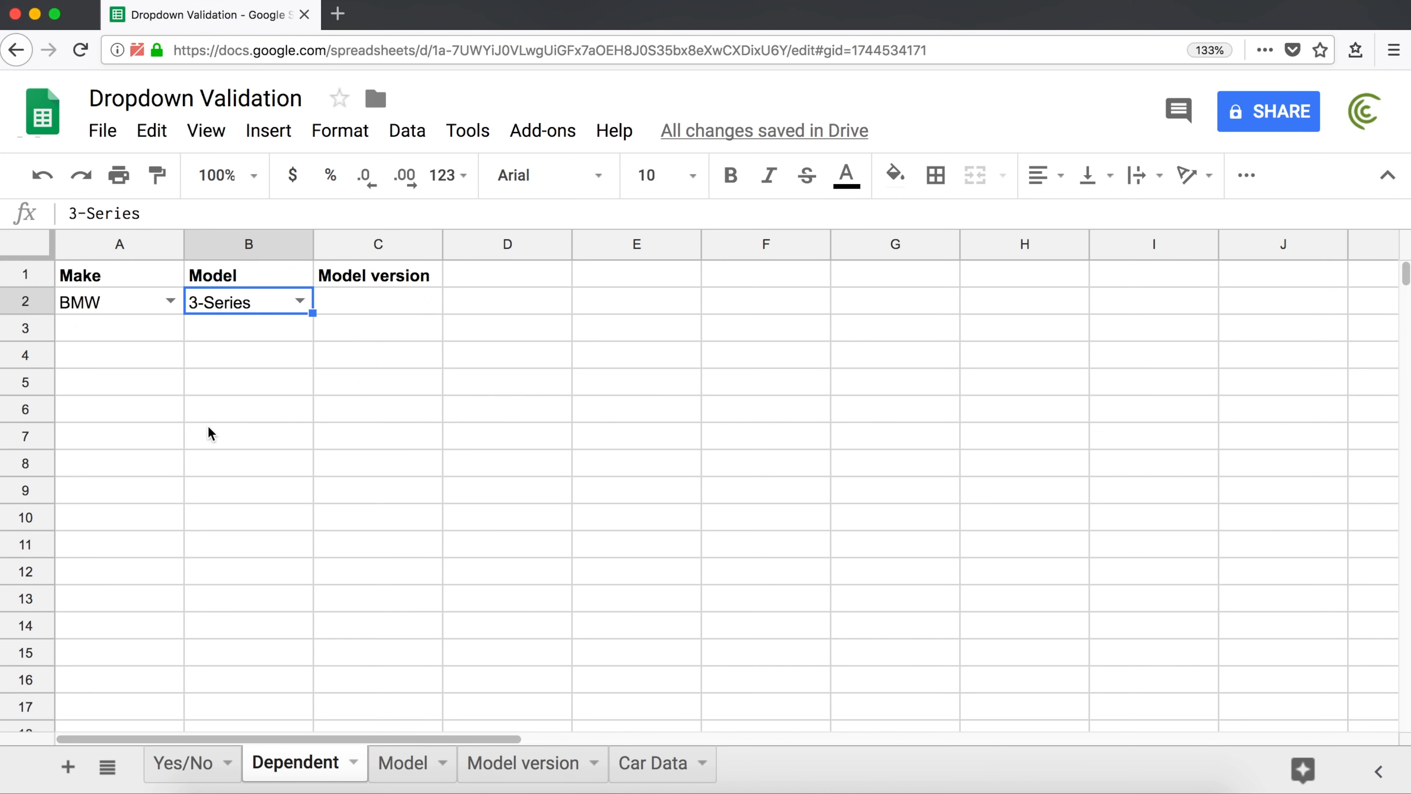
pyautogui.click(298, 309)
pyautogui.click(274, 362)
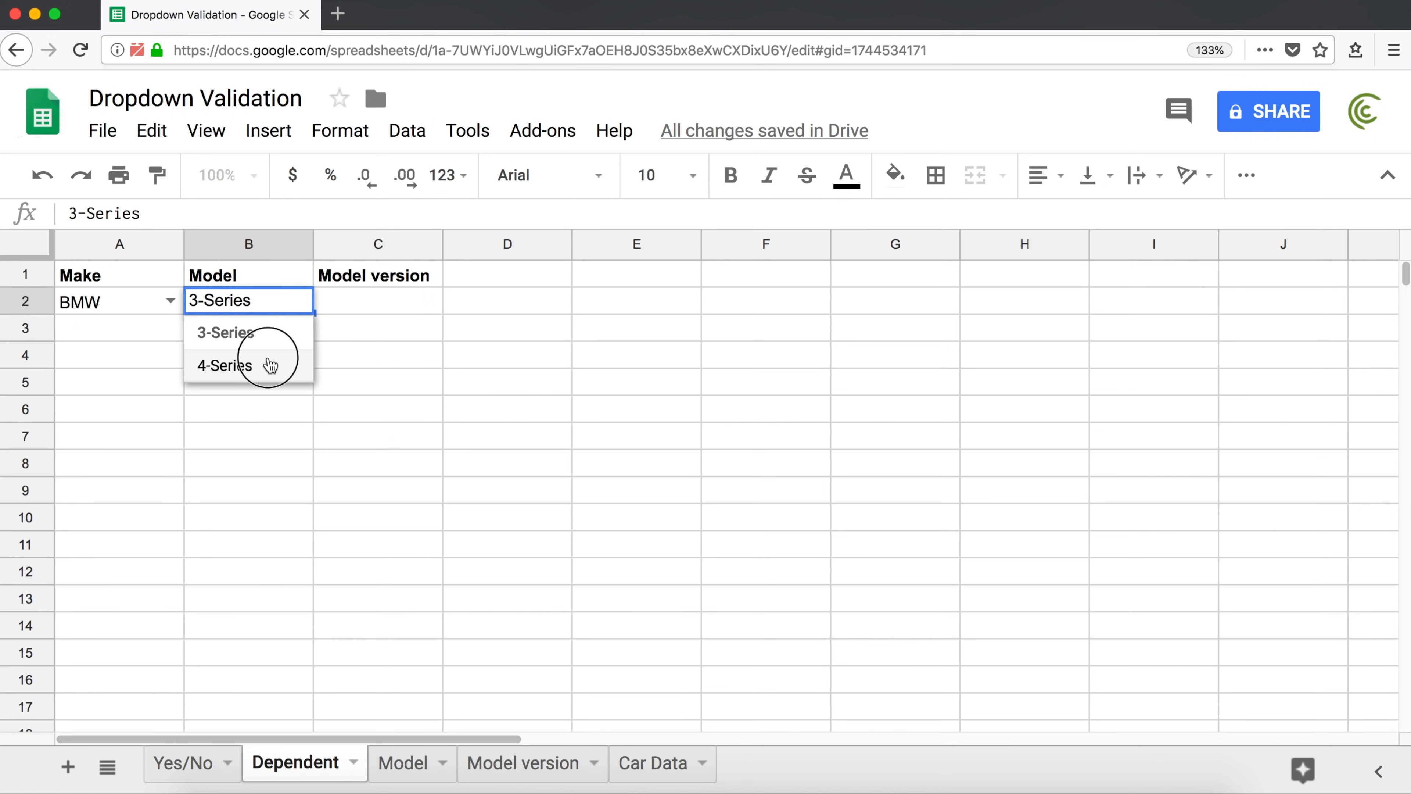
pyautogui.click(532, 766)
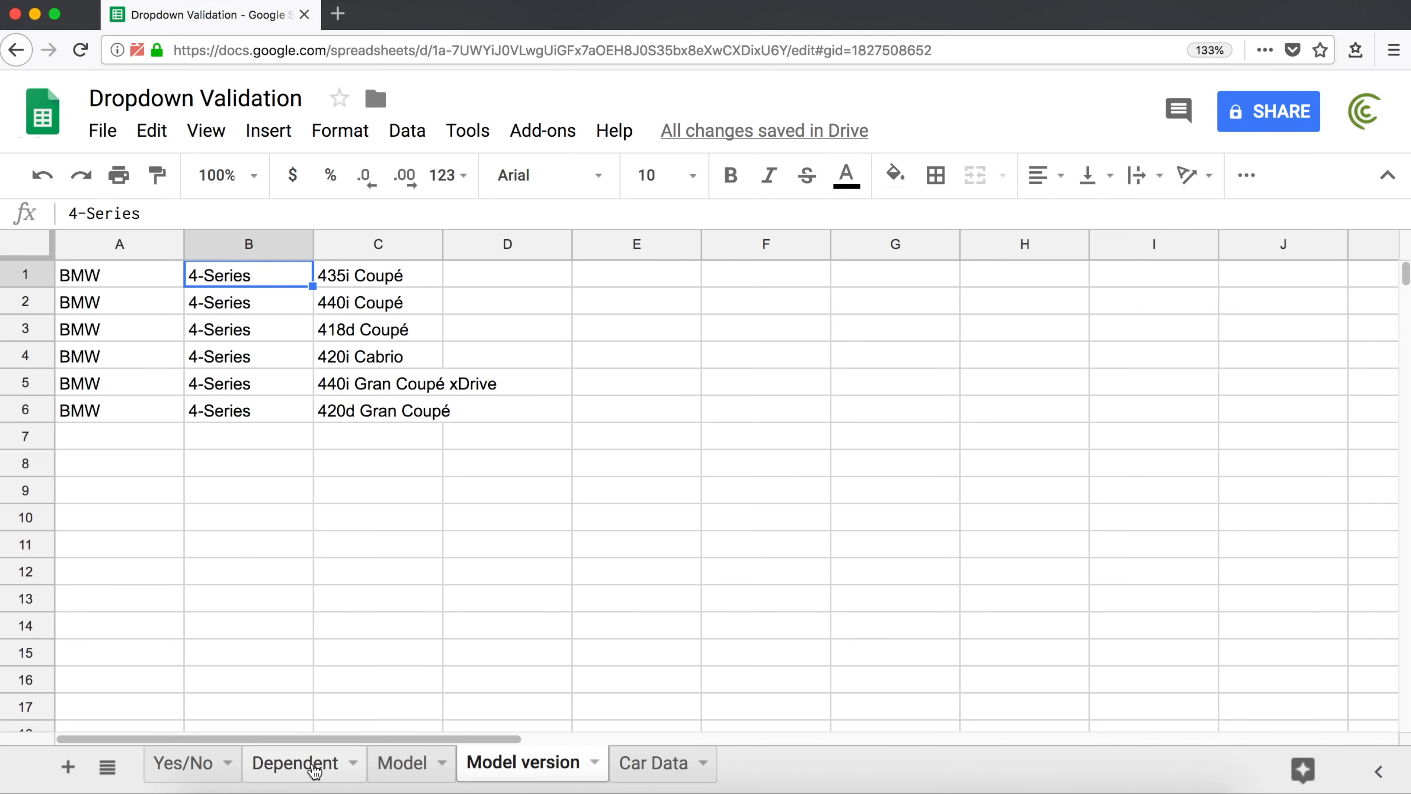
# Set the make to Honda and the model to Civic in Dependent, and check the filtered rows on Model version
pyautogui.click(293, 770)
pyautogui.click(151, 300)
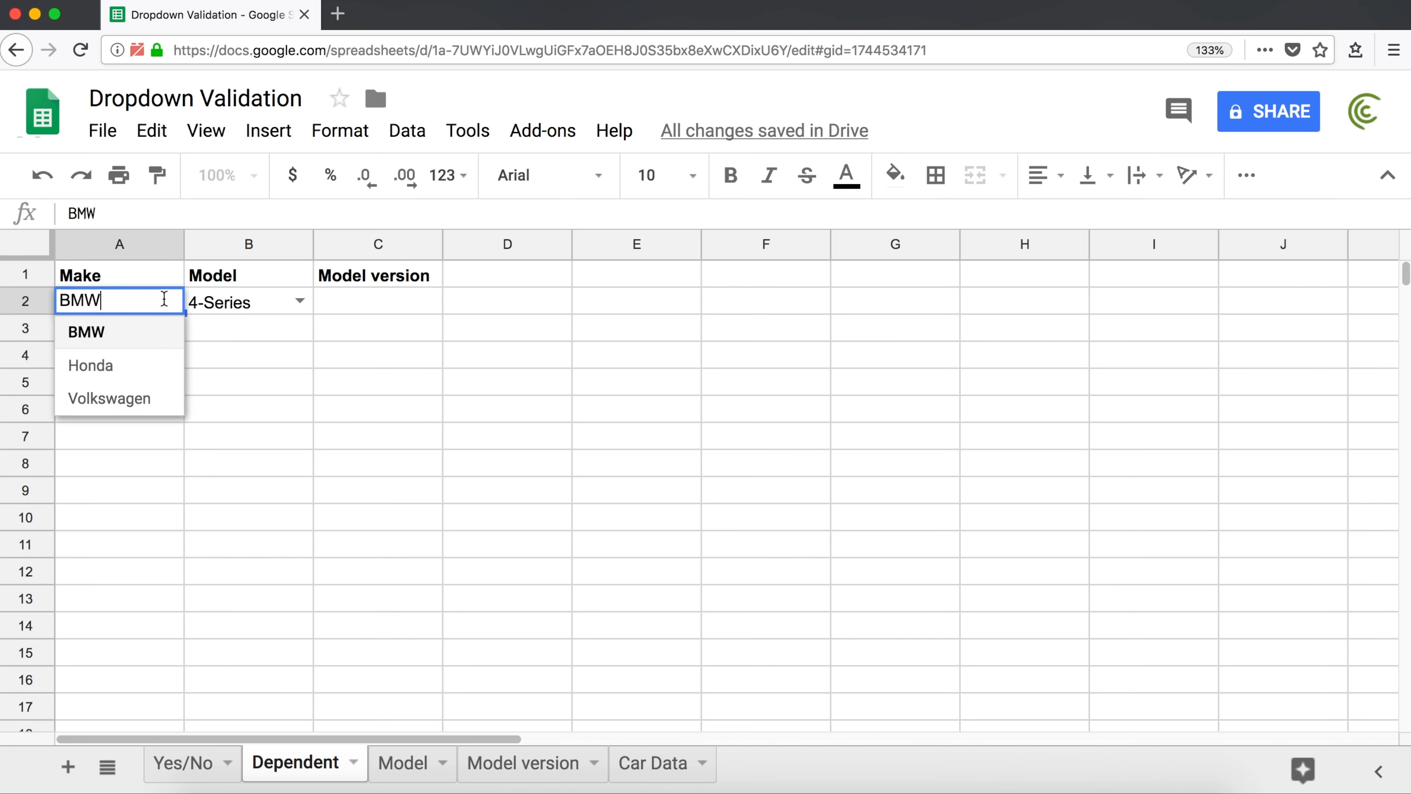
pyautogui.click(129, 373)
pyautogui.click(300, 294)
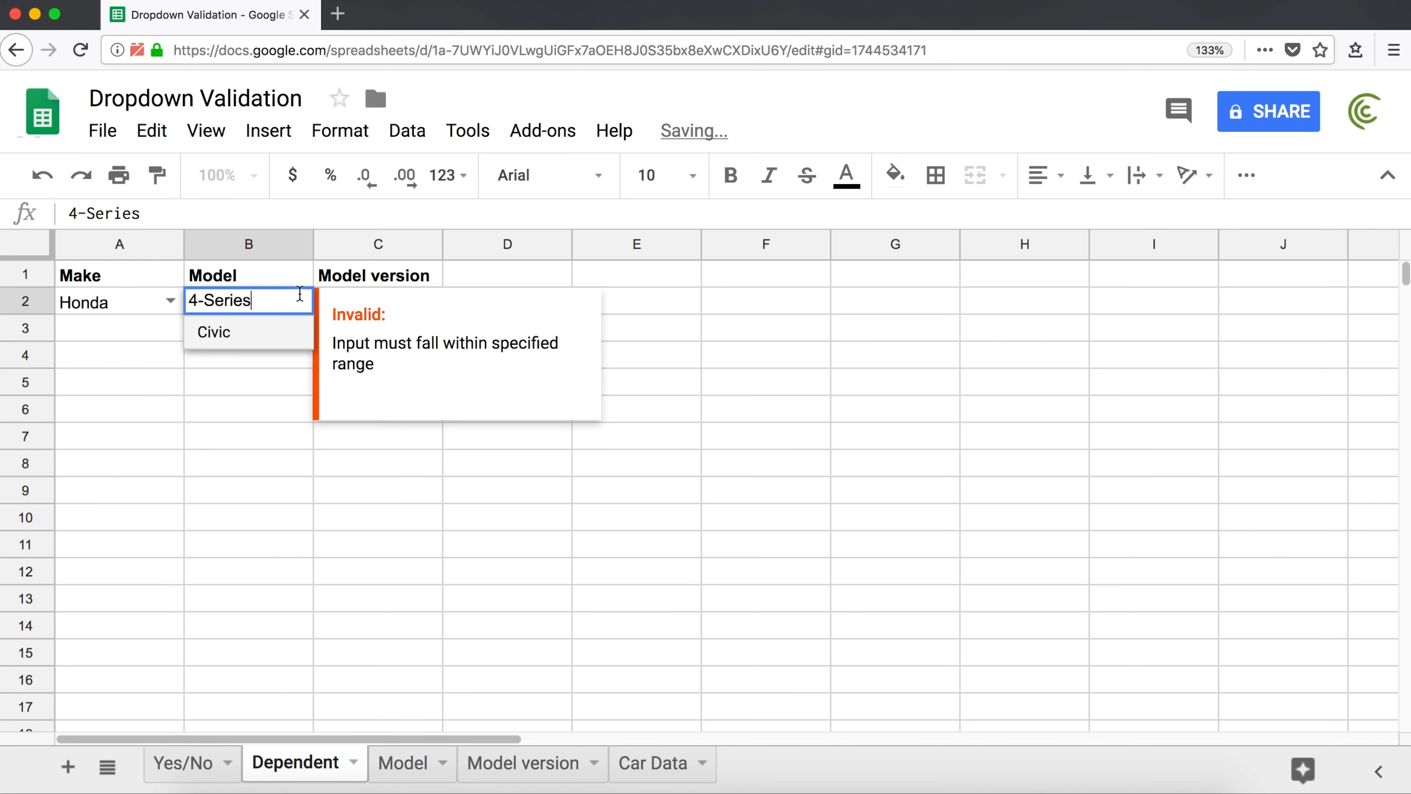
pyautogui.click(271, 332)
pyautogui.click(255, 364)
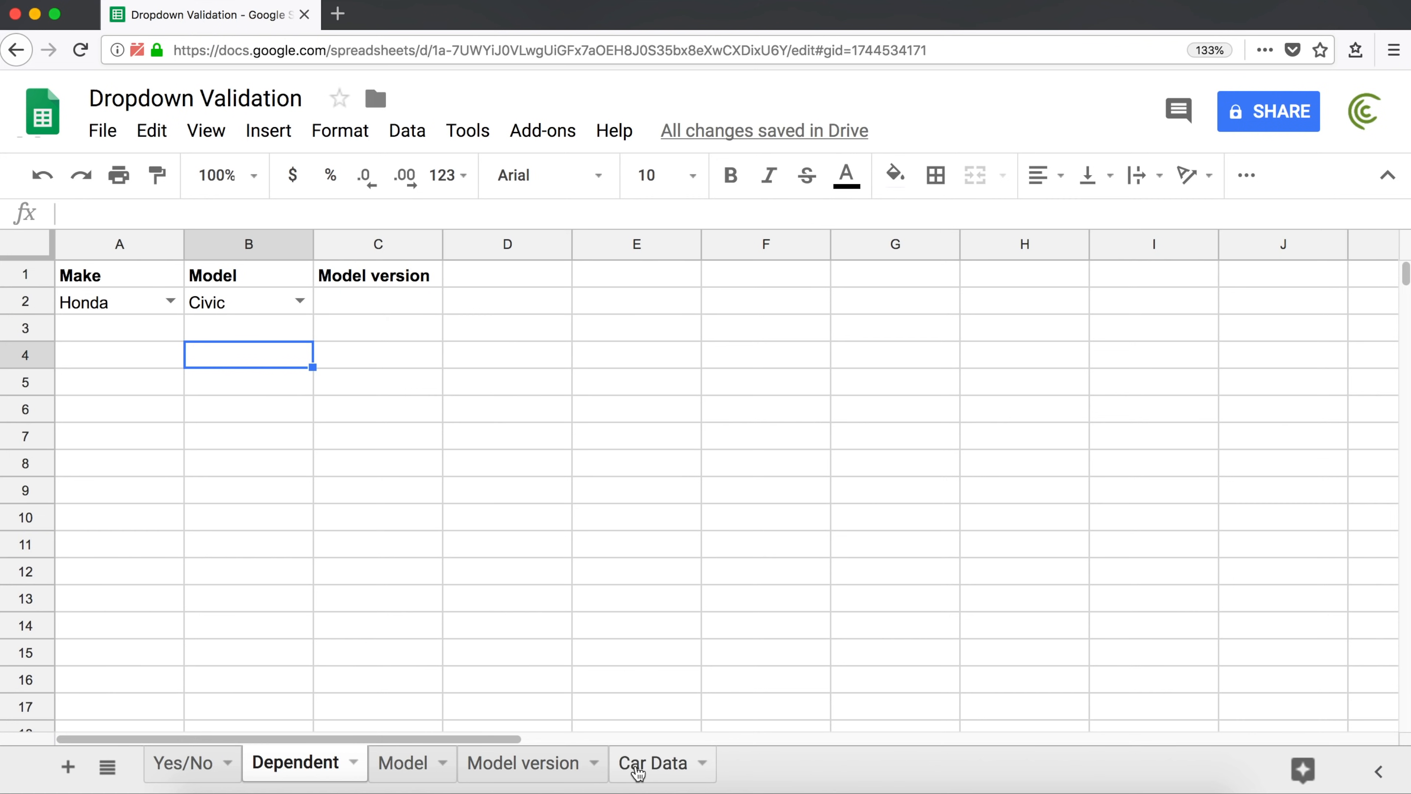
pyautogui.click(523, 763)
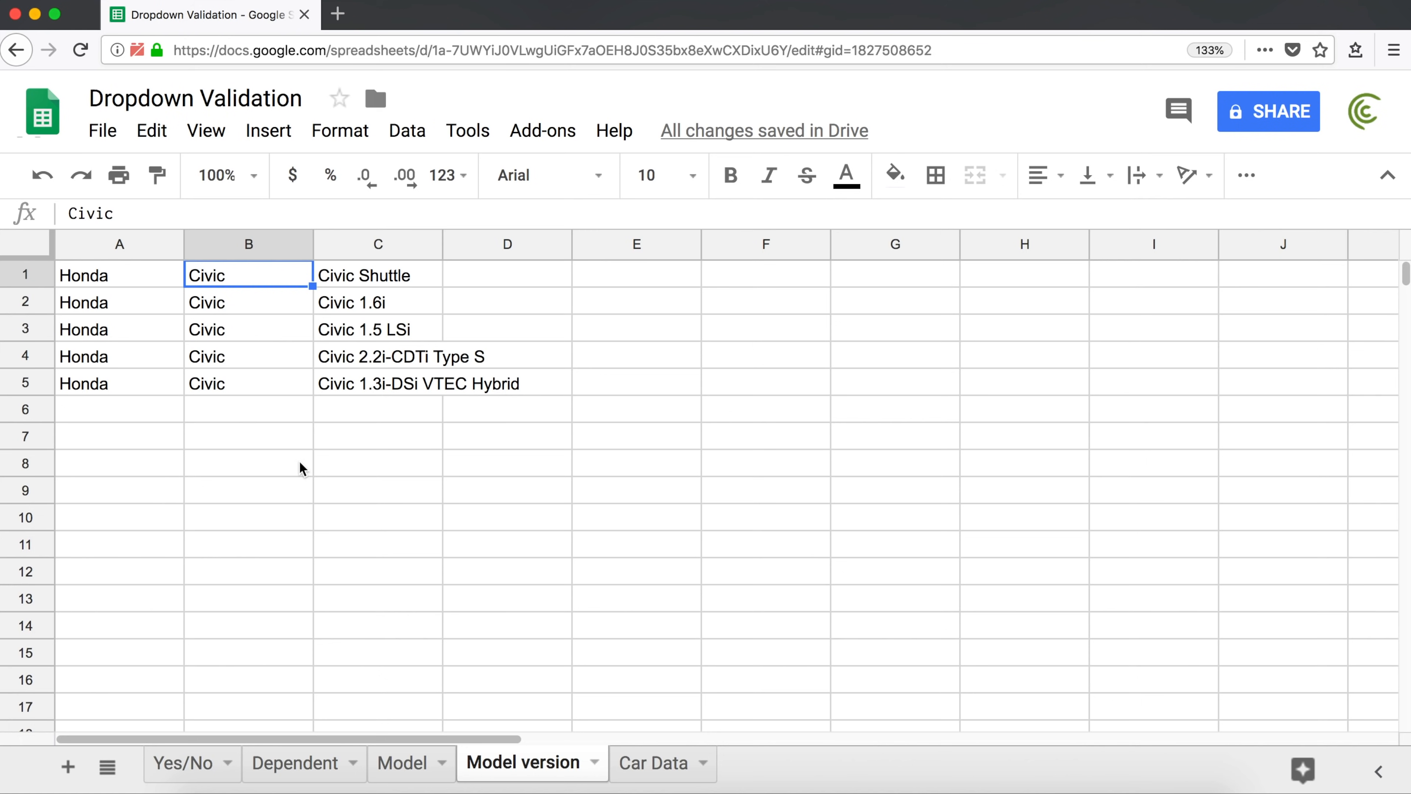
# Start a data validation rule for C2 of Dependent, with 'Model version'!C1:C1000 as the list range
pyautogui.click(291, 763)
pyautogui.click(374, 300)
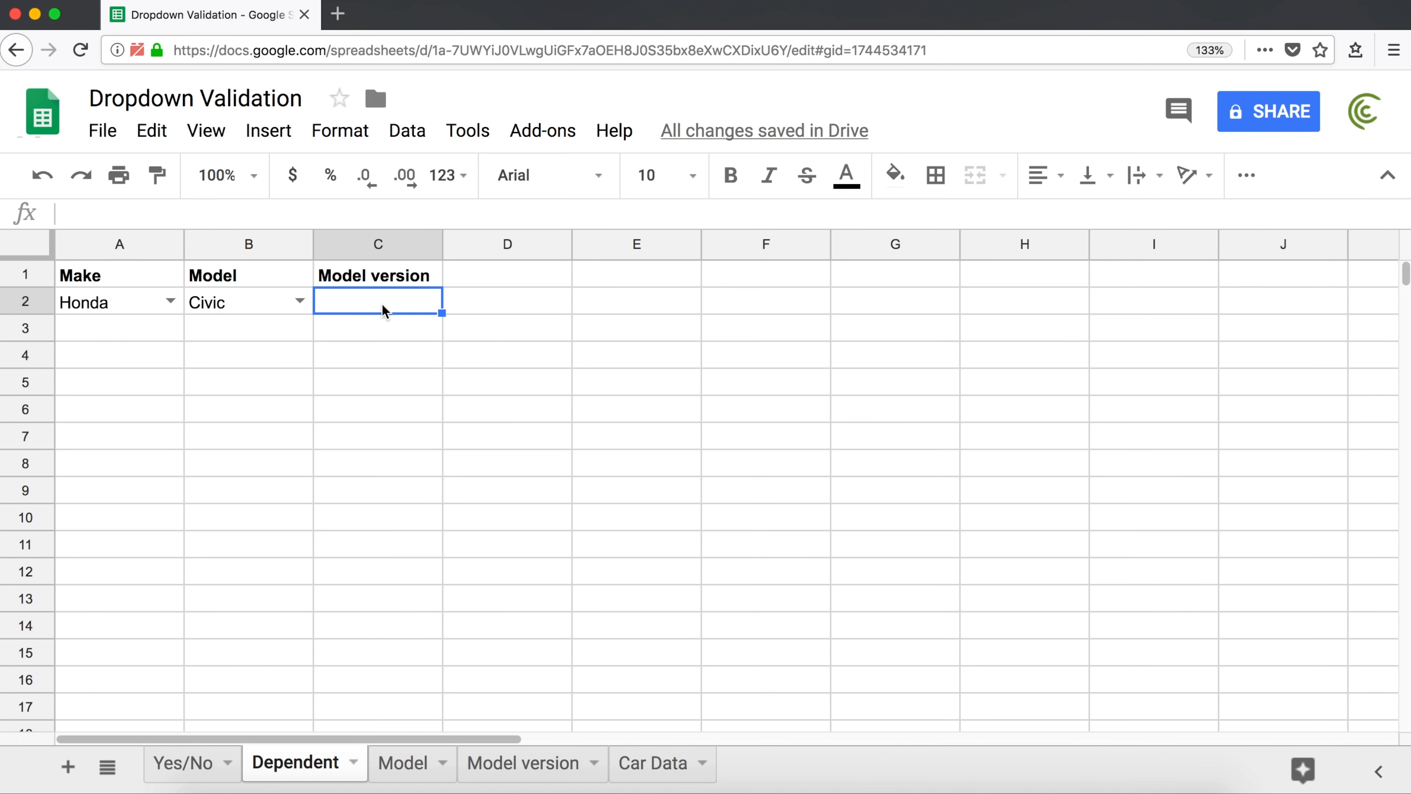
pyautogui.click(417, 133)
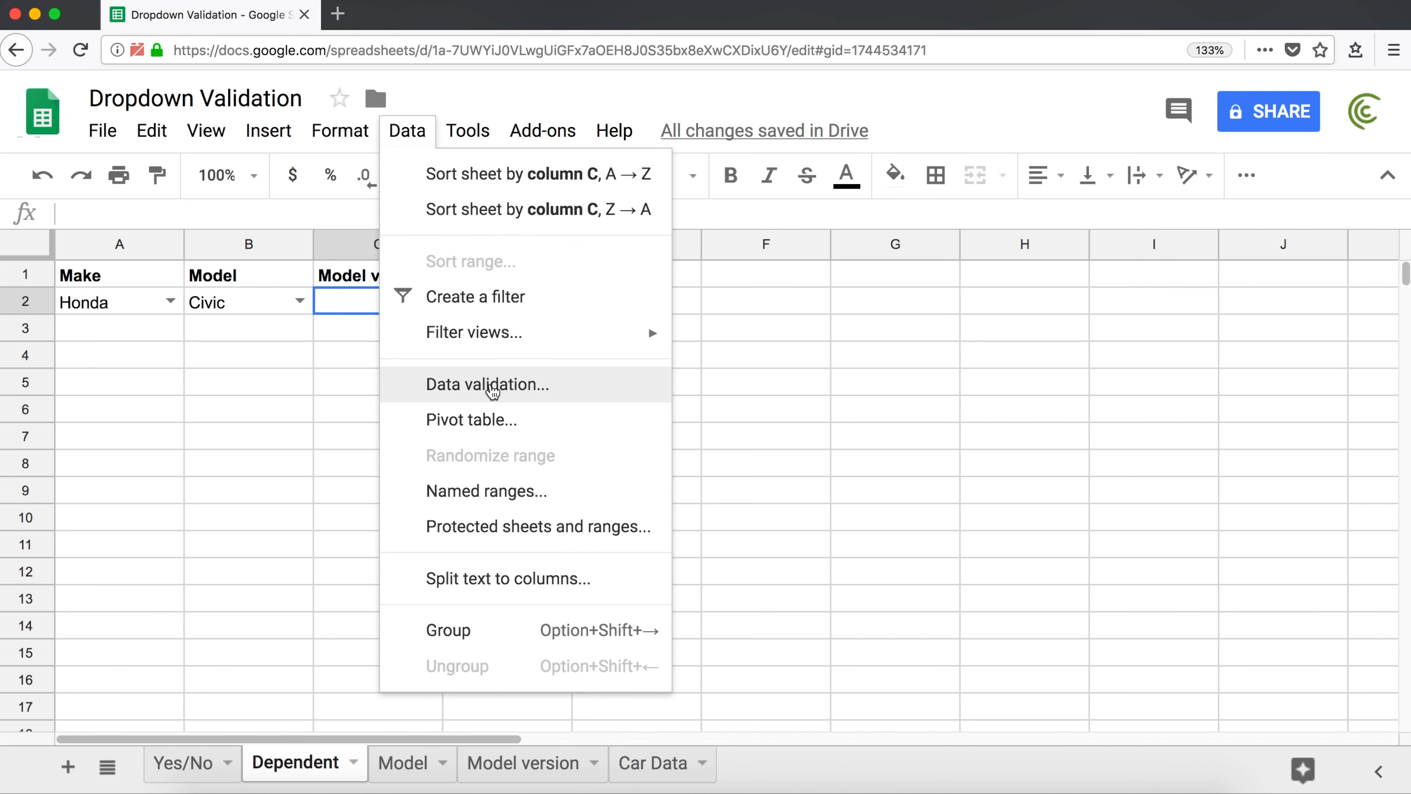
pyautogui.click(488, 384)
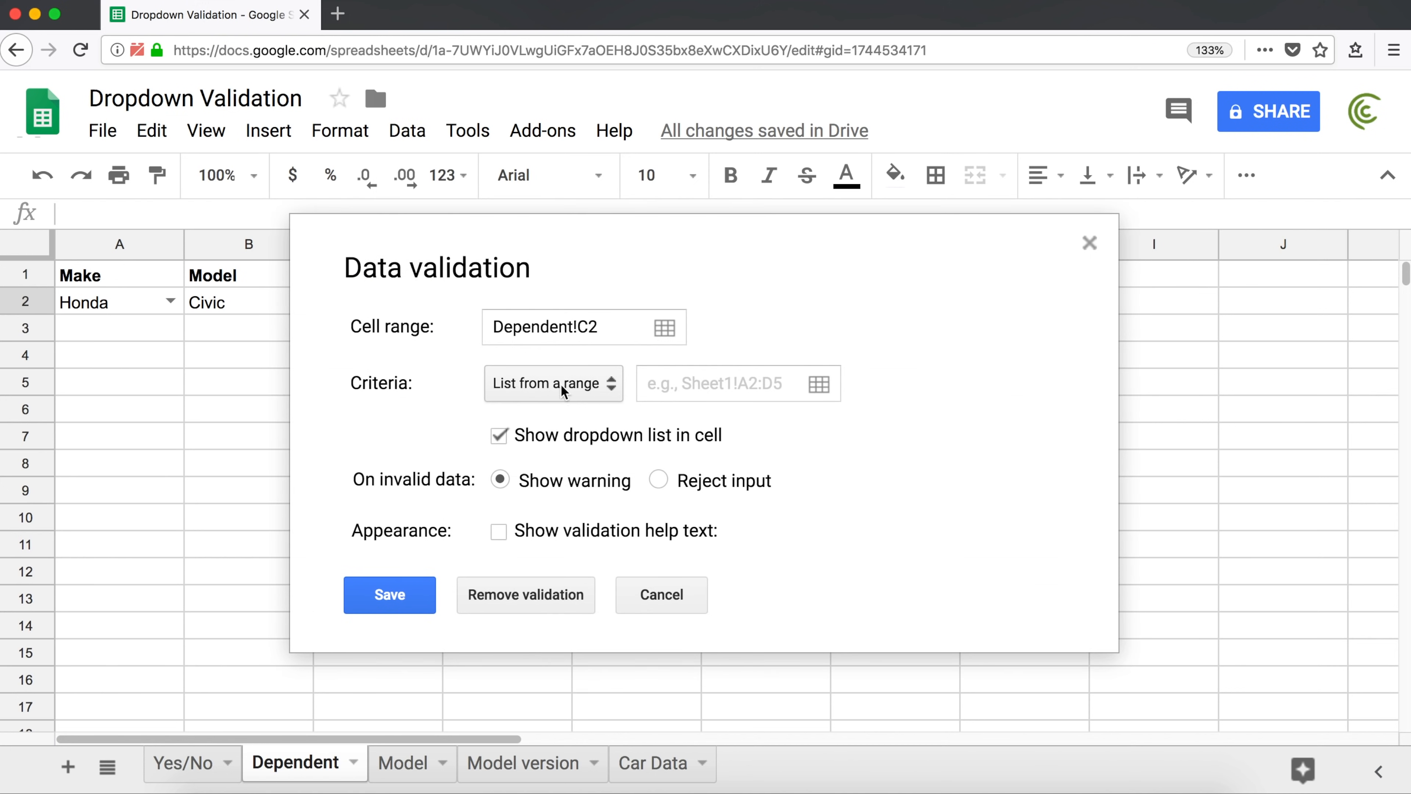
pyautogui.click(817, 384)
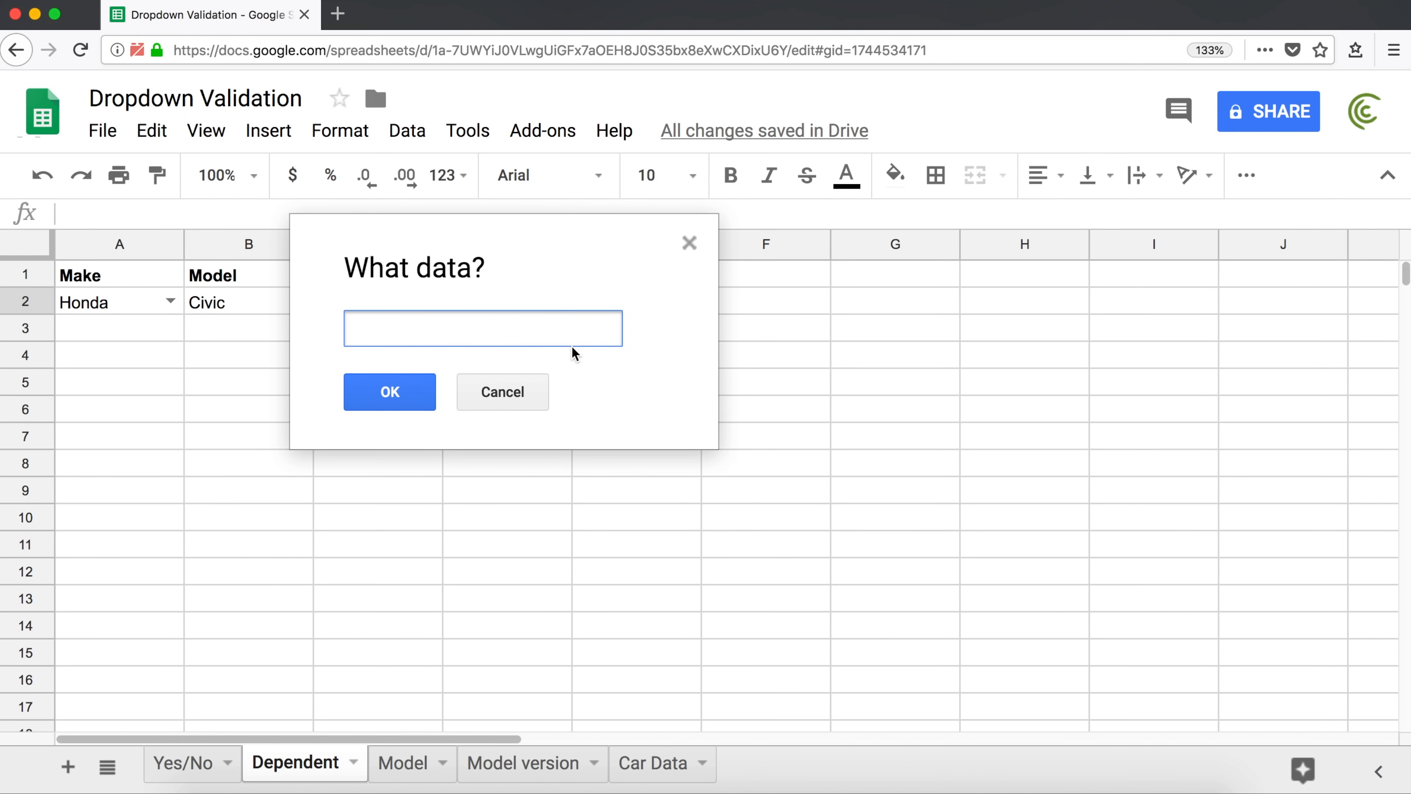
pyautogui.click(536, 764)
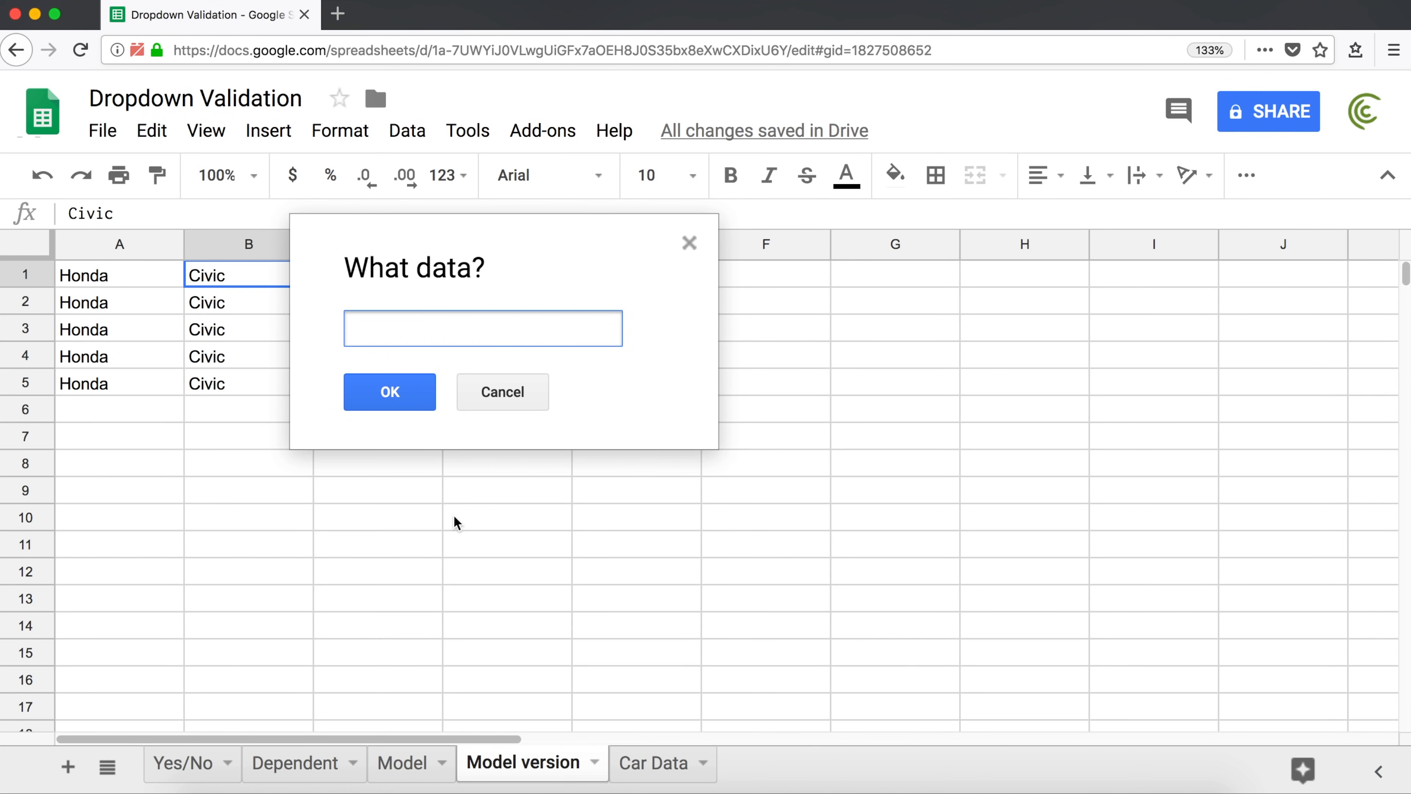
pyautogui.moveTo(416, 238); pyautogui.dragTo(860, 346)
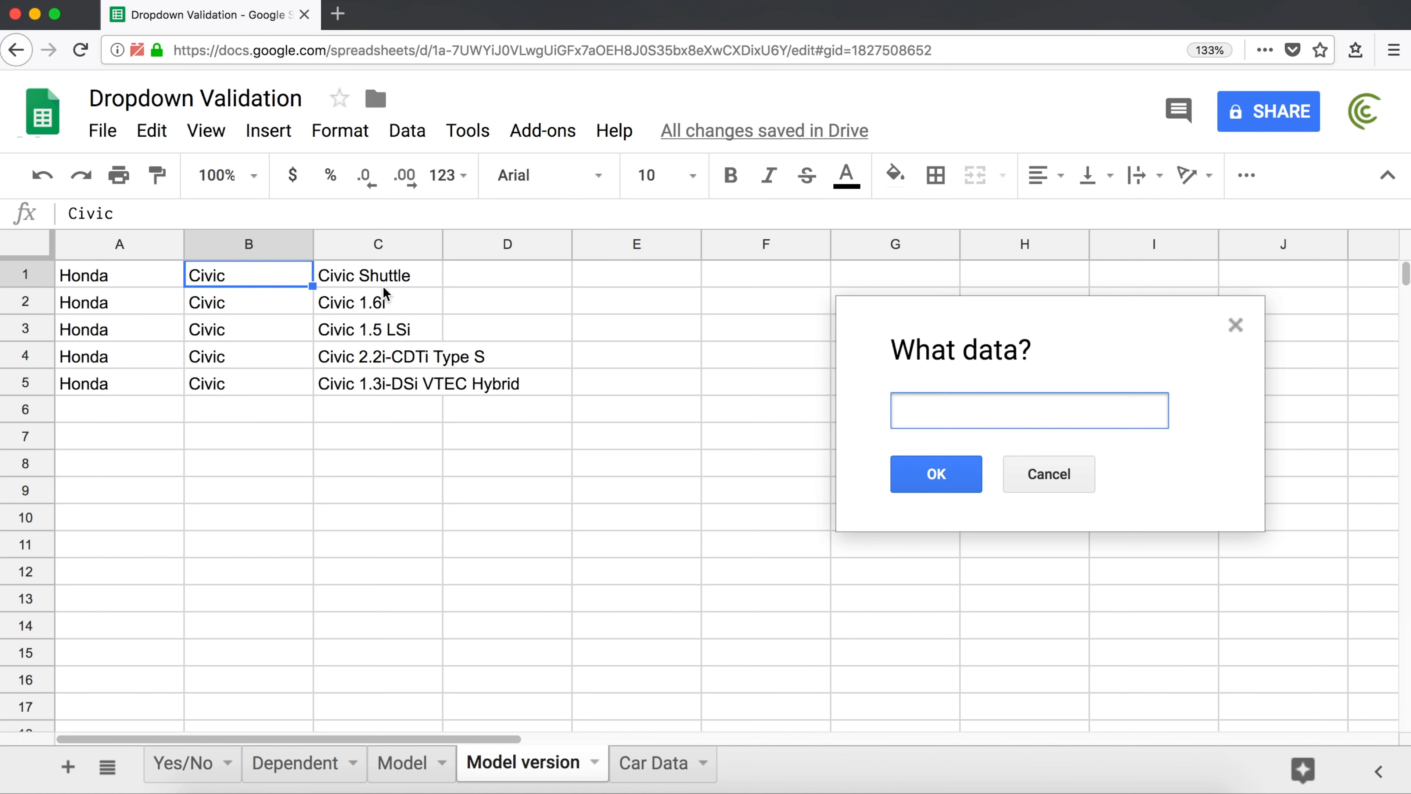
pyautogui.click(380, 273)
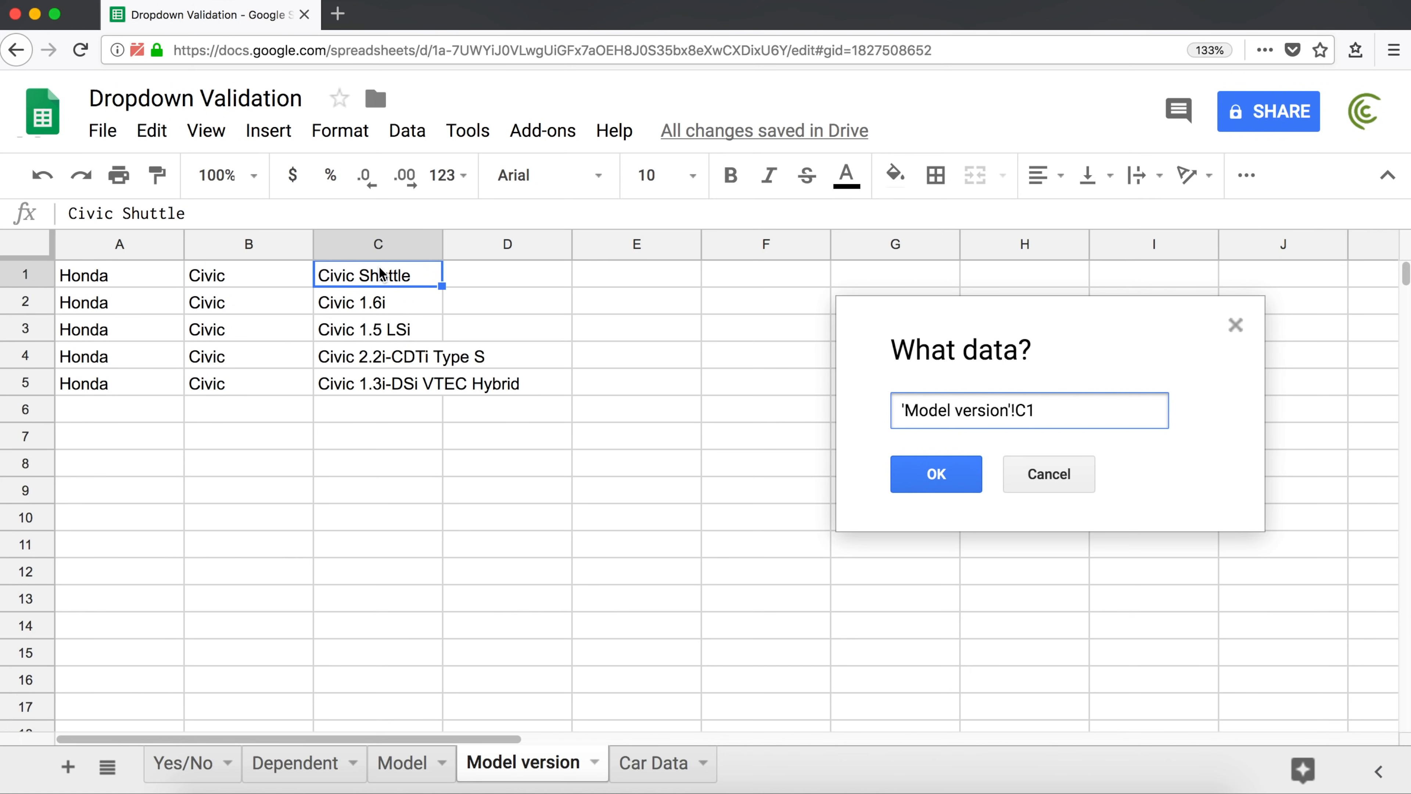
pyautogui.moveTo(381, 272); pyautogui.dragTo(383, 384)
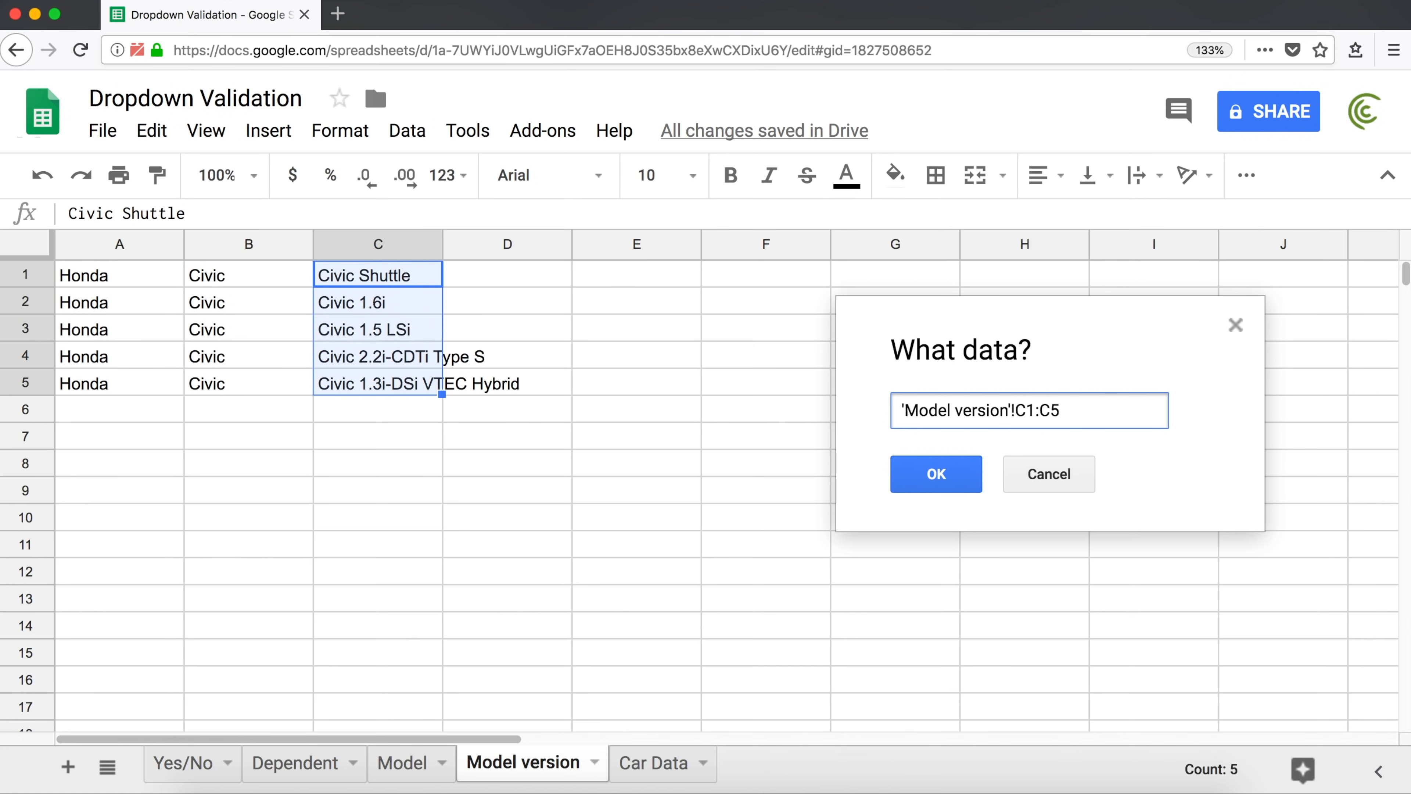
pyautogui.press('super+shift+Down')
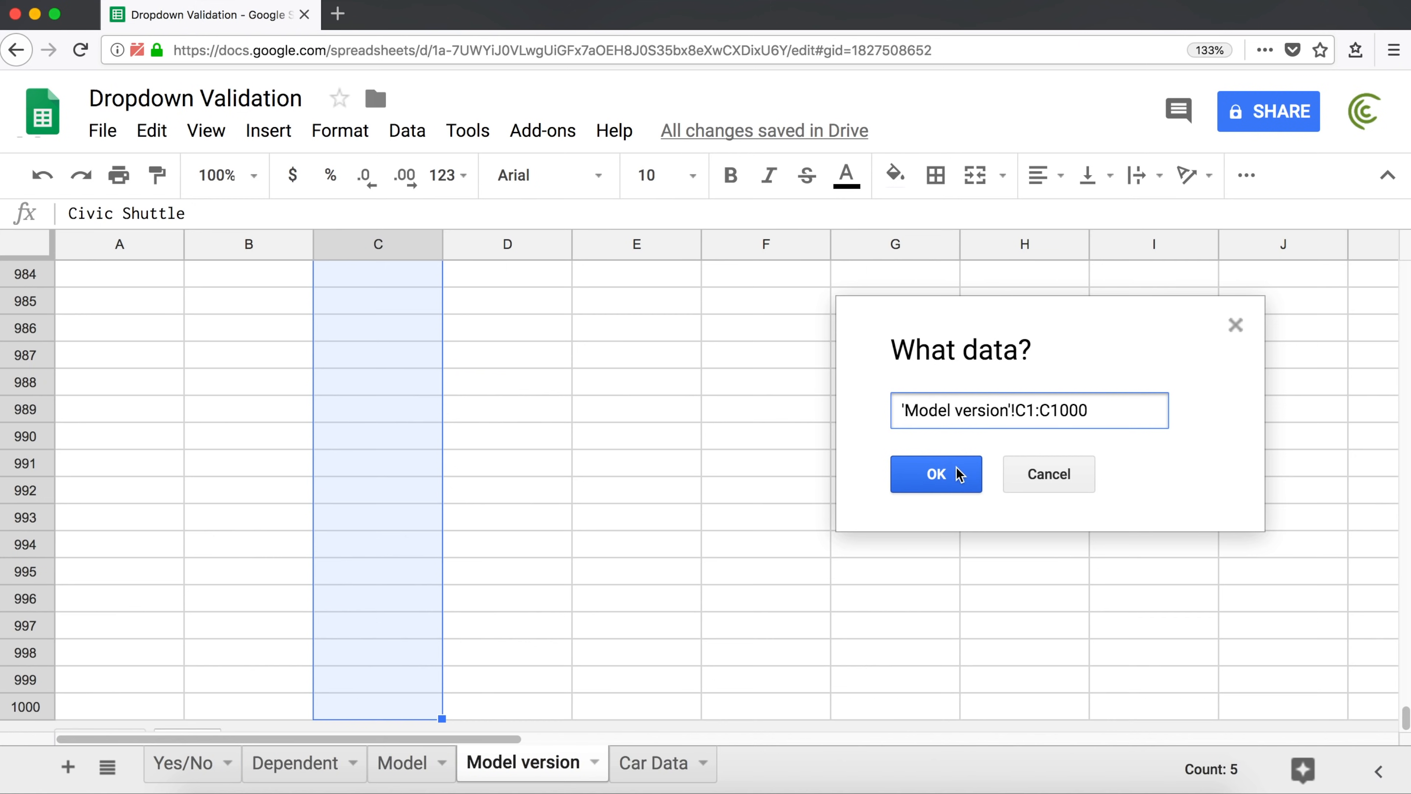
pyautogui.click(947, 474)
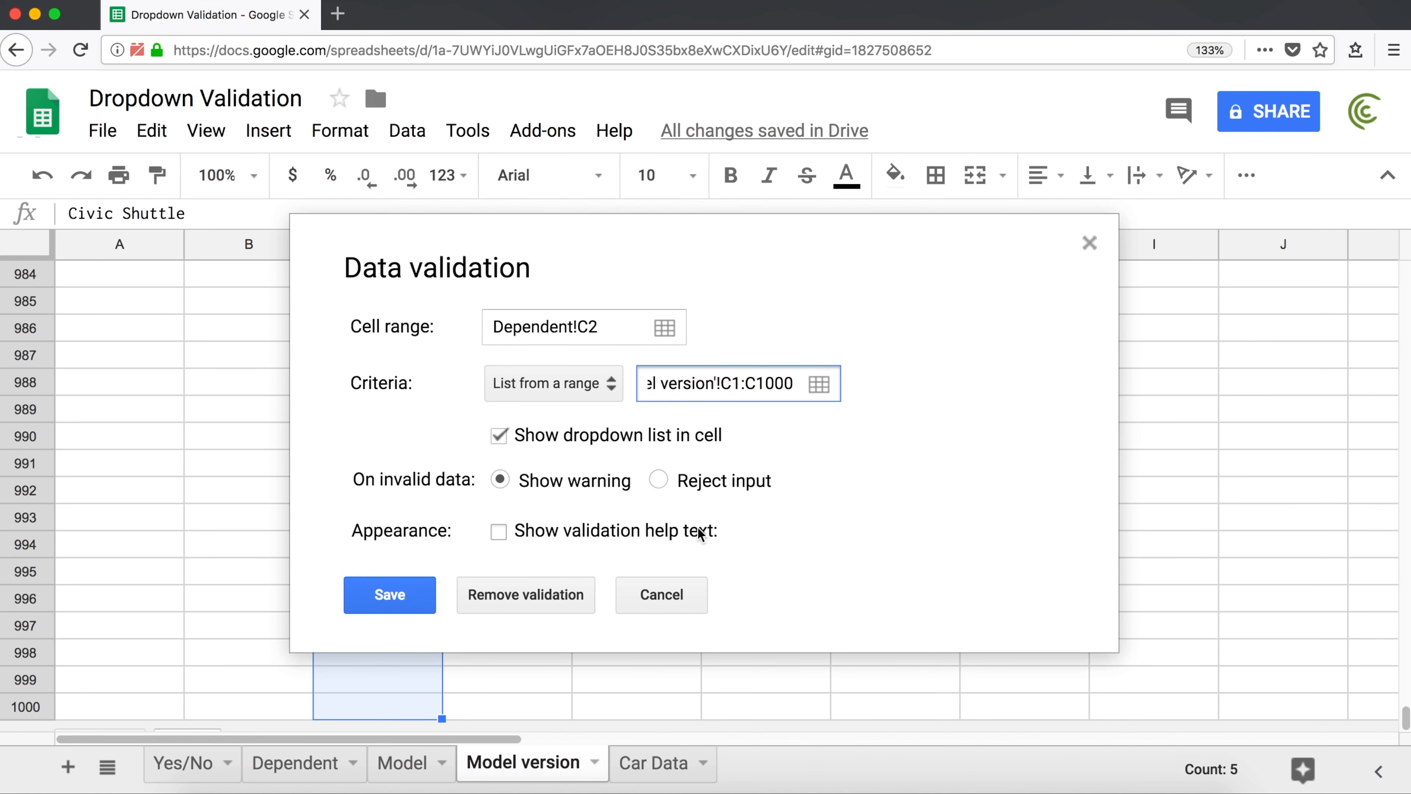
# Set the C2 validation rule to reject invalid input, save it, and return to A1 of Model version
pyautogui.click(697, 480)
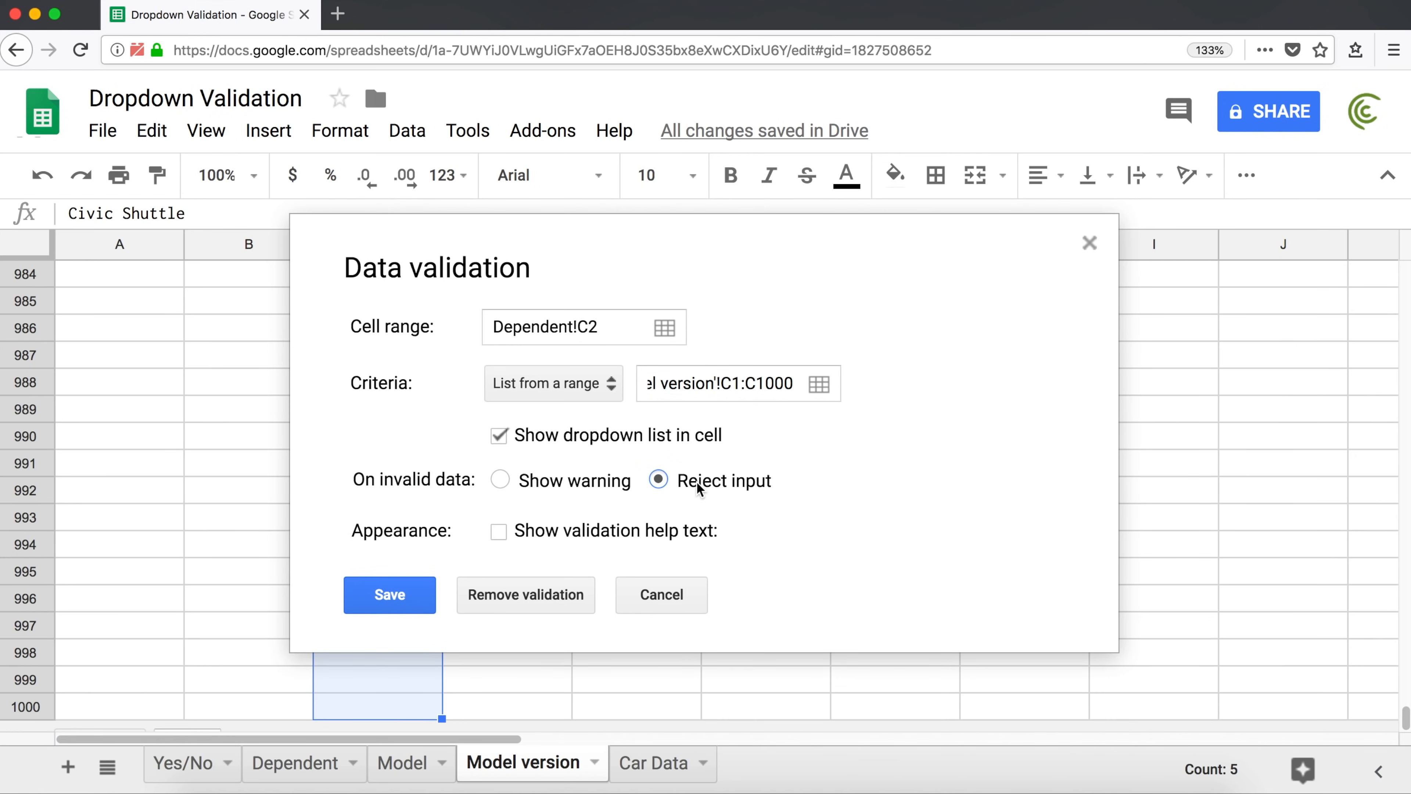
pyautogui.click(403, 592)
pyautogui.click(404, 678)
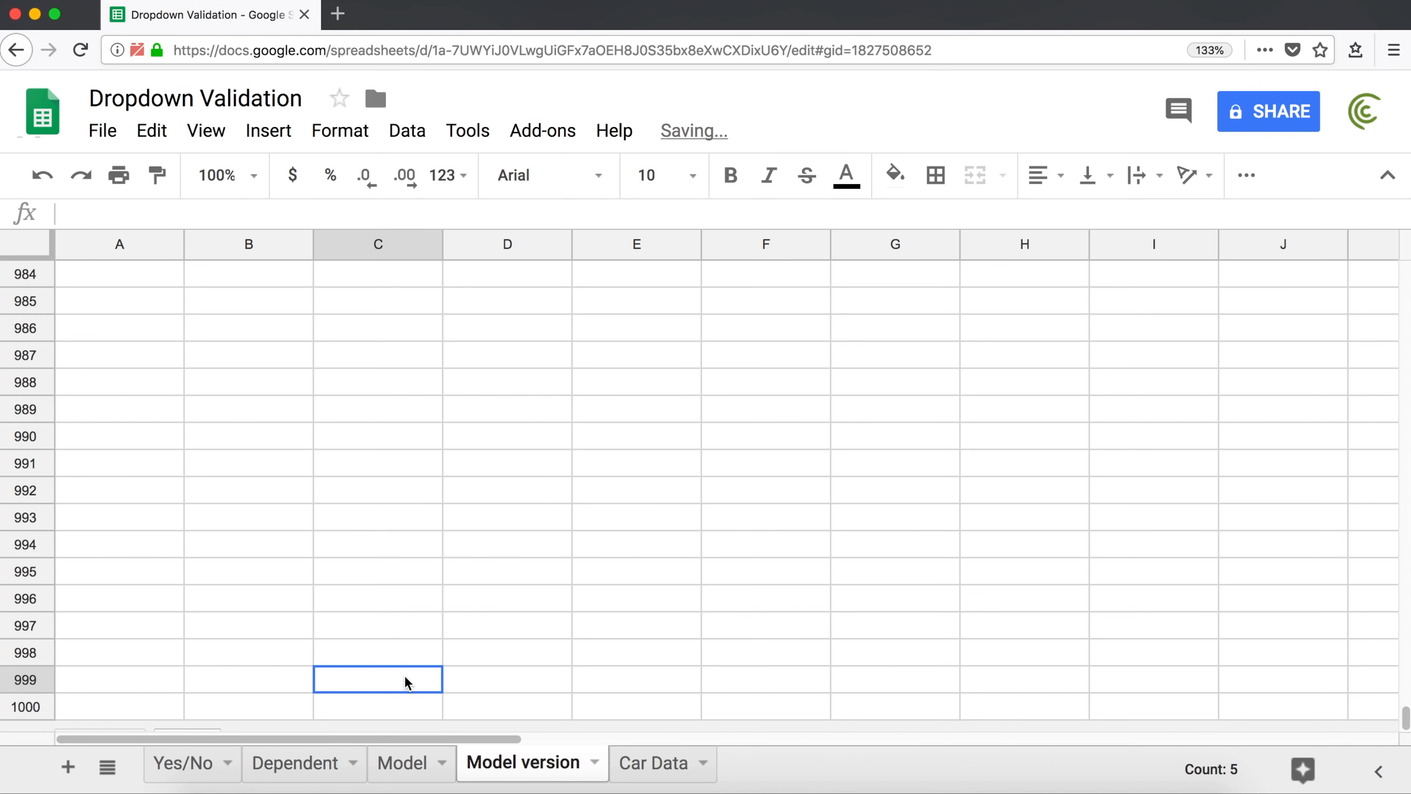
pyautogui.press('super+Up')
pyautogui.press('super+Up')
pyautogui.press('super+Left')
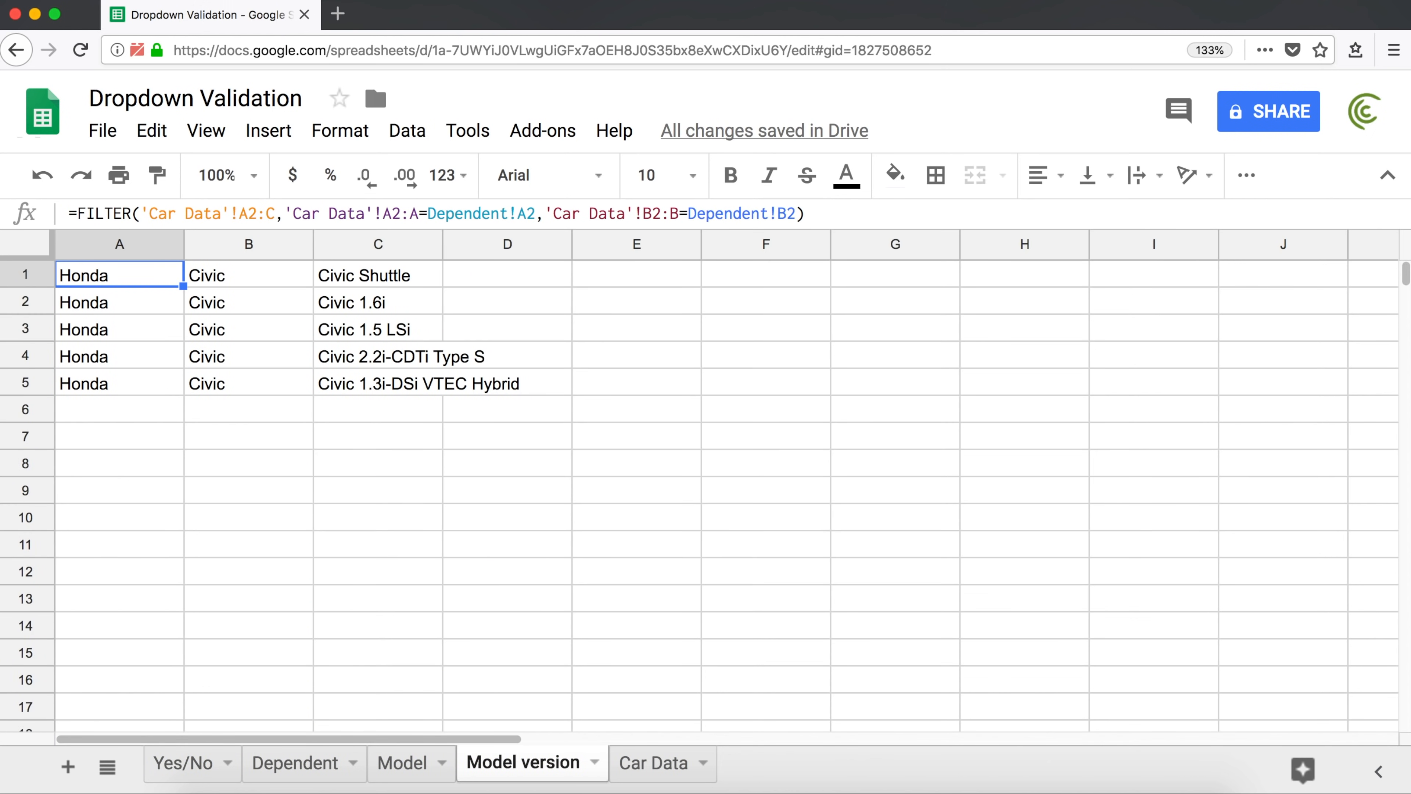
# Choose Civic 1.6i as the model version in C2 of Dependent
pyautogui.click(311, 772)
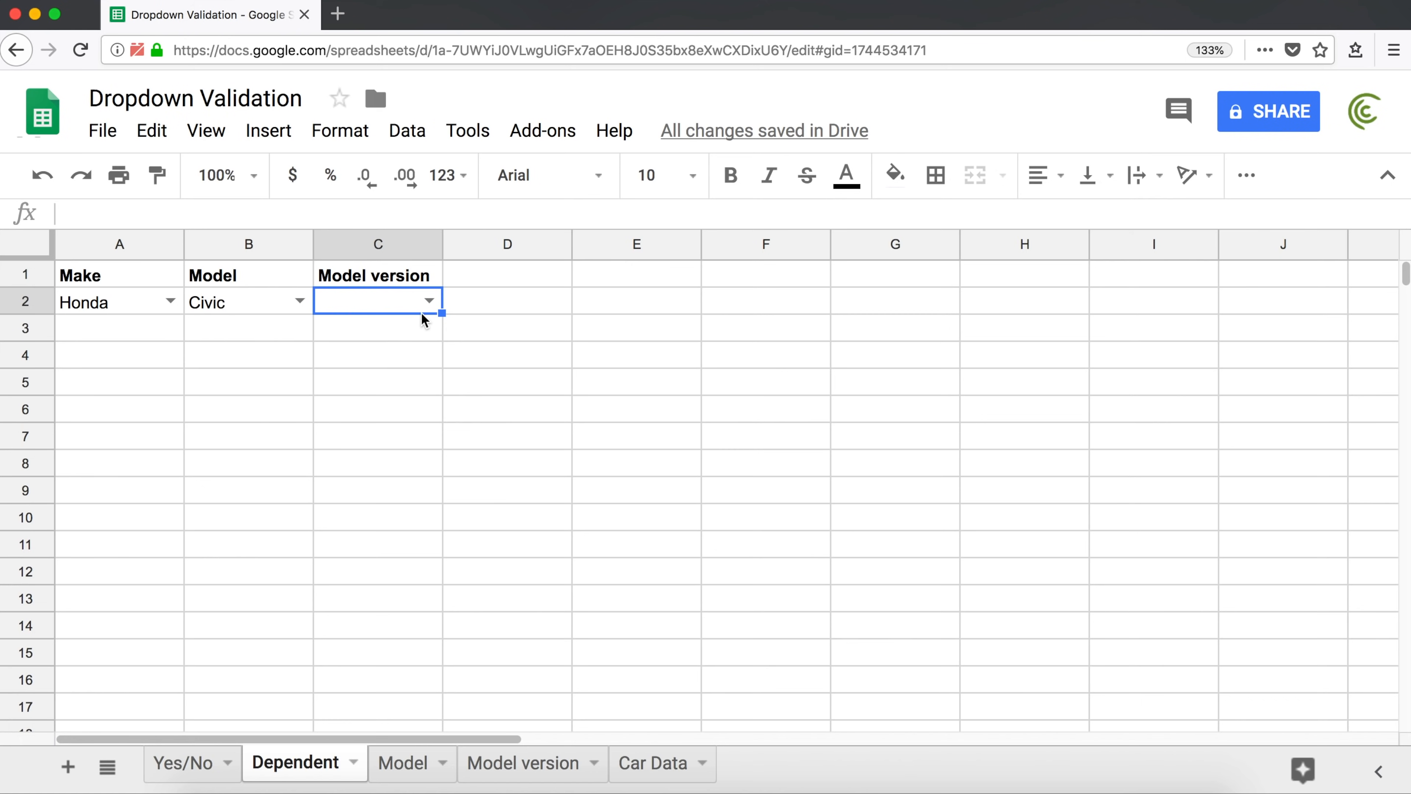
pyautogui.click(428, 301)
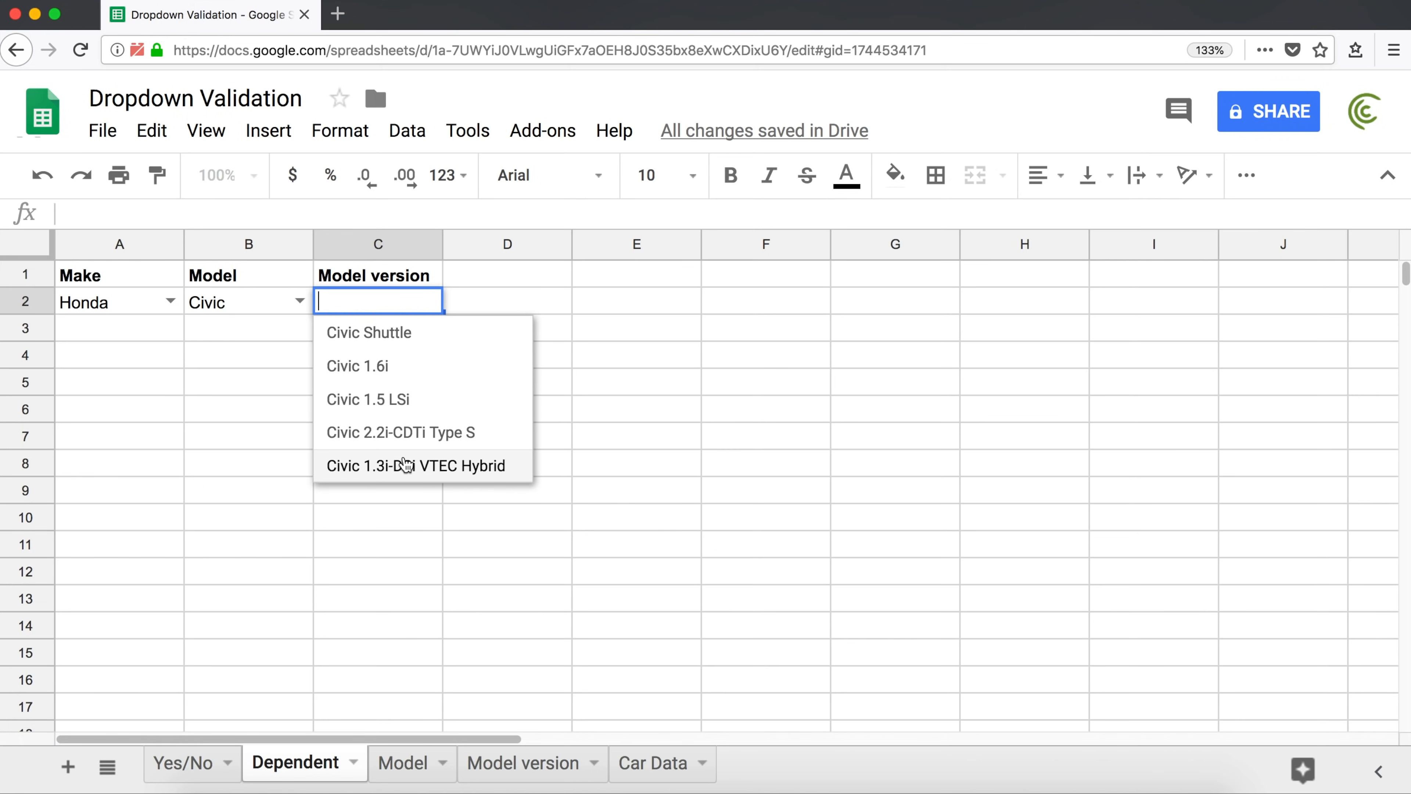
pyautogui.click(412, 365)
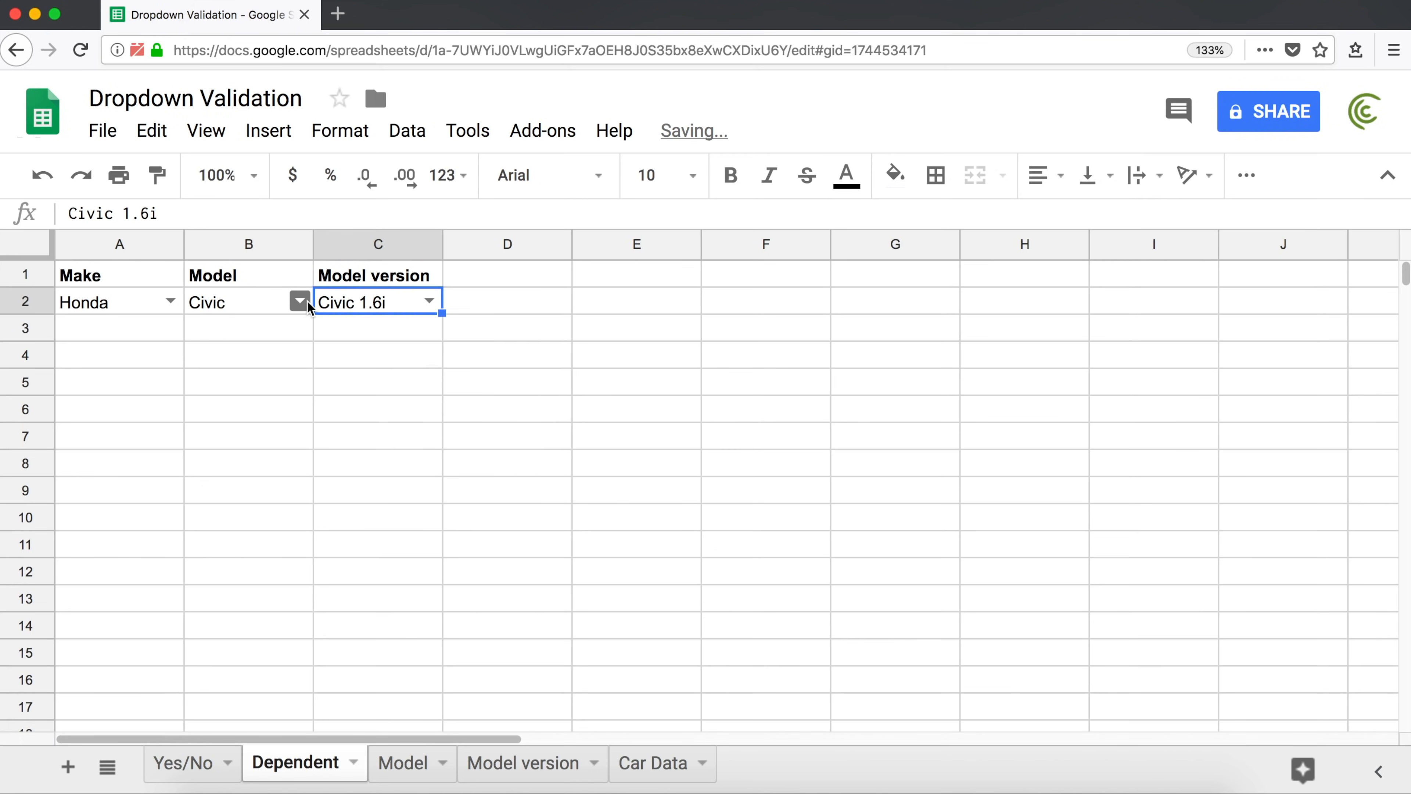
# Change the make in A2 to BMW and the model in B2 to 4-Series
pyautogui.click(171, 302)
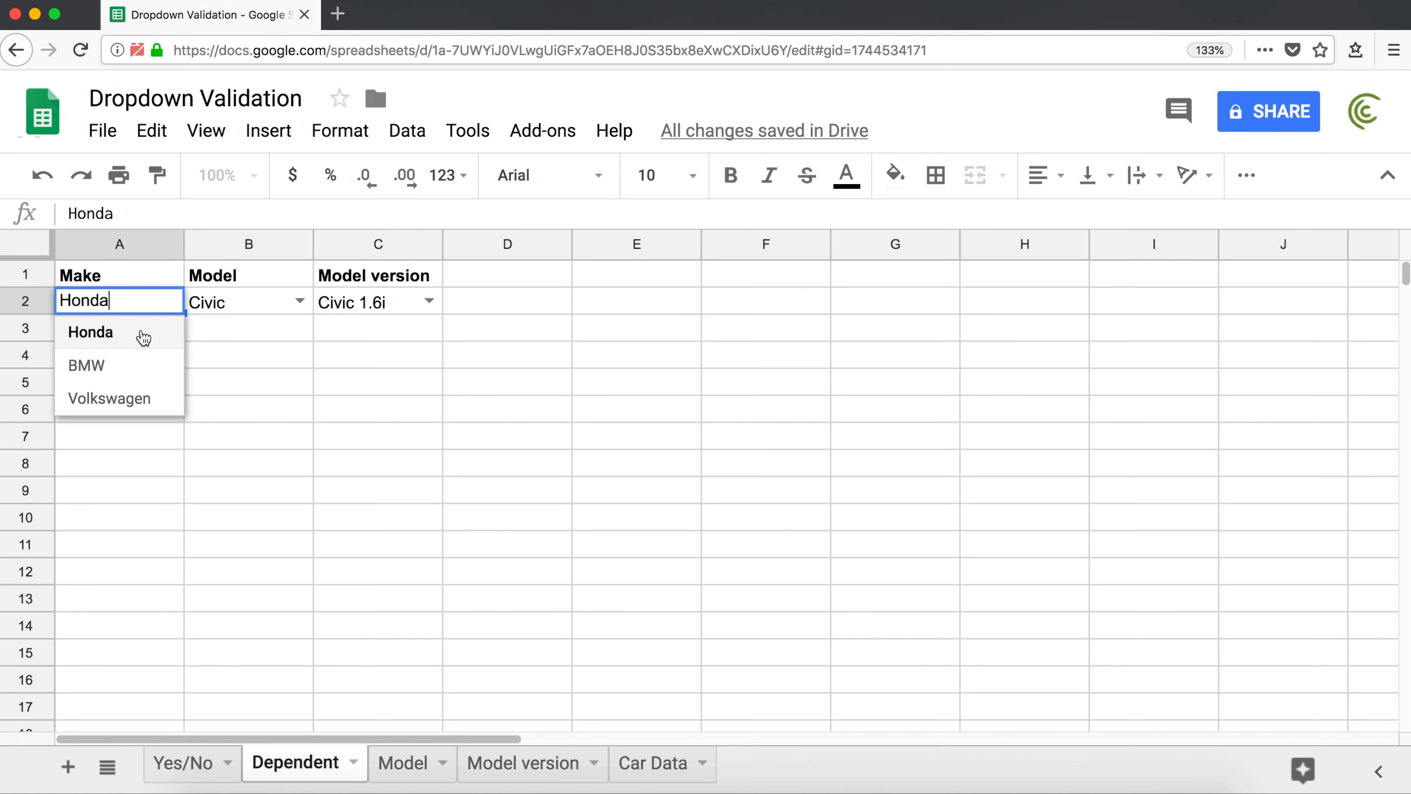
pyautogui.click(136, 364)
pyautogui.click(298, 301)
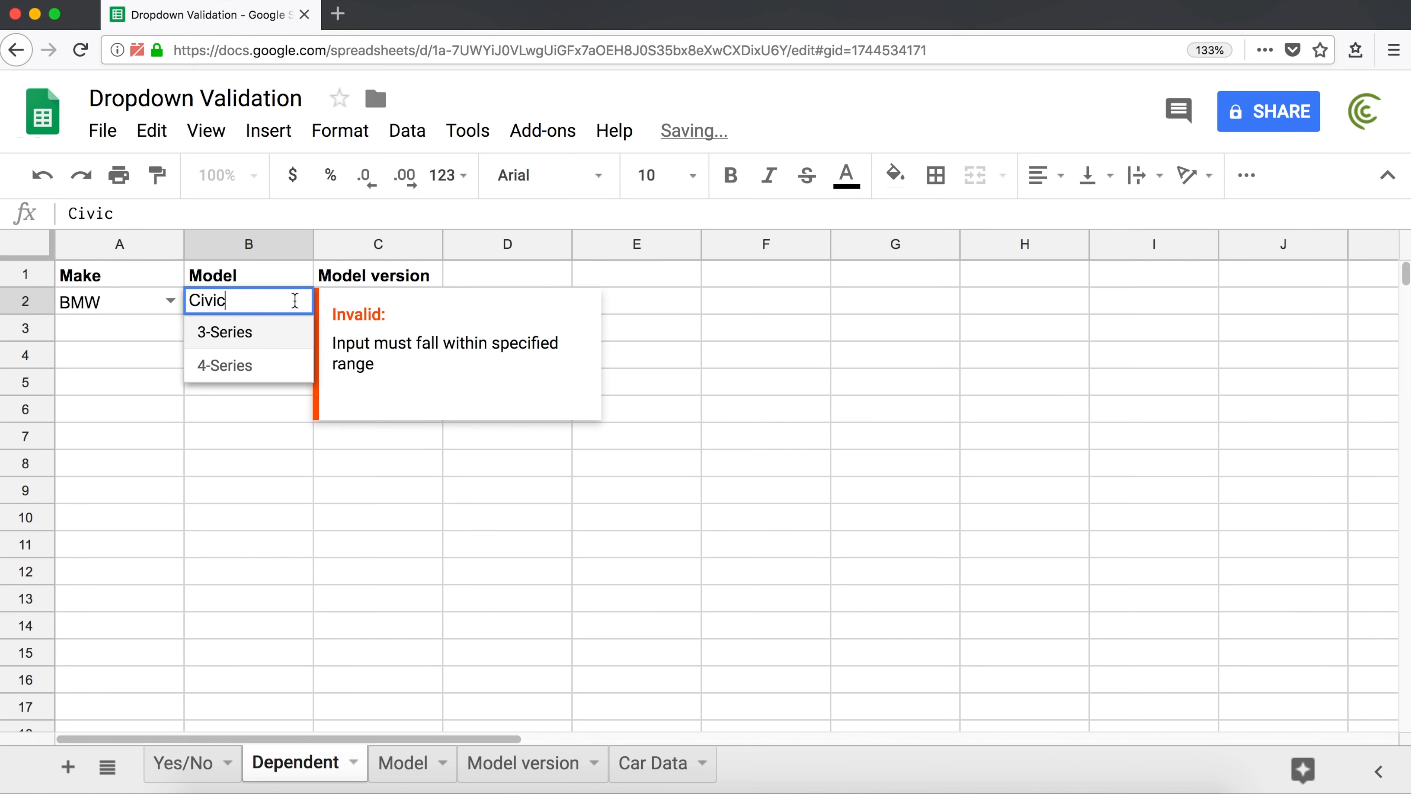
pyautogui.click(275, 364)
pyautogui.click(458, 277)
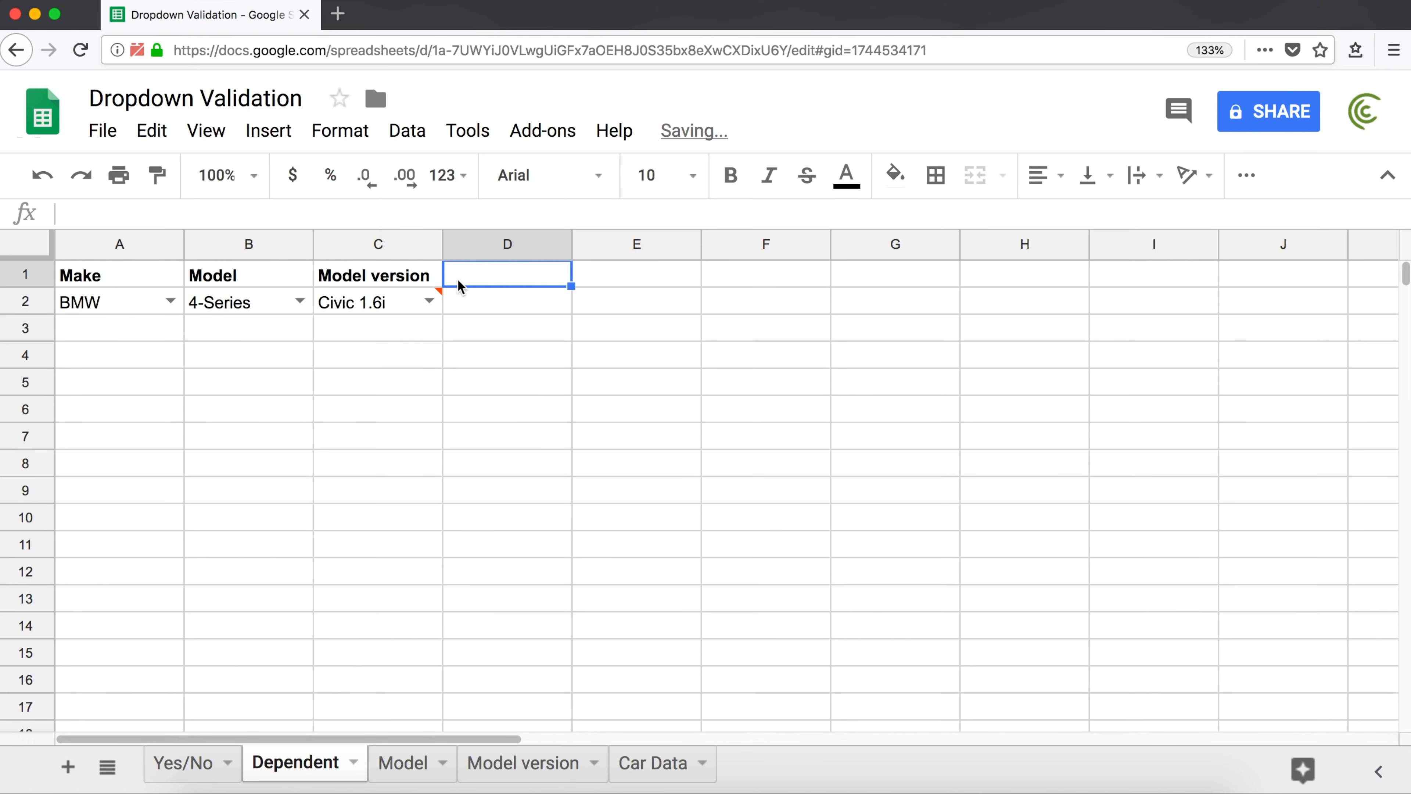
# Choose 420i Cabrio as the model version in C2 of Dependent
pyautogui.click(430, 301)
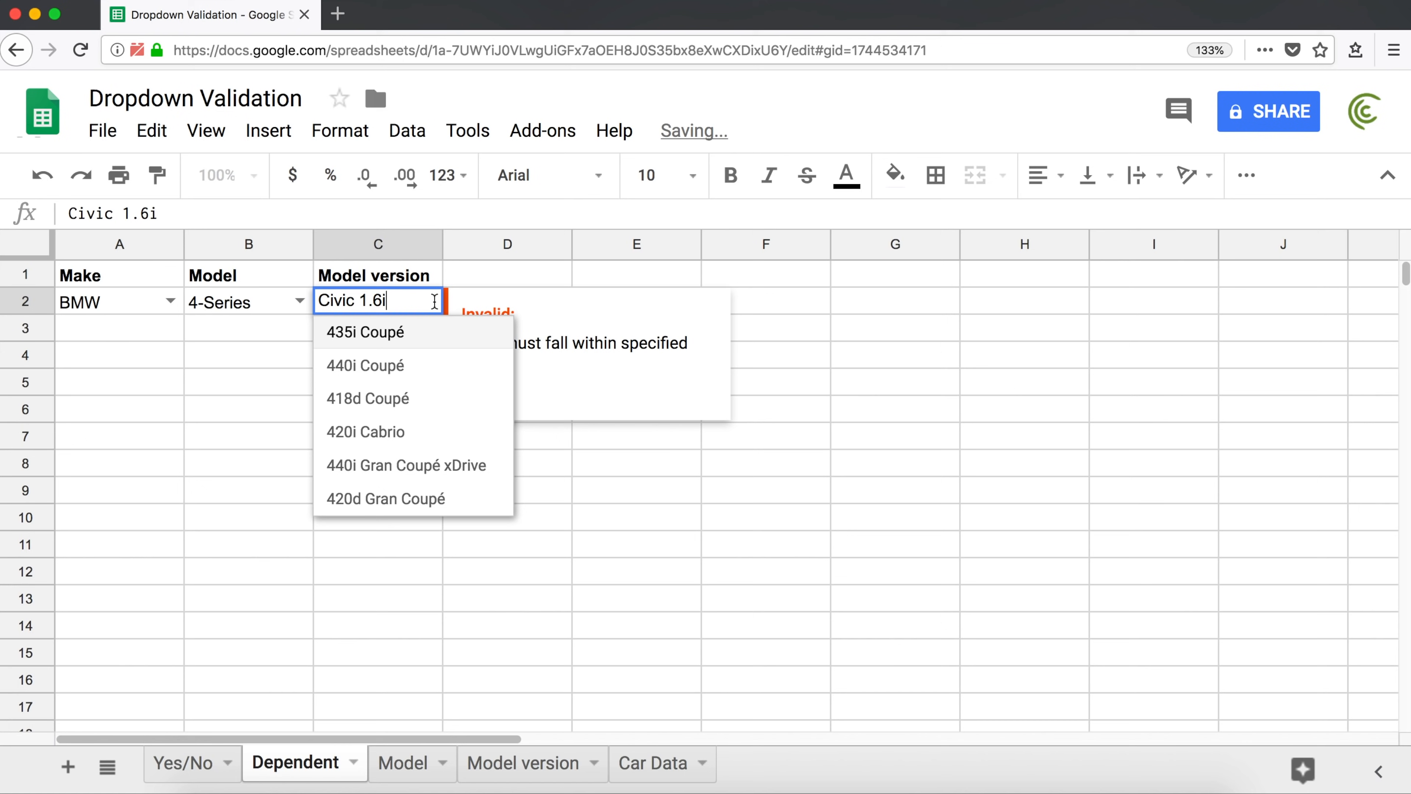
pyautogui.click(391, 423)
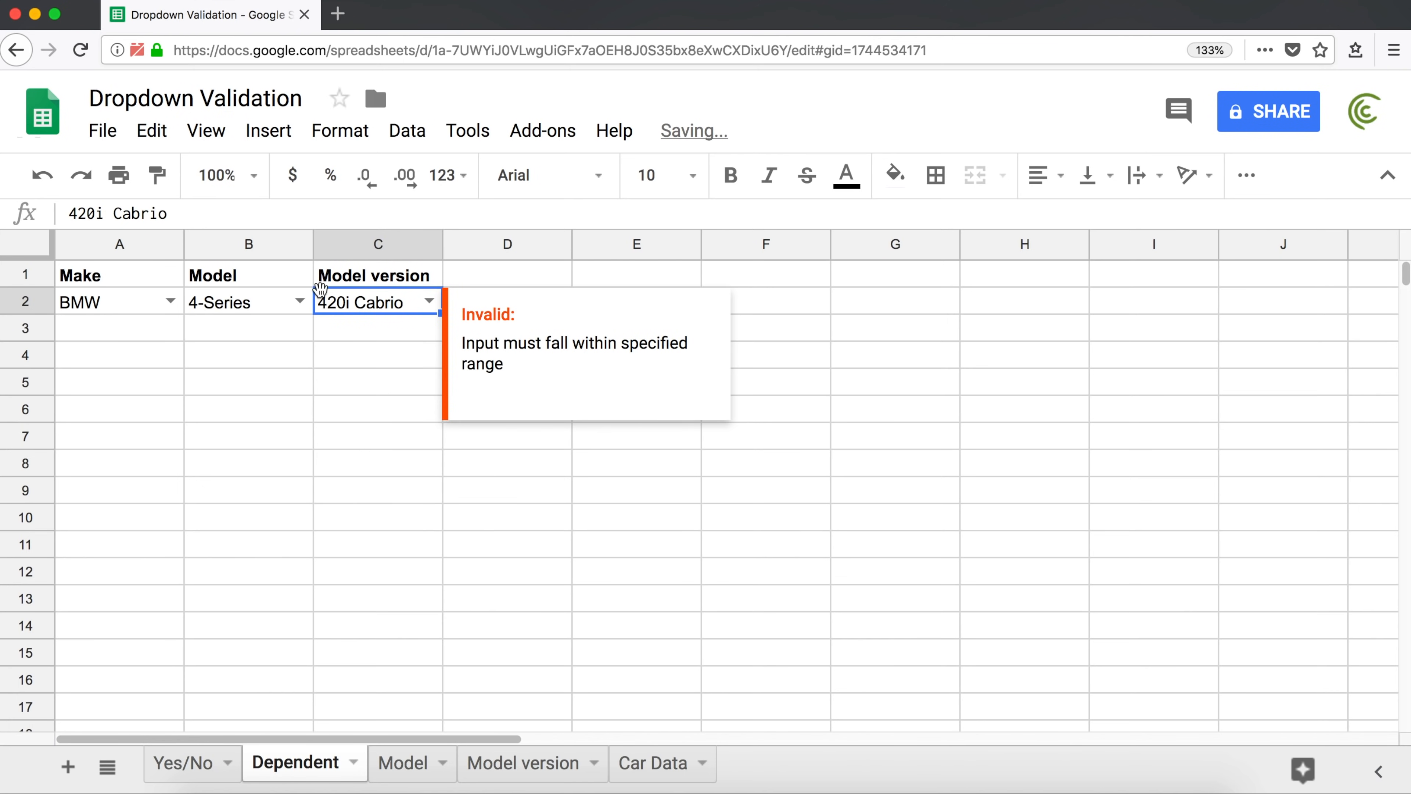
# Change the model in B2 to 3-Series and the model version in C2 to M3
pyautogui.click(278, 308)
pyautogui.click(299, 301)
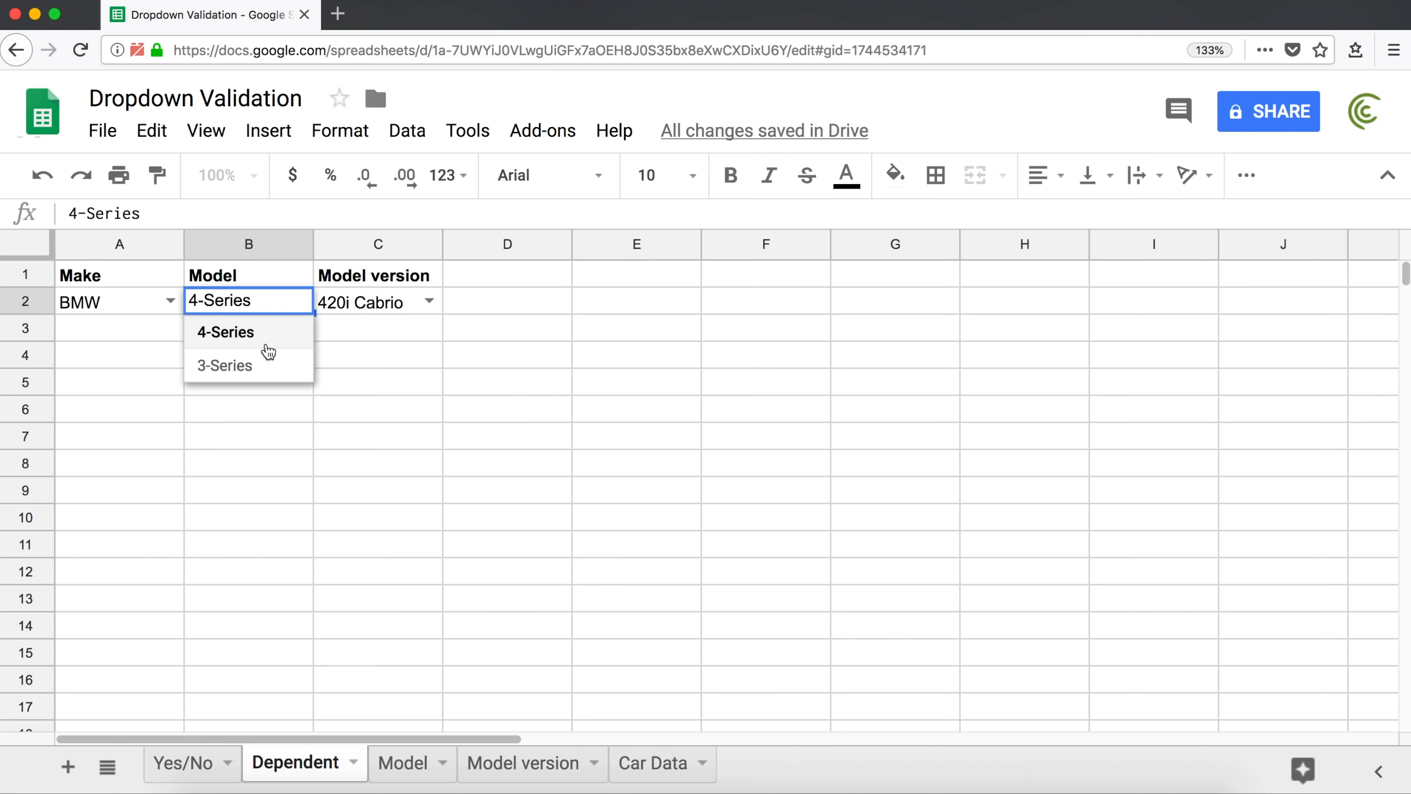
pyautogui.click(234, 365)
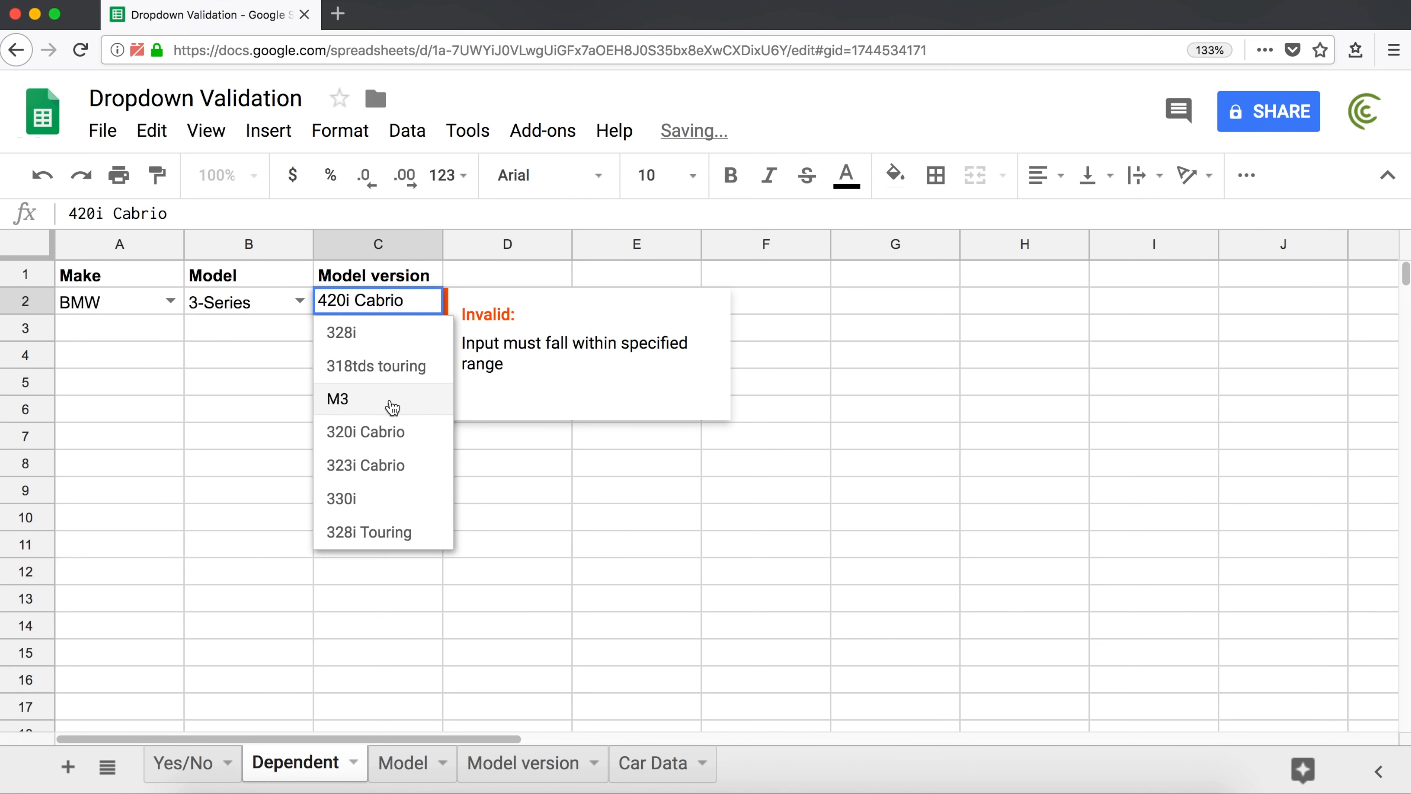
pyautogui.click(391, 400)
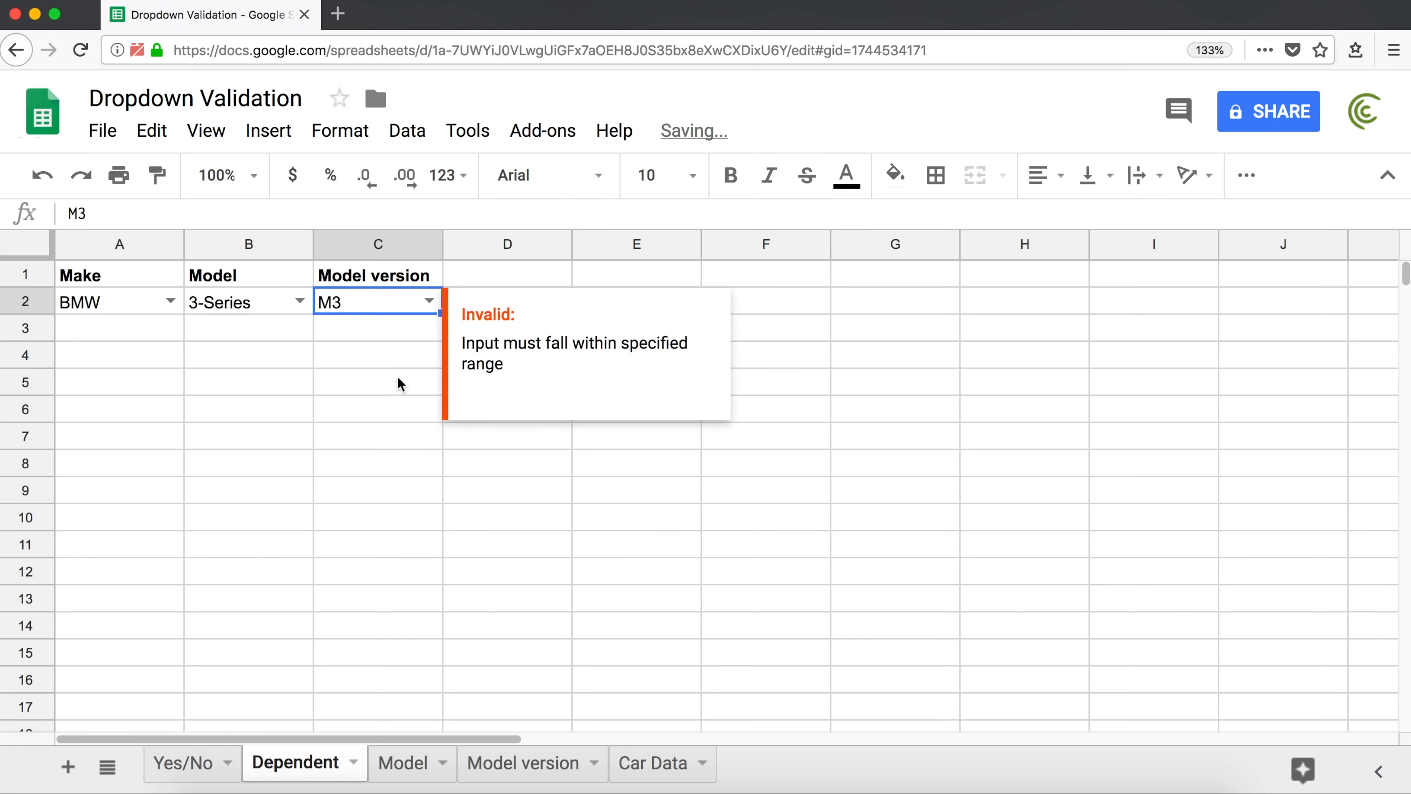
pyautogui.click(404, 368)
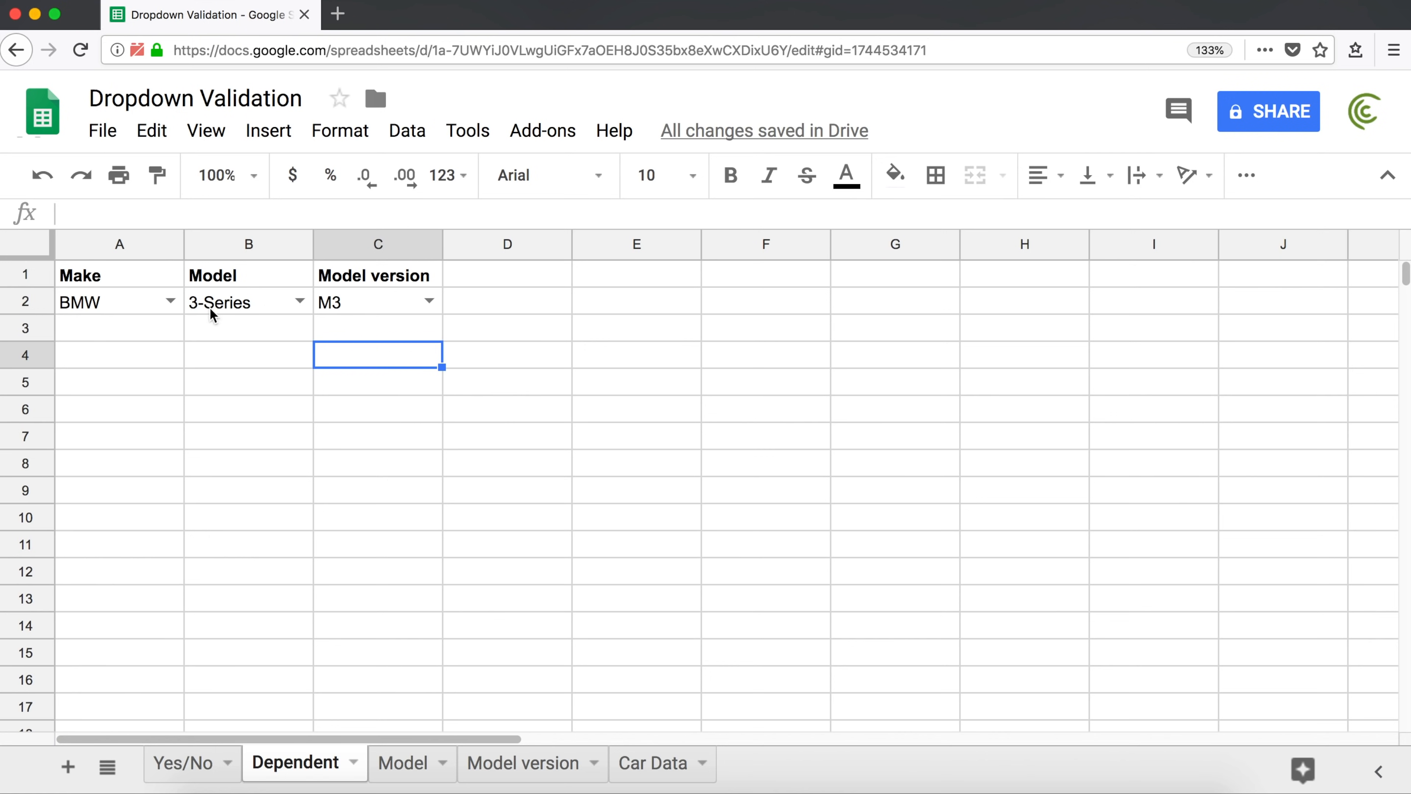
# Clear the model version, model and make values from C2, B2 and A2
pyautogui.click(345, 307)
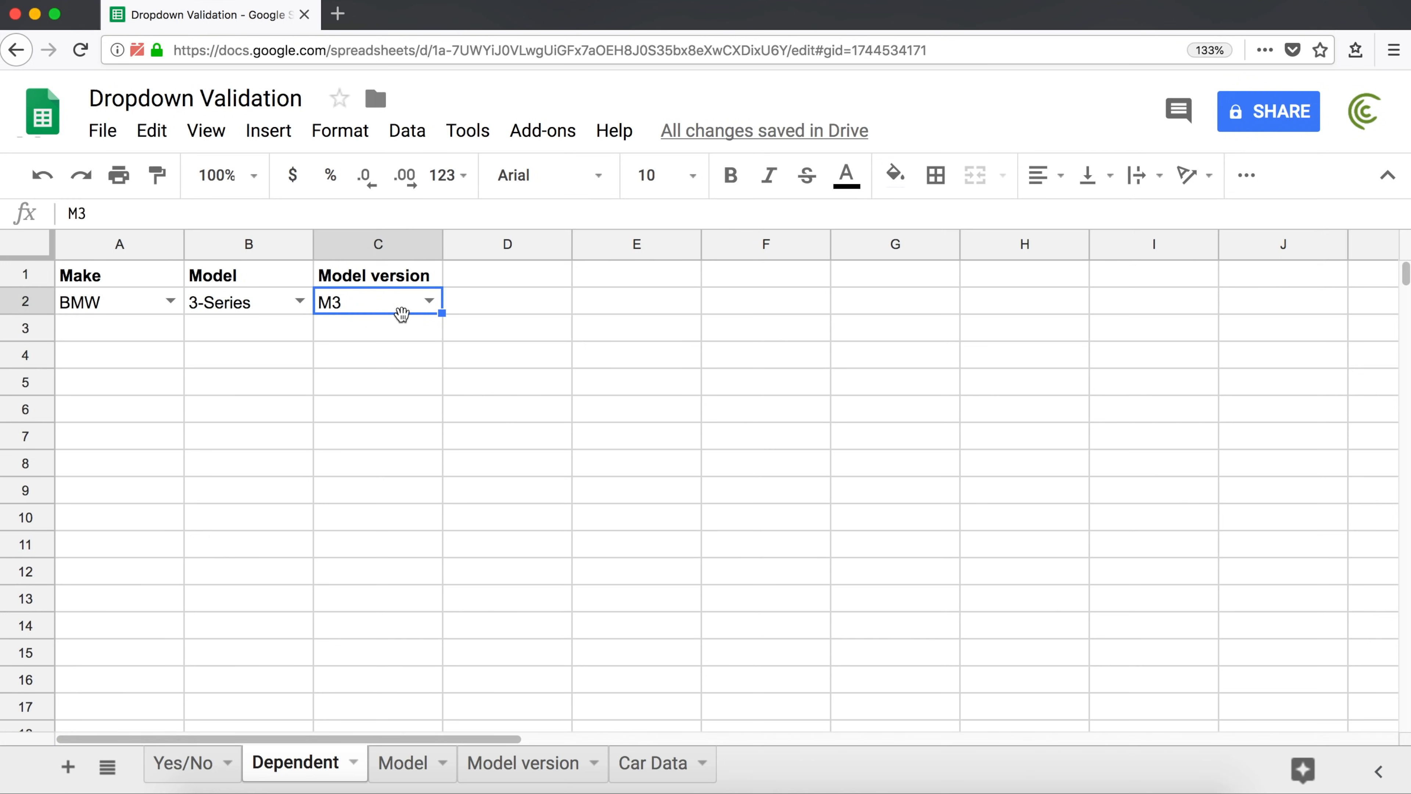
pyautogui.press('Delete')
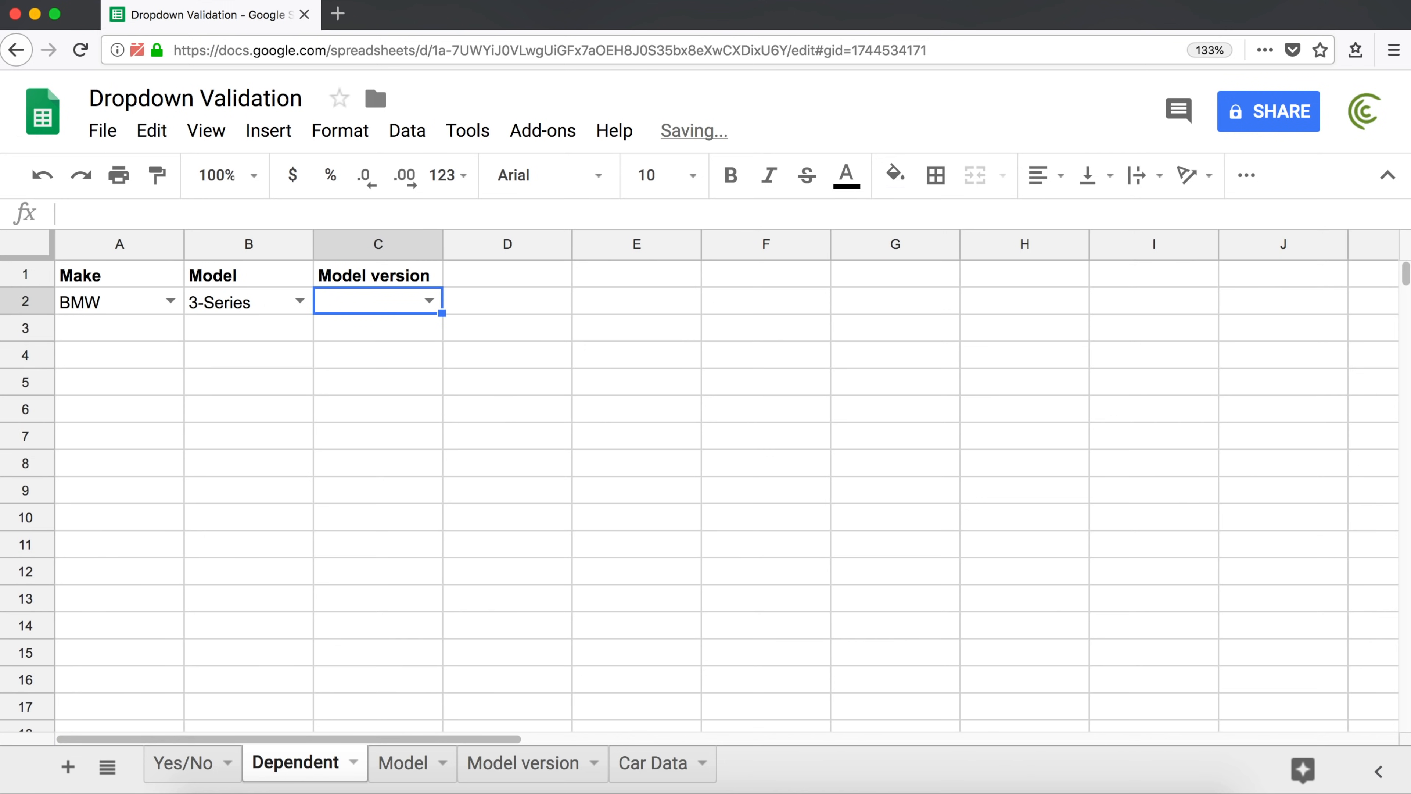
pyautogui.press('Left')
pyautogui.press('Delete')
pyautogui.press('Left')
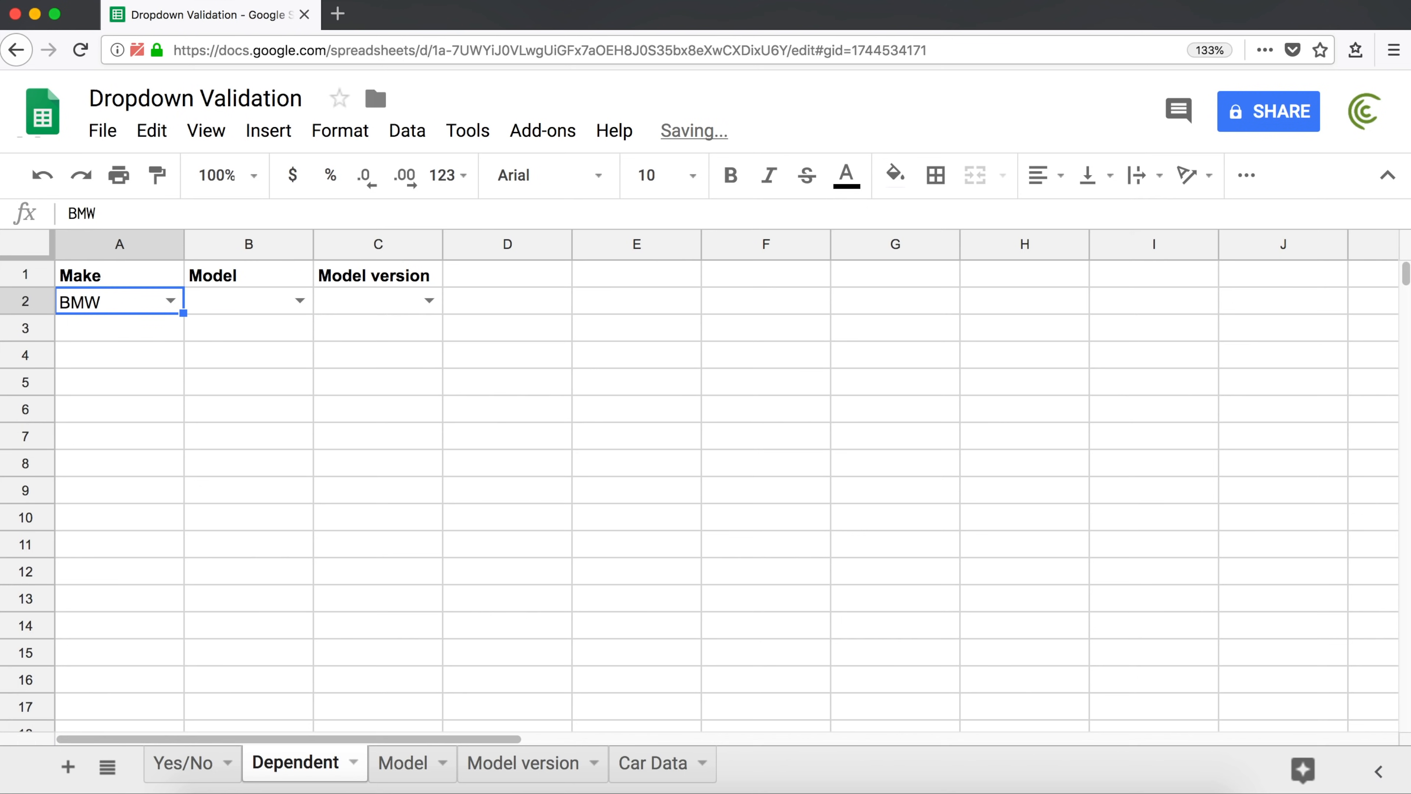
pyautogui.press('Delete')
pyautogui.press('Down')
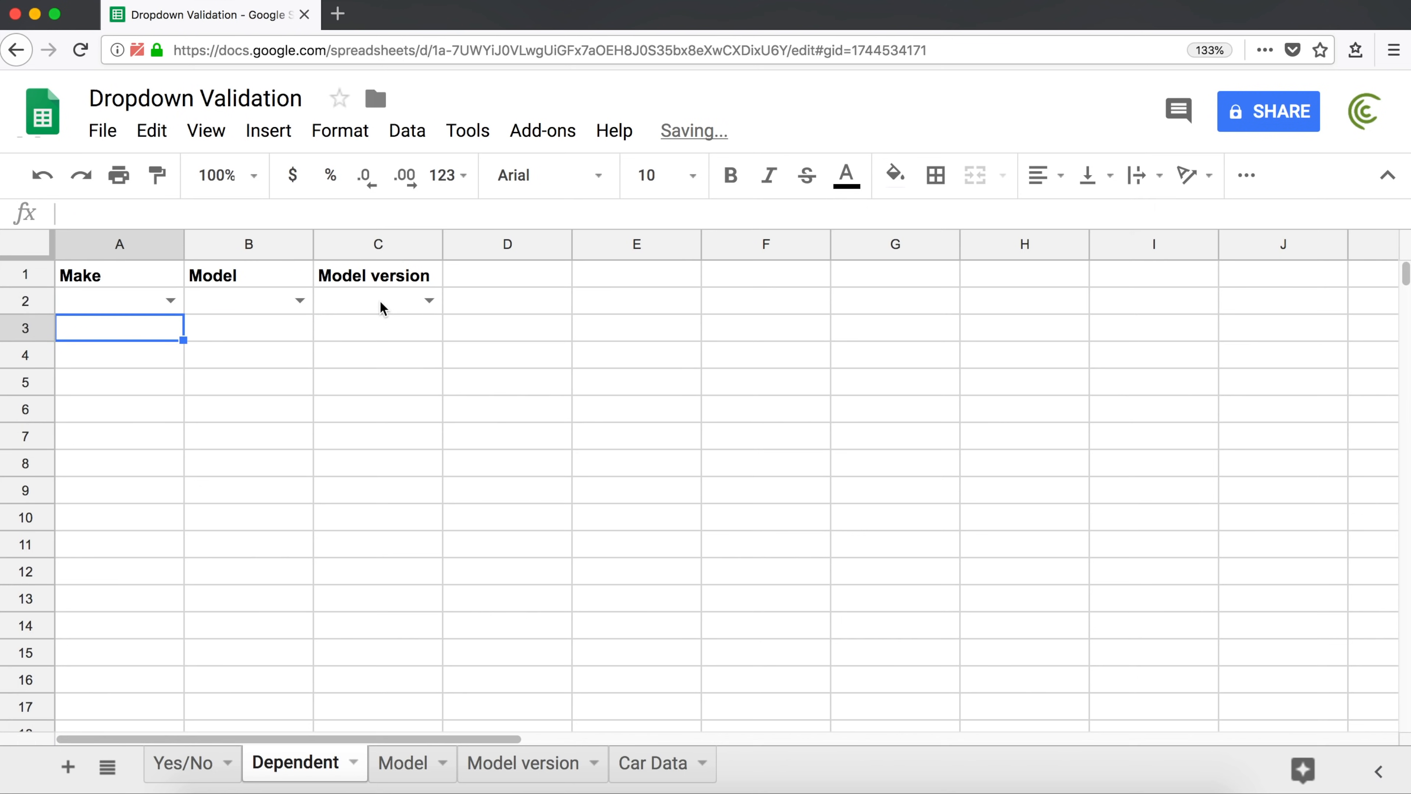
# Check which options the Model and Model version dropdowns in B2 and C2 offer while no make is chosen
pyautogui.doubleClick(294, 298)
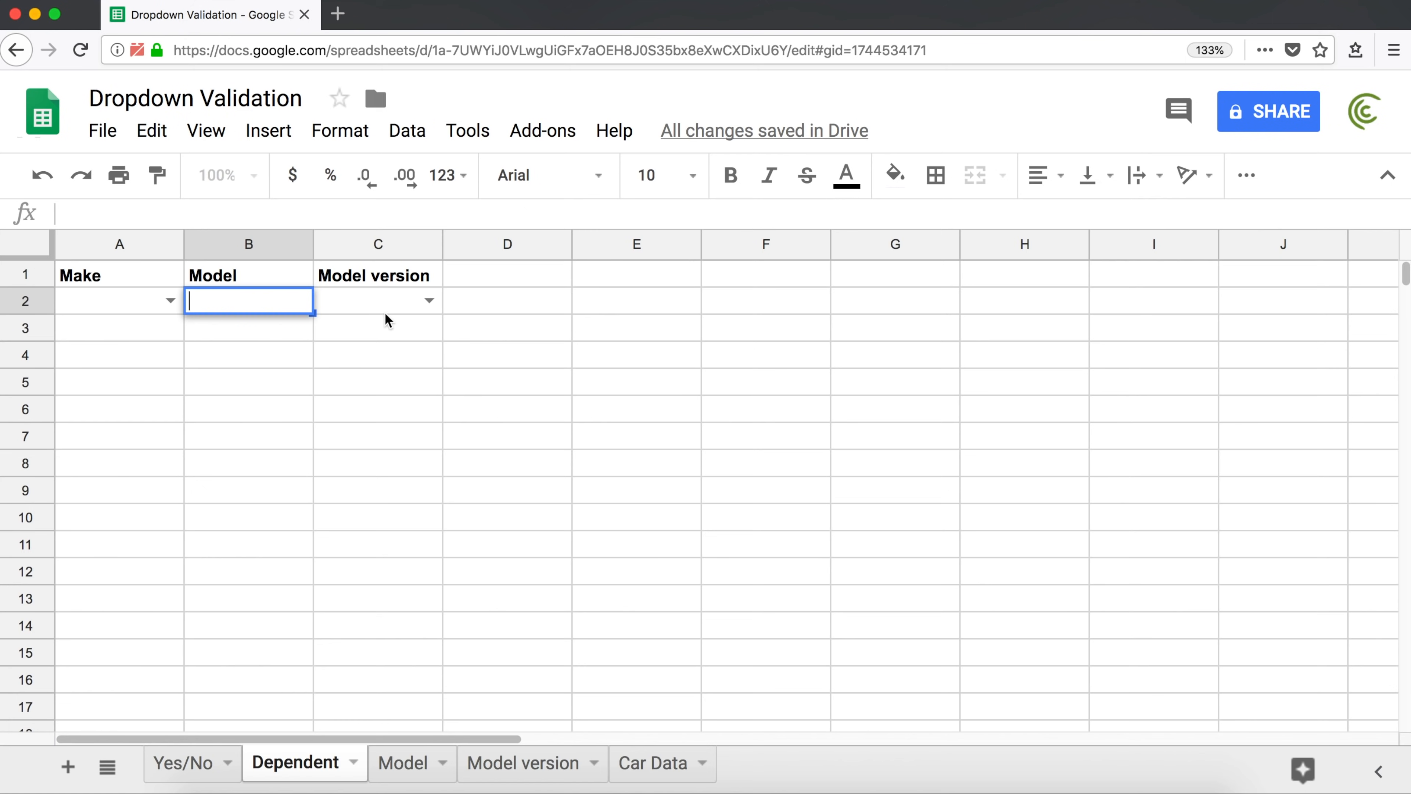
pyautogui.click(415, 302)
pyautogui.doubleClick(428, 302)
pyautogui.click(422, 356)
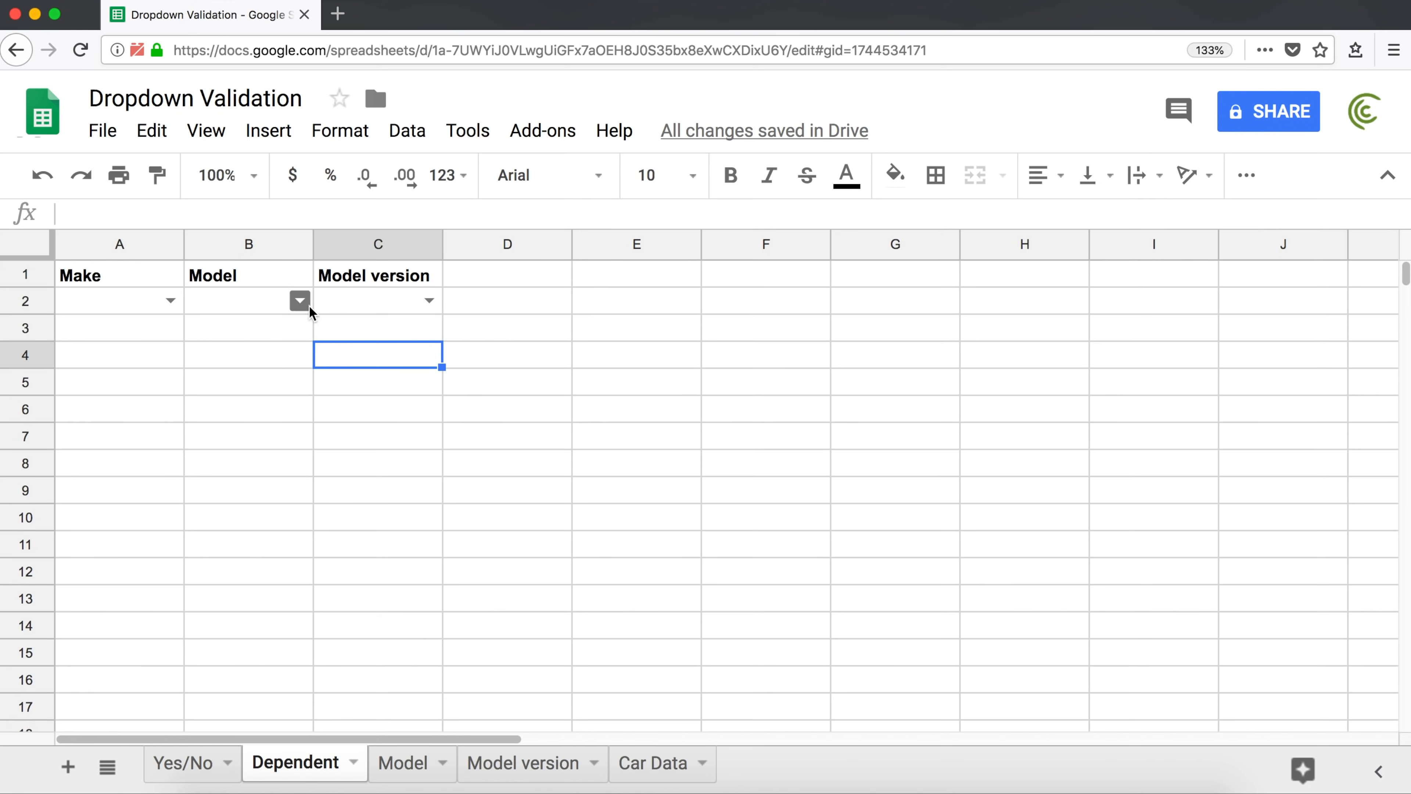
pyautogui.doubleClick(304, 300)
pyautogui.click(409, 307)
pyautogui.doubleClick(422, 300)
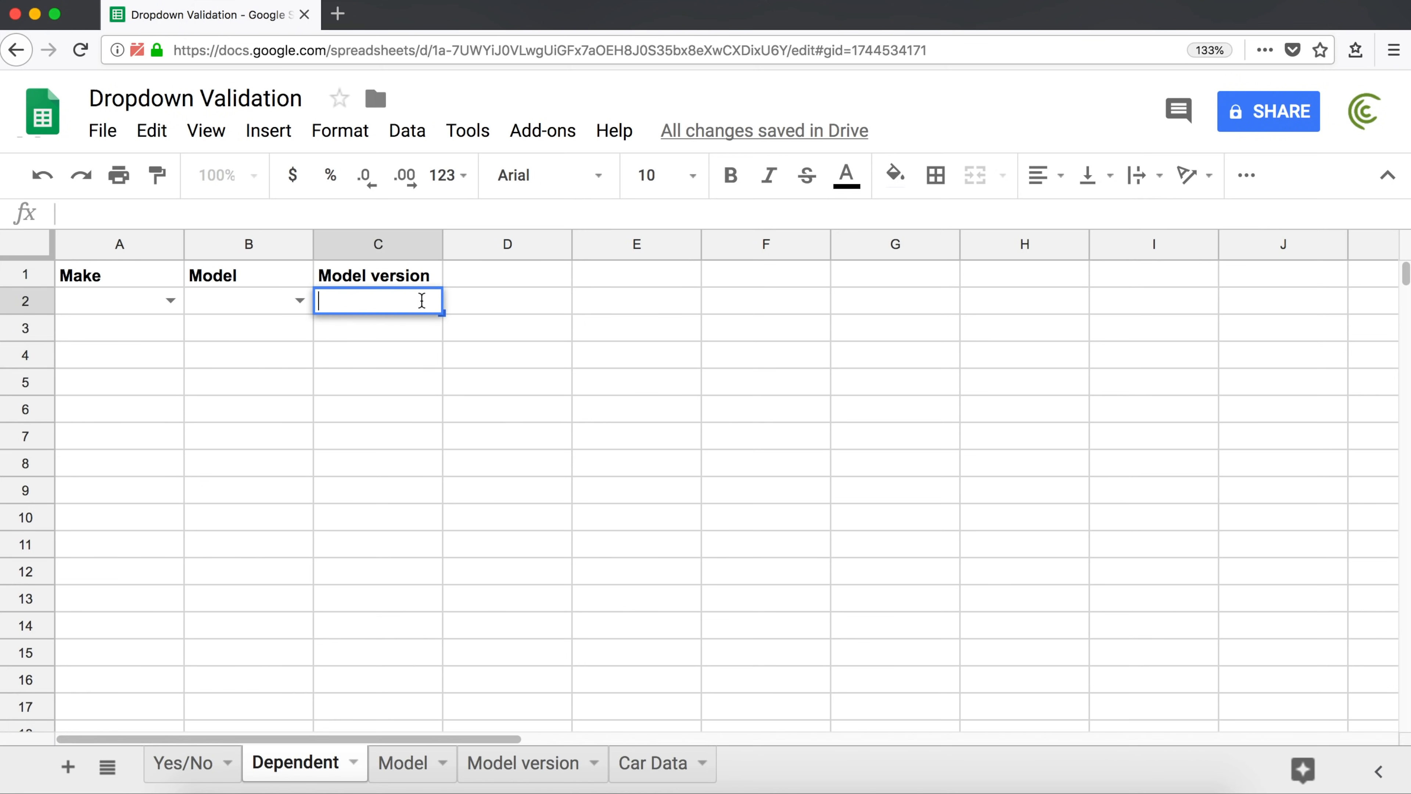
pyautogui.click(418, 354)
# Choose Volkswagen as the make in A2
pyautogui.click(127, 307)
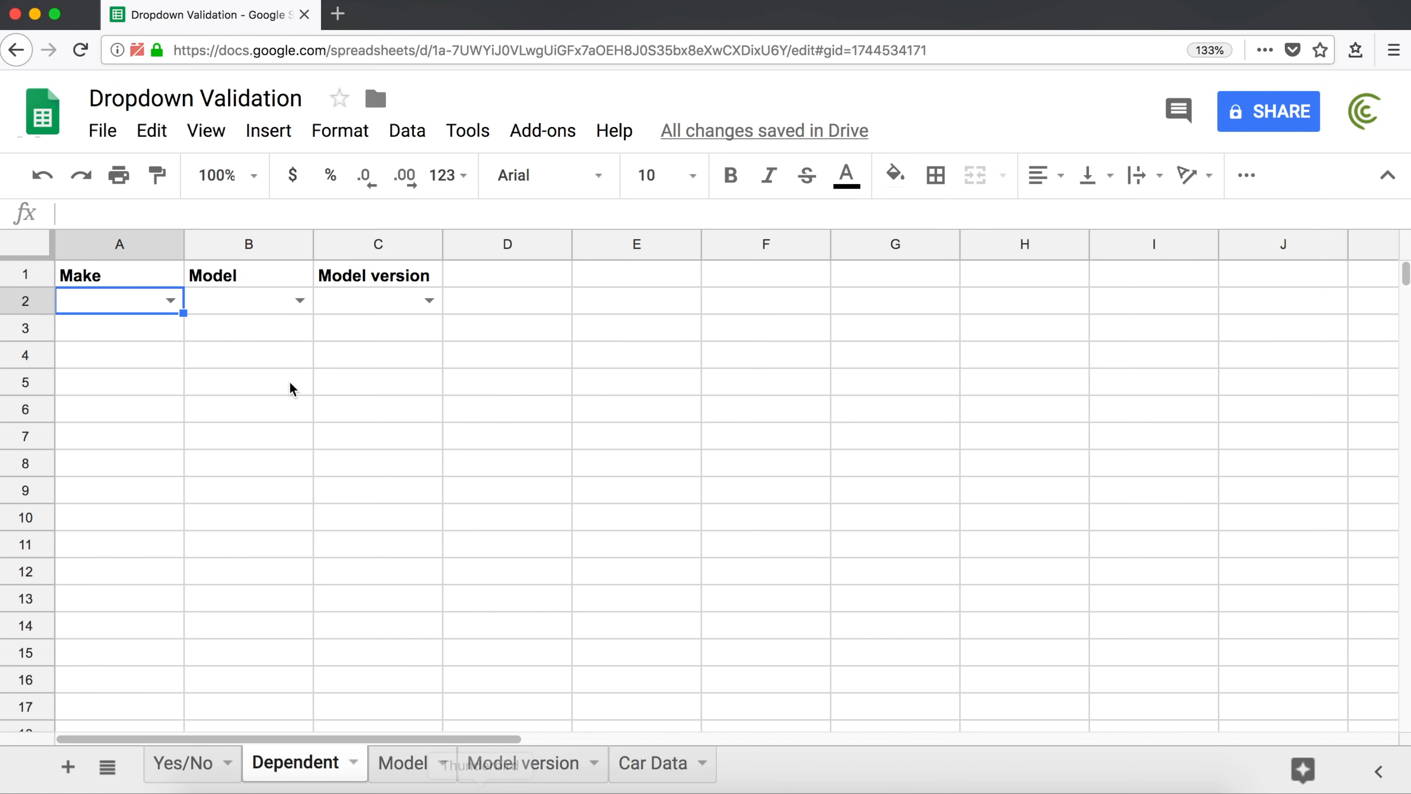
pyautogui.click(171, 300)
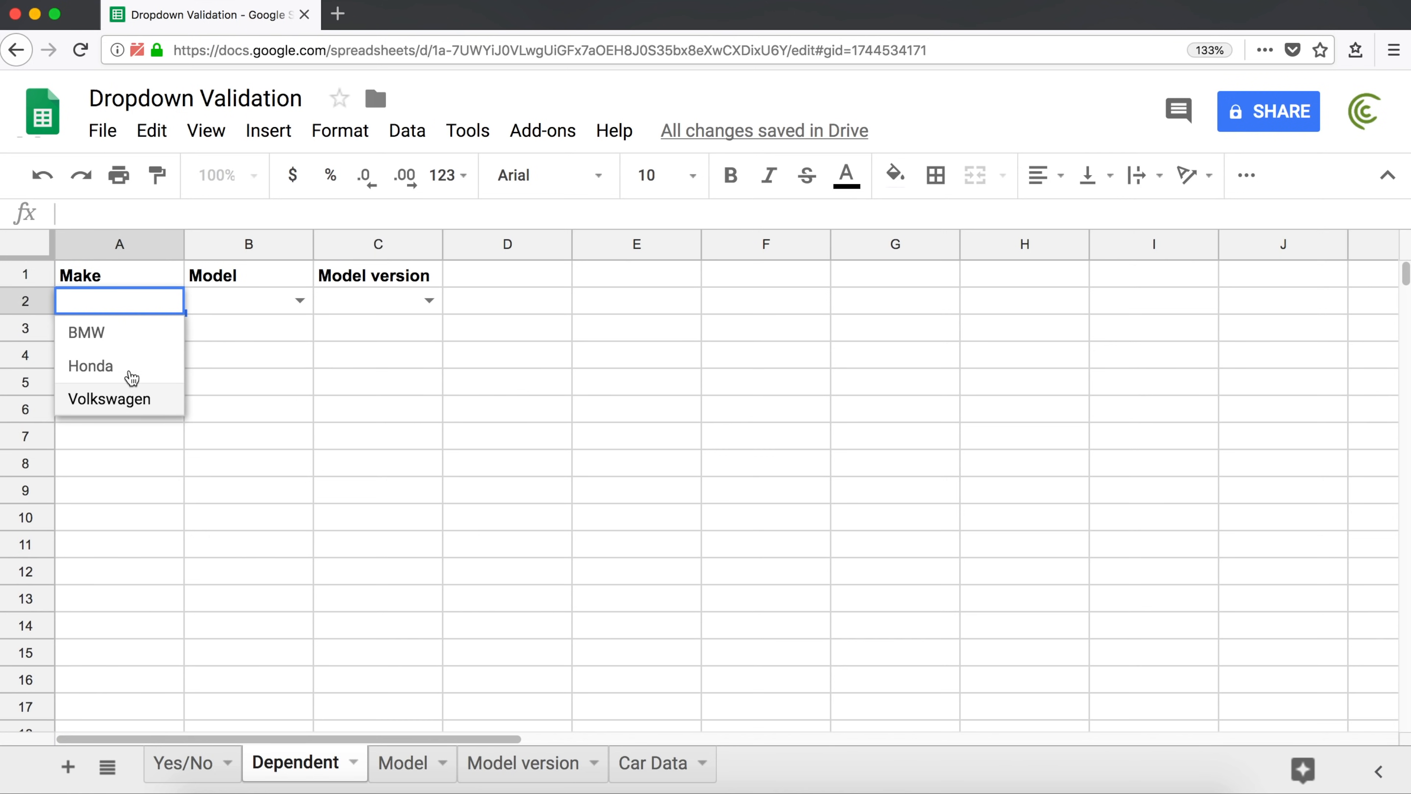
pyautogui.click(140, 404)
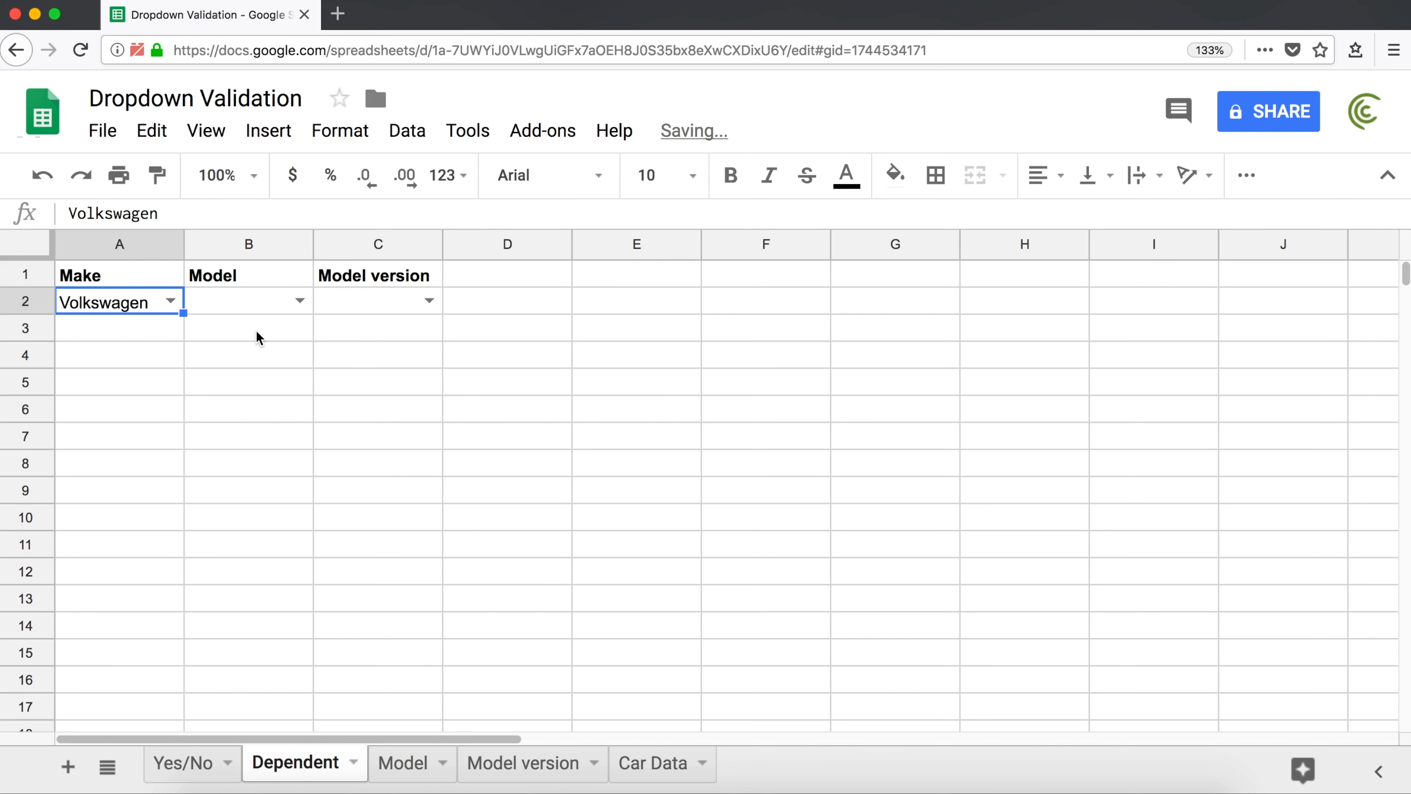
# Check which options the B2 and C2 dropdowns offer for the Volkswagen make
pyautogui.click(300, 301)
pyautogui.click(422, 301)
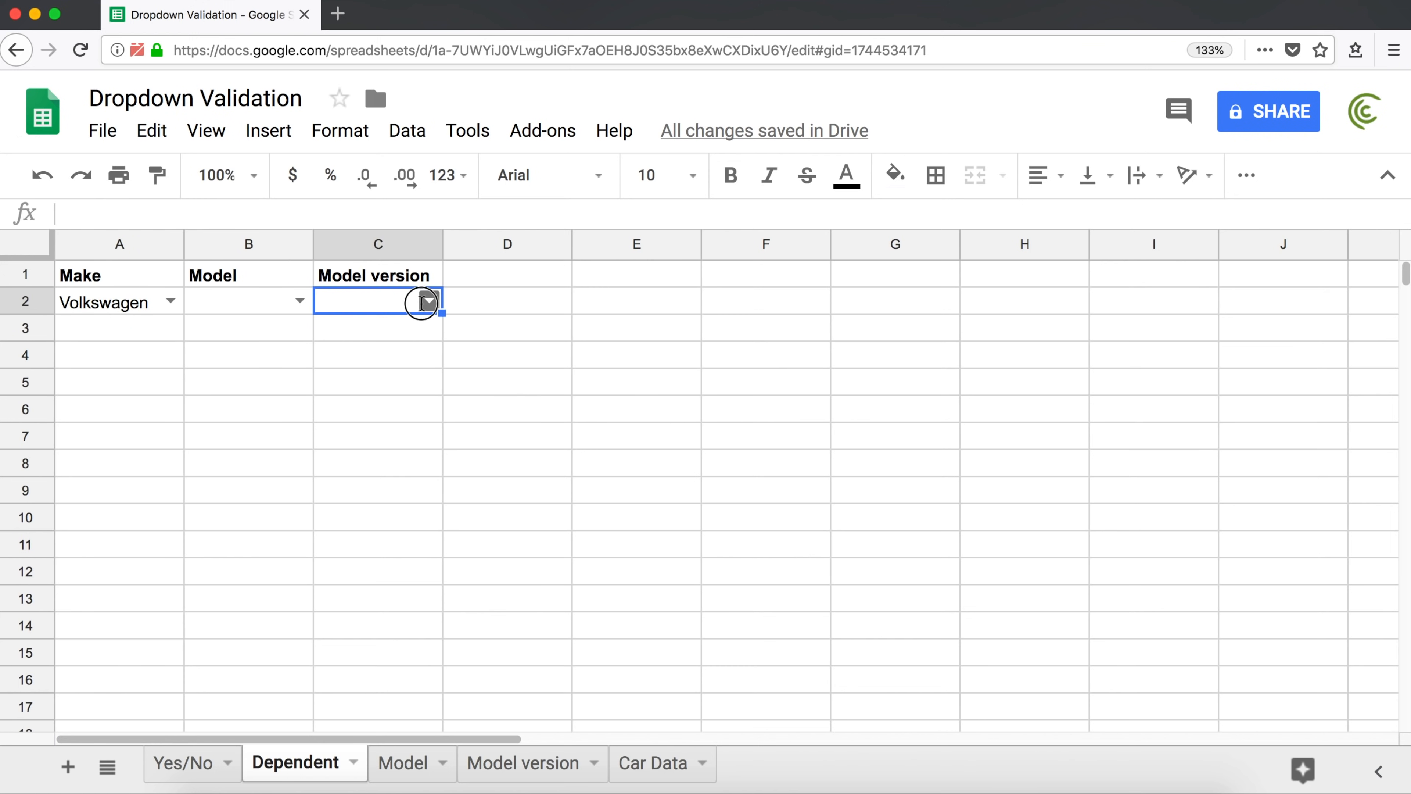
pyautogui.click(435, 384)
pyautogui.click(429, 300)
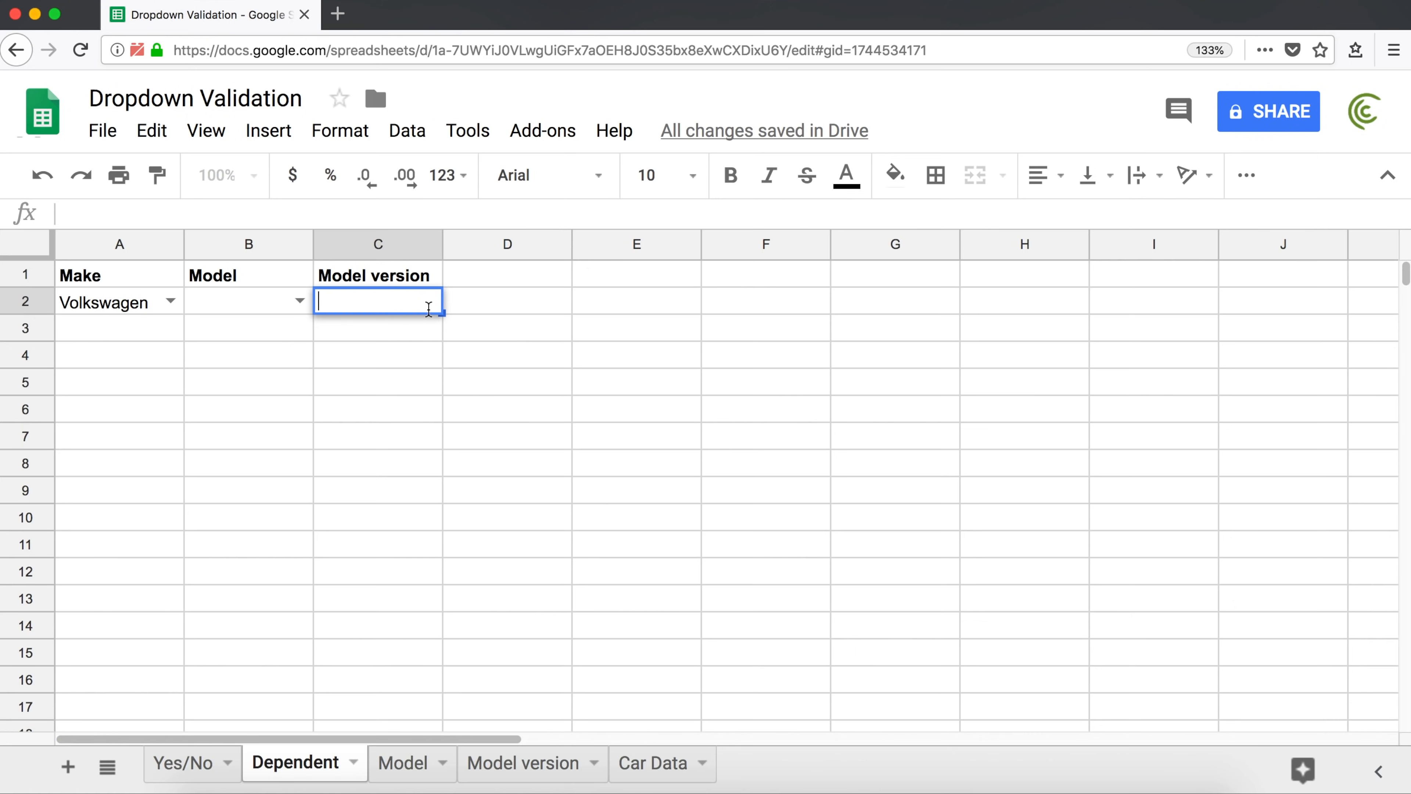
pyautogui.click(293, 330)
pyautogui.click(299, 301)
pyautogui.click(250, 382)
# Fill row 2 from its dropdowns with make BMW, model 3-Series and model version M3
pyautogui.click(168, 304)
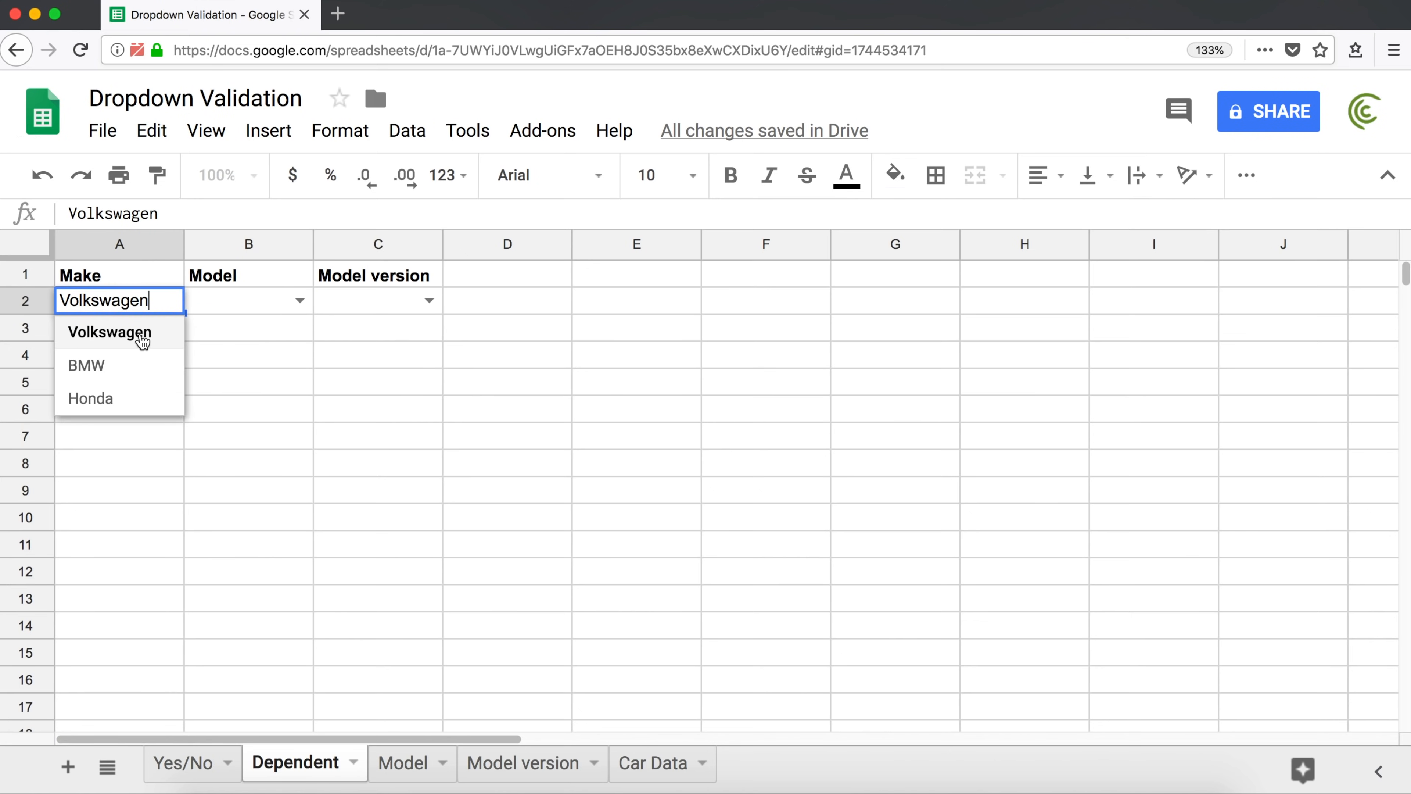
pyautogui.click(136, 364)
pyautogui.click(298, 301)
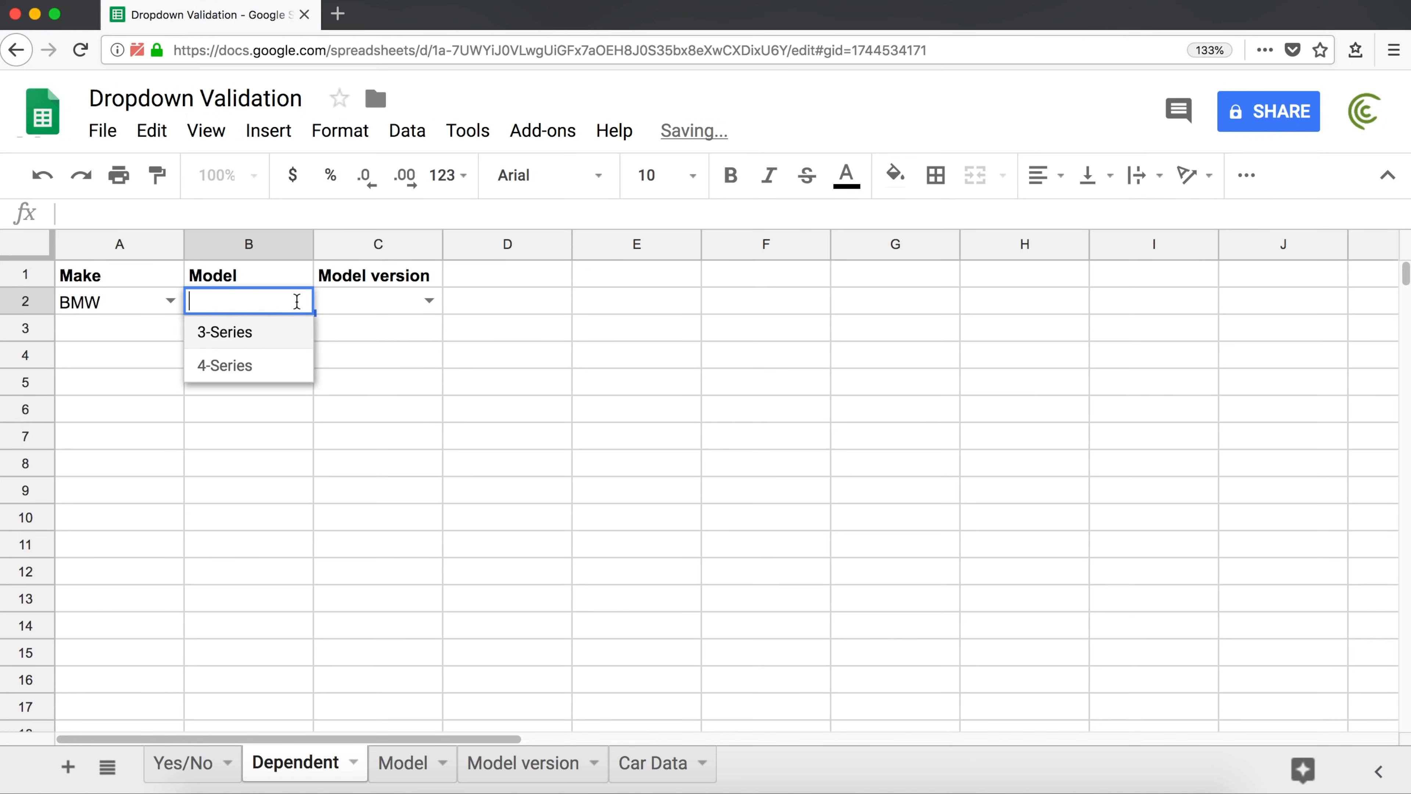
pyautogui.click(251, 342)
pyautogui.click(429, 301)
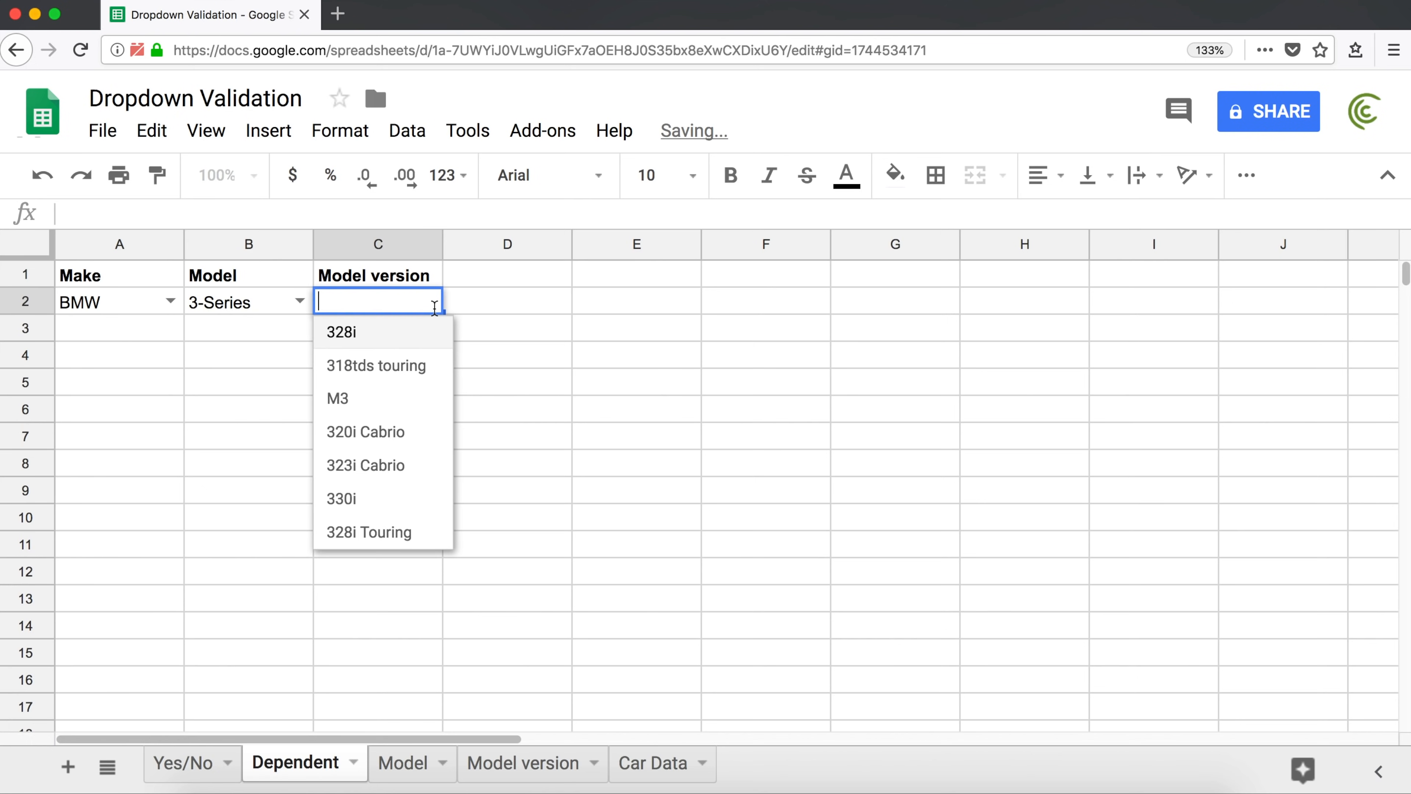
pyautogui.click(387, 398)
pyautogui.click(466, 348)
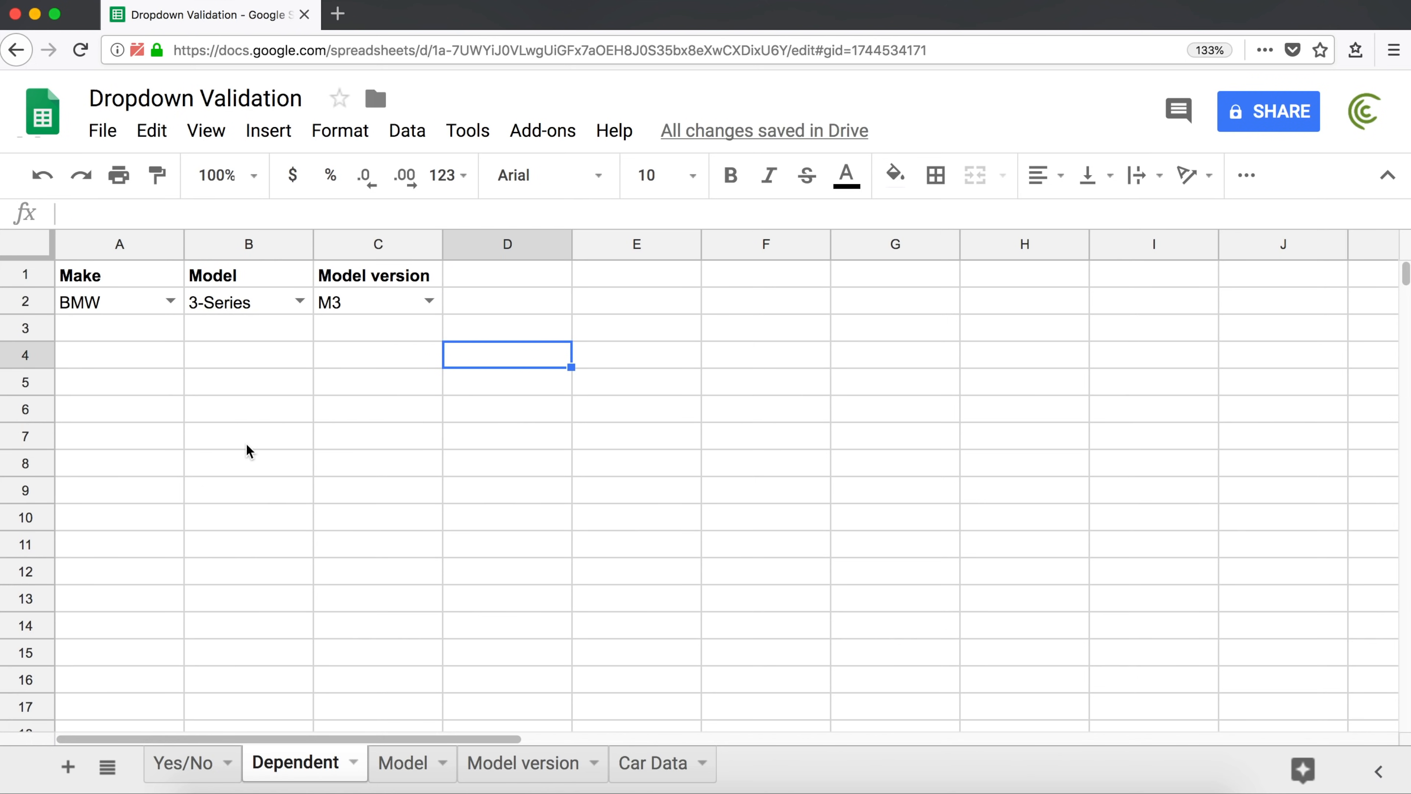
pyautogui.moveTo(146, 282); pyautogui.dragTo(375, 313)
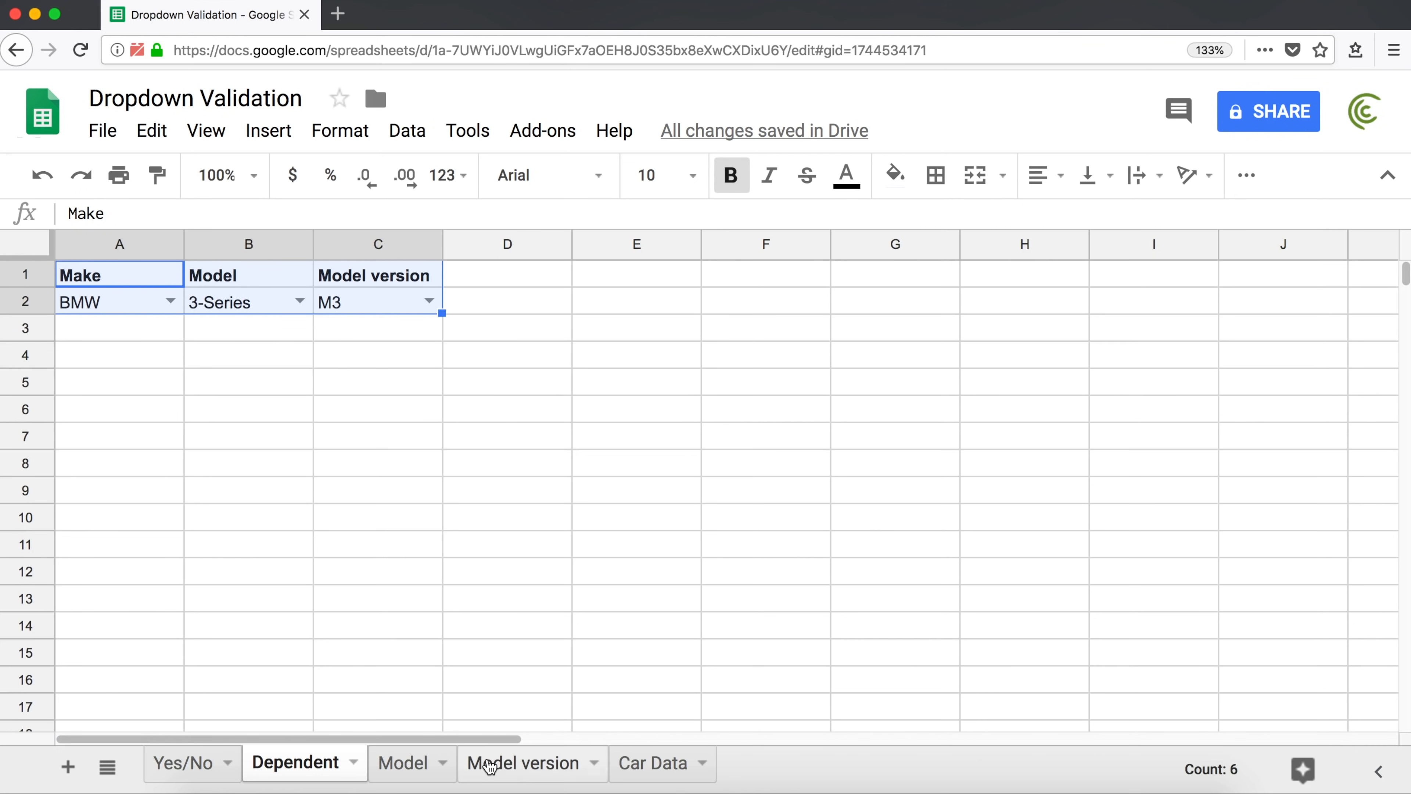
pyautogui.click(187, 328)
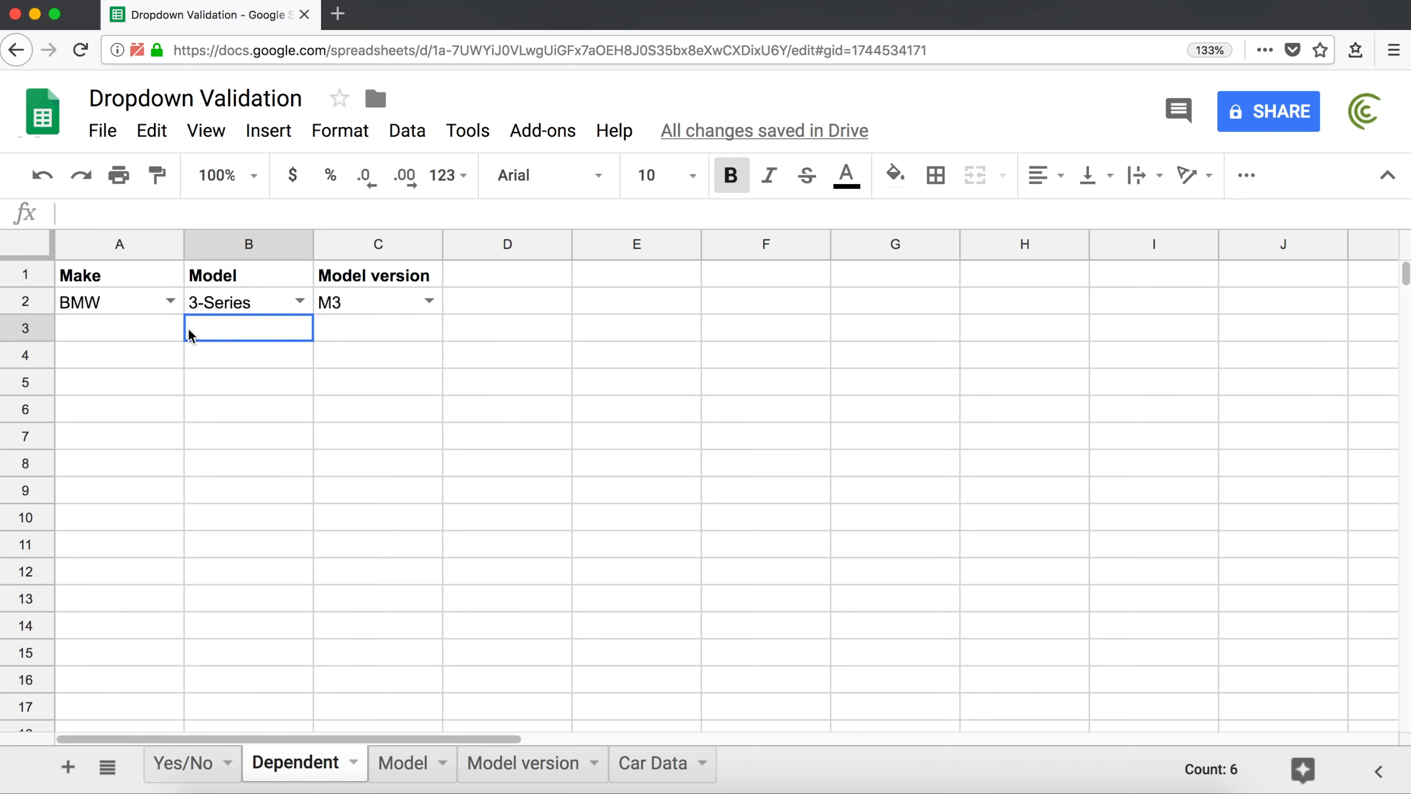
pyautogui.click(123, 279)
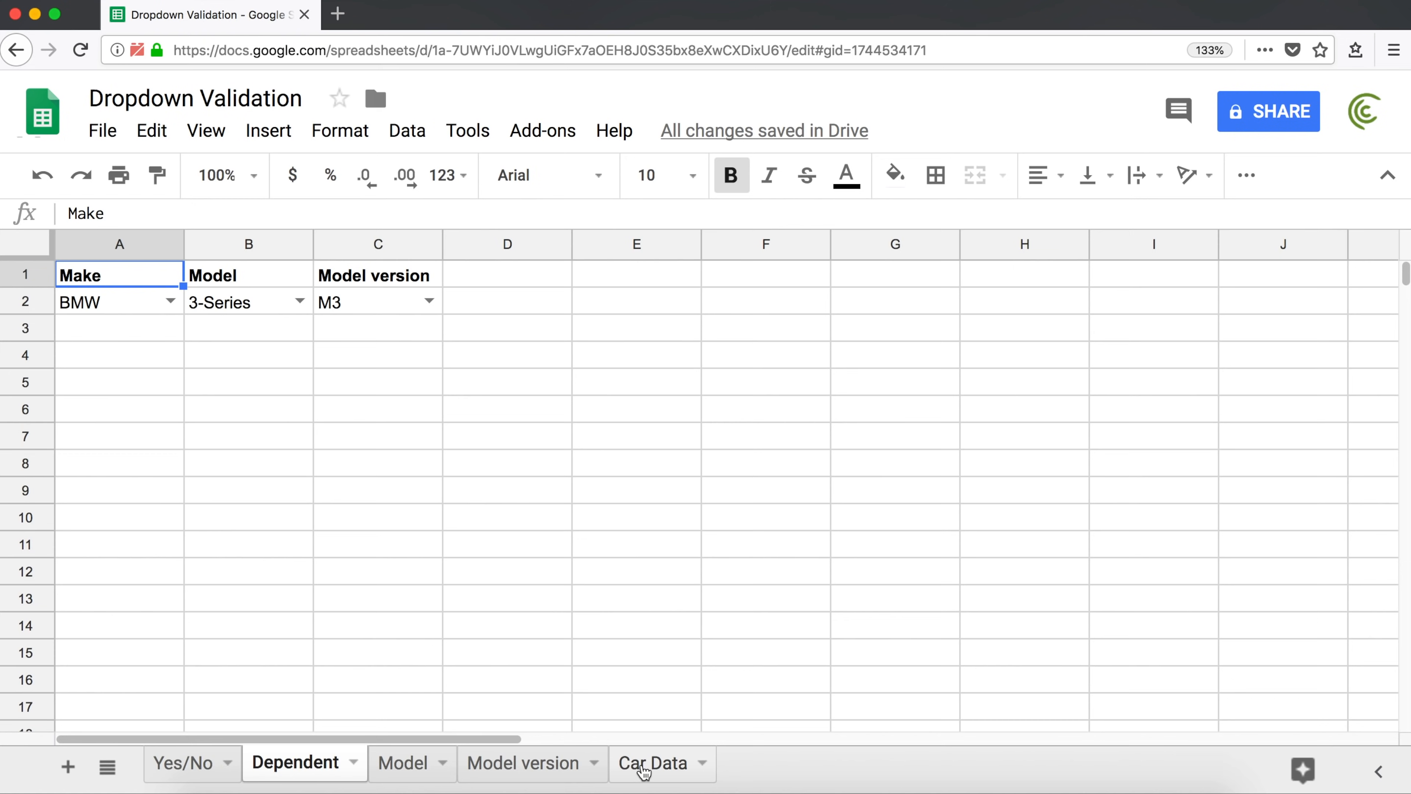
# Hide the Model version and Model helper sheets
pyautogui.click(512, 768)
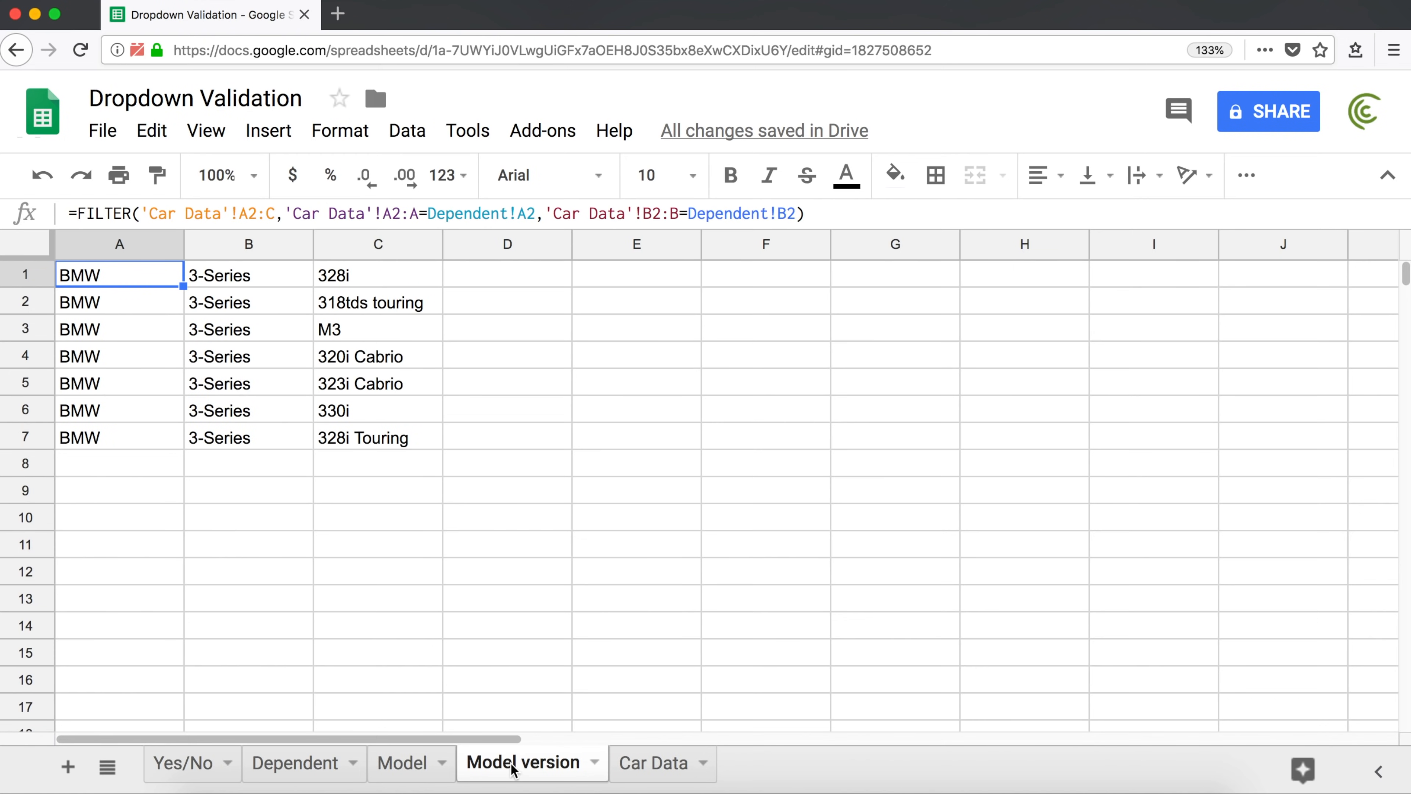
pyautogui.click(403, 770)
pyautogui.click(492, 770)
pyautogui.rightClick(506, 771)
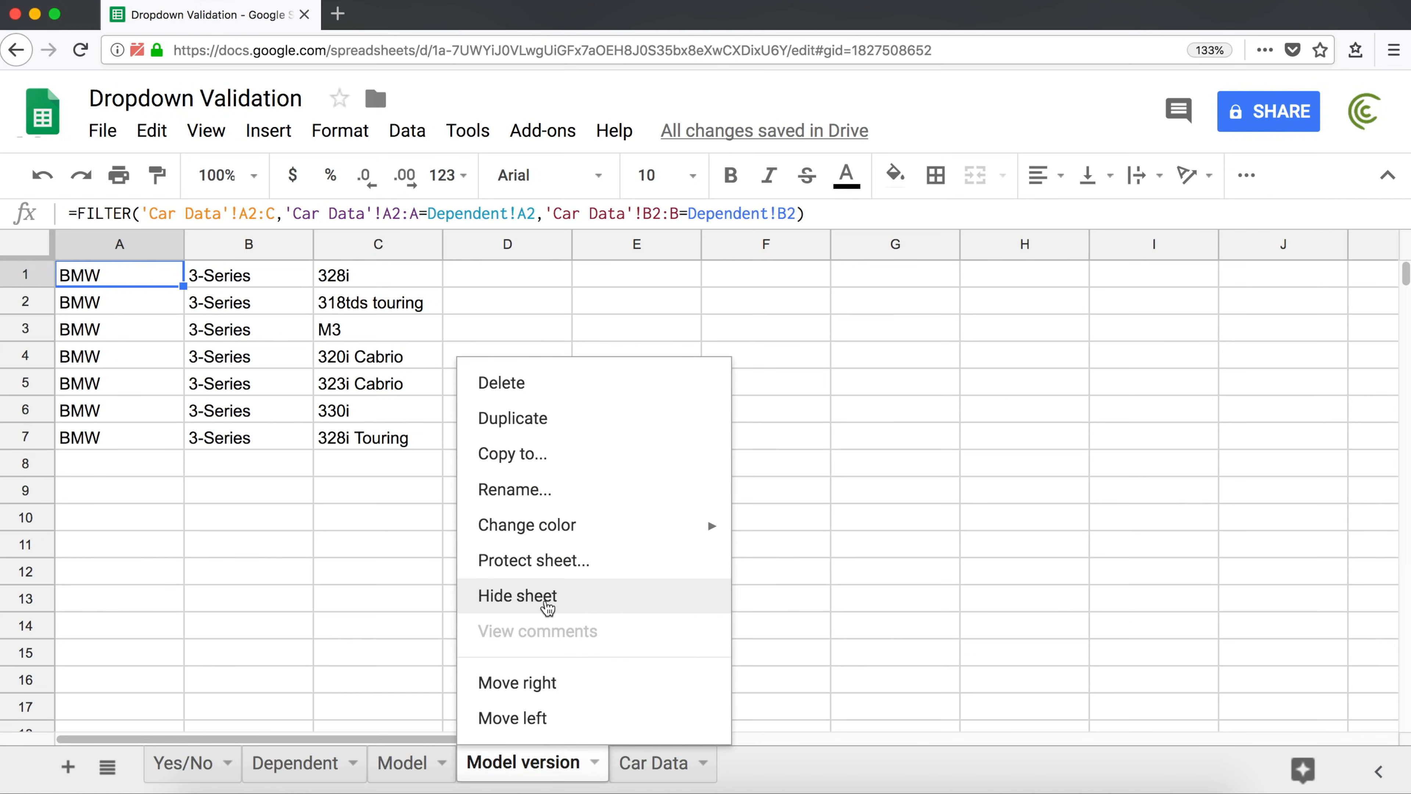
pyautogui.click(534, 599)
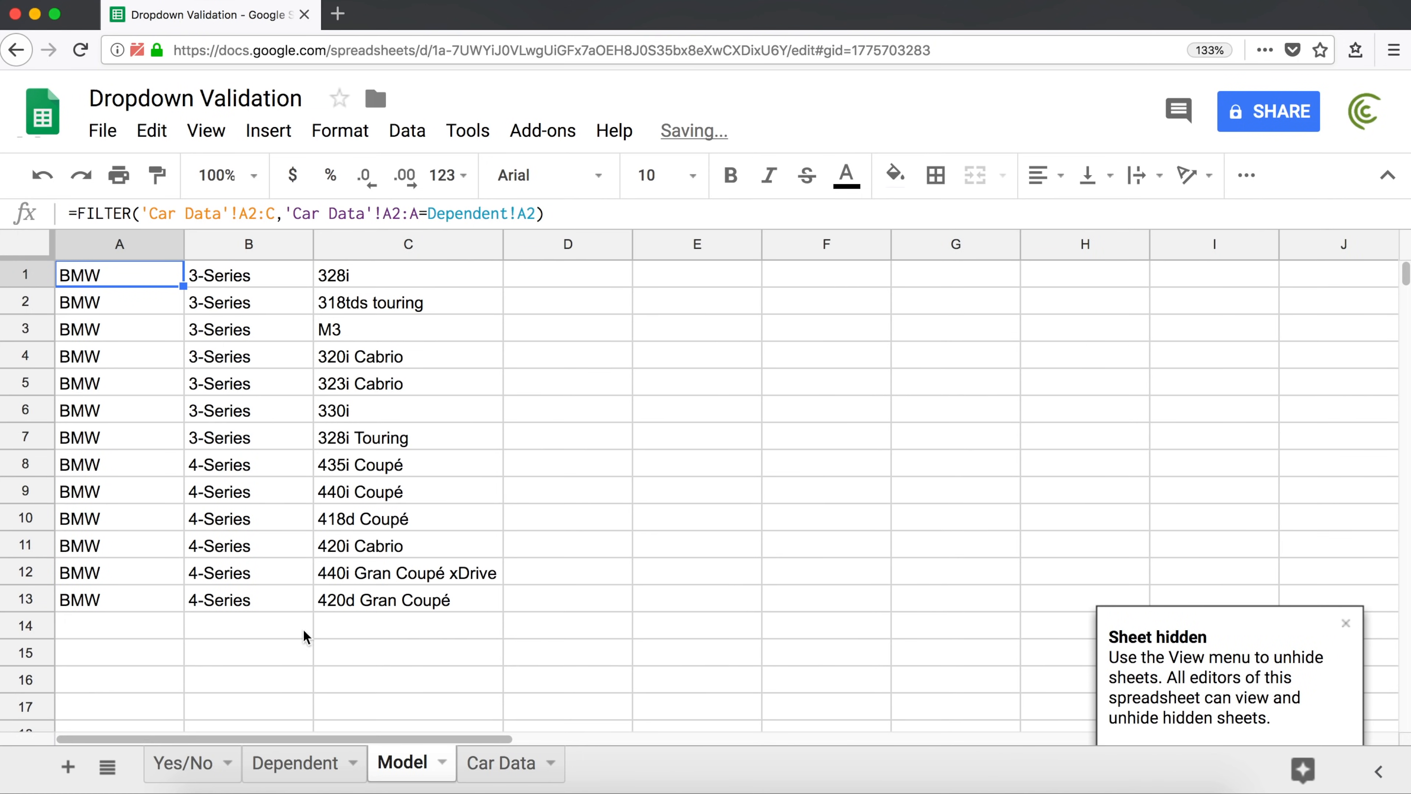
pyautogui.rightClick(402, 770)
pyautogui.click(444, 595)
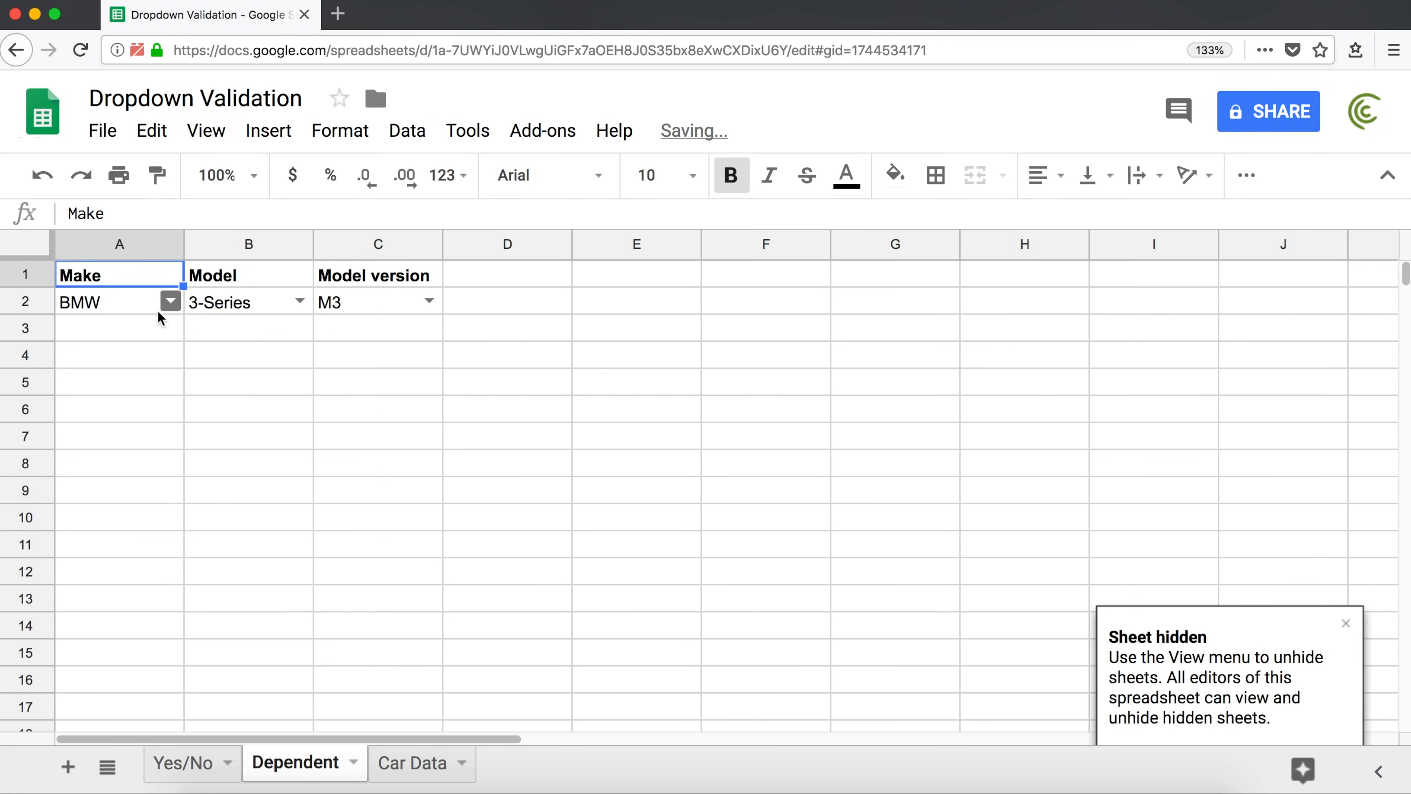
# Hide the Car Data sheet
pyautogui.click(400, 773)
pyautogui.click(120, 276)
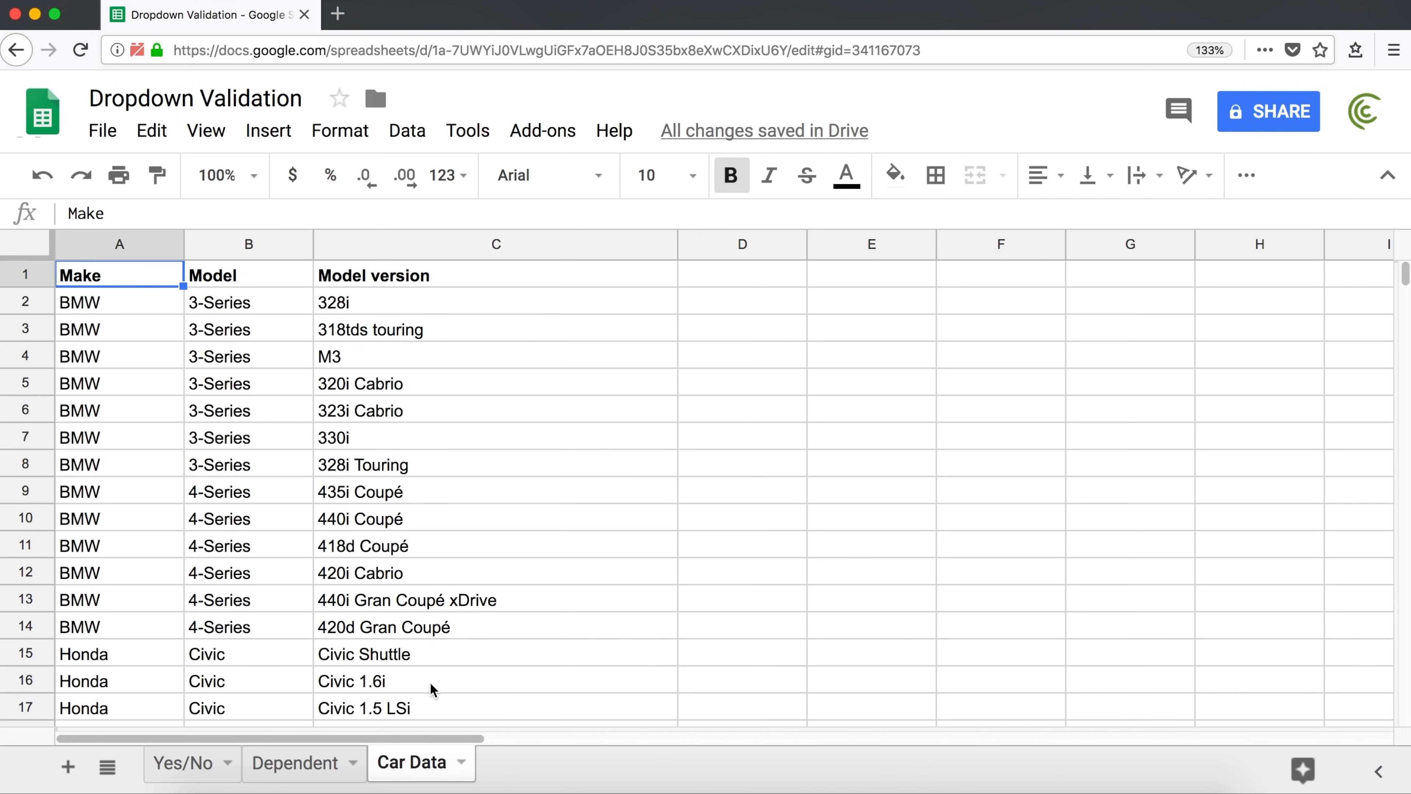
pyautogui.rightClick(402, 759)
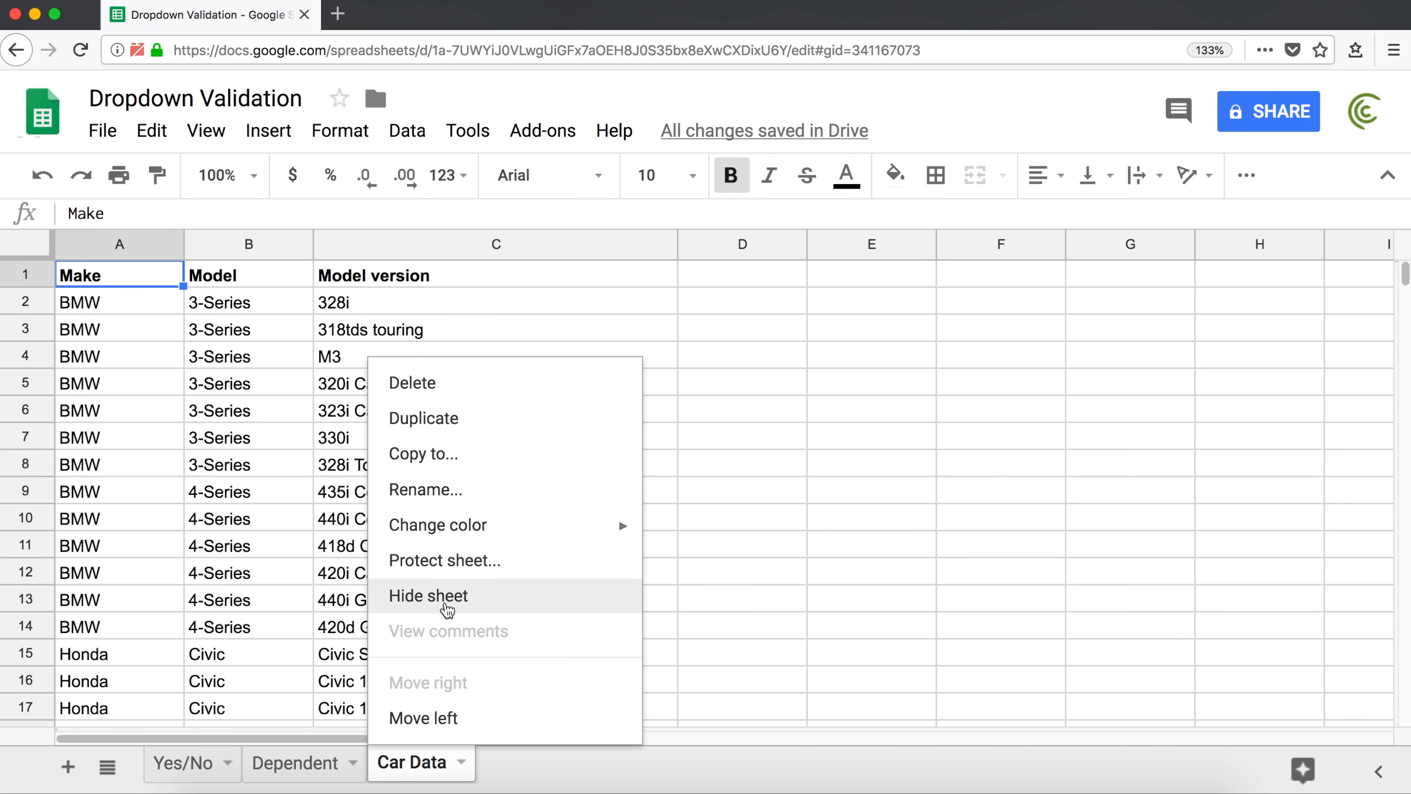
pyautogui.click(444, 605)
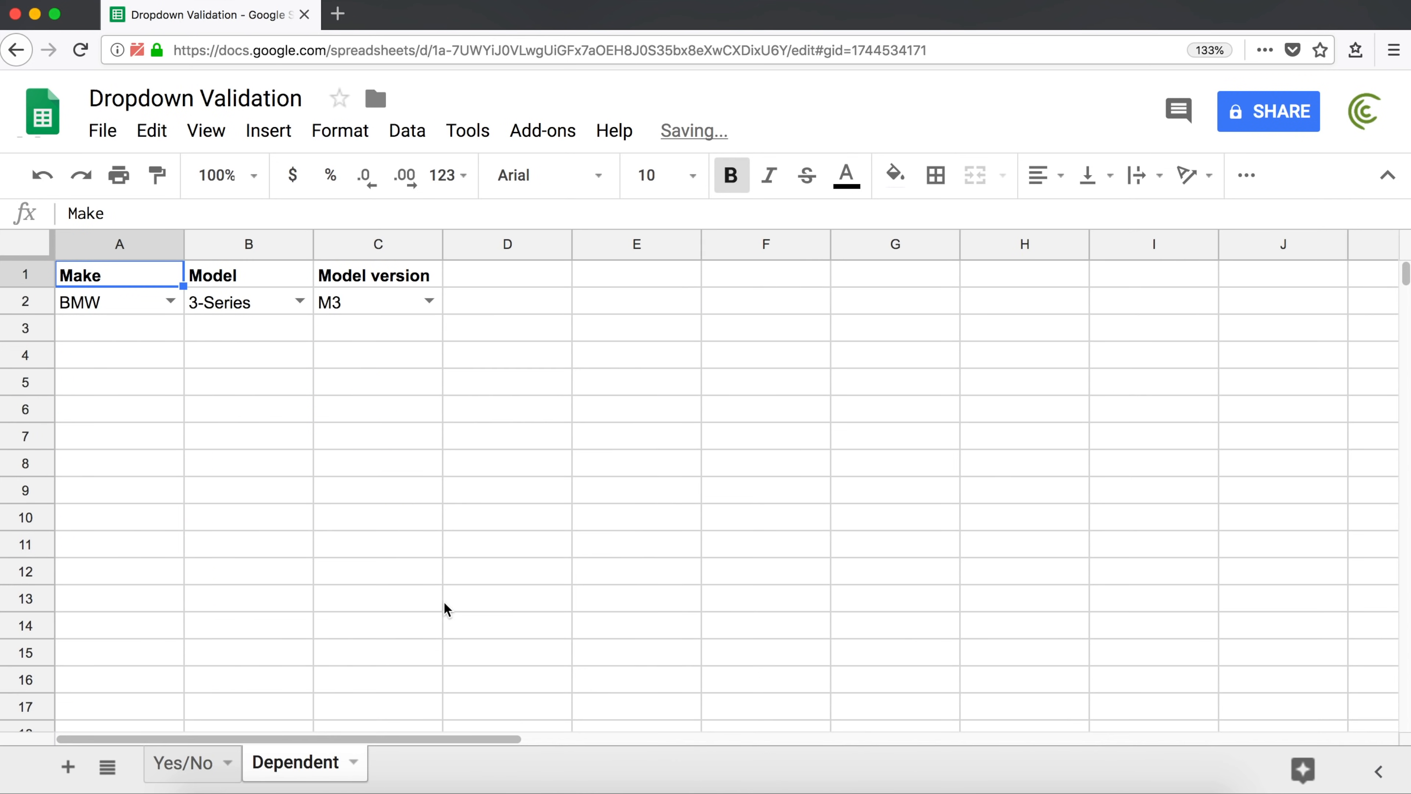
# Change the make in A2 of Dependent to Honda and the model in B2 to Civic
pyautogui.click(237, 366)
pyautogui.click(151, 366)
pyautogui.click(170, 300)
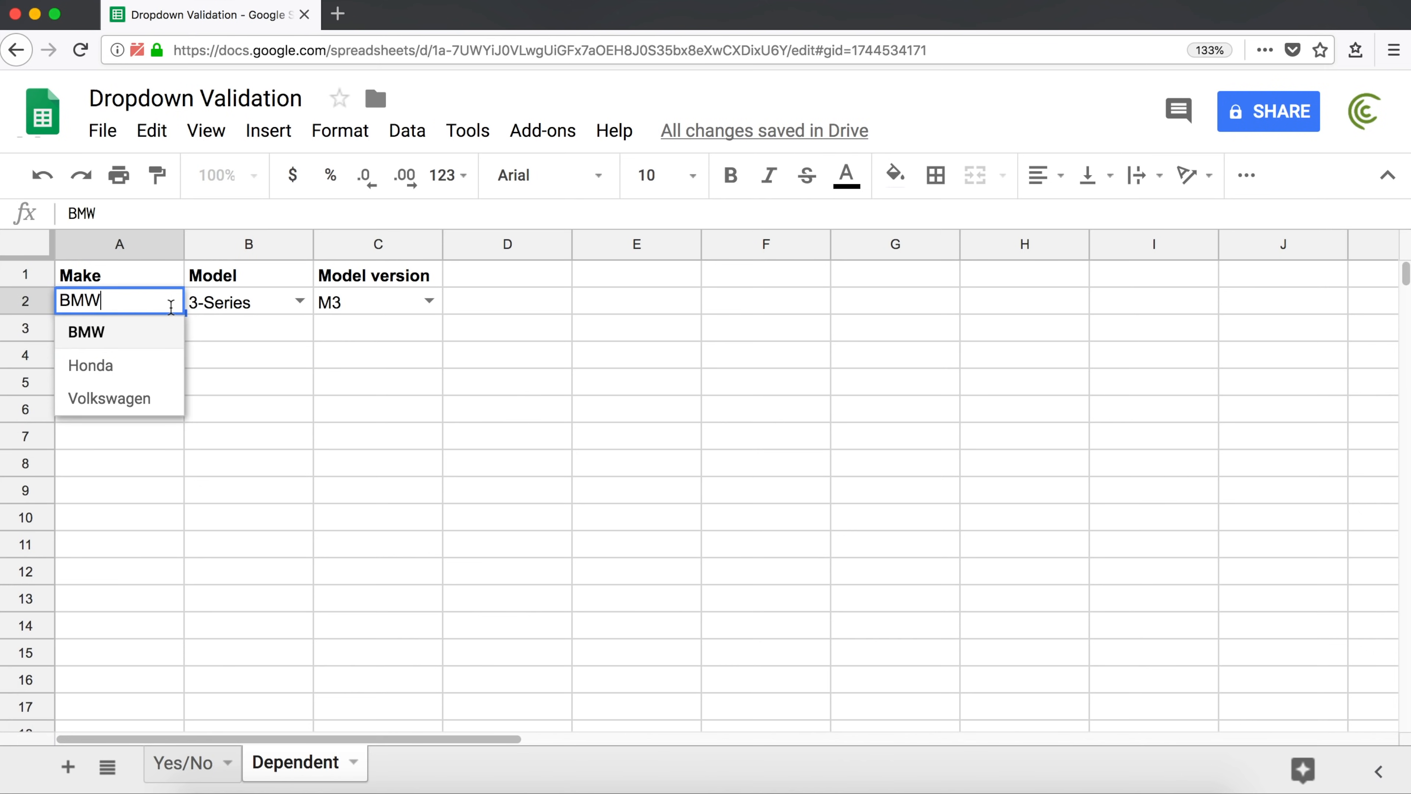
pyautogui.click(151, 371)
pyautogui.click(300, 301)
pyautogui.click(281, 329)
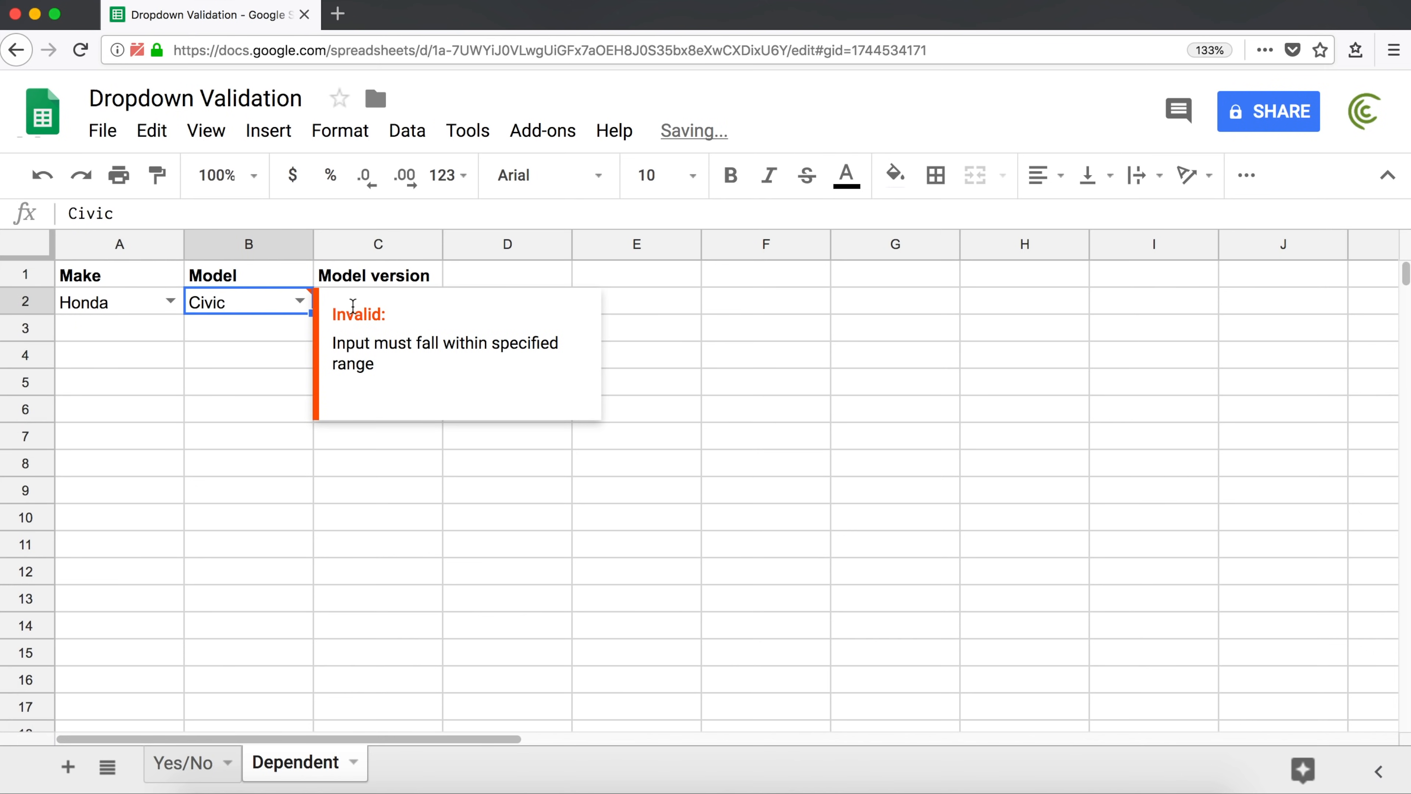
# Change the model version in C2 of the Dependent sheet to Civic 1.6i from its dropdown
pyautogui.click(454, 280)
pyautogui.click(426, 301)
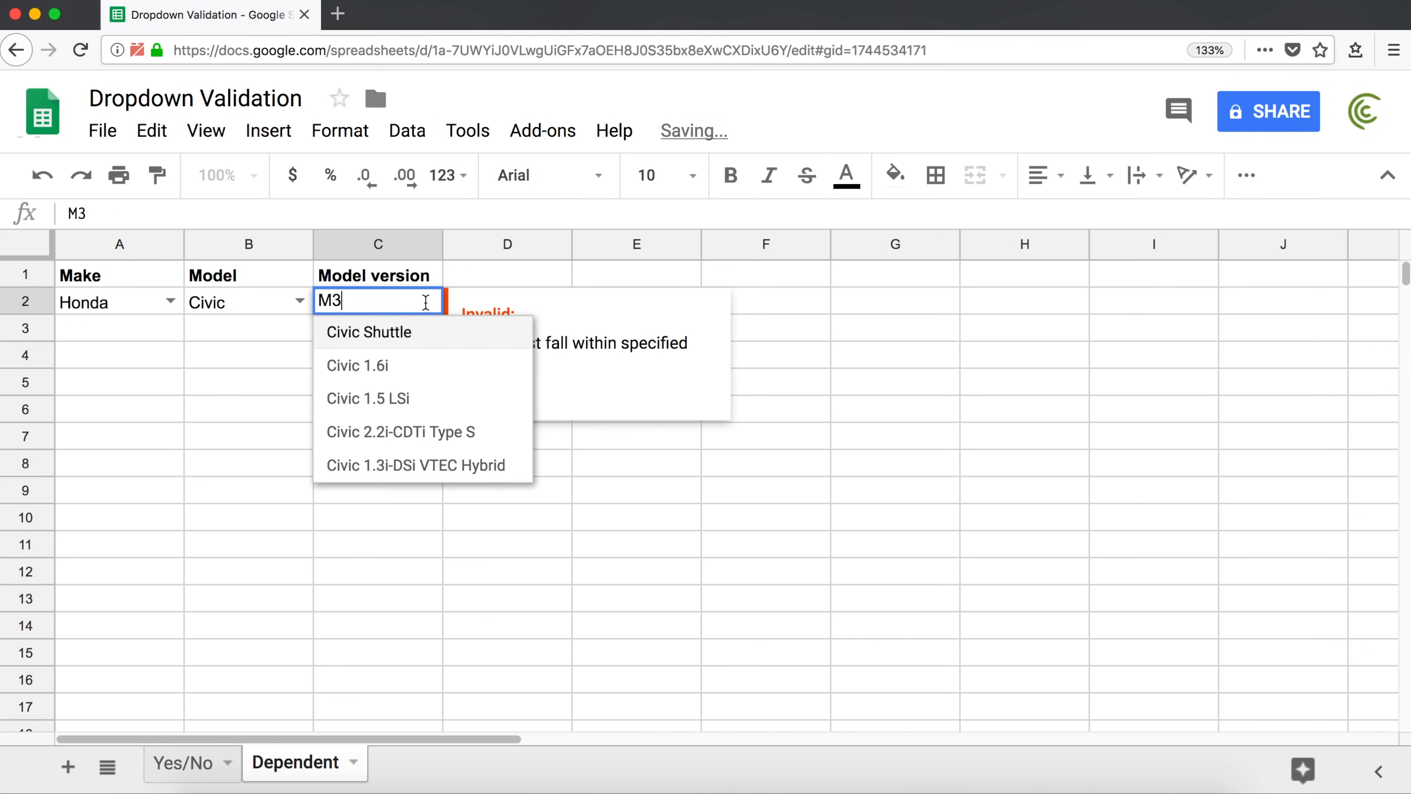
pyautogui.click(403, 365)
pyautogui.click(403, 413)
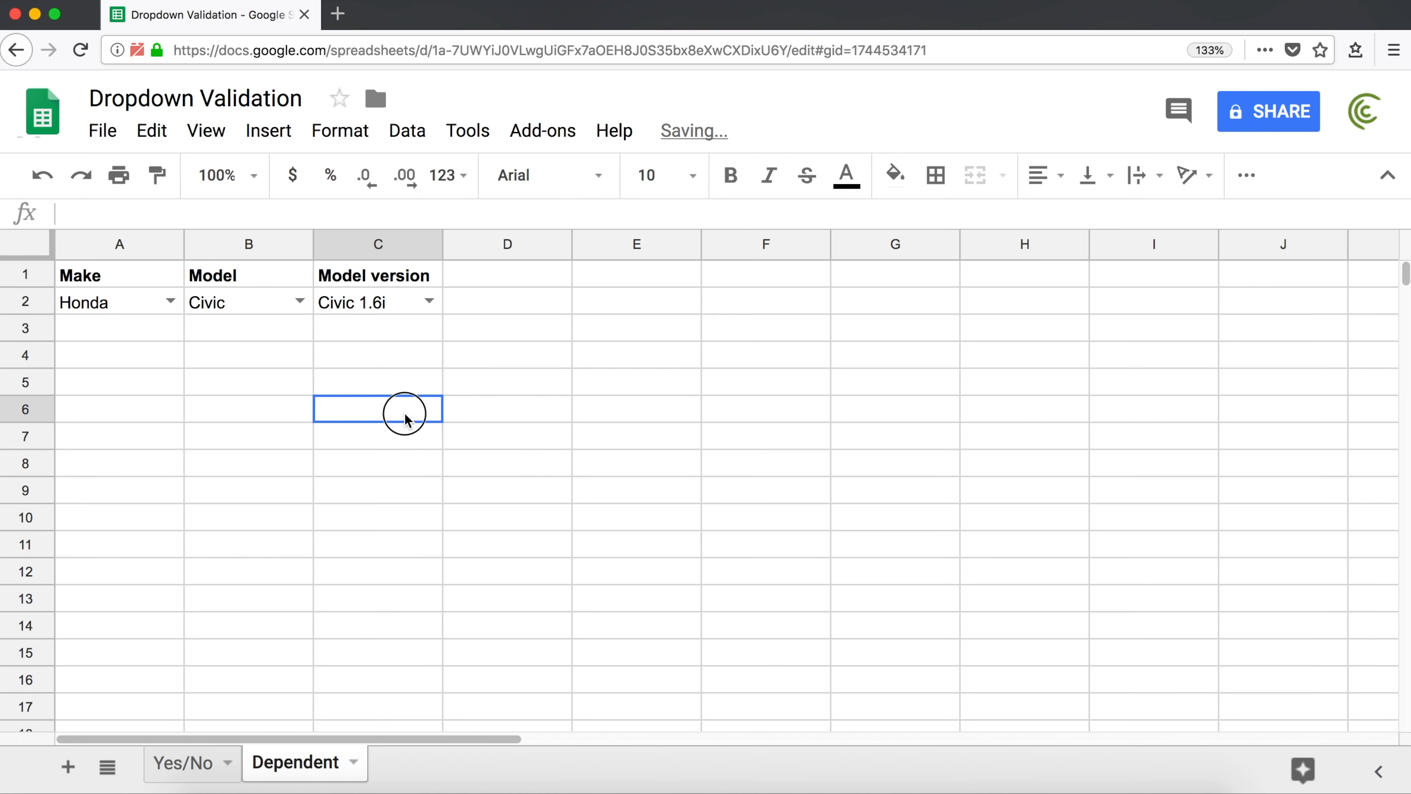
pyautogui.click(398, 391)
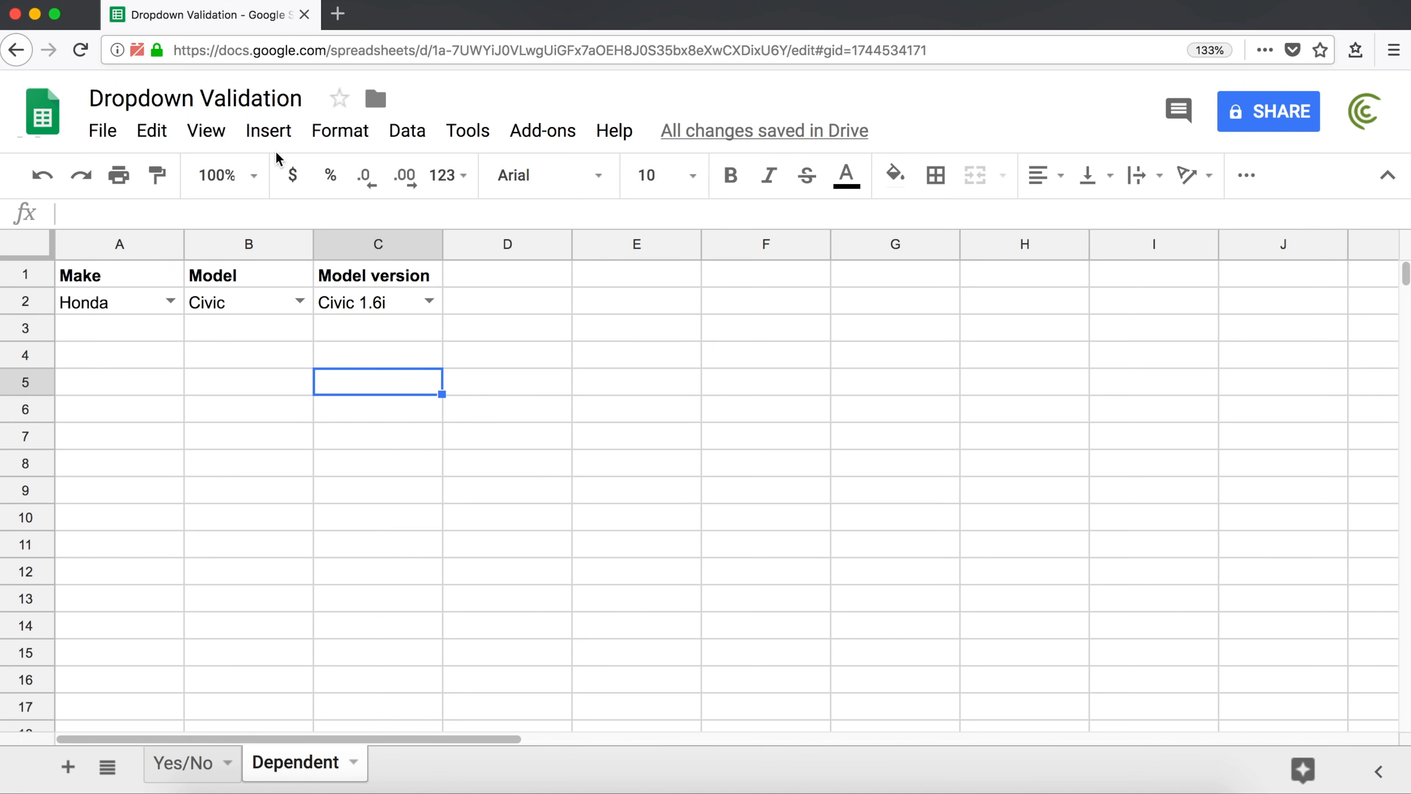
# Unhide the Car Data sheet
pyautogui.click(214, 135)
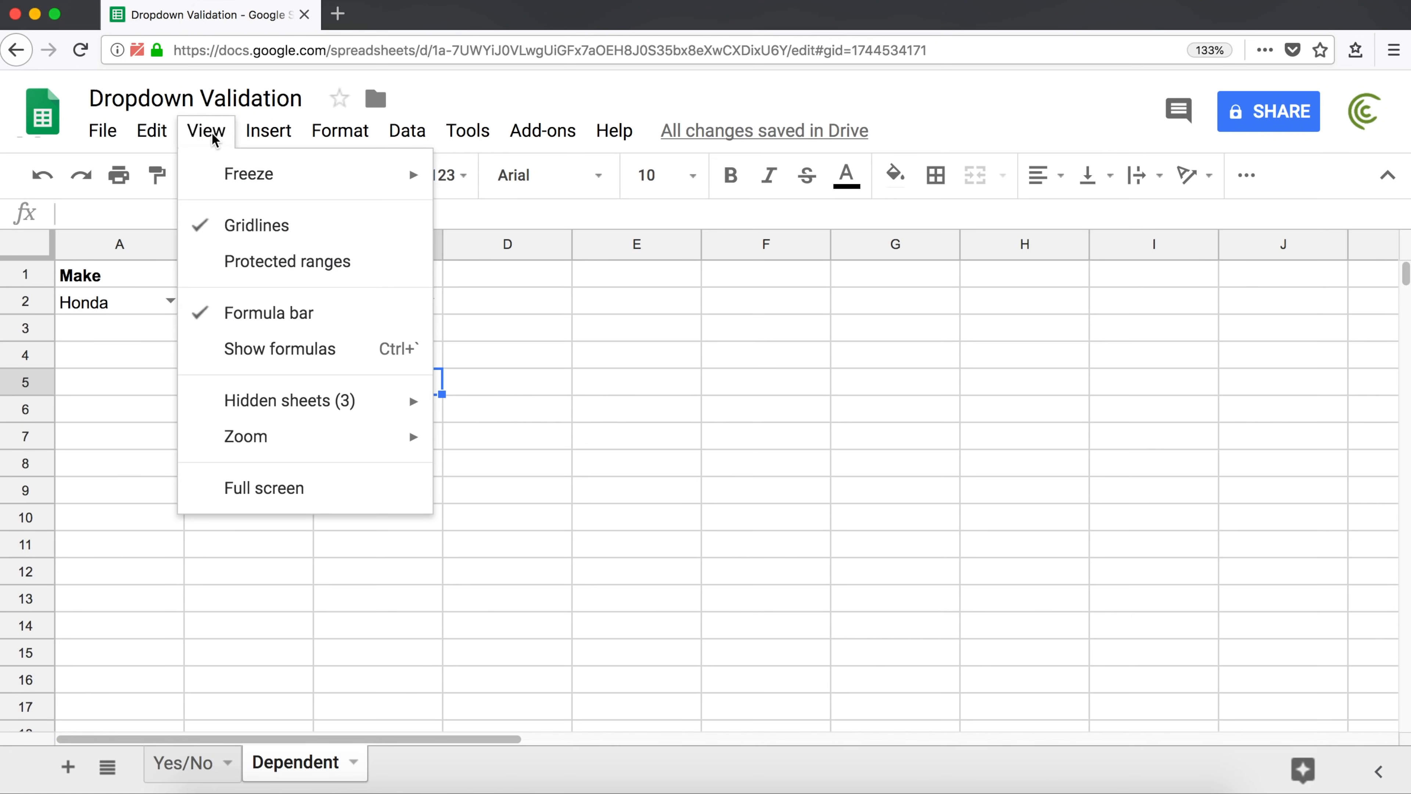
pyautogui.moveTo(329, 401)
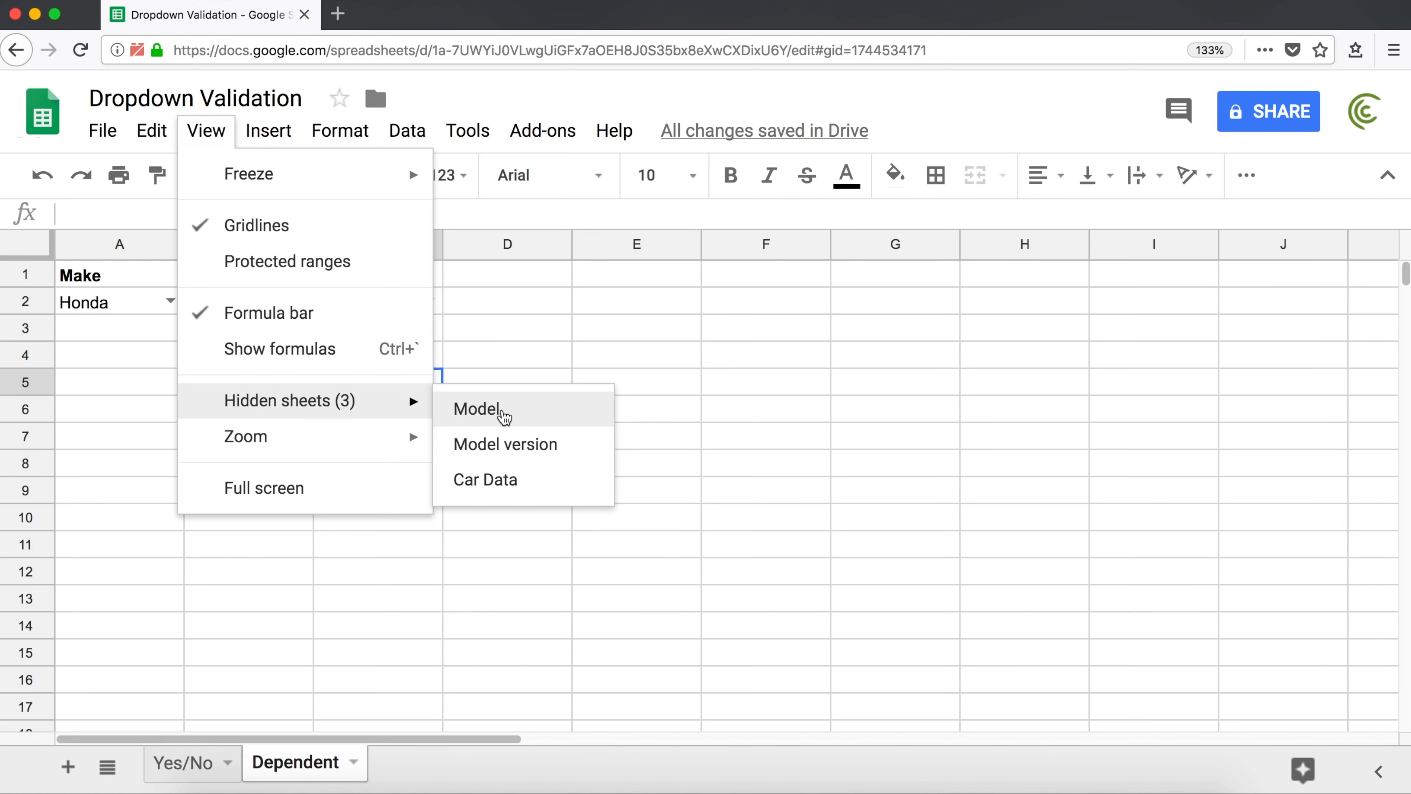
pyautogui.click(516, 484)
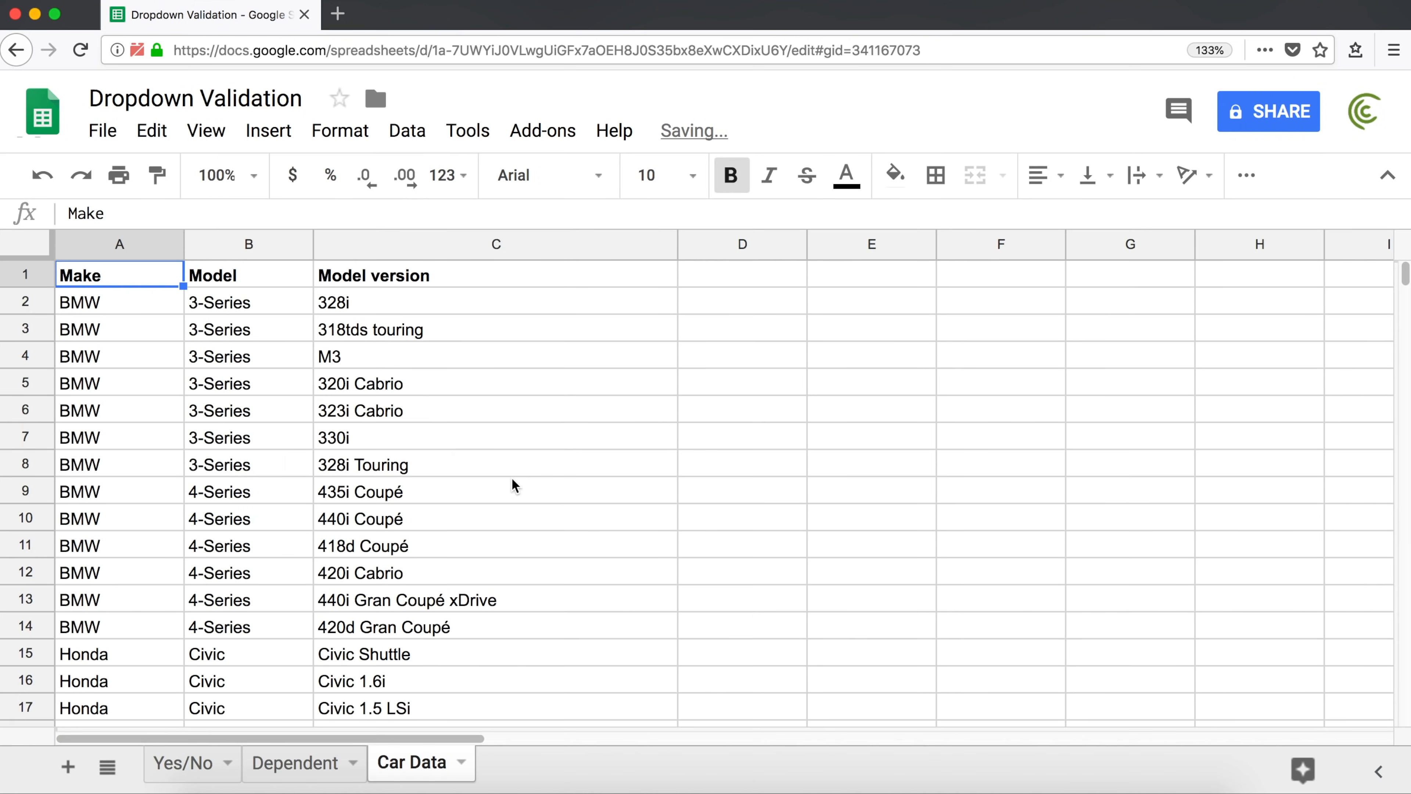
# Unhide the Model version and Model helper sheets and return to the Dependent sheet
pyautogui.click(209, 133)
pyautogui.moveTo(382, 403)
pyautogui.click(490, 449)
pyautogui.click(206, 131)
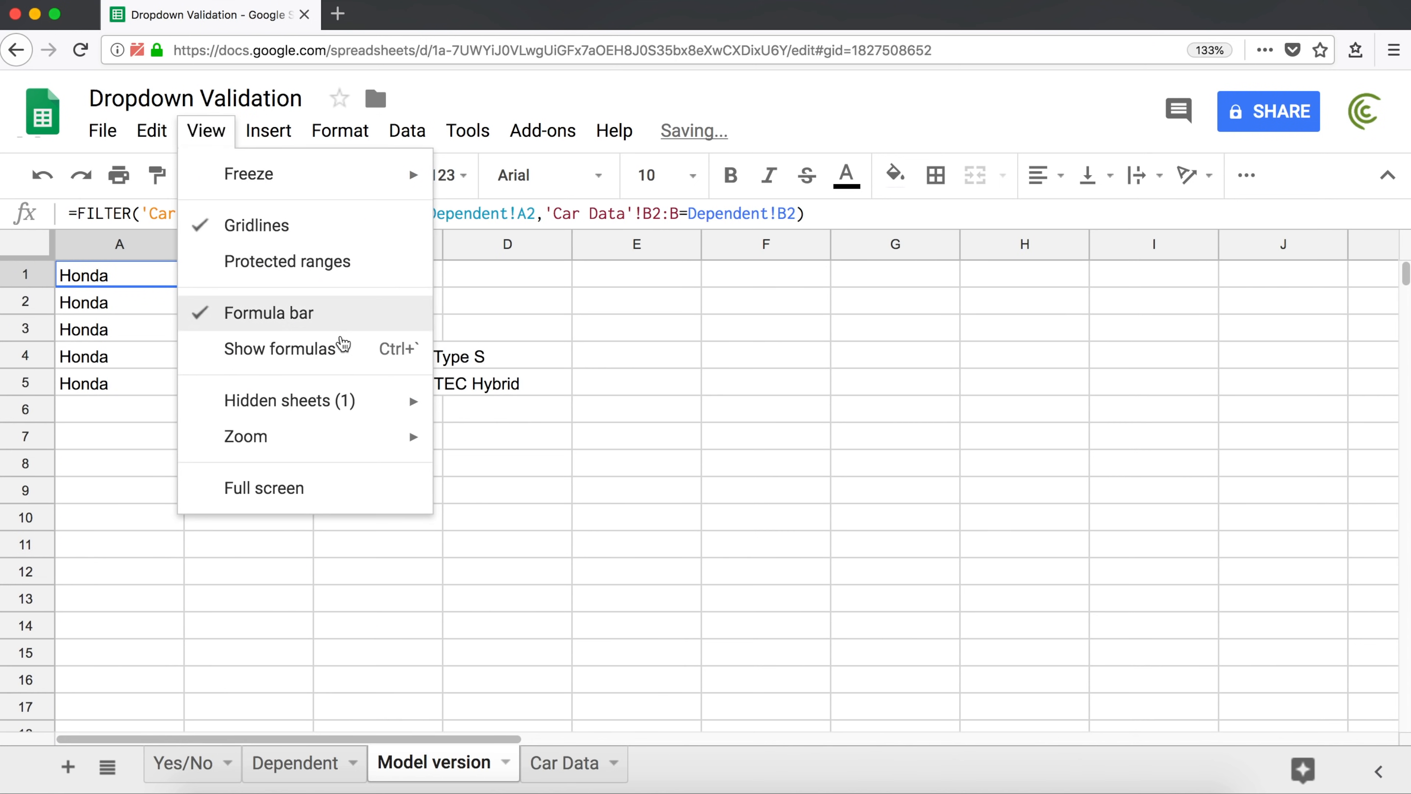
pyautogui.click(509, 412)
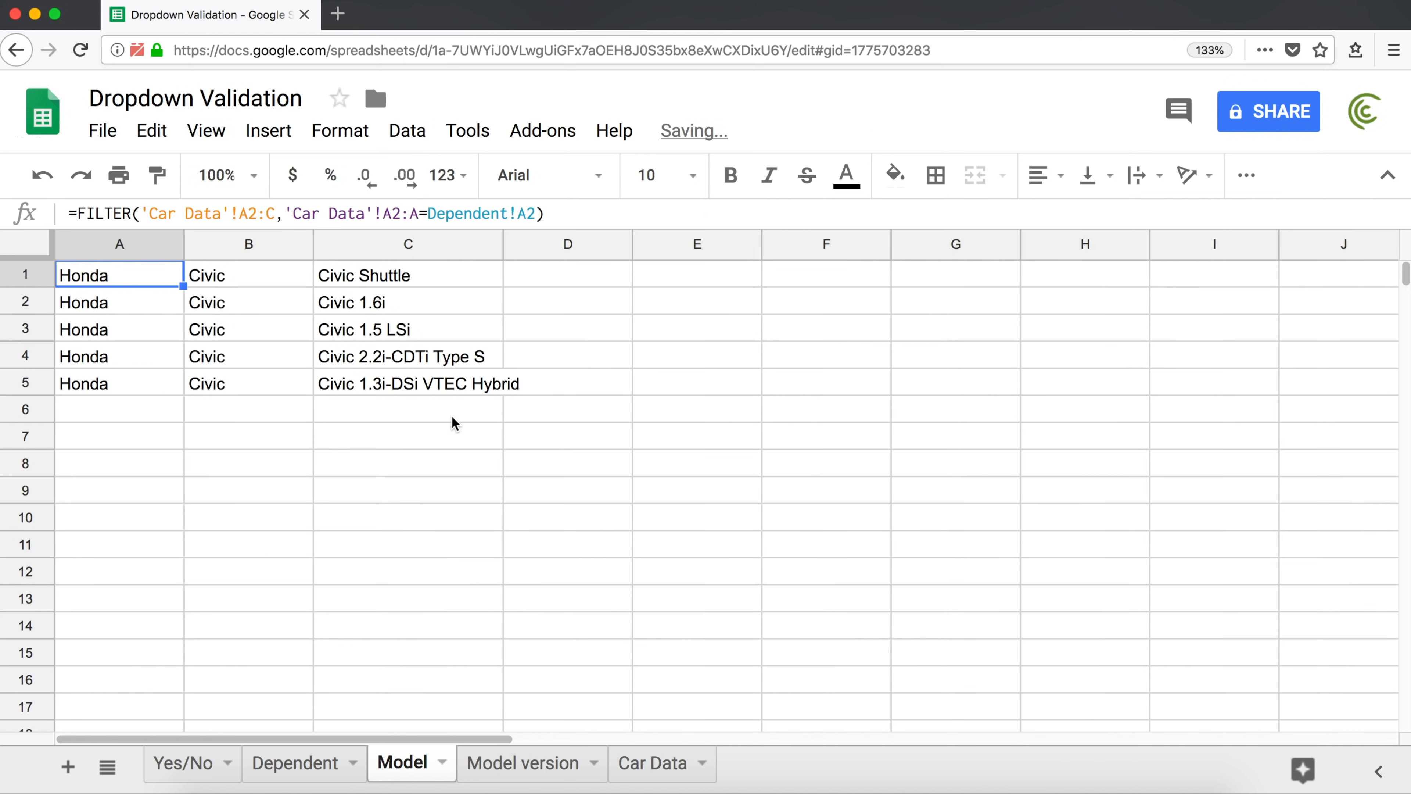
pyautogui.click(270, 764)
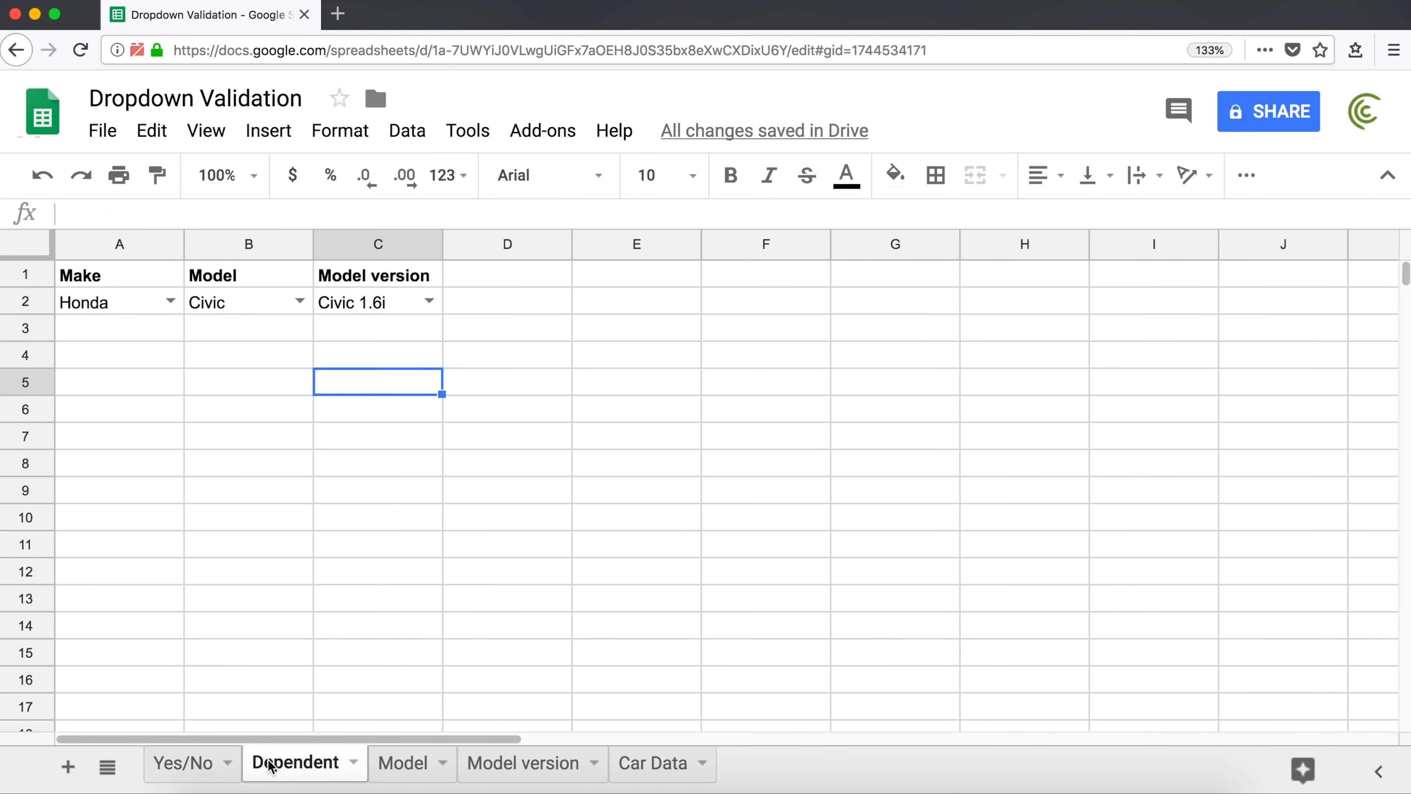